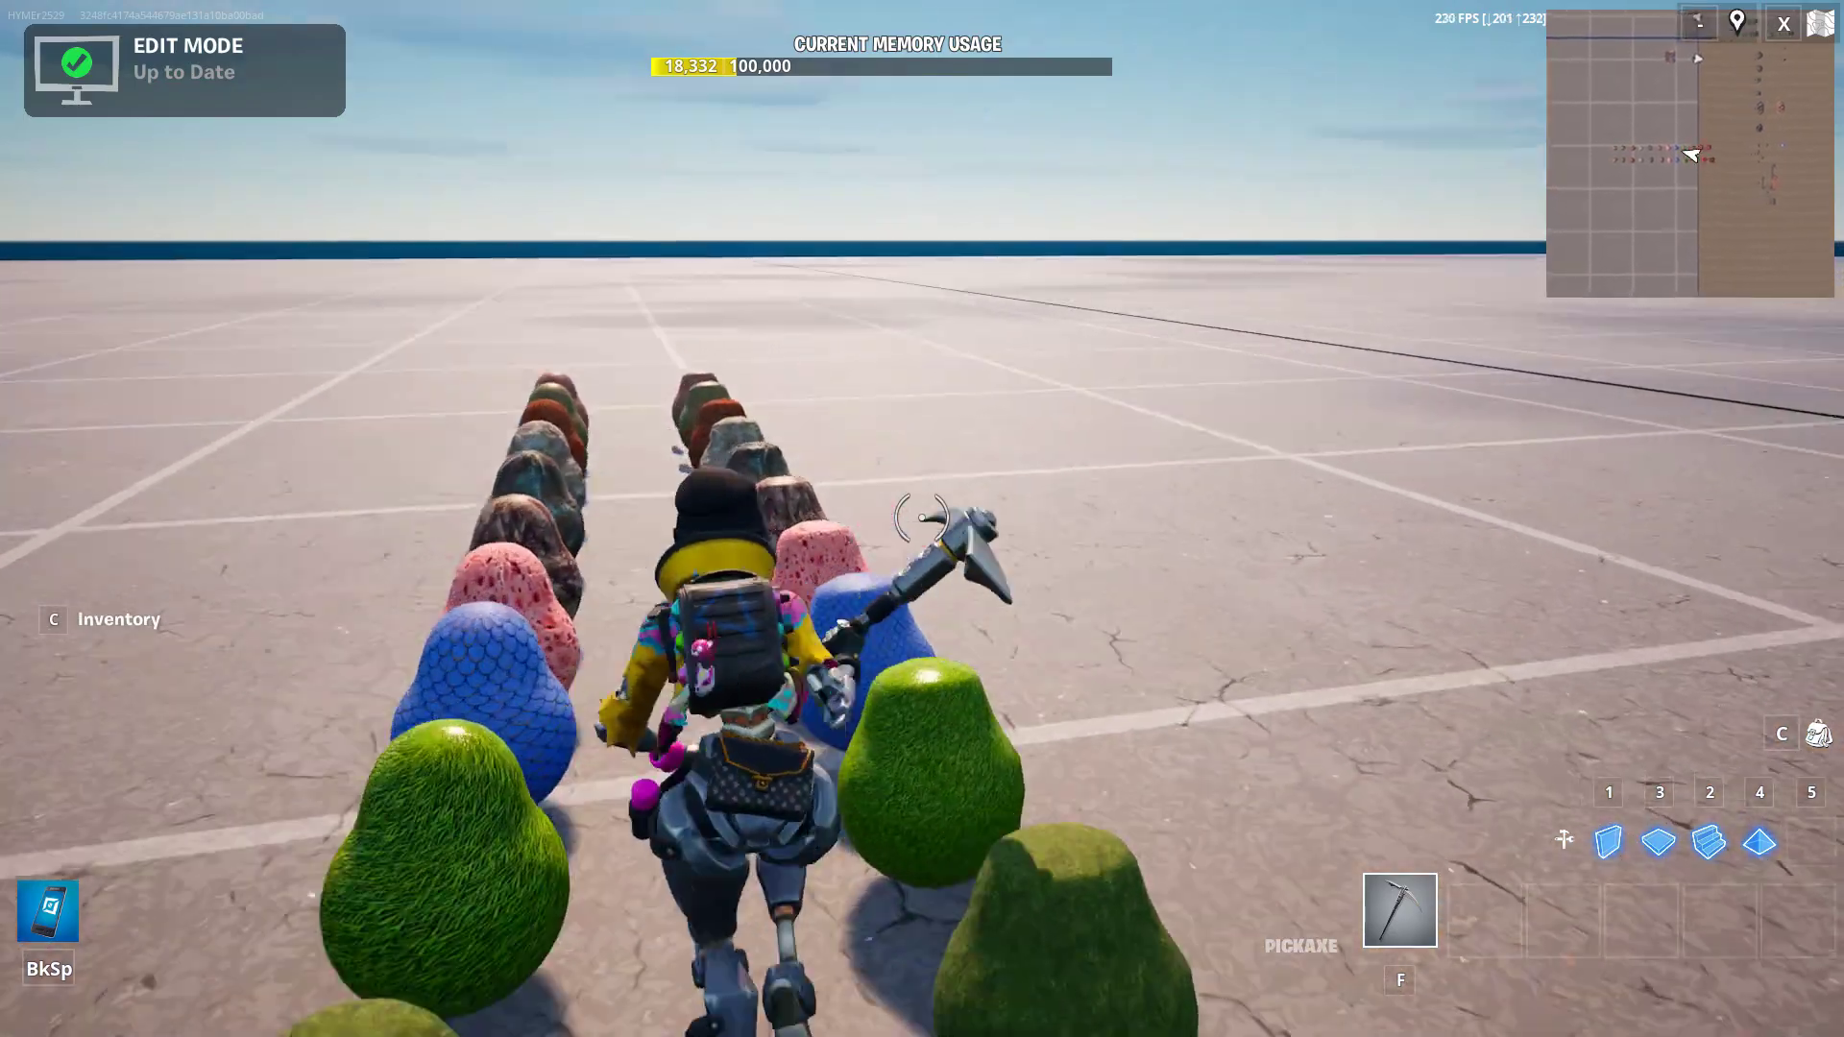
# Step: Run up to the dinosaurs, look over the egg rows, then head along the seam toward the policeman
pyautogui.press('w')
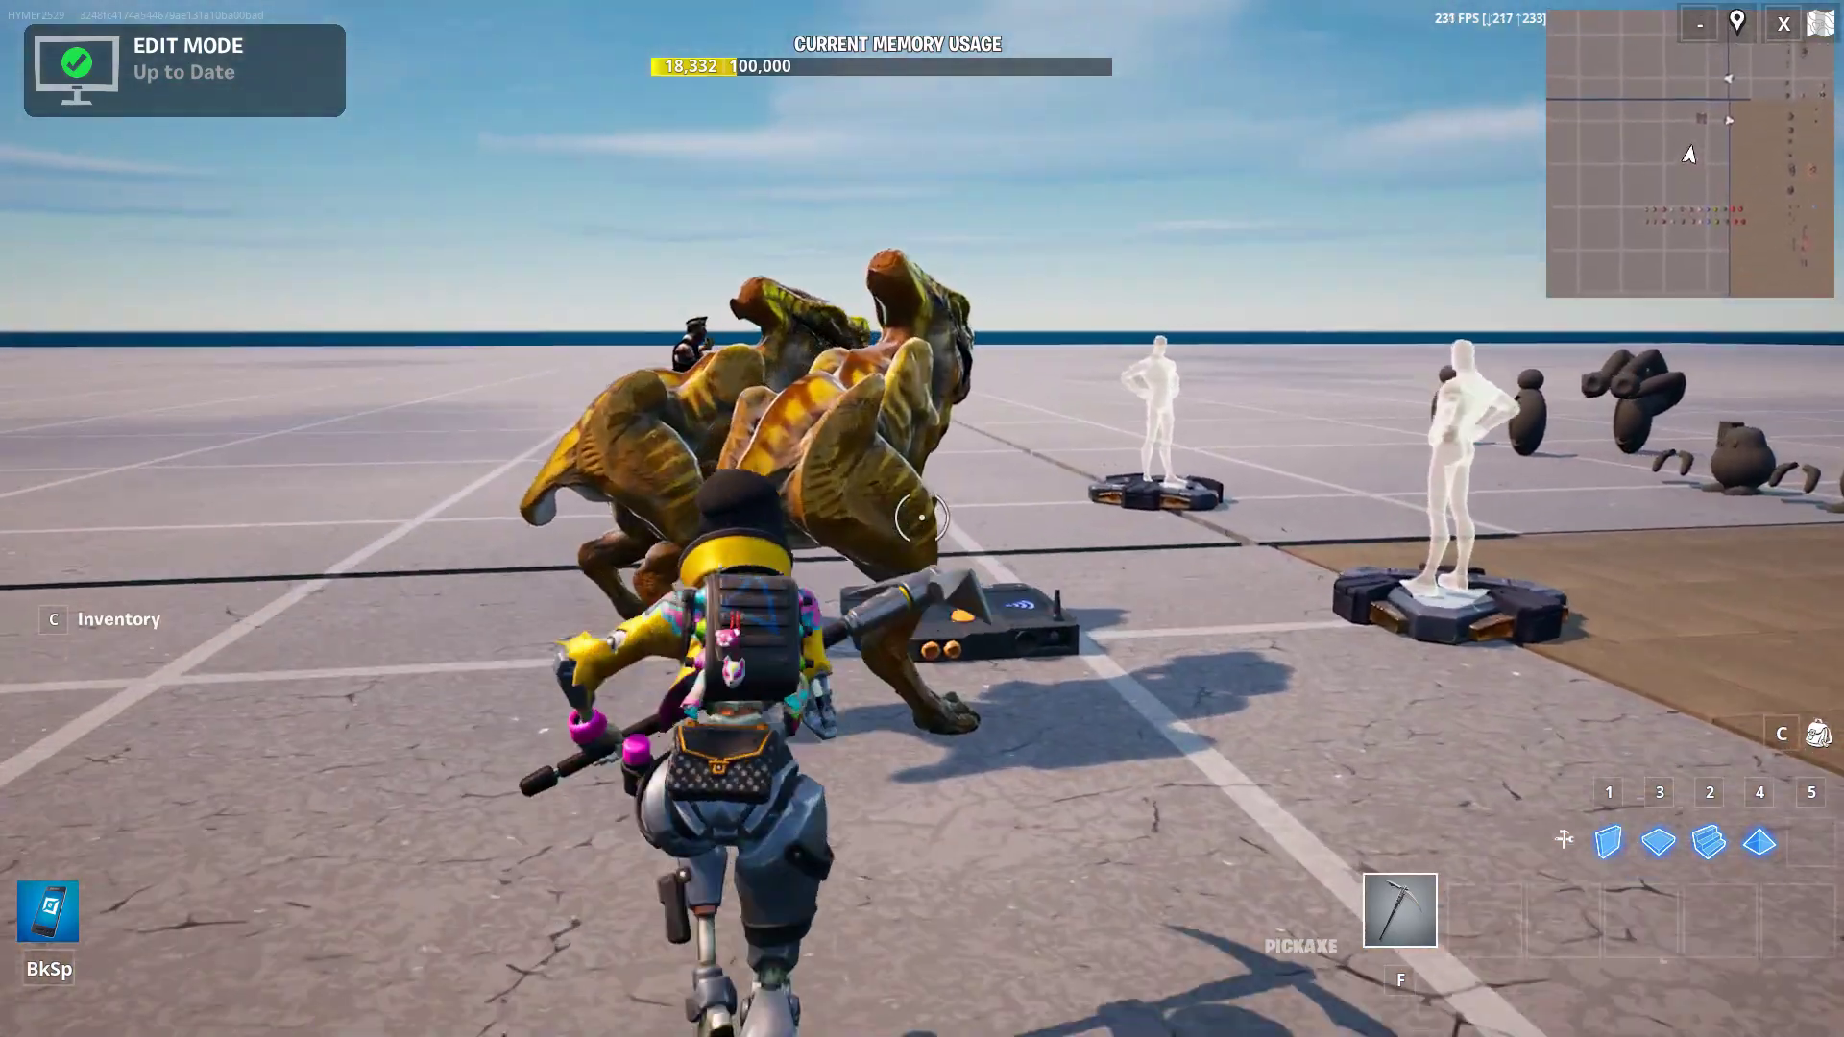
pyautogui.press('s')
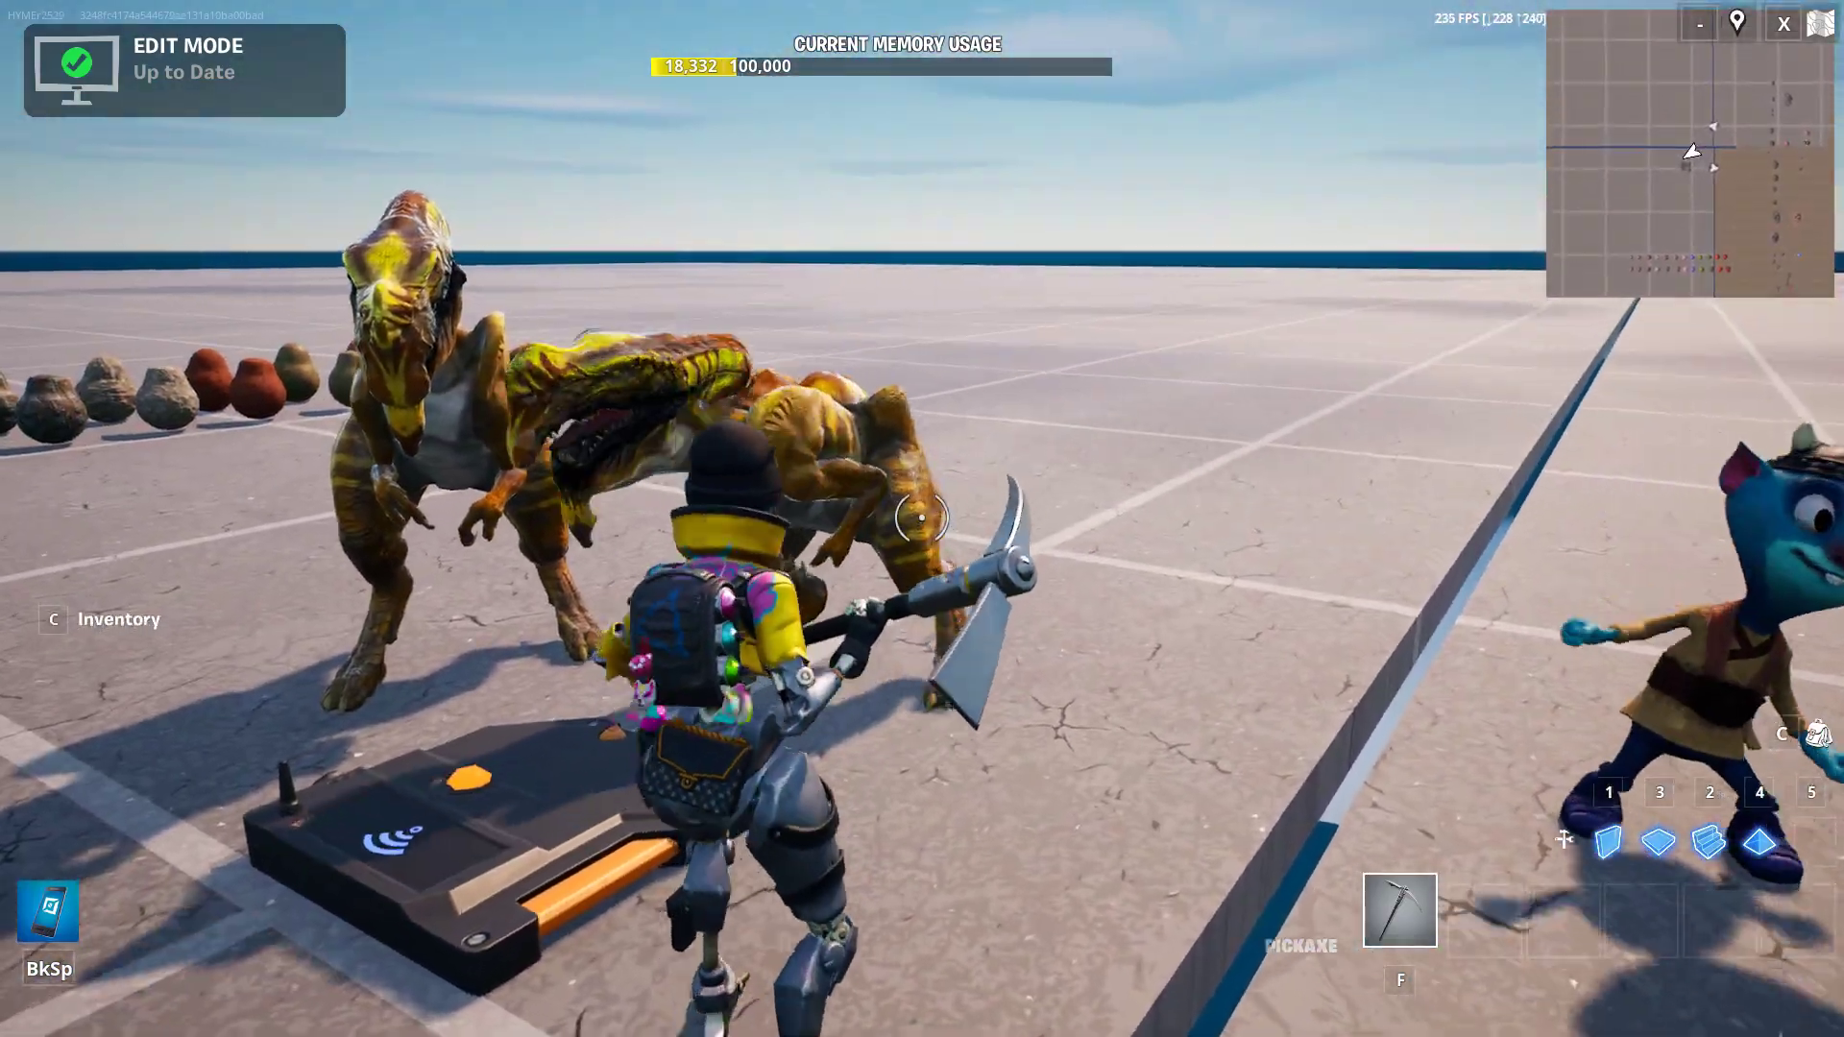
pyautogui.press('w')
pyautogui.press('w')
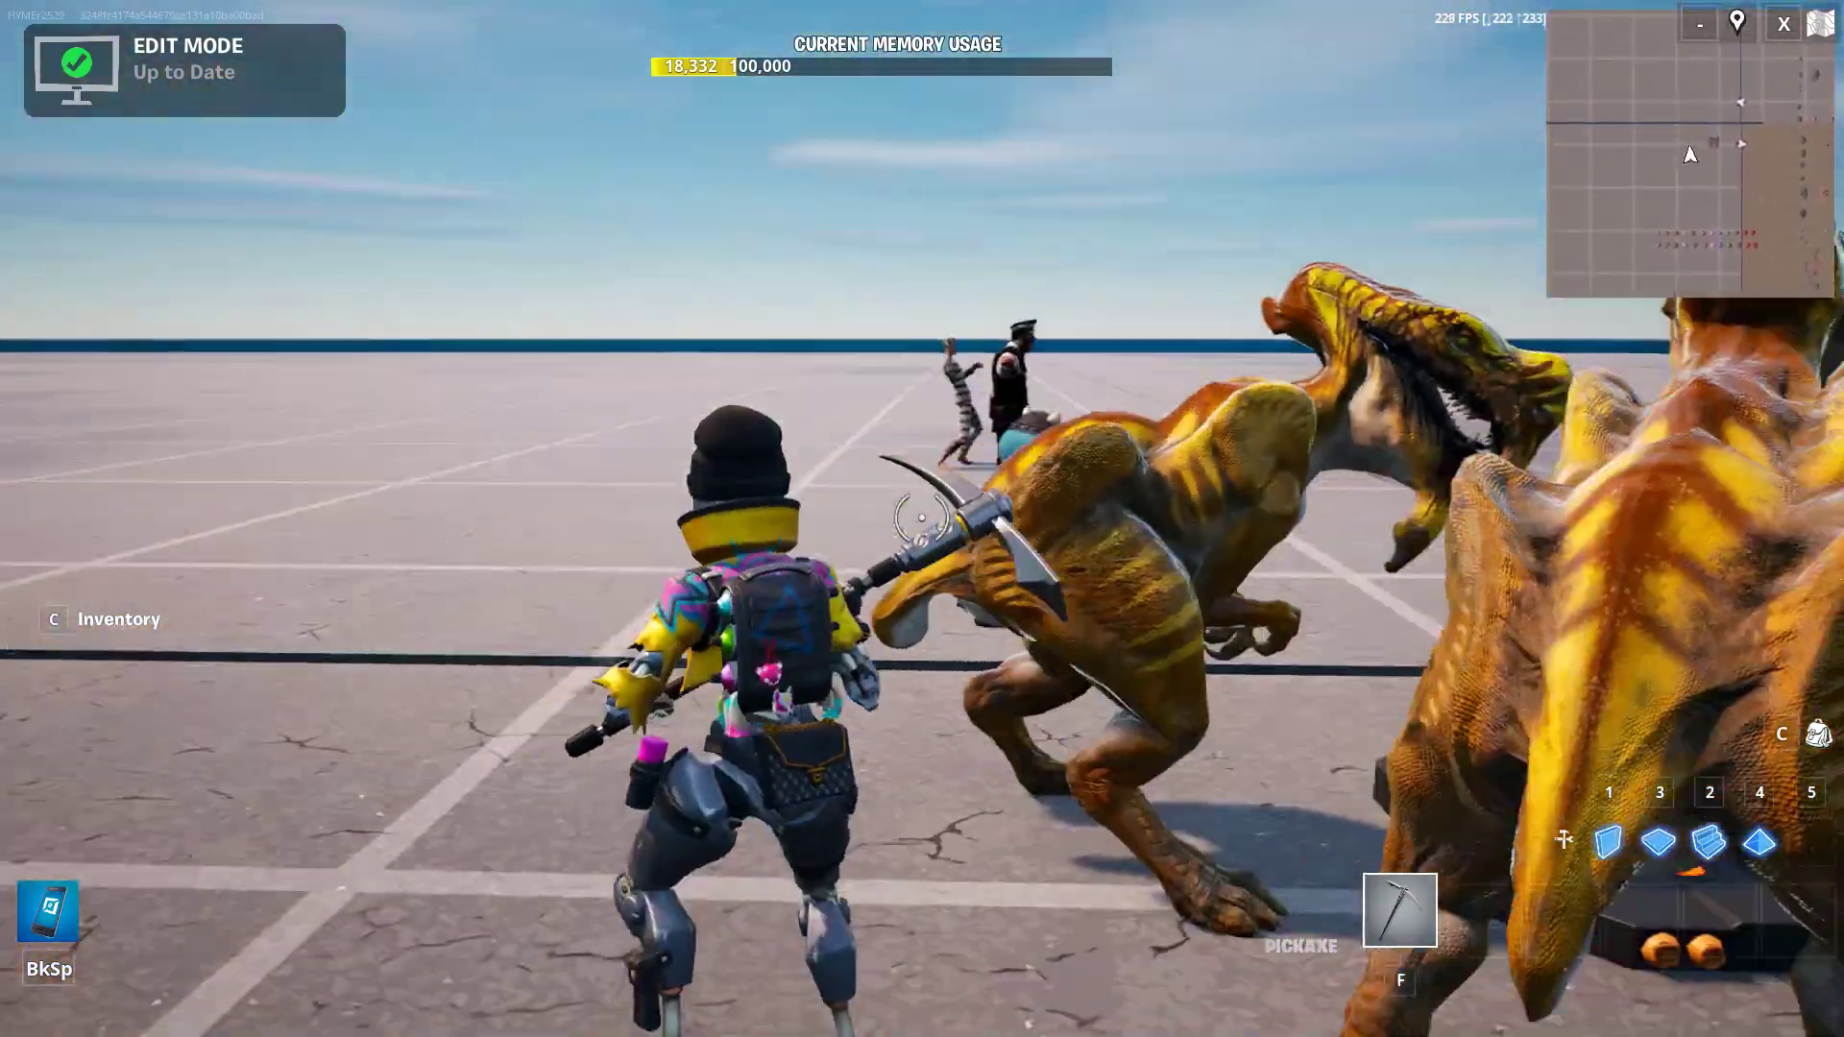
pyautogui.press('w')
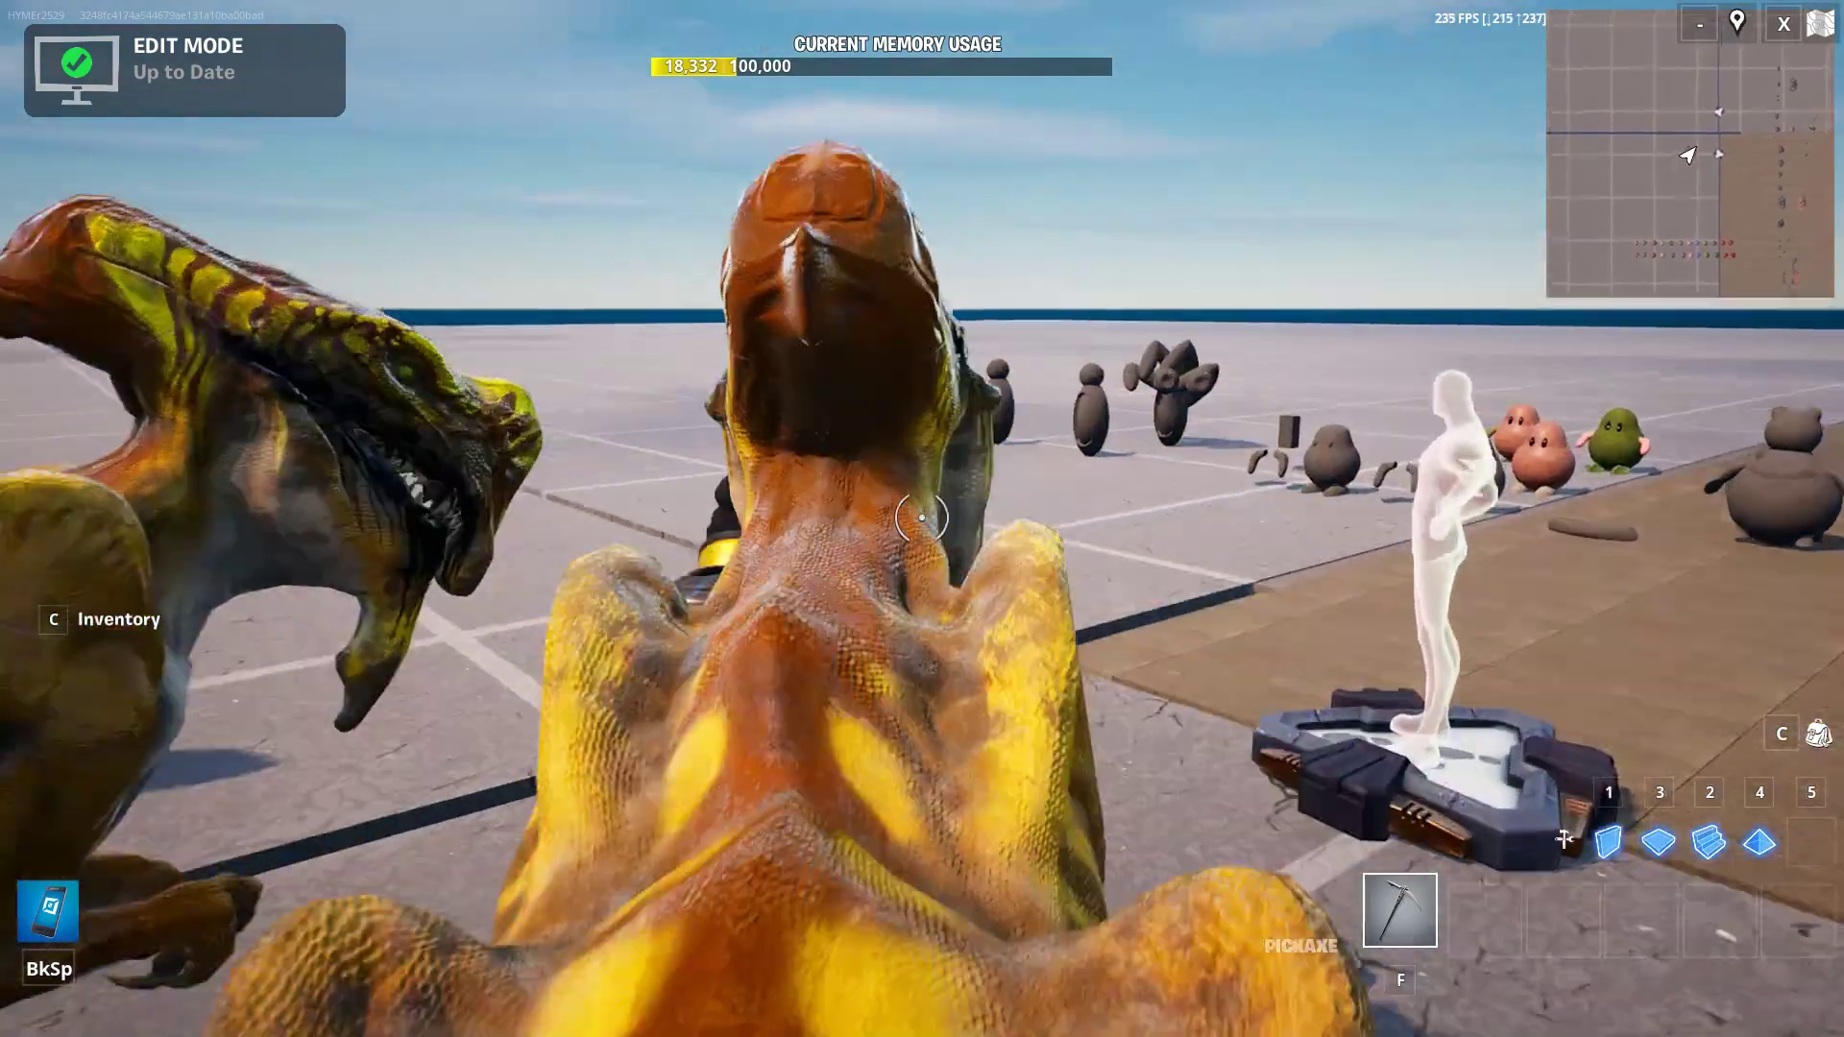
pyautogui.press('w')
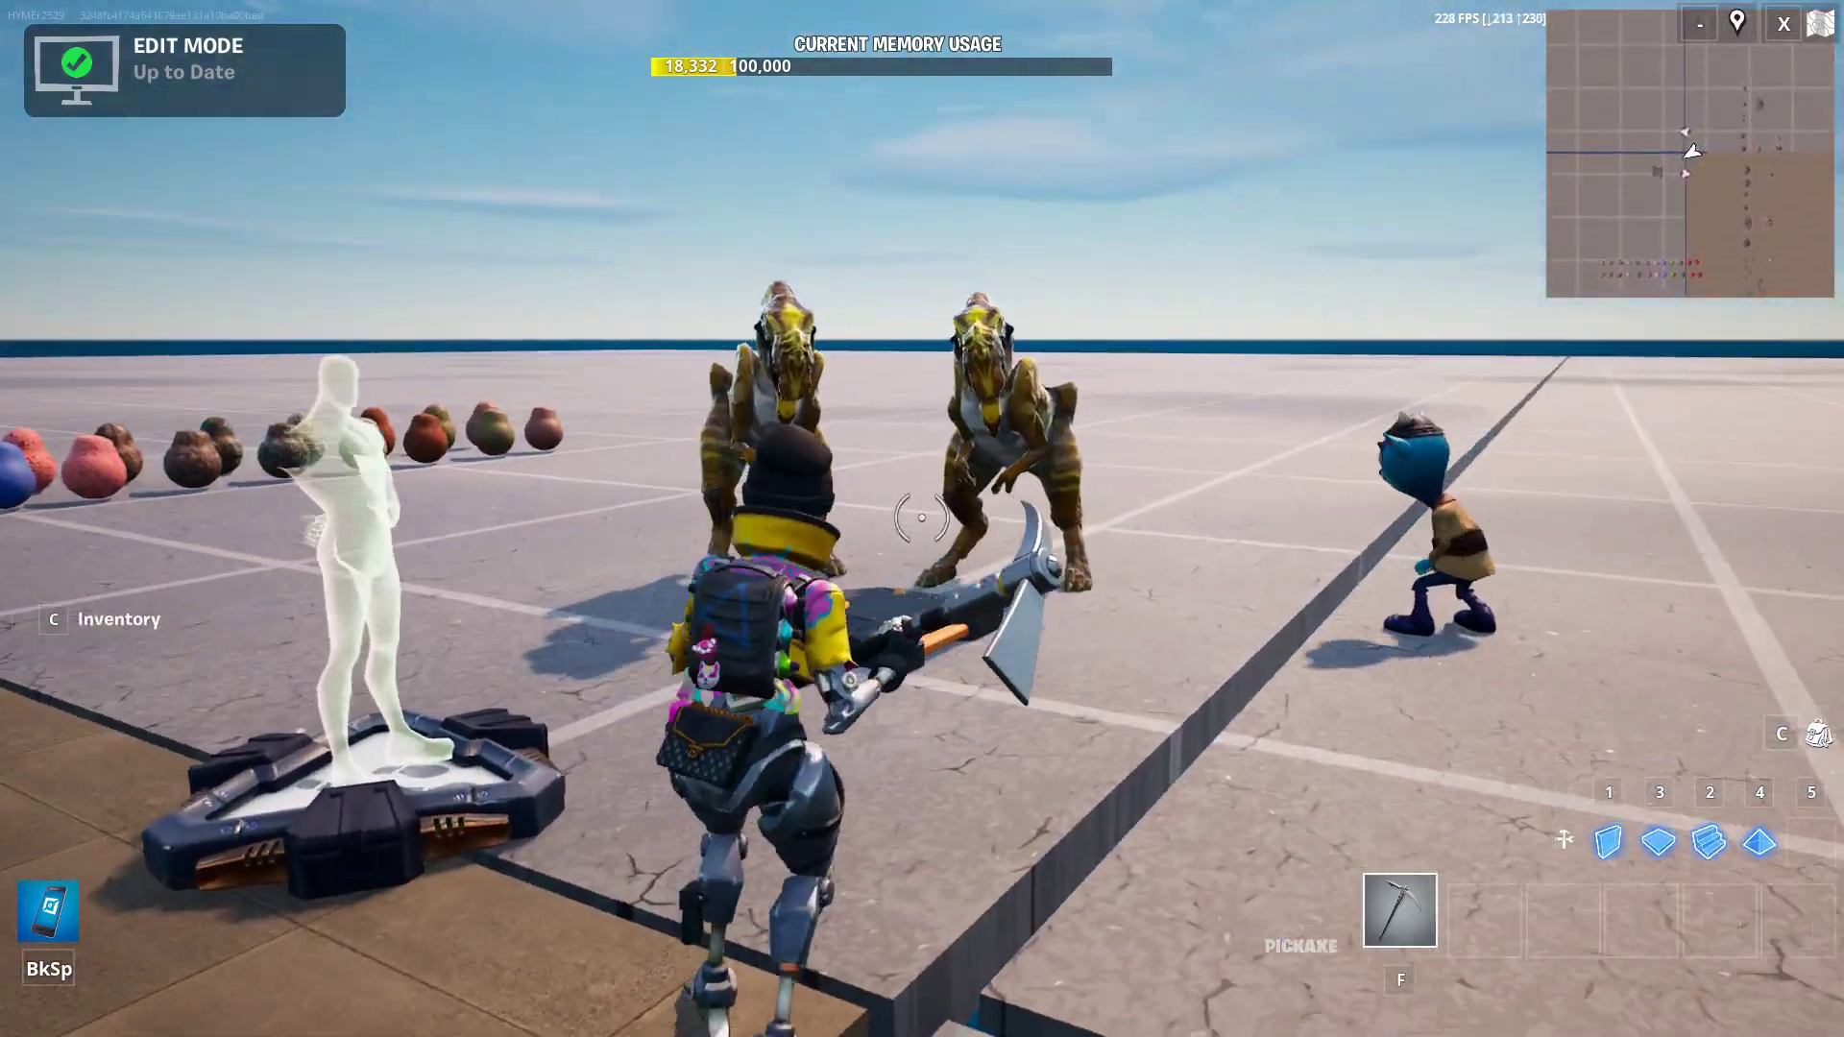
pyautogui.press('w')
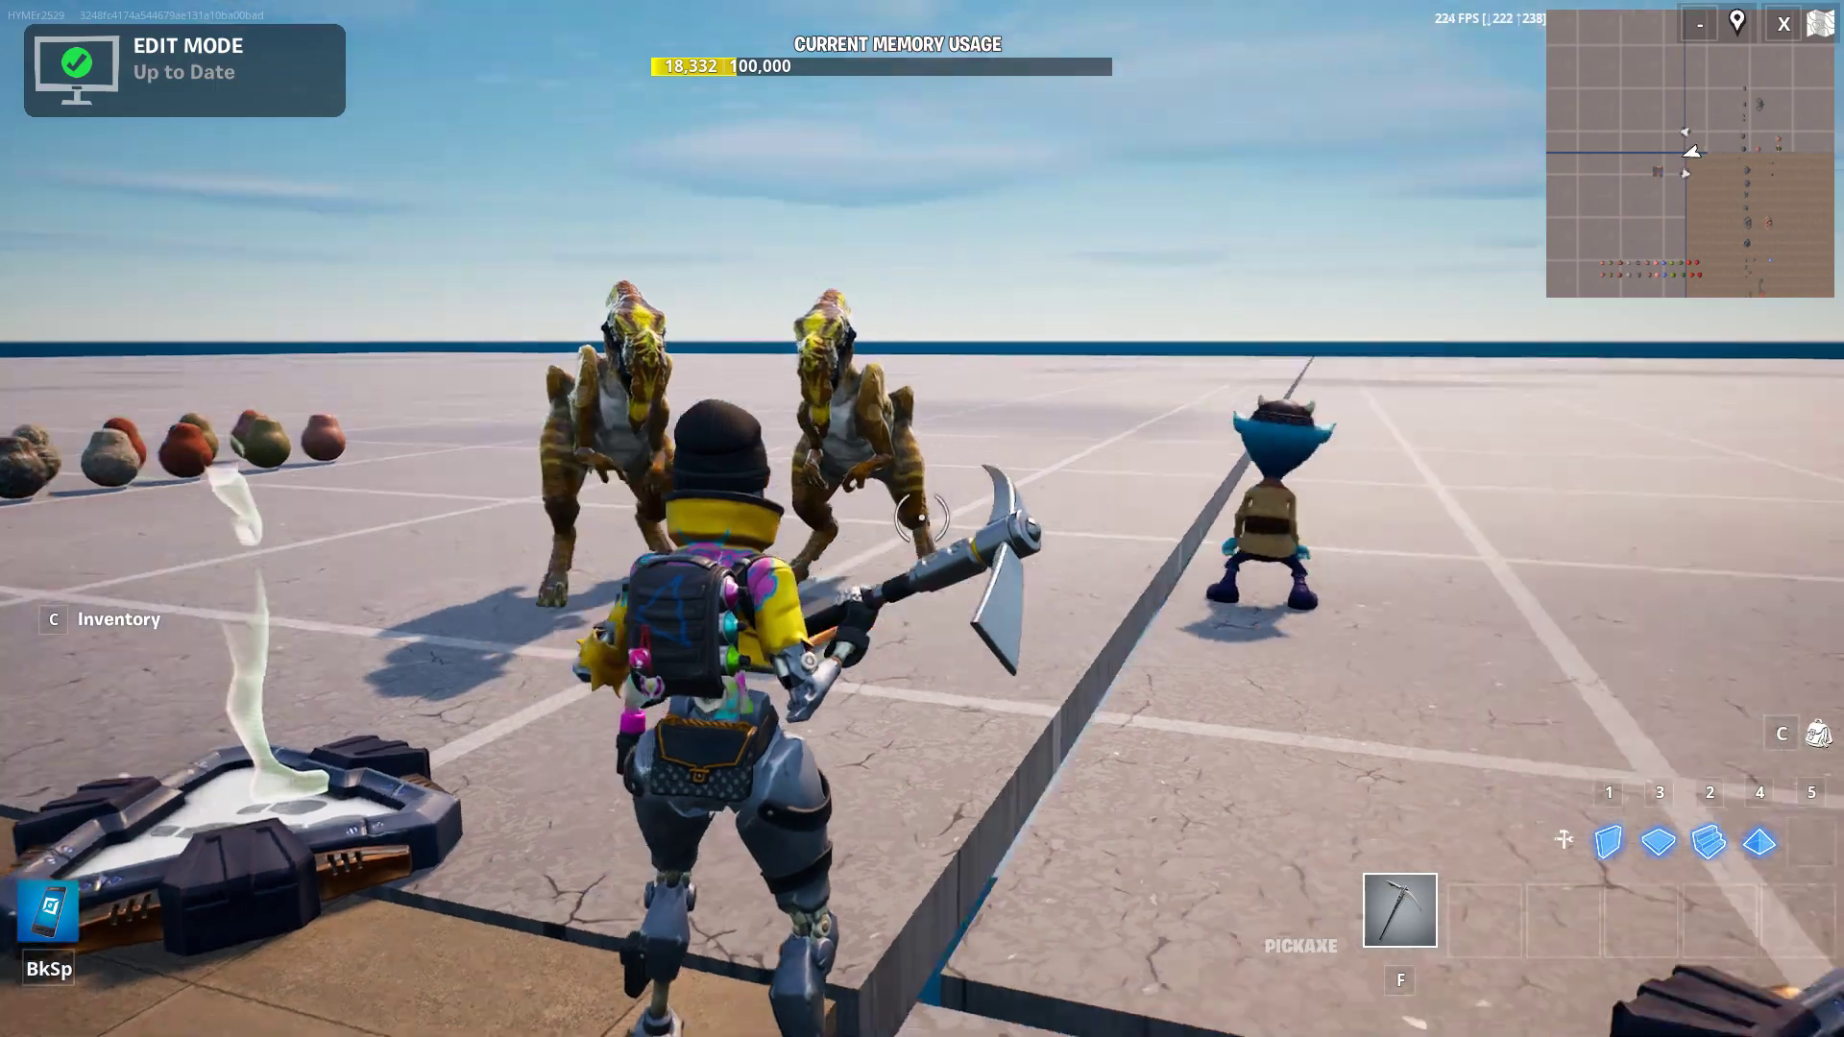
pyautogui.press('w')
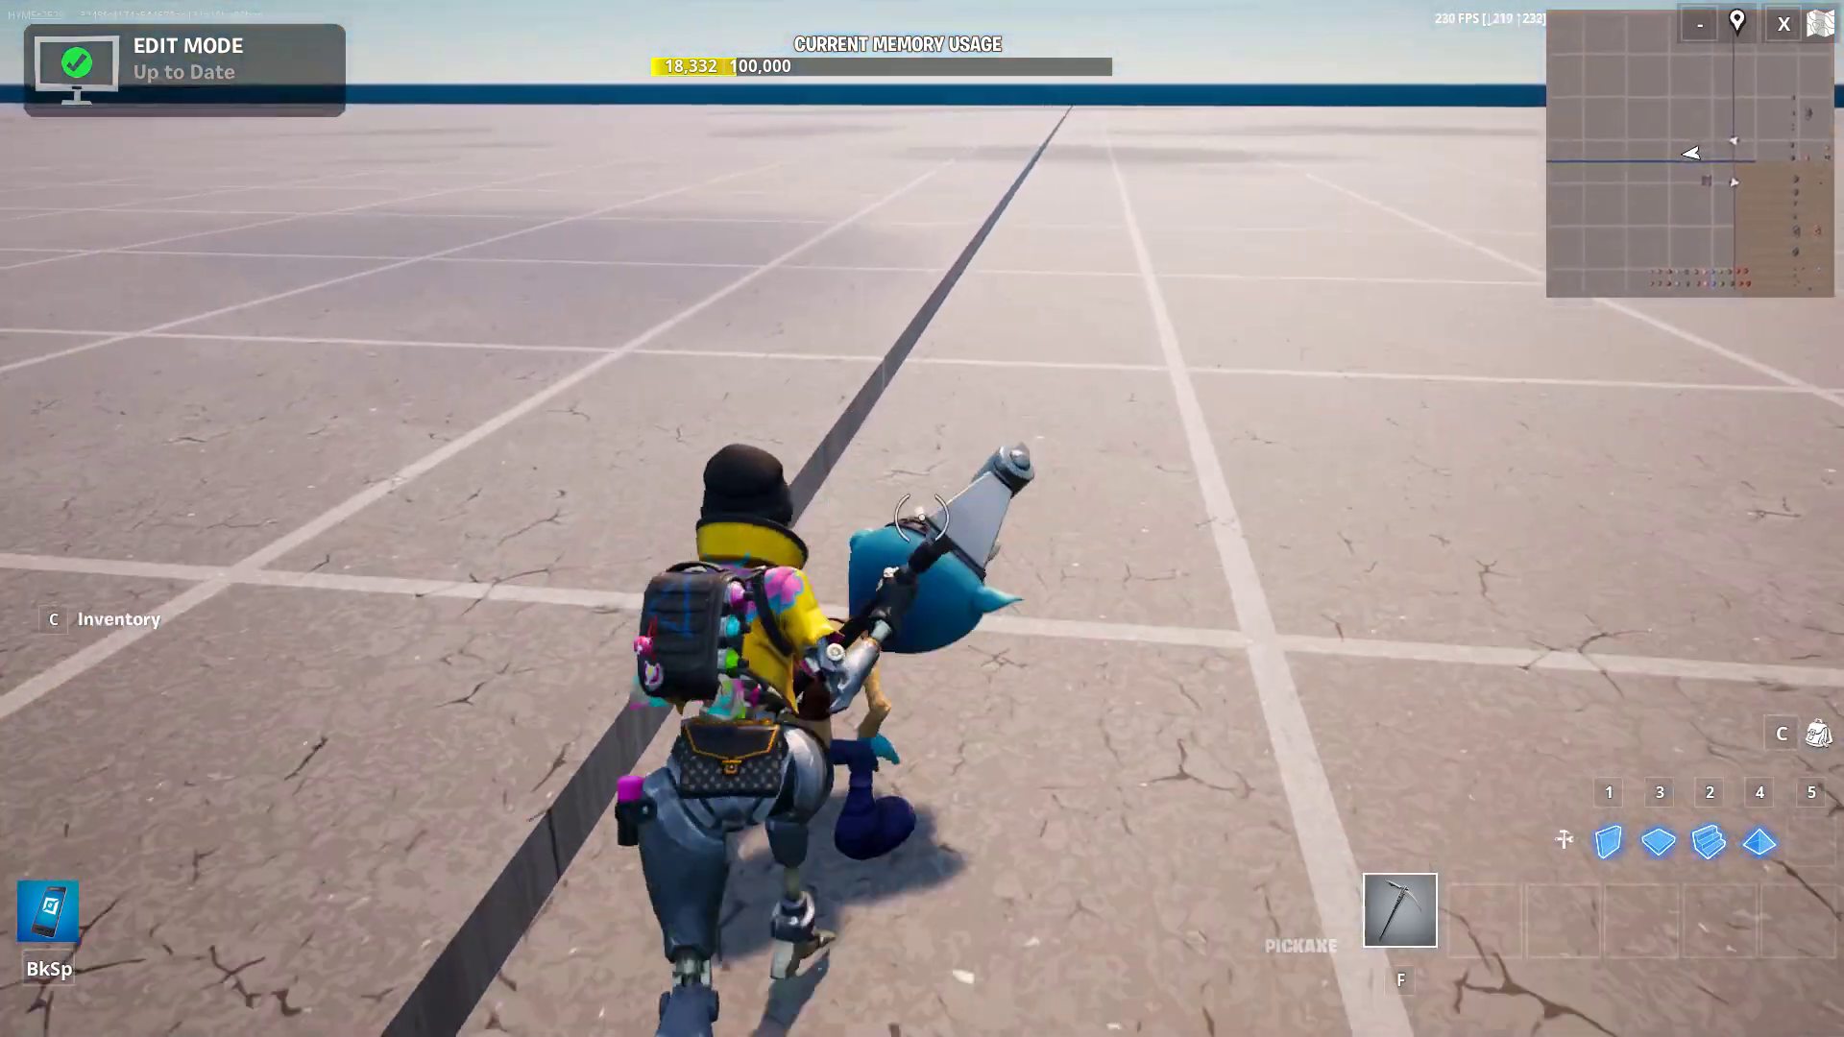
pyautogui.press('w')
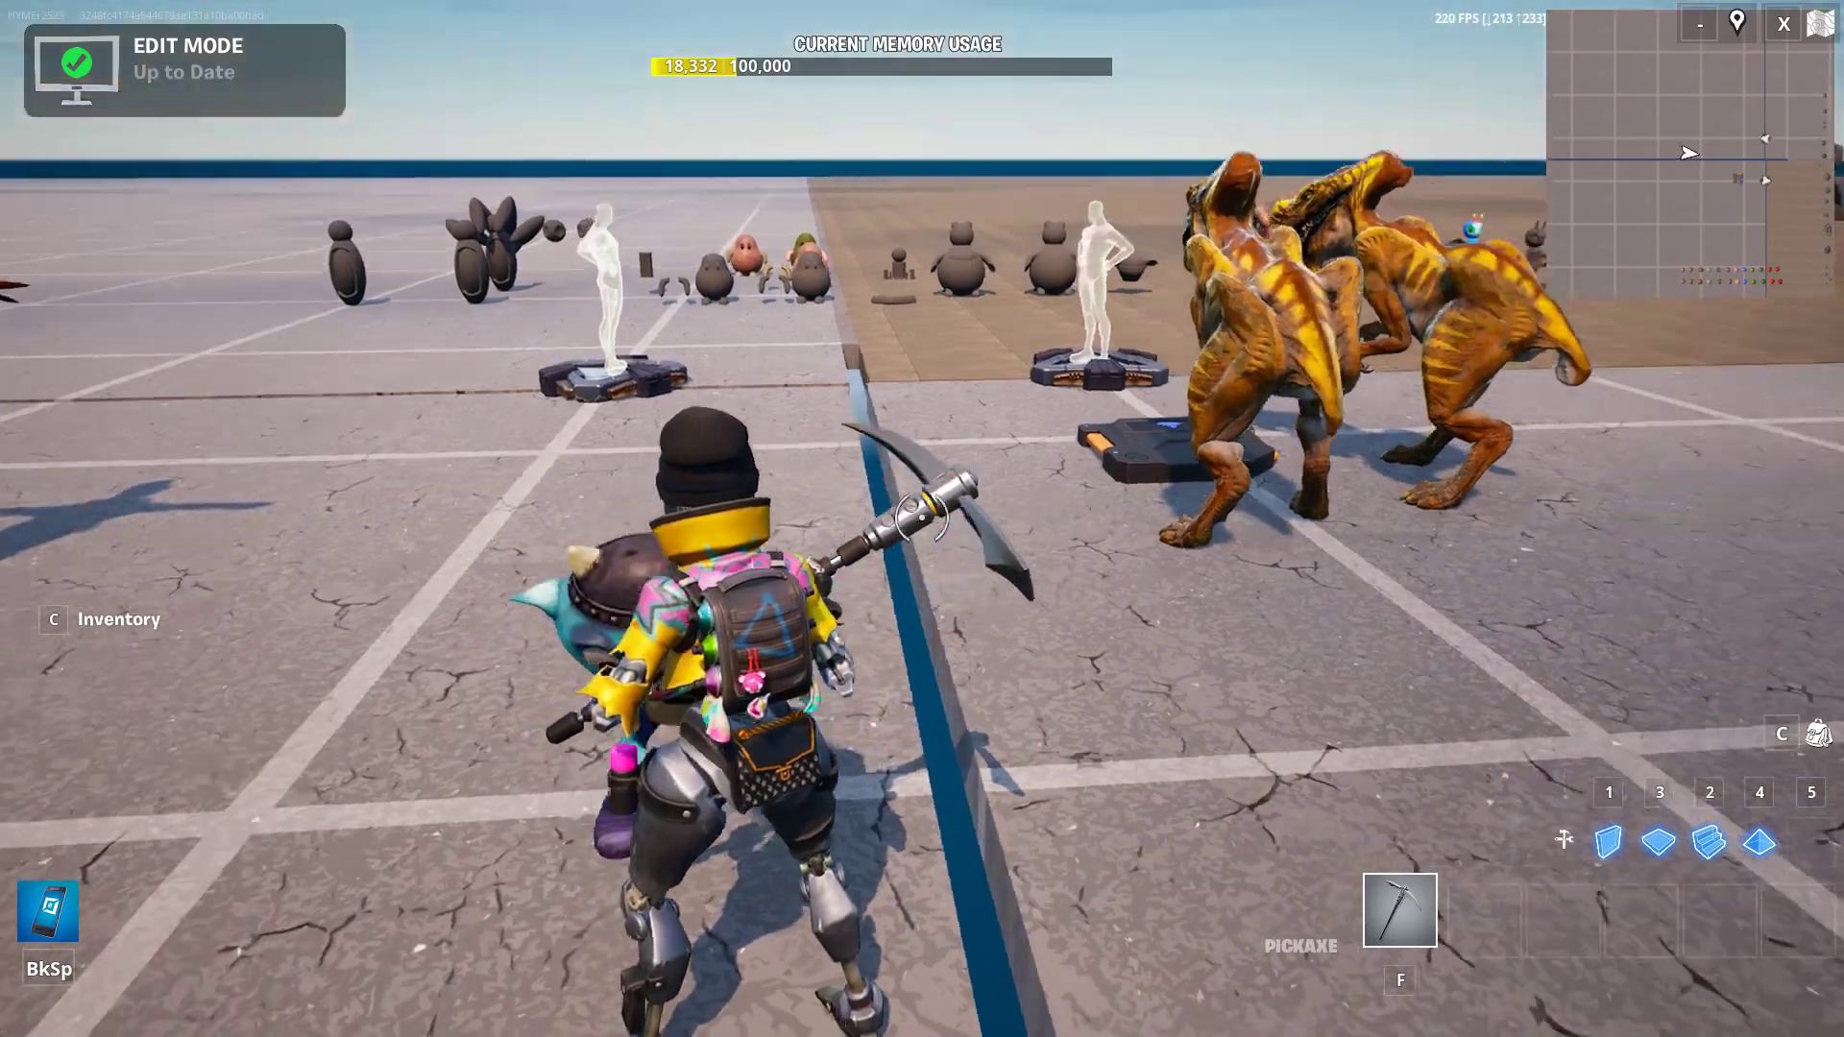
# Step: Walk past the policeman and prisoner, circling among the mannequins and dinosaurs
pyautogui.press('w')
pyautogui.press('w')
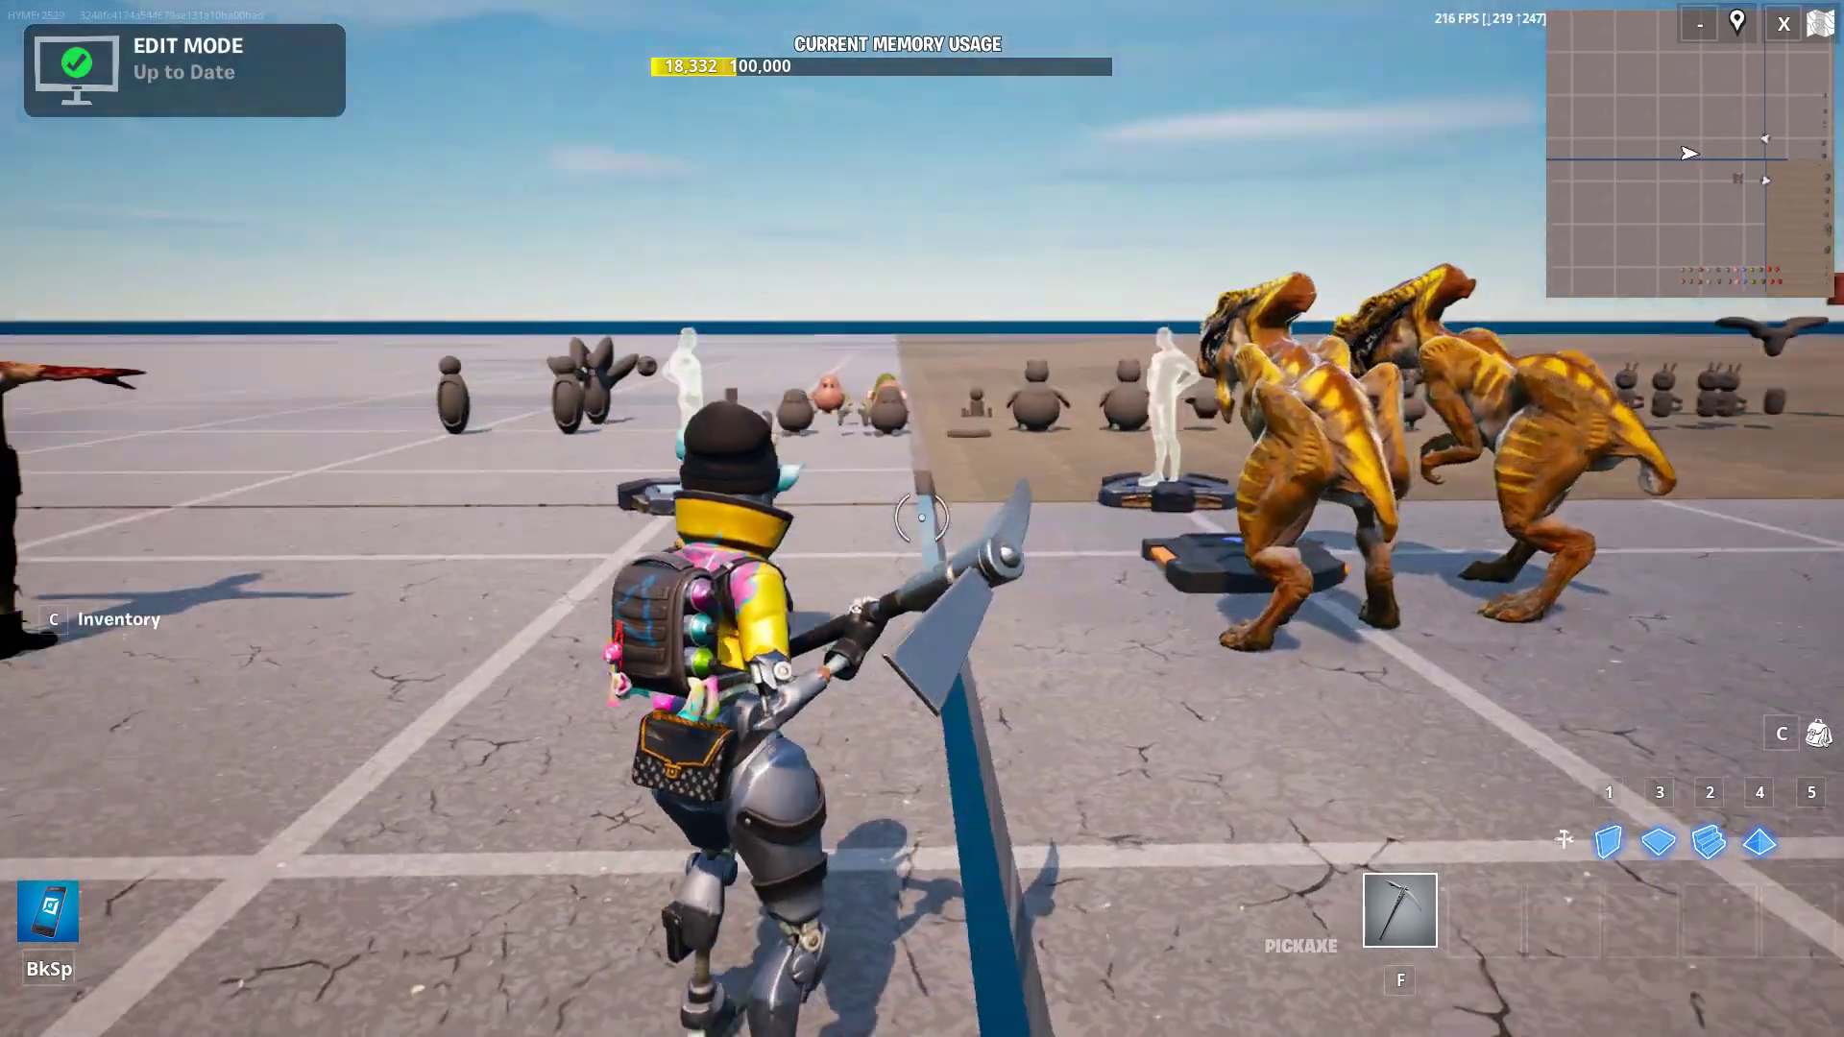
pyautogui.press('w')
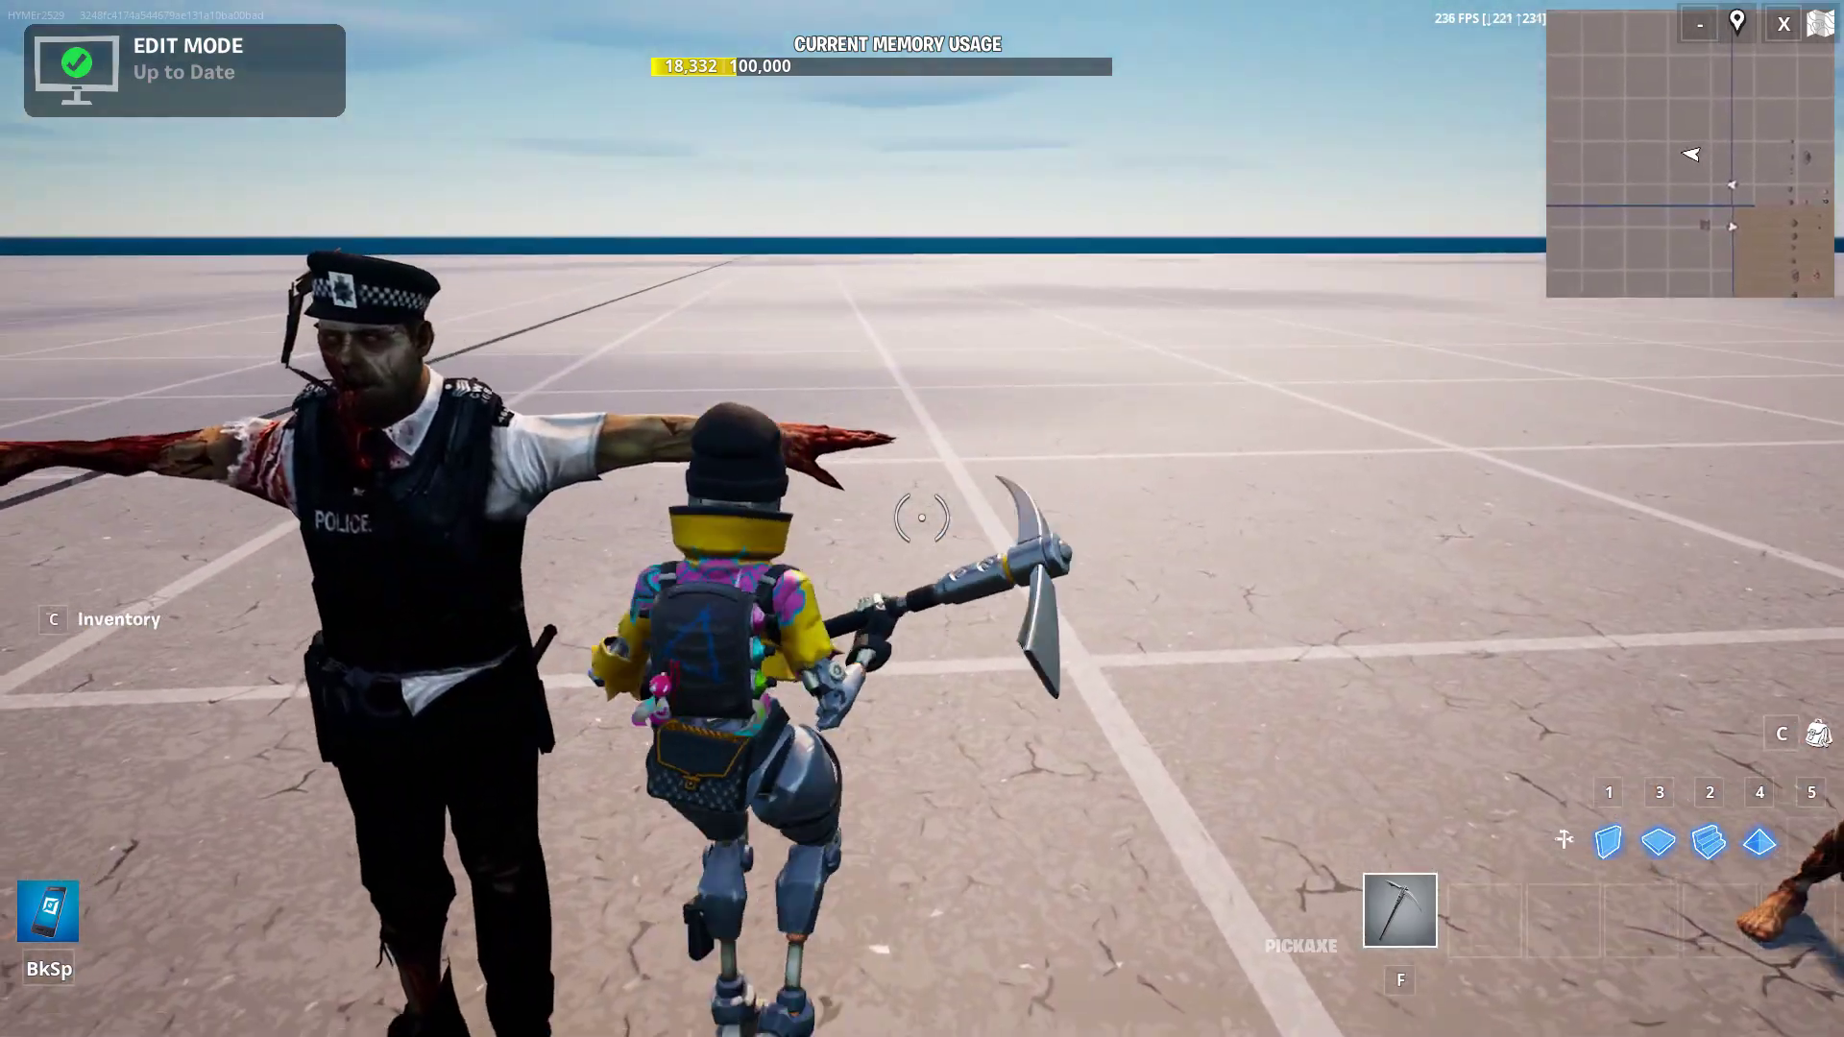
pyautogui.press('w')
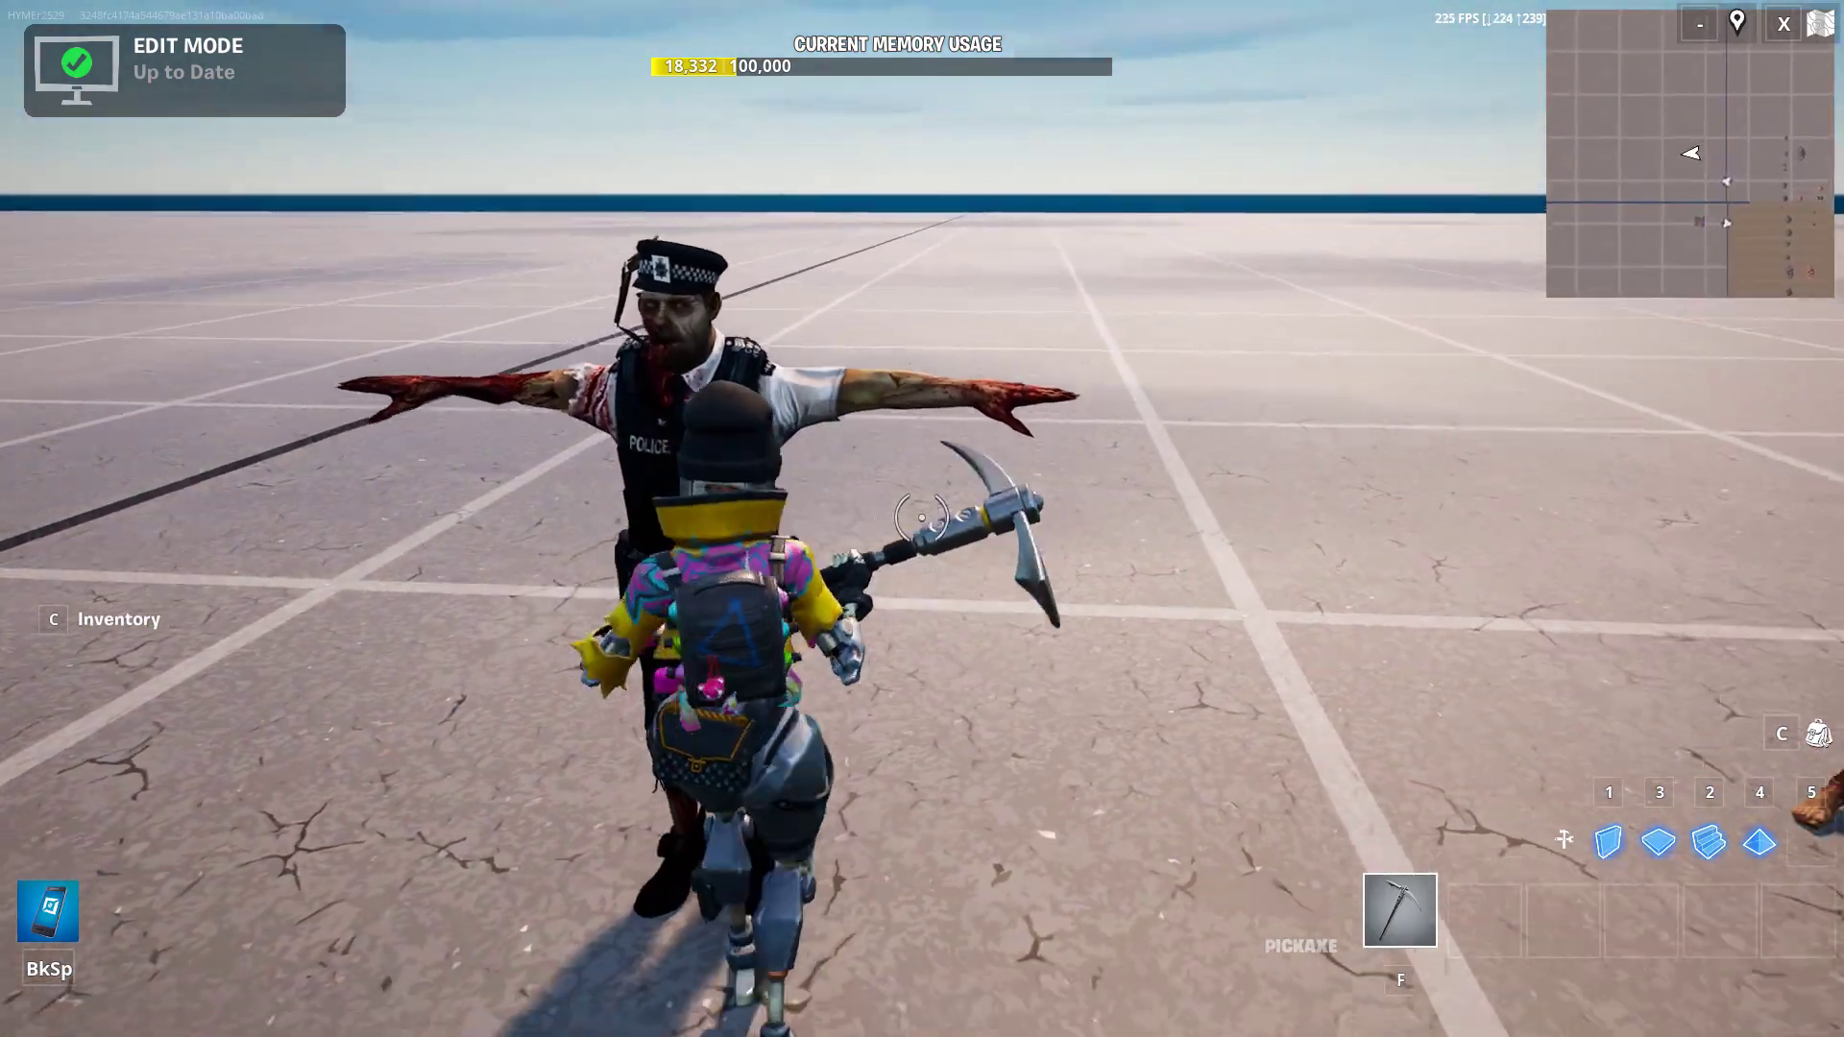
pyautogui.press('w')
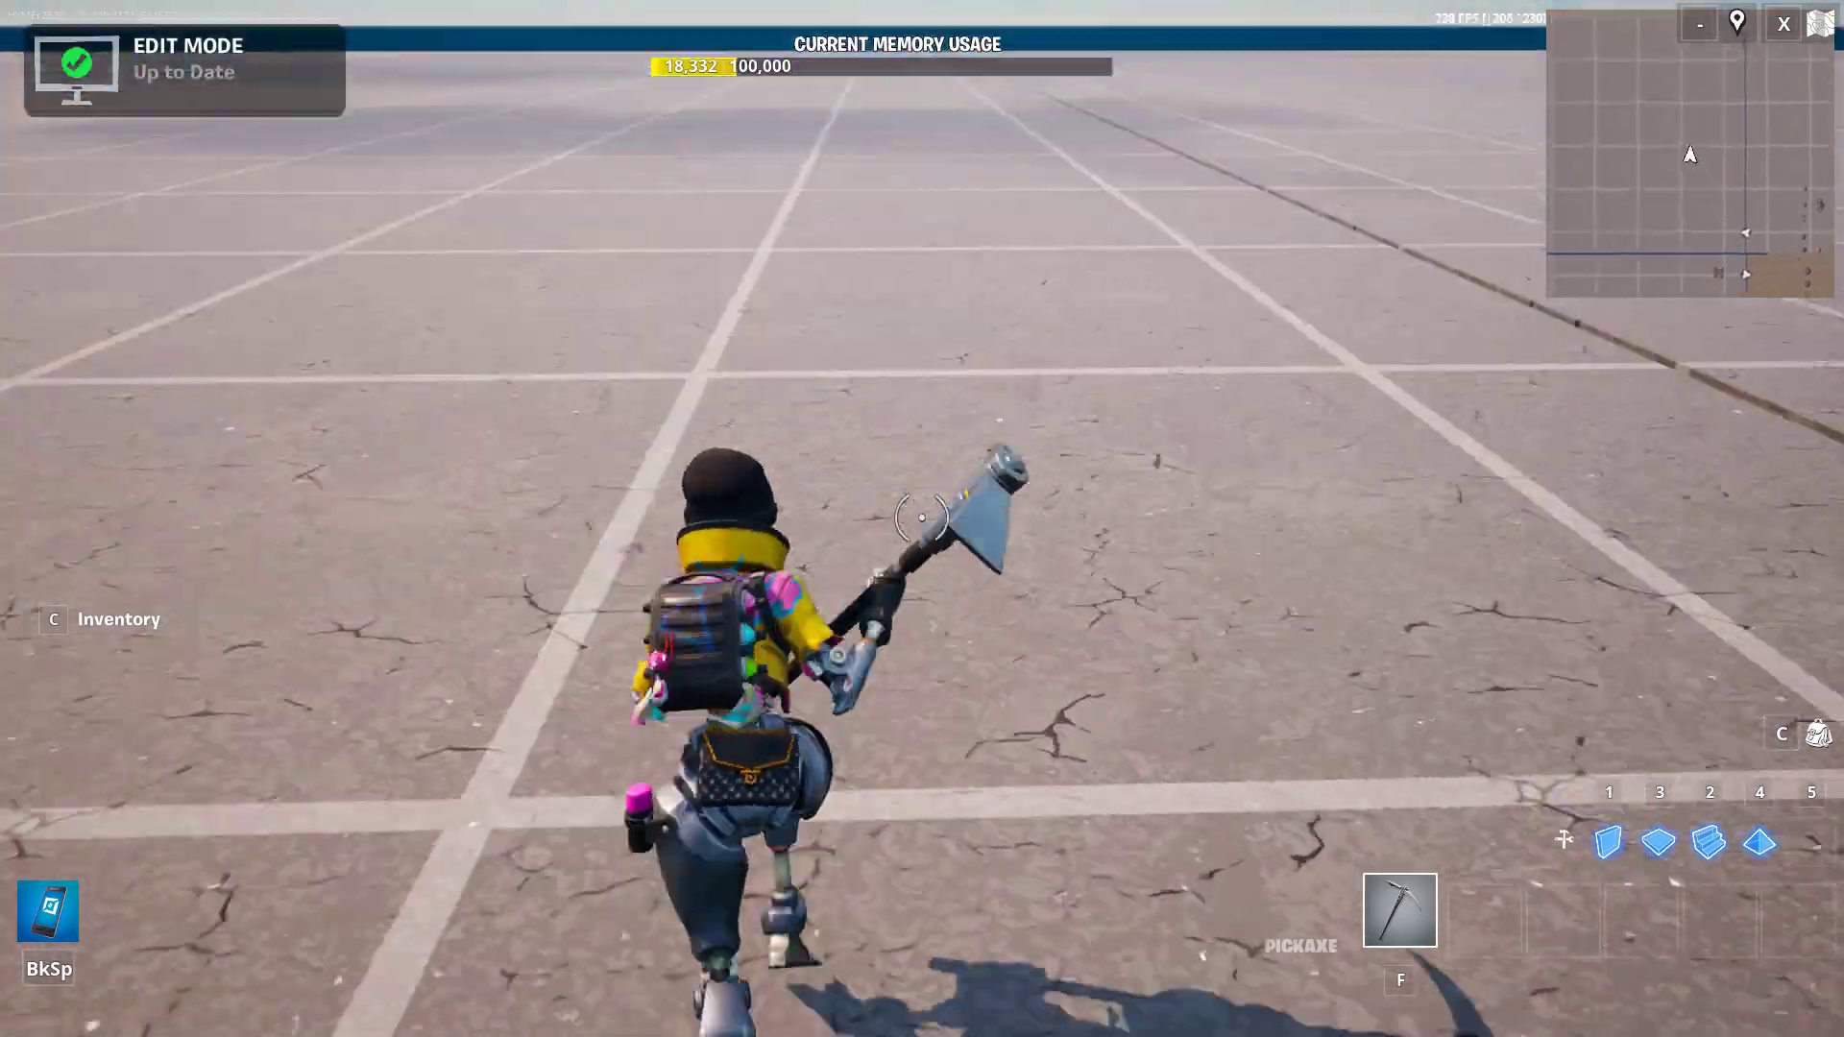
pyautogui.press('w')
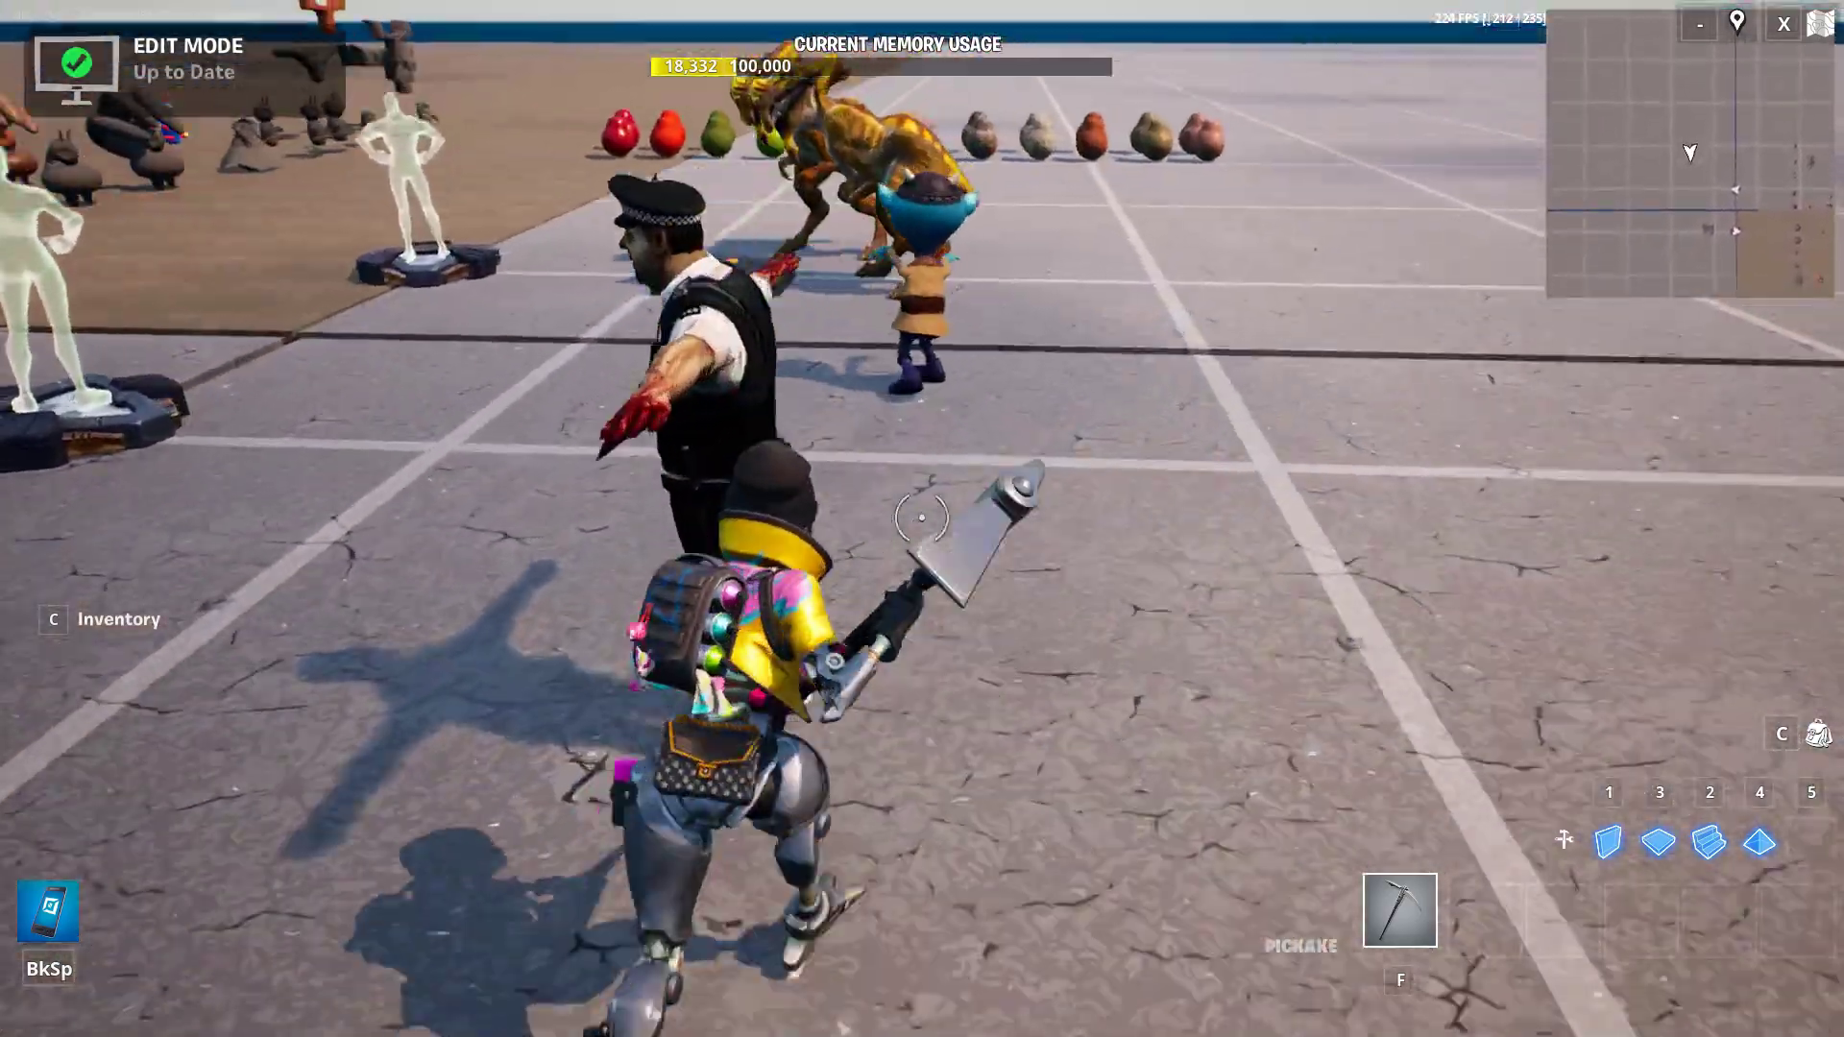
pyautogui.press('w')
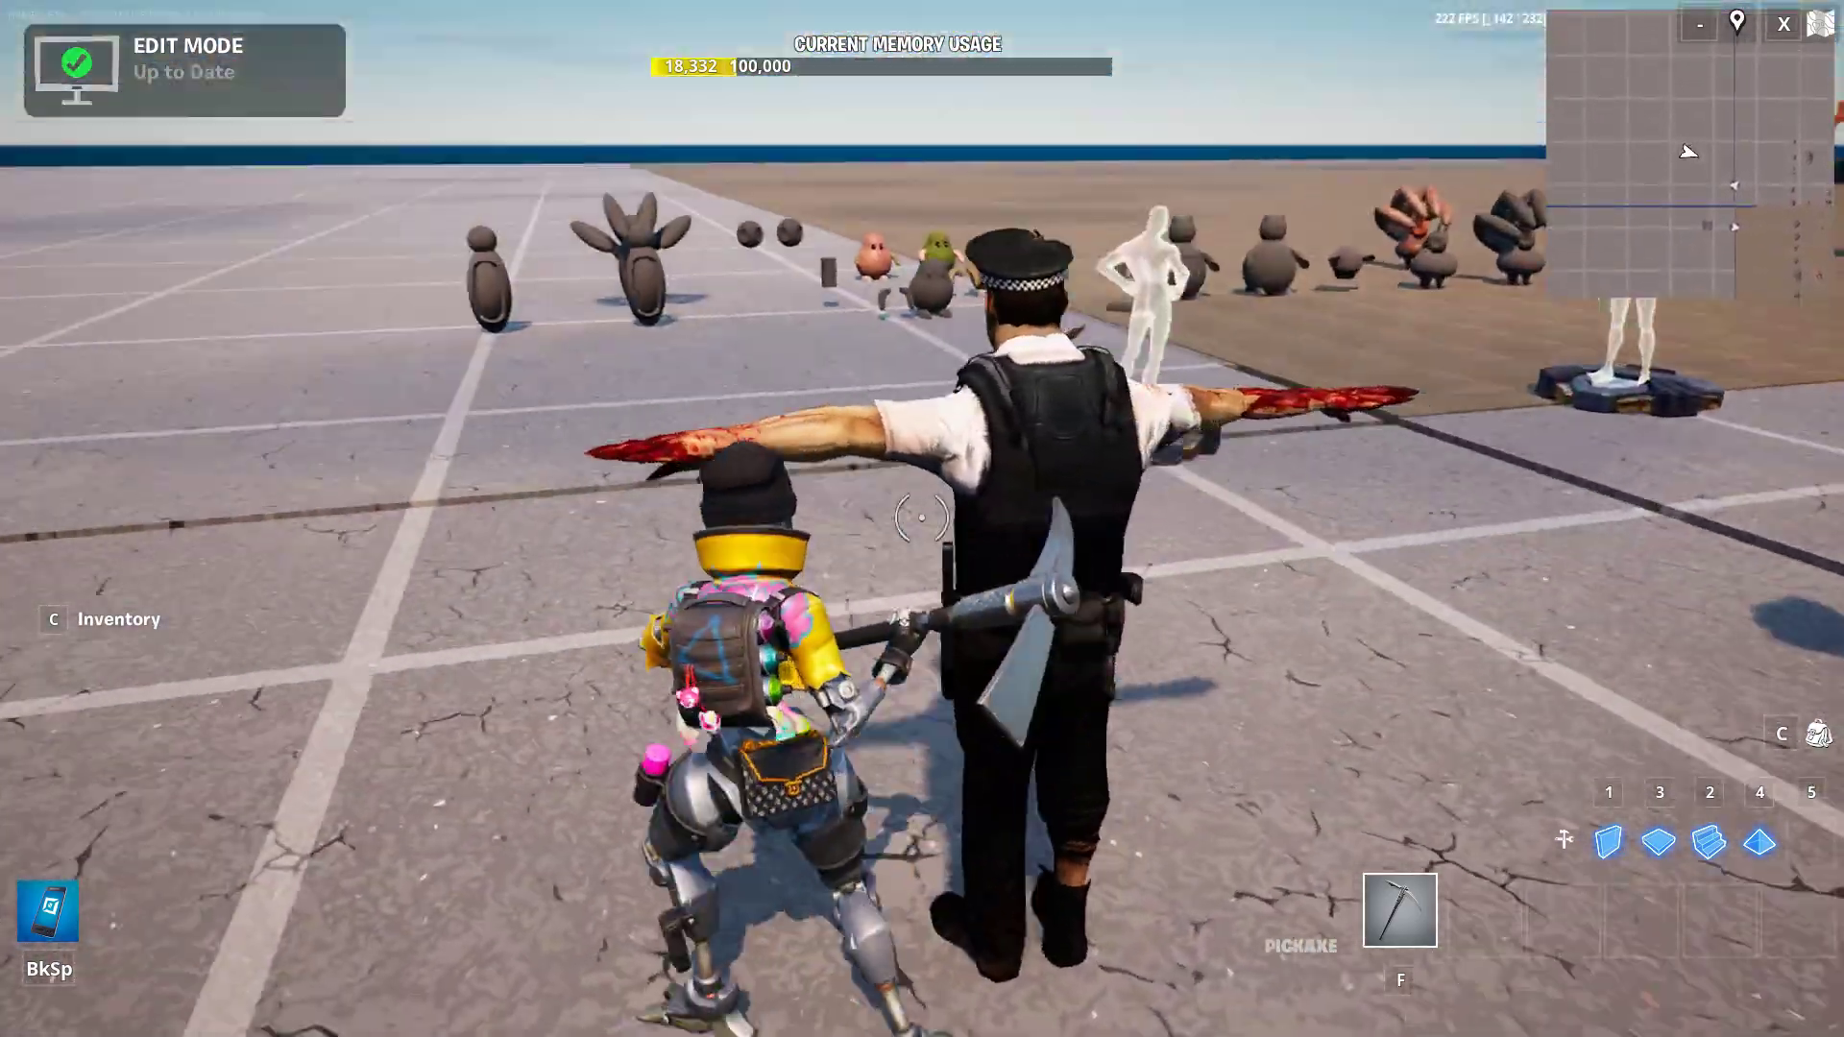
pyautogui.press('w')
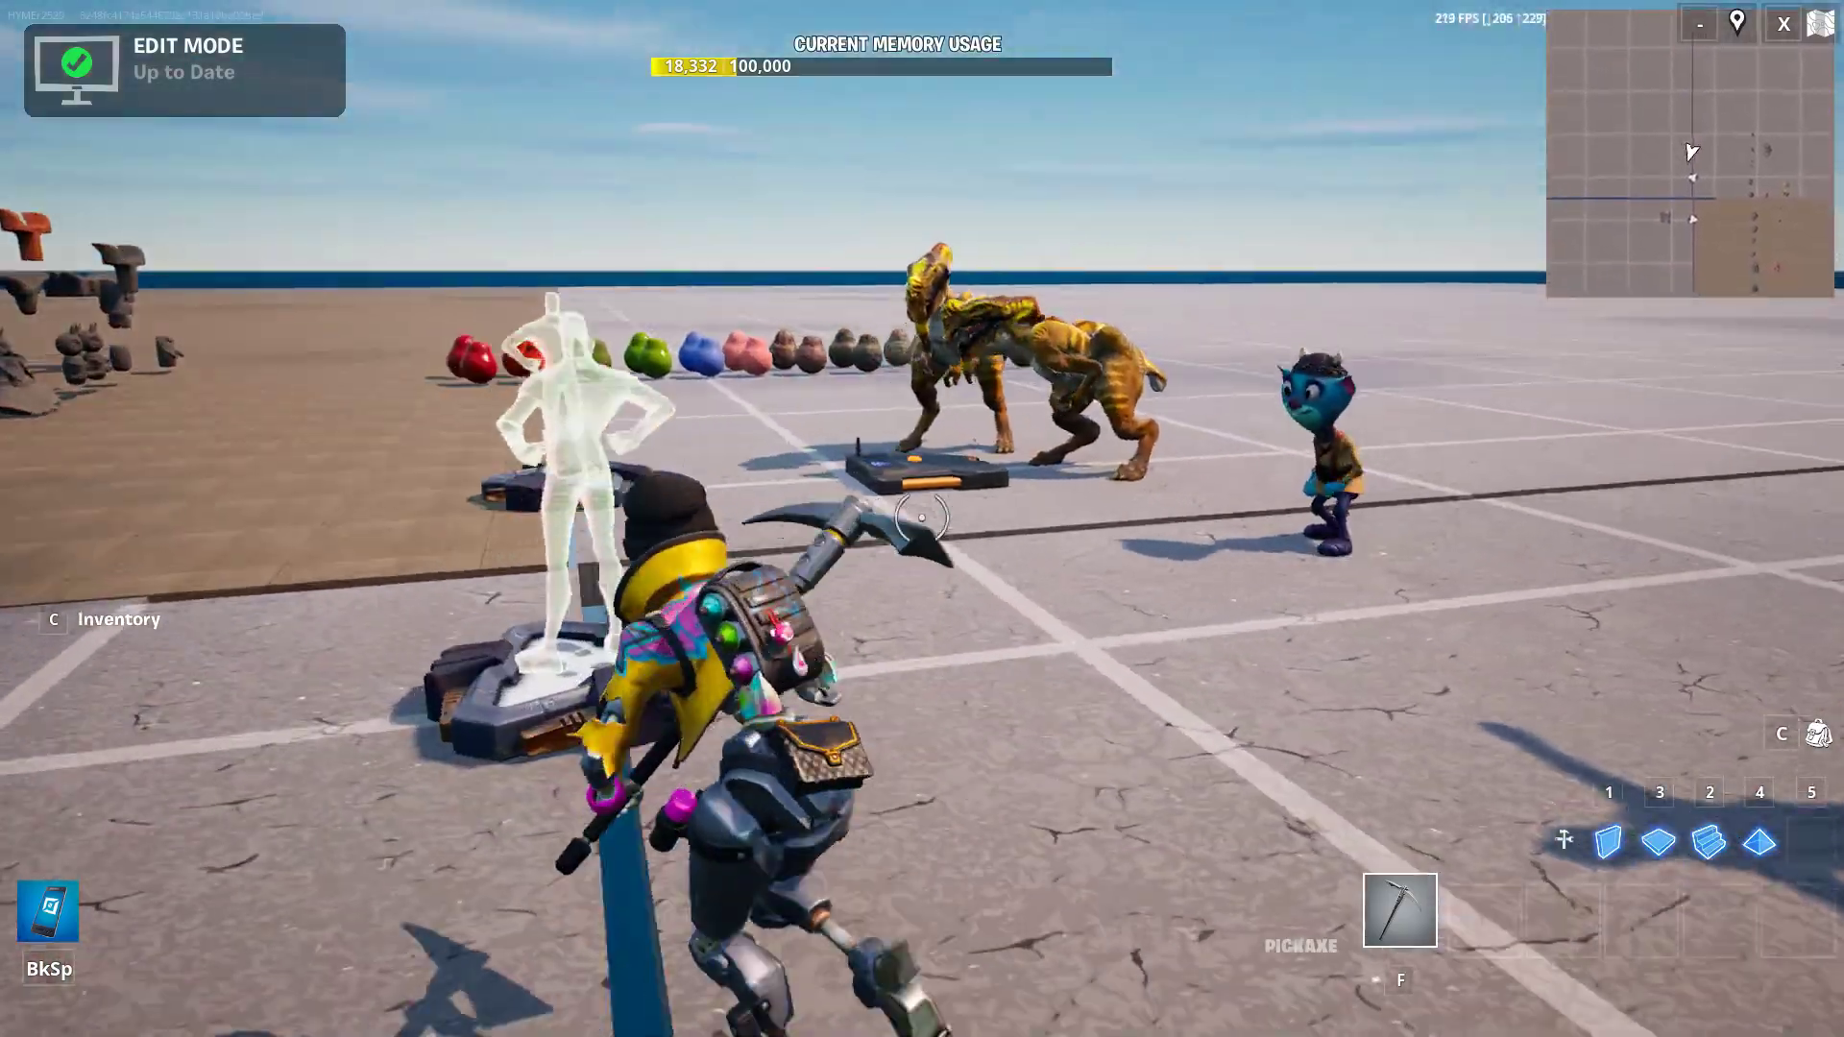
pyautogui.press('w')
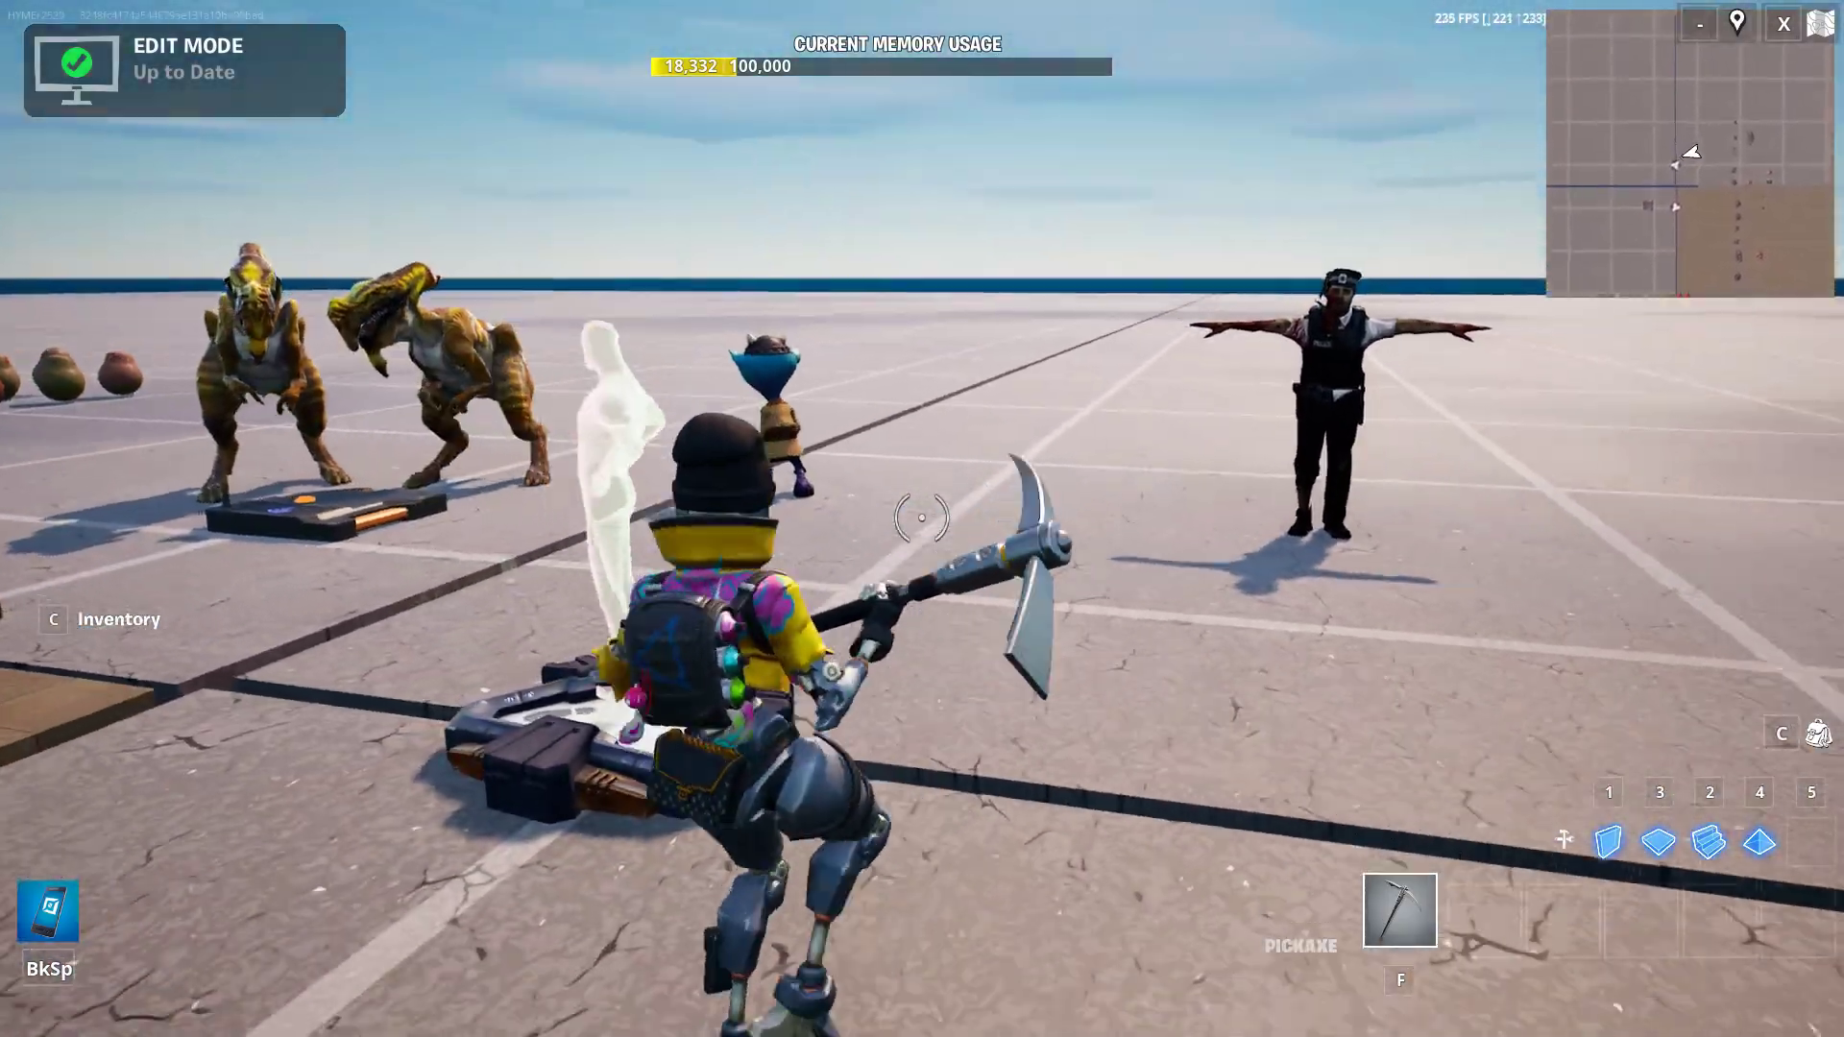
pyautogui.press('w')
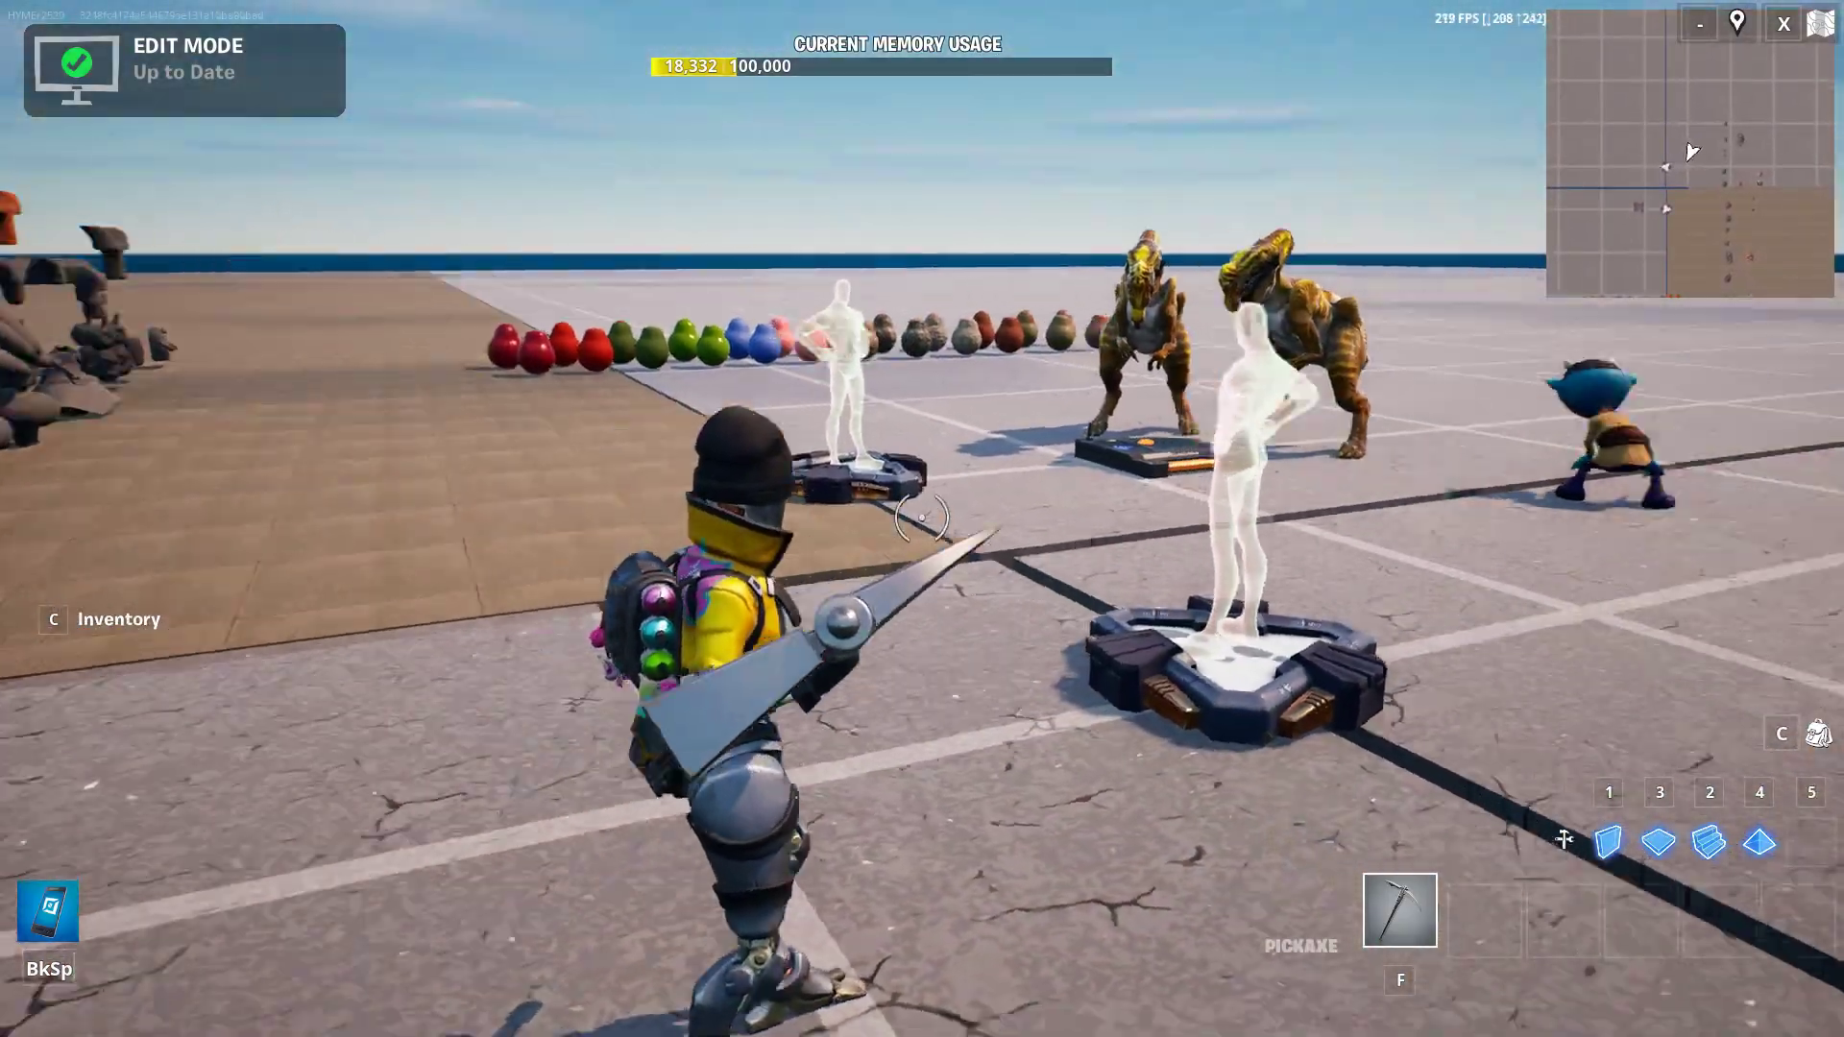
pyautogui.press('w')
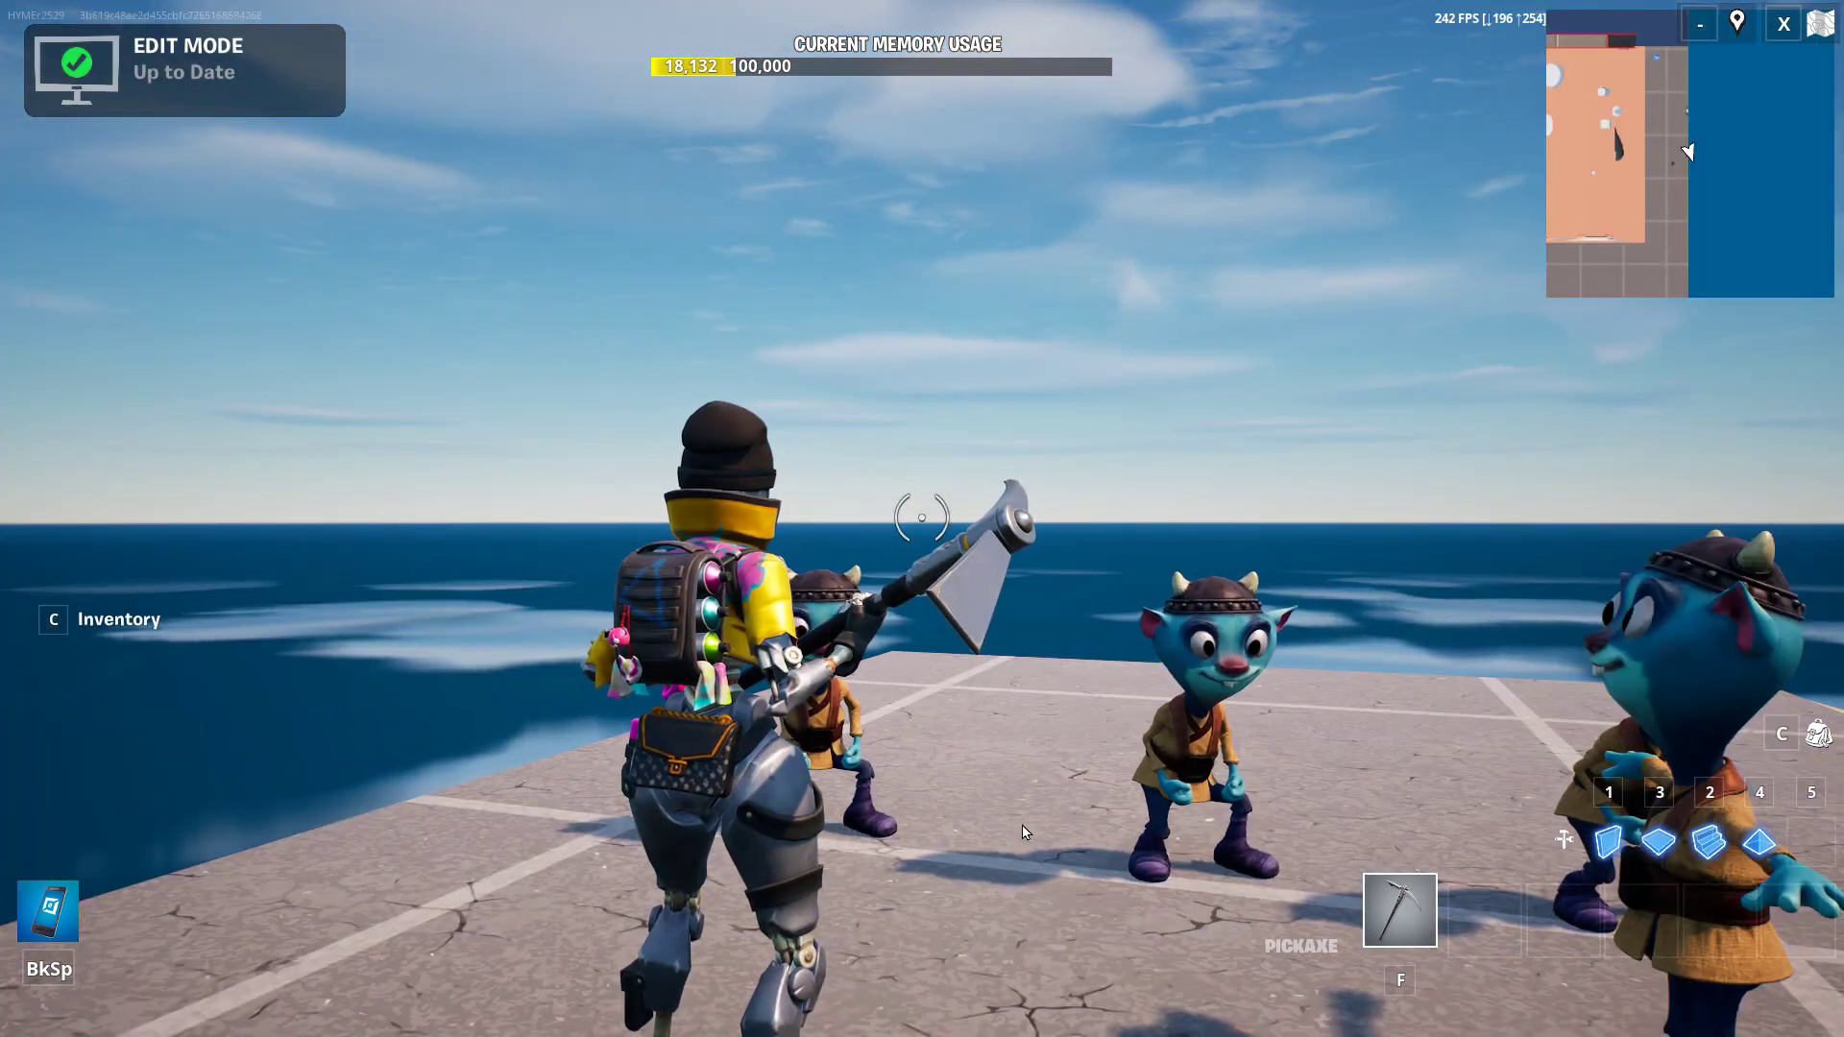
# Step: Cross the launch pad past the goblins toward the dark wall and white shapes
pyautogui.press('w')
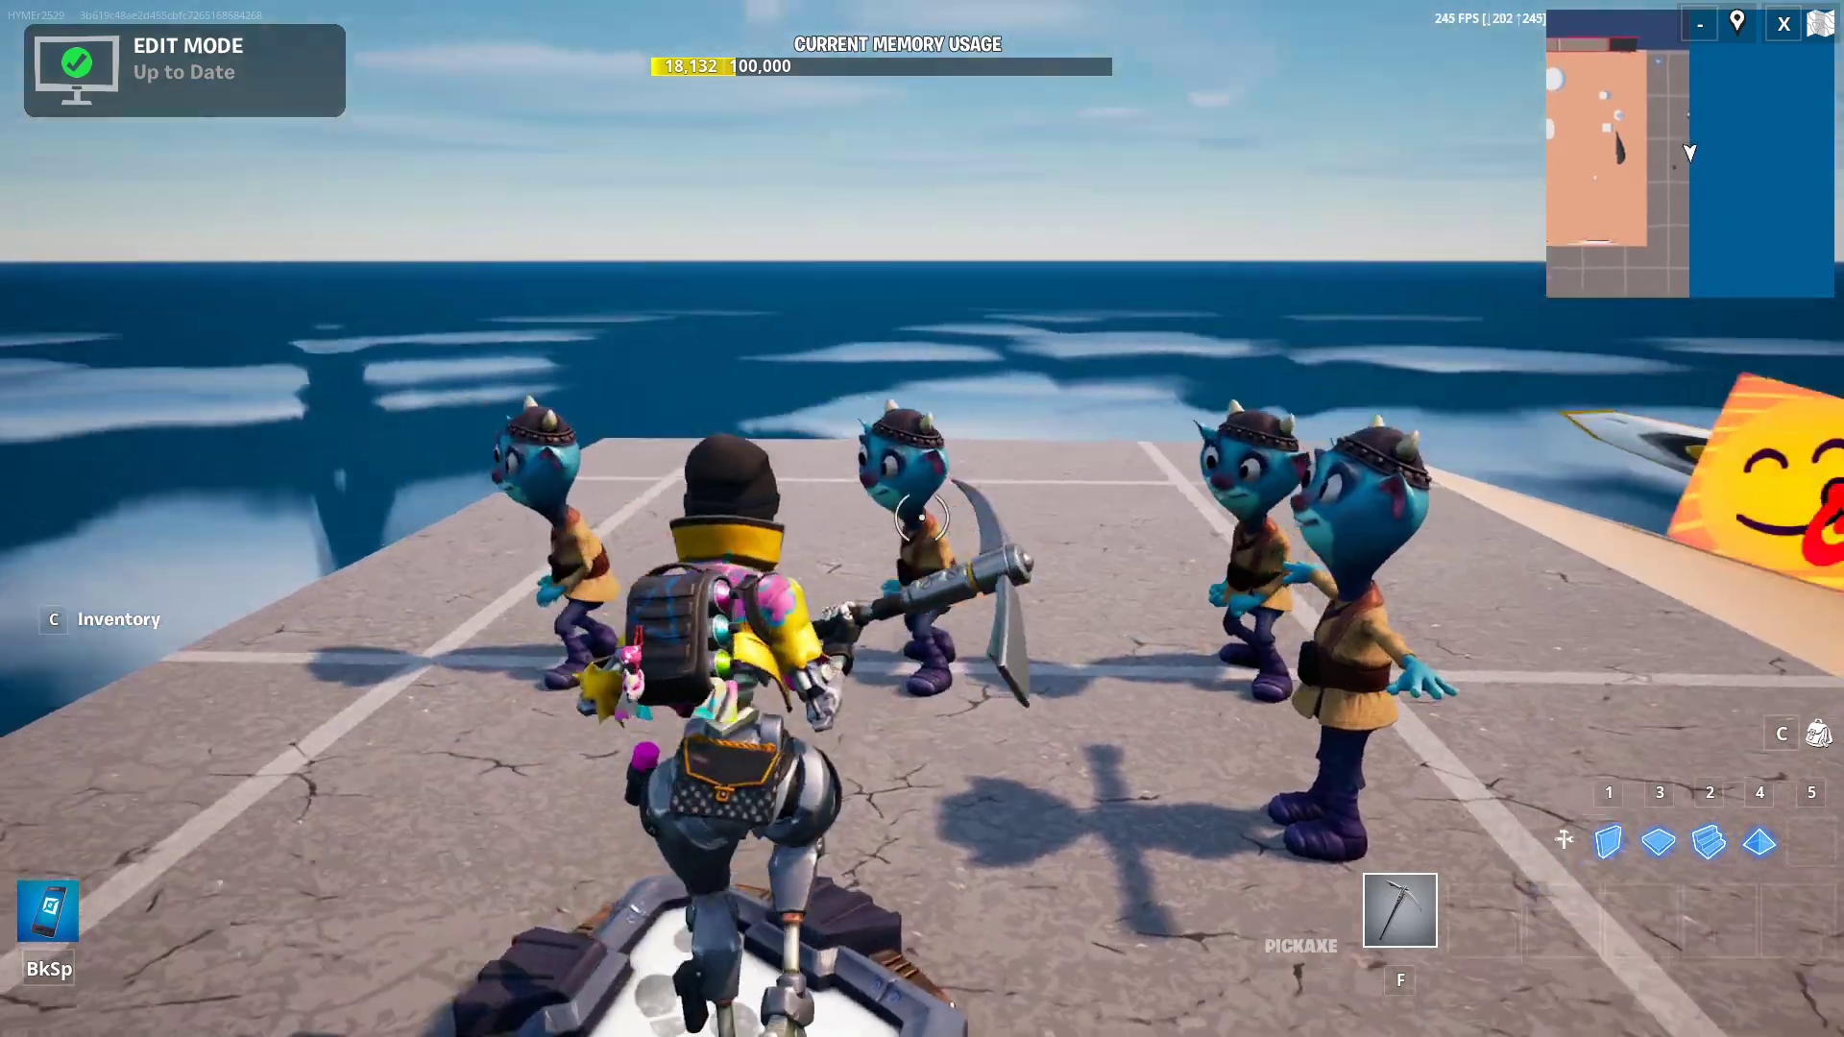
pyautogui.press('w')
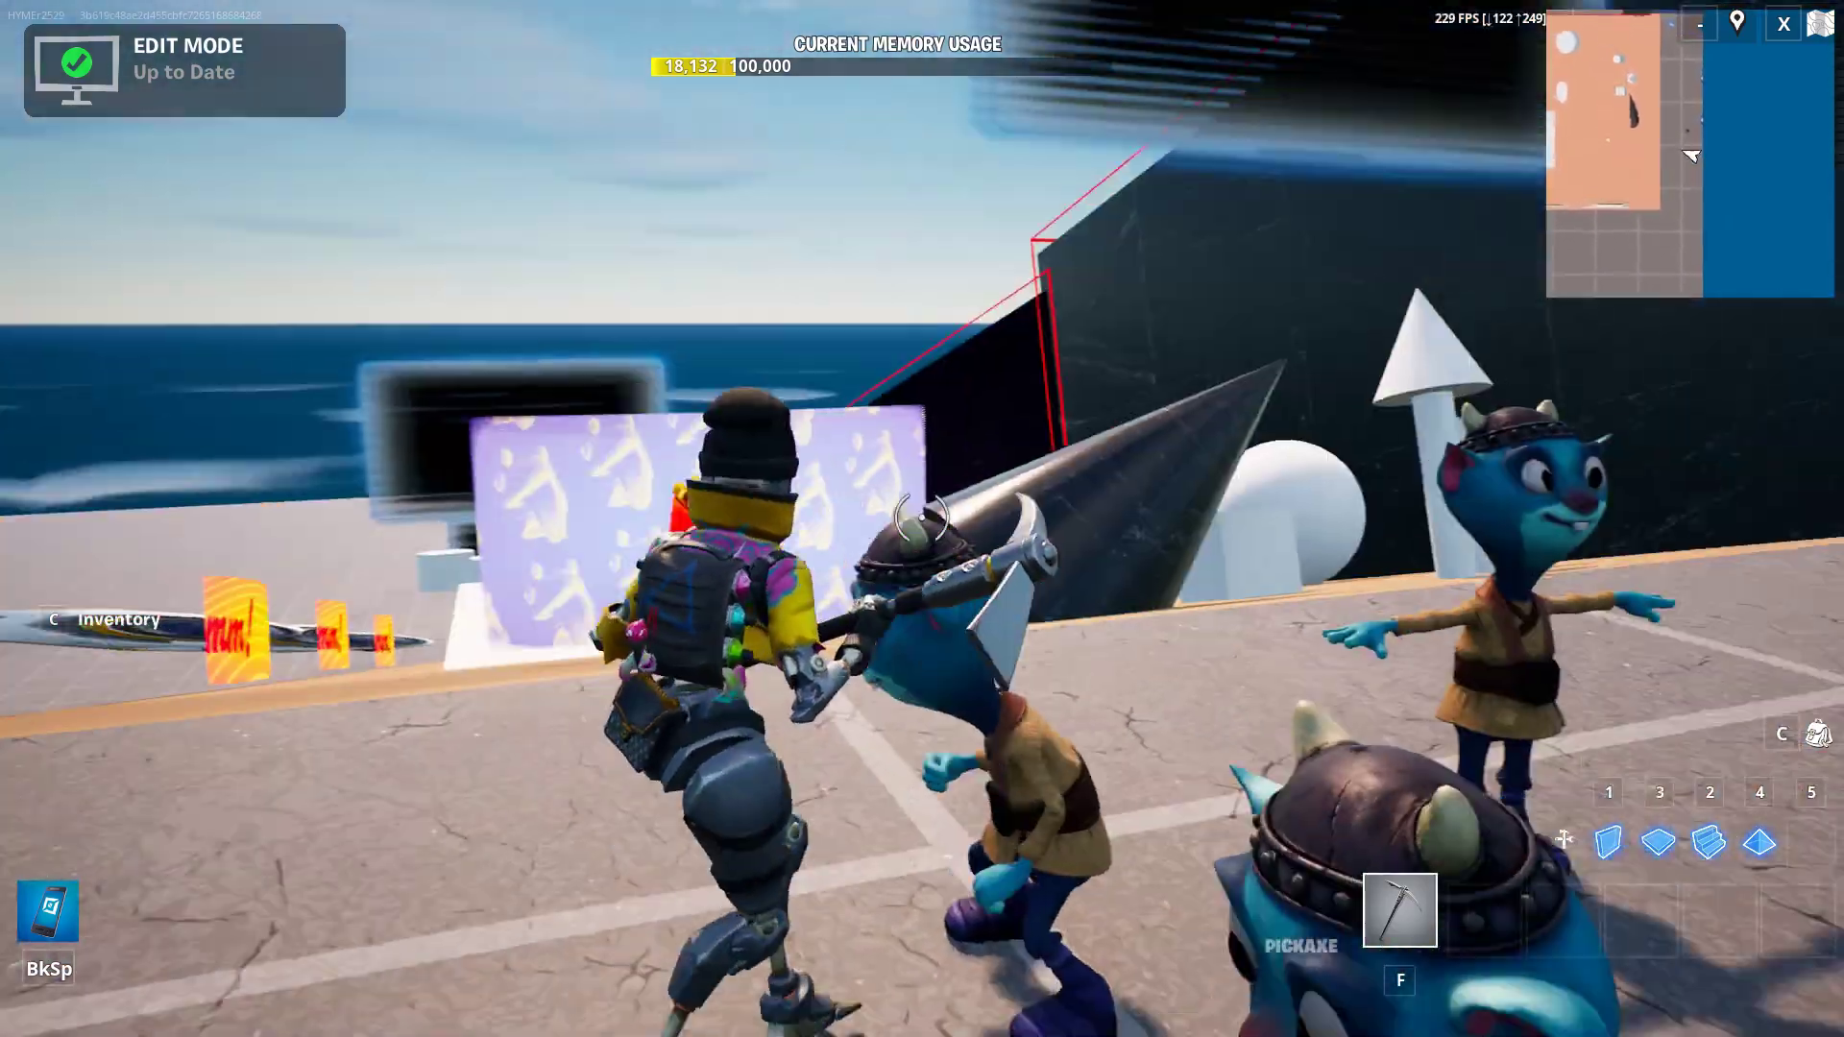
pyautogui.press('w')
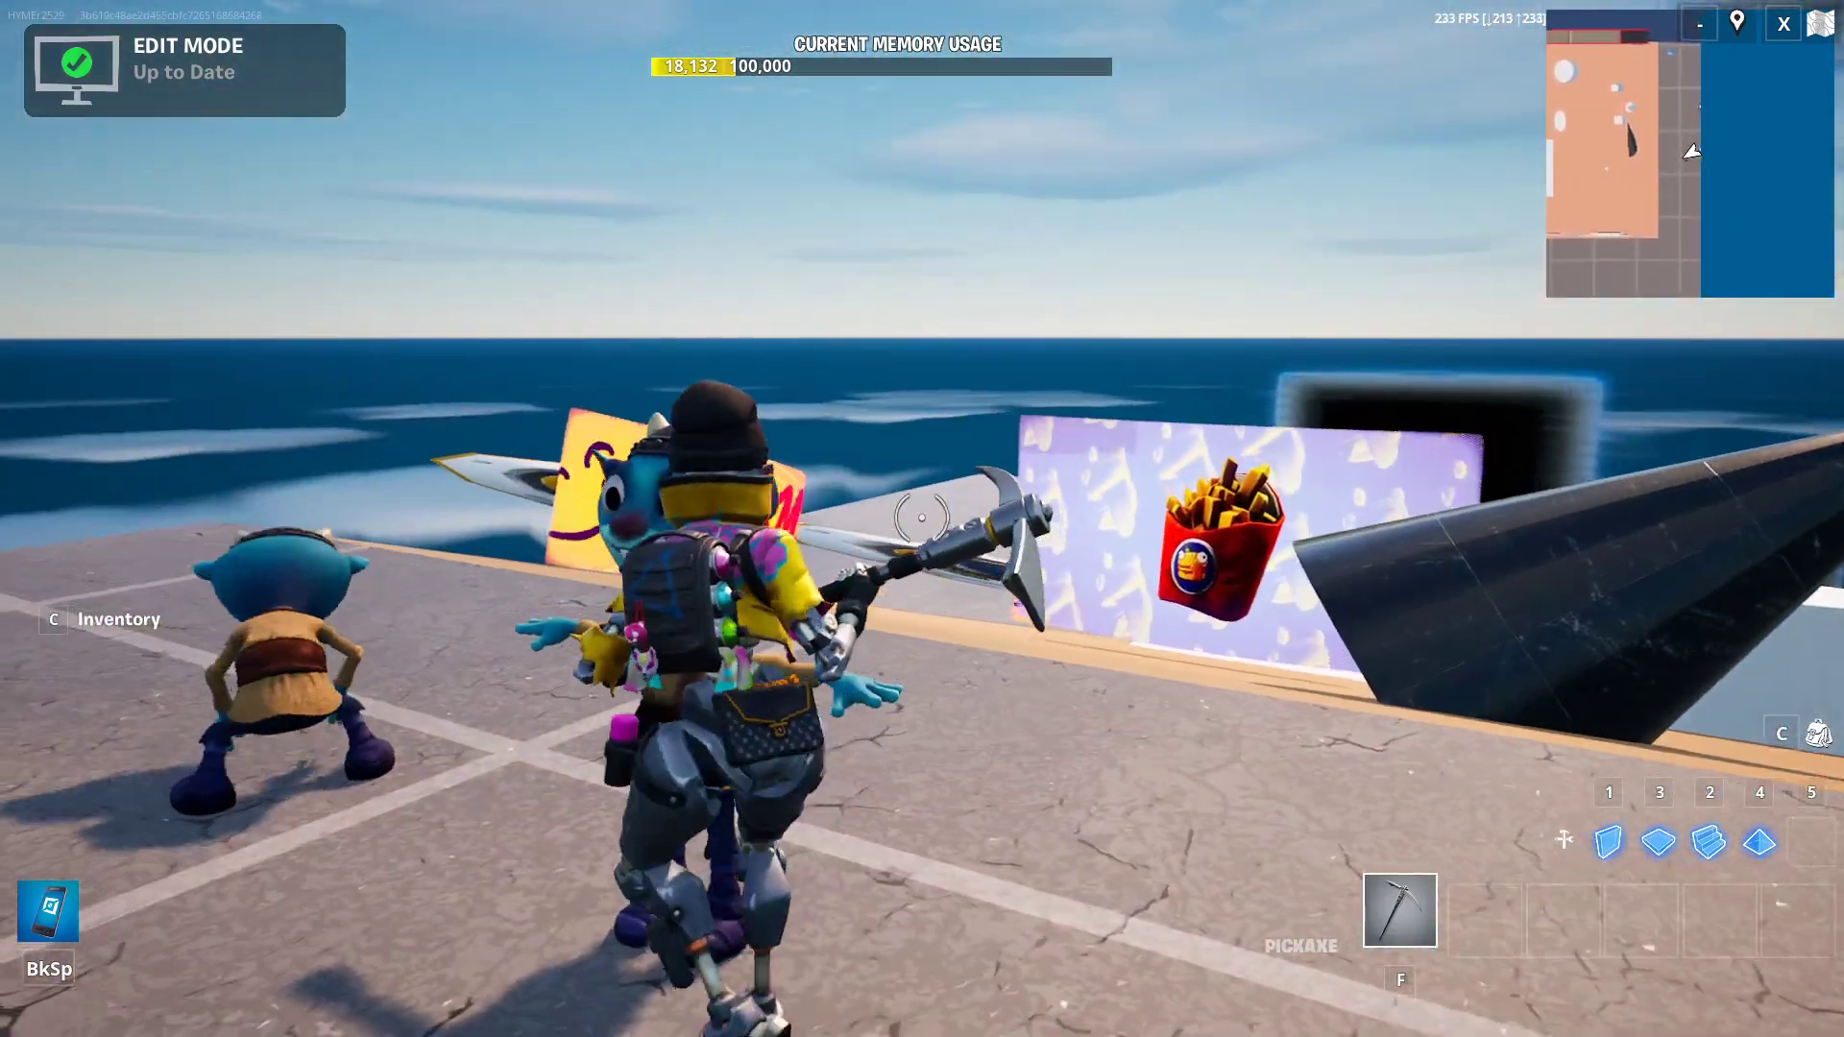
pyautogui.press('w')
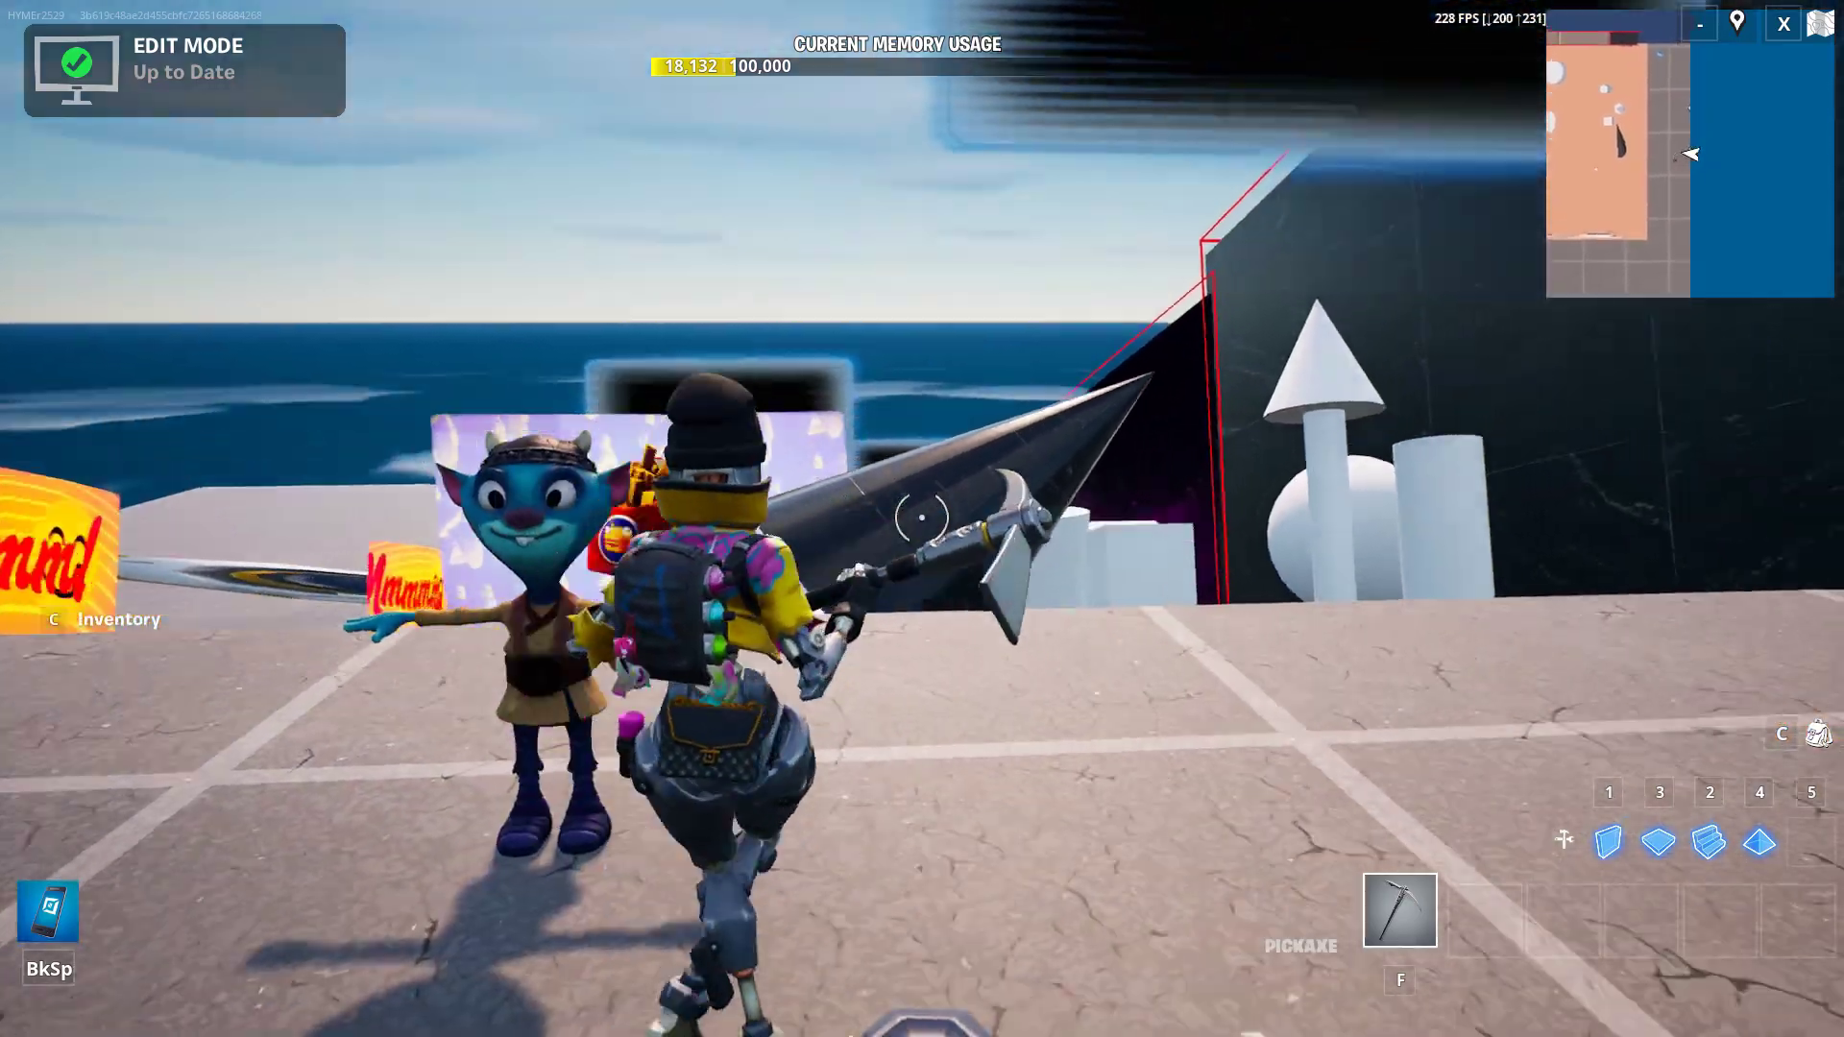
pyautogui.press('w')
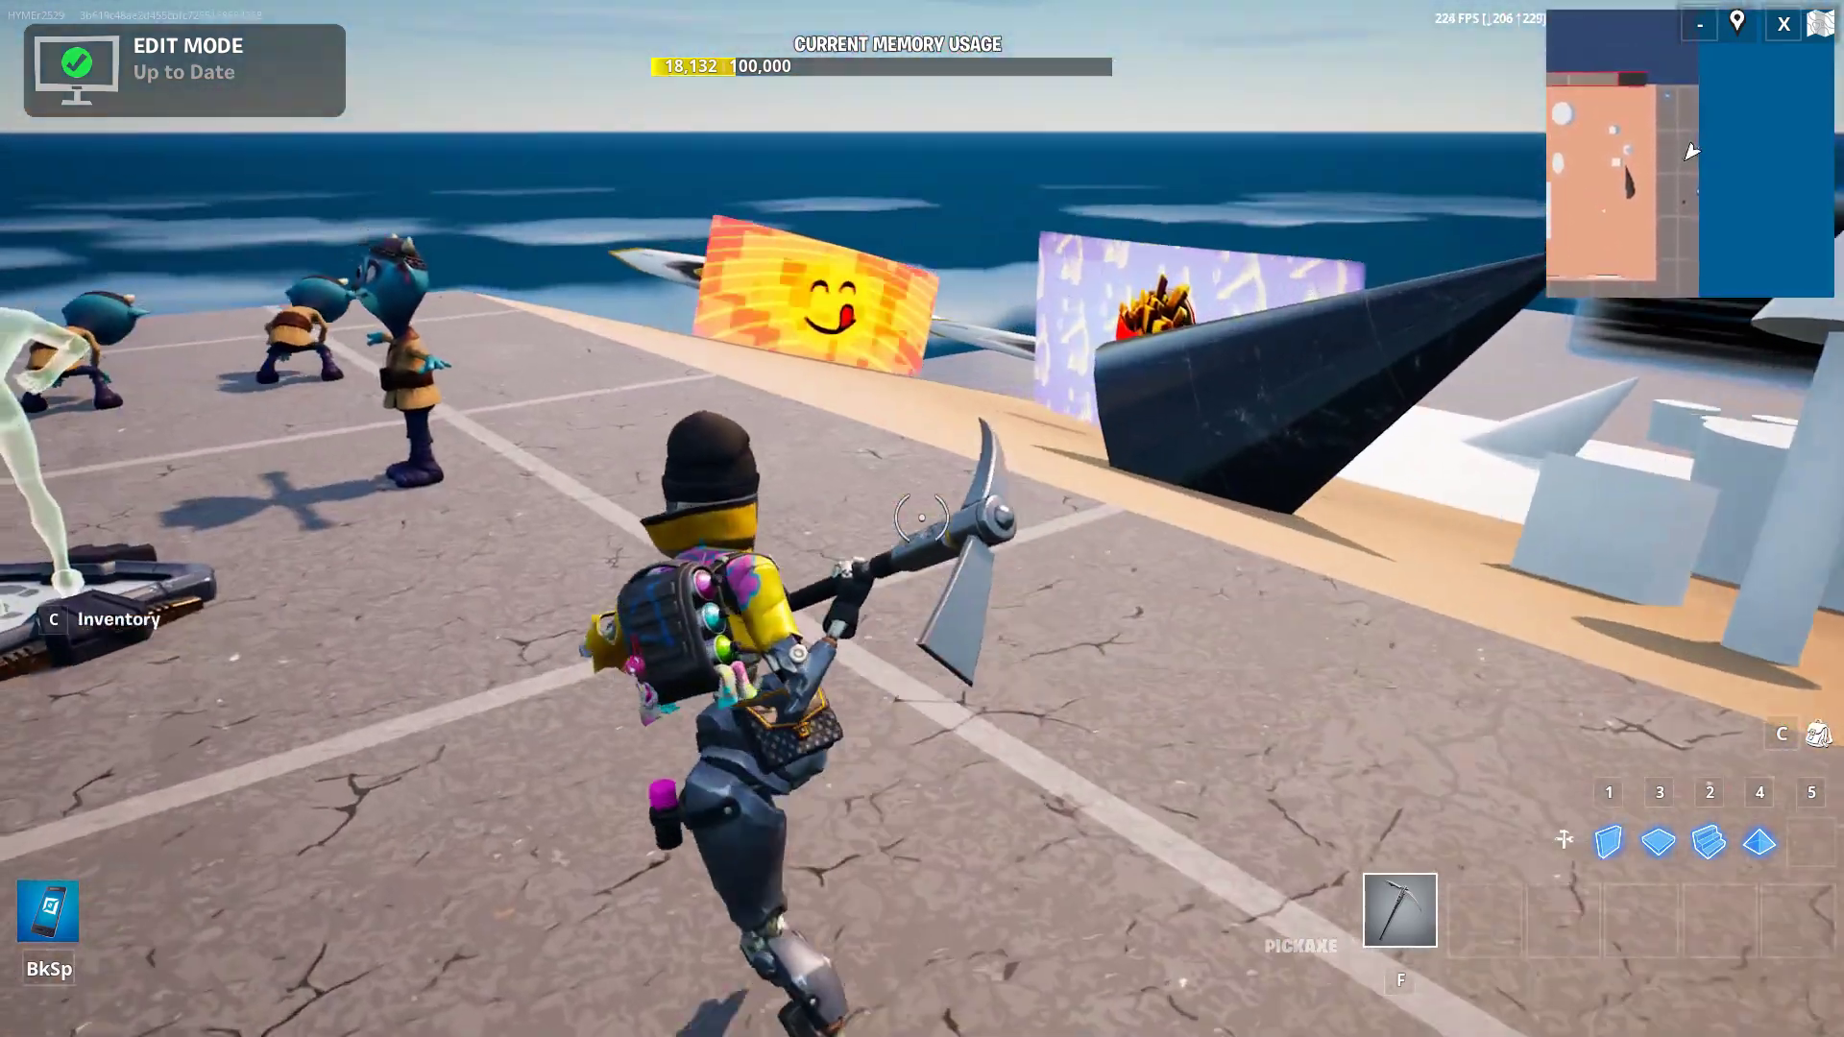
pyautogui.press('w')
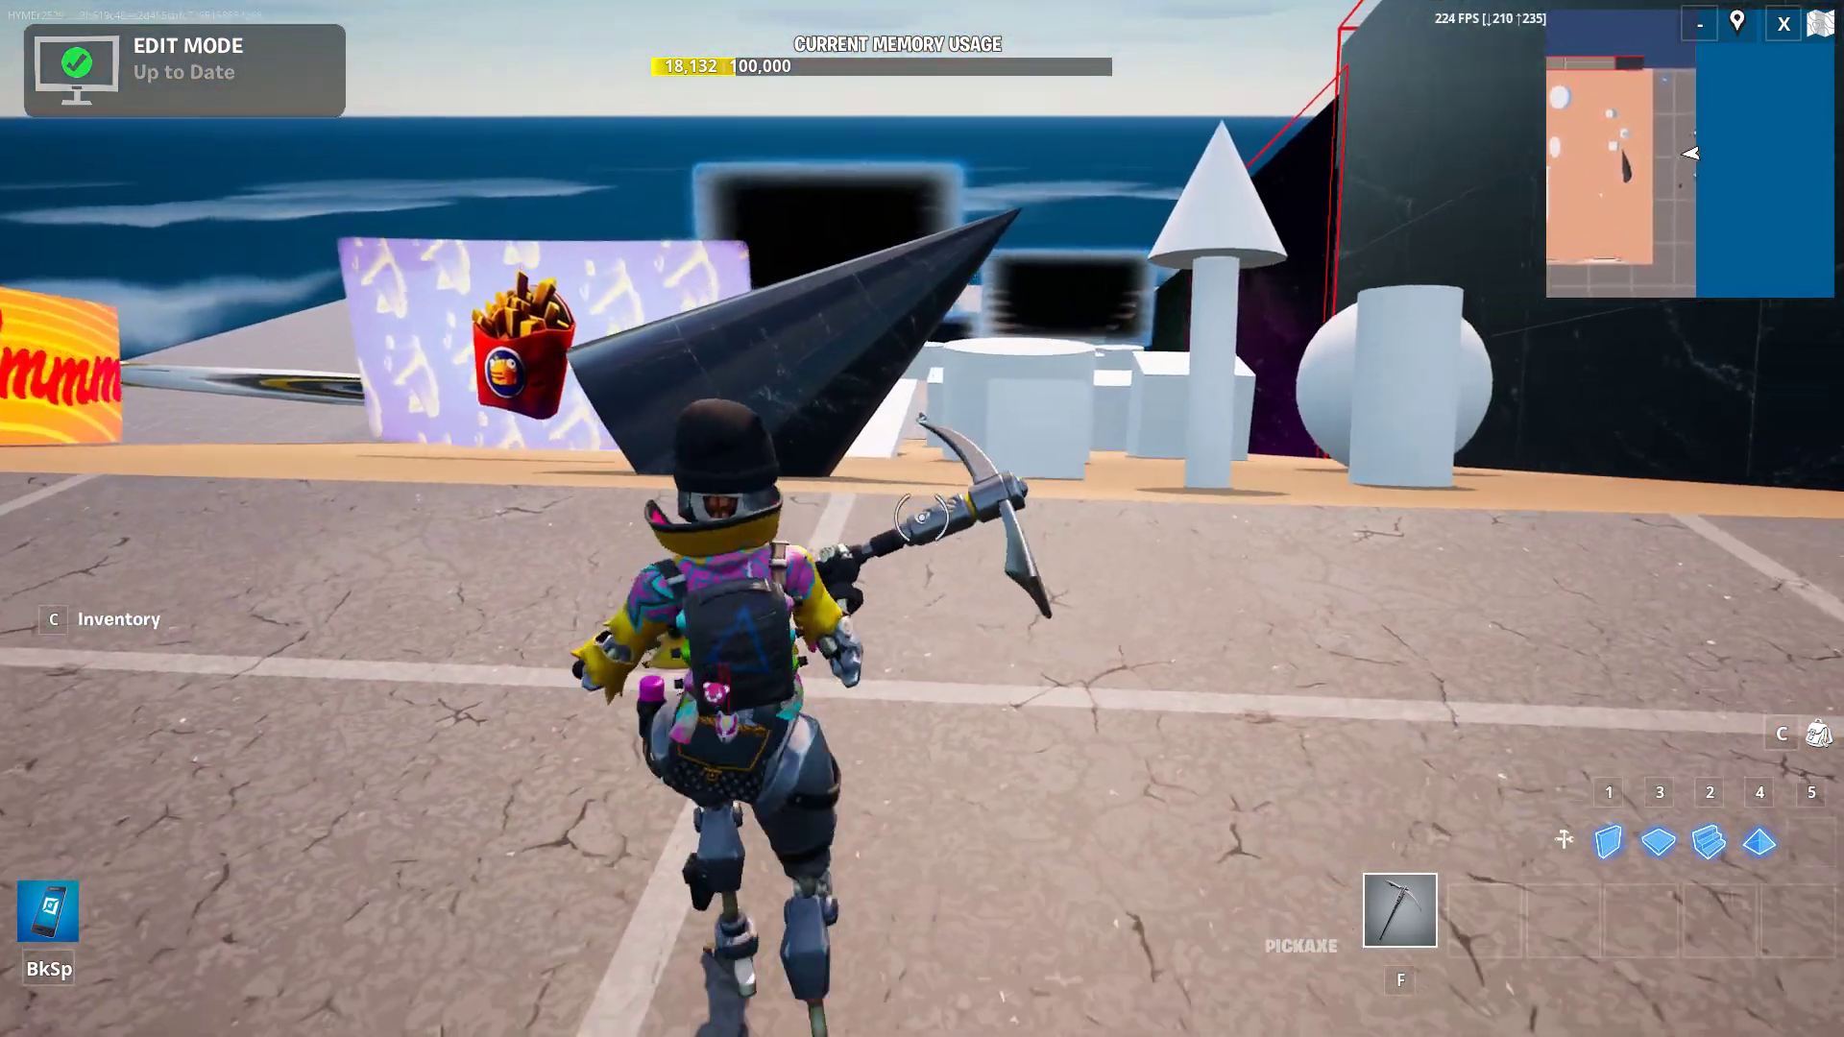
pyautogui.press('w')
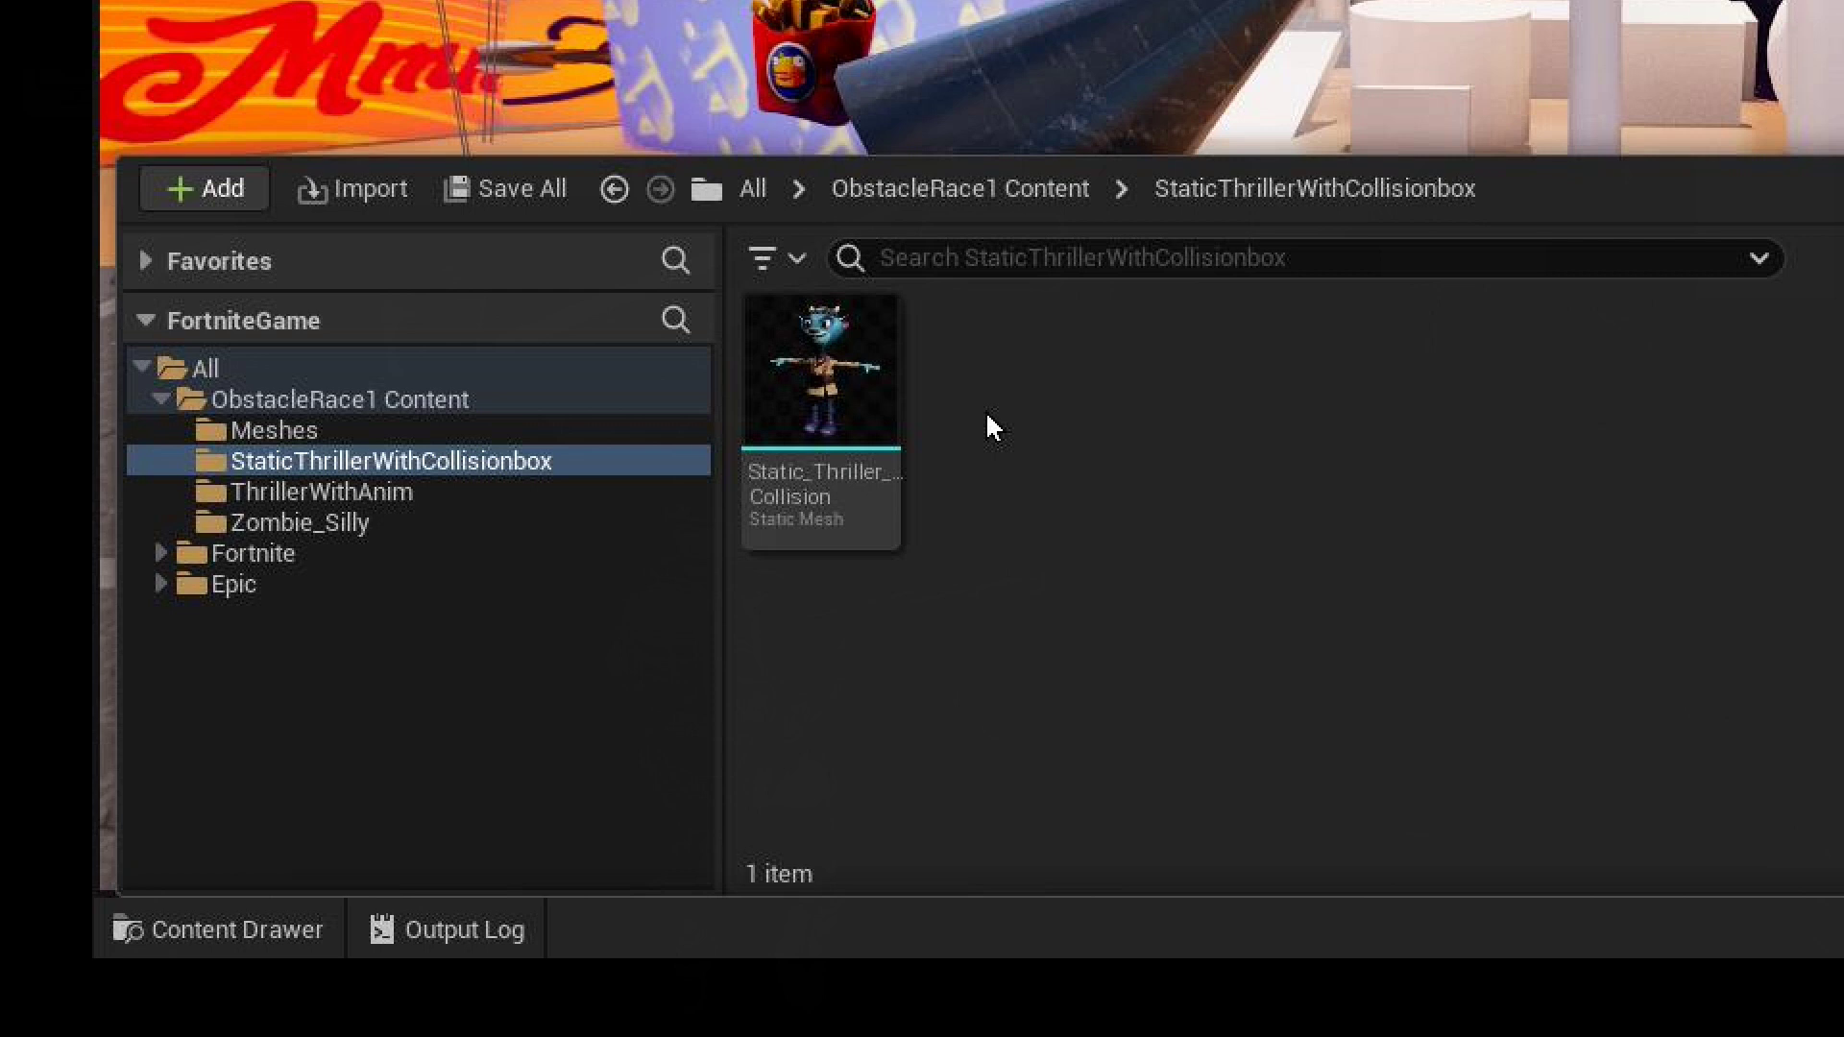
pyautogui.click(321, 491)
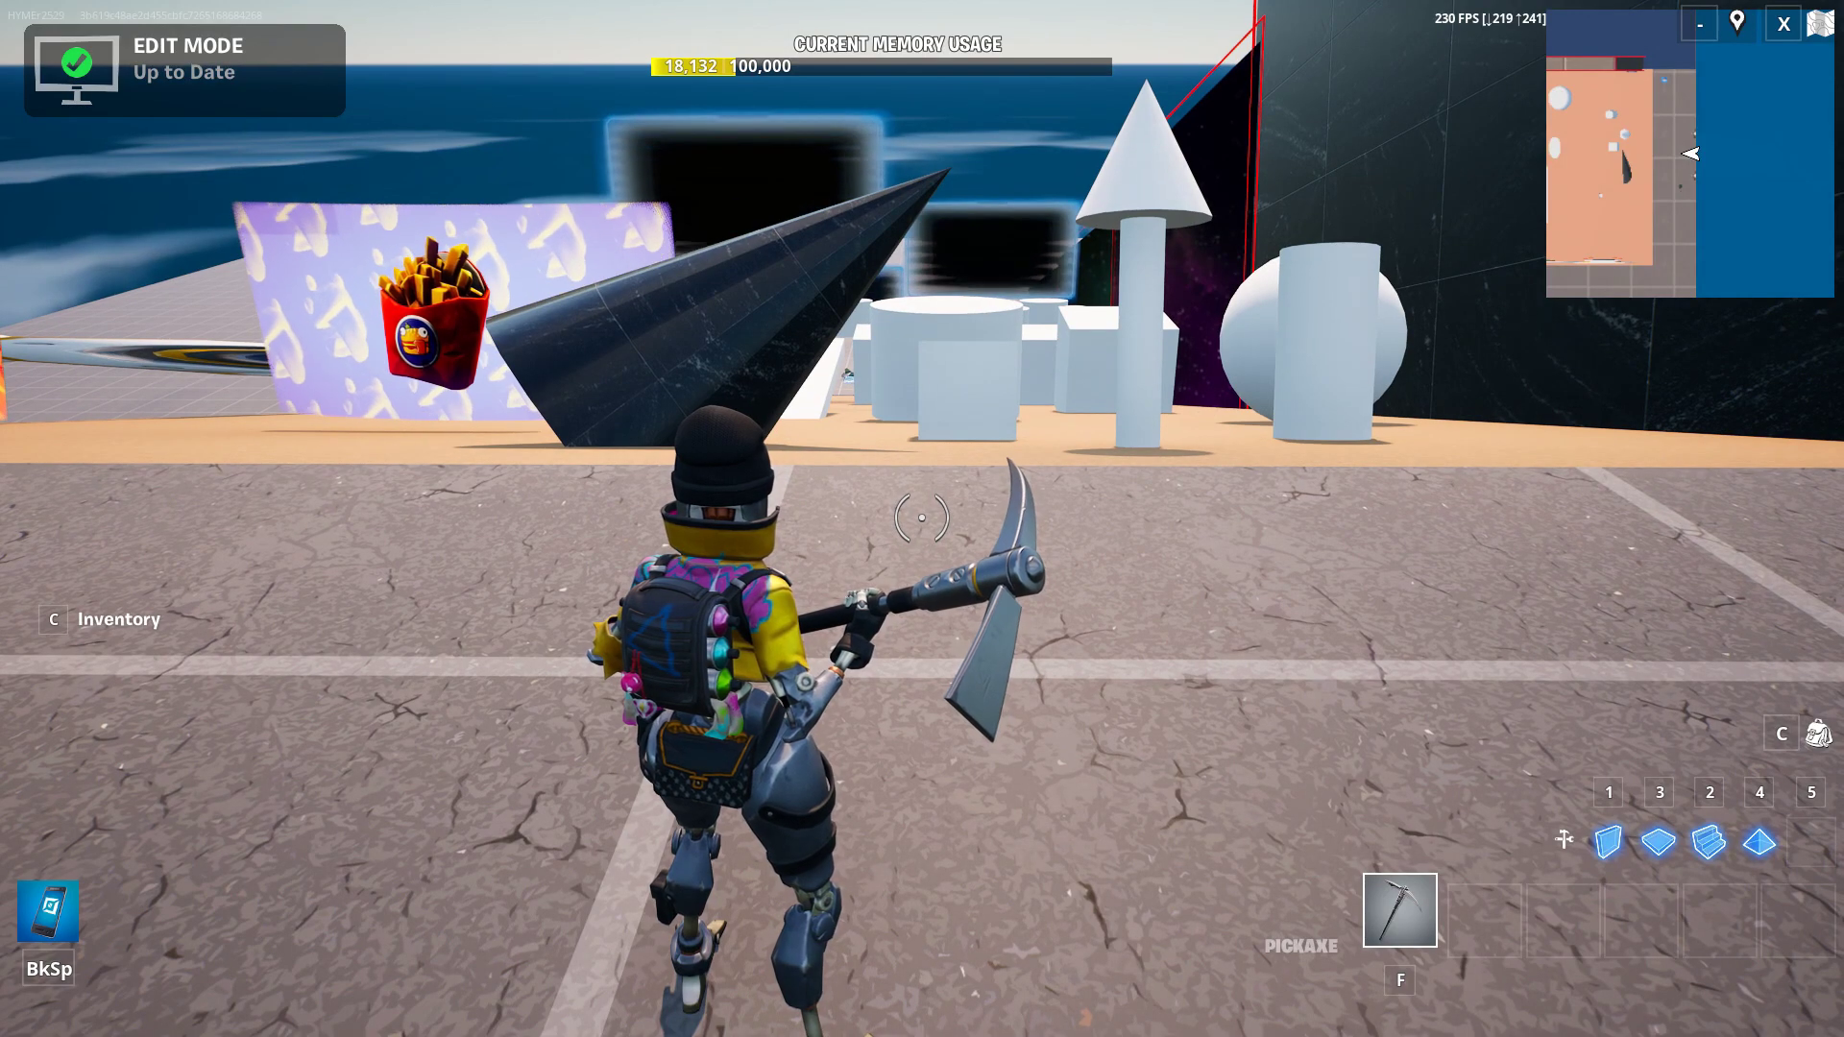
# Step: Start the game, then run across the island onto the platform with the blue creature sculptures
pyautogui.press('Escape')
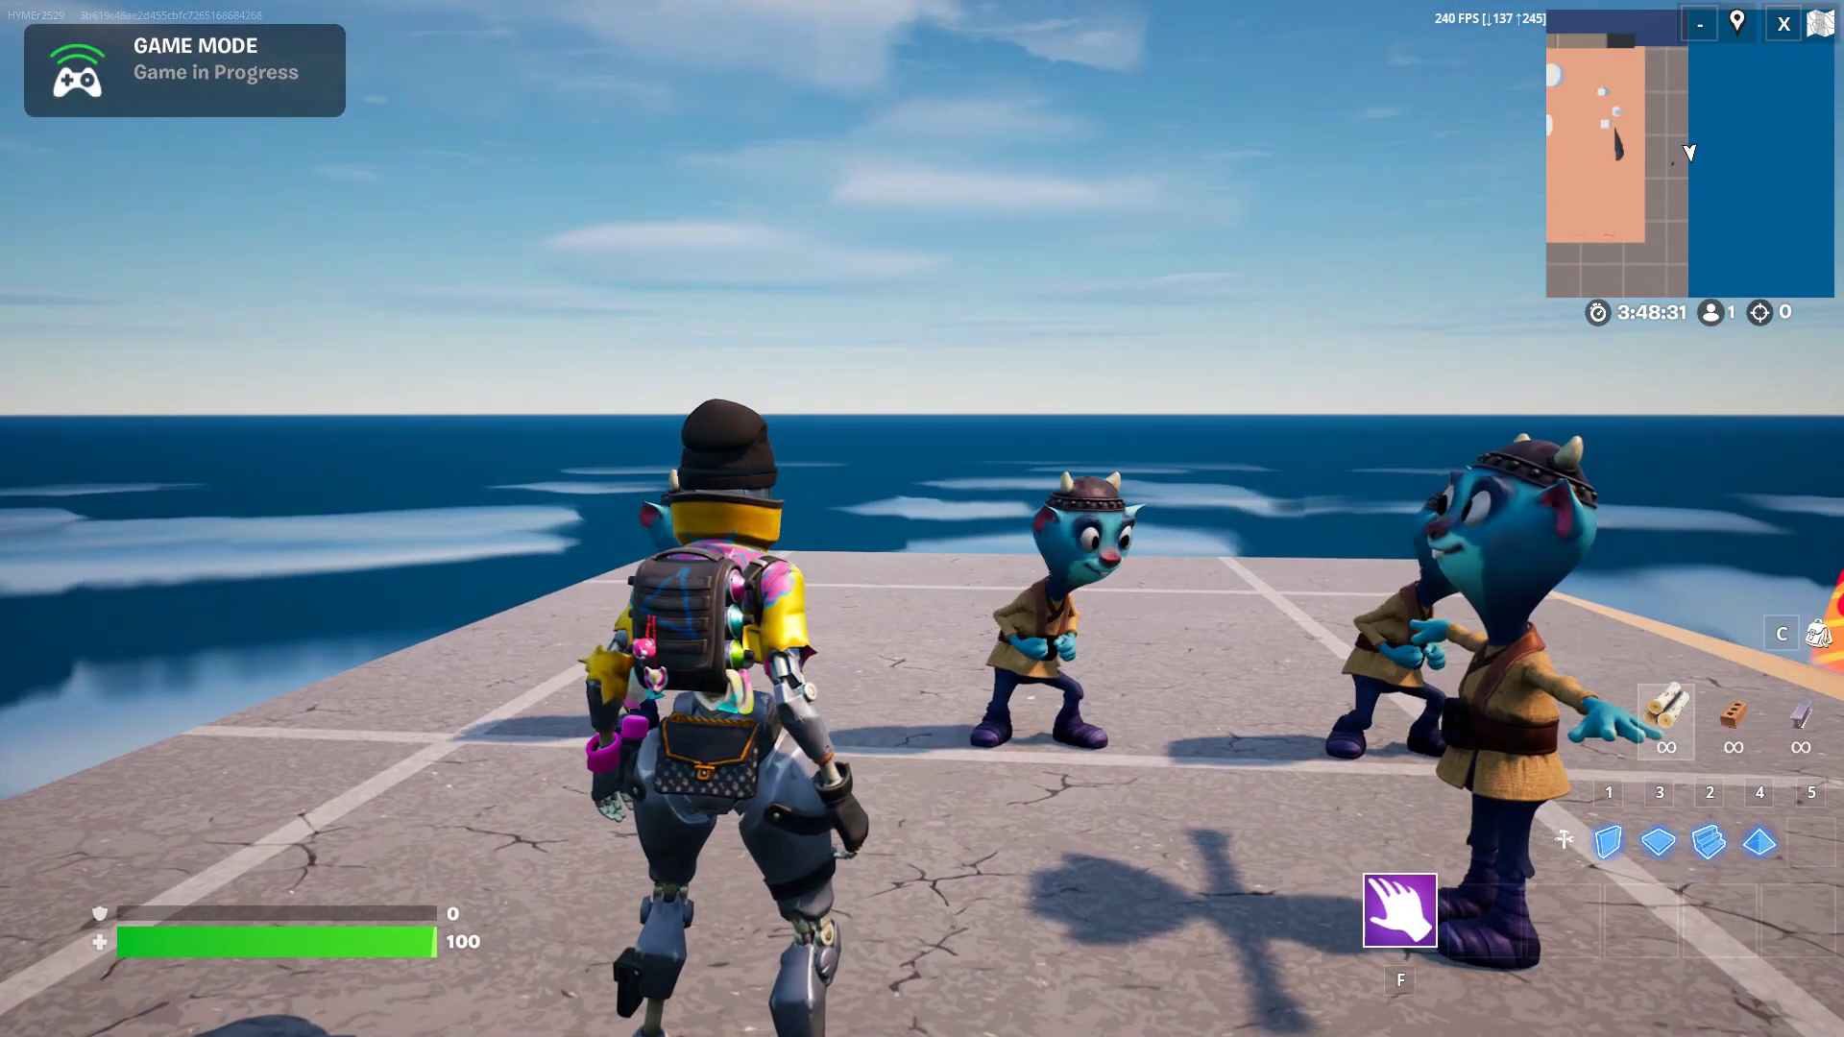
pyautogui.press('w')
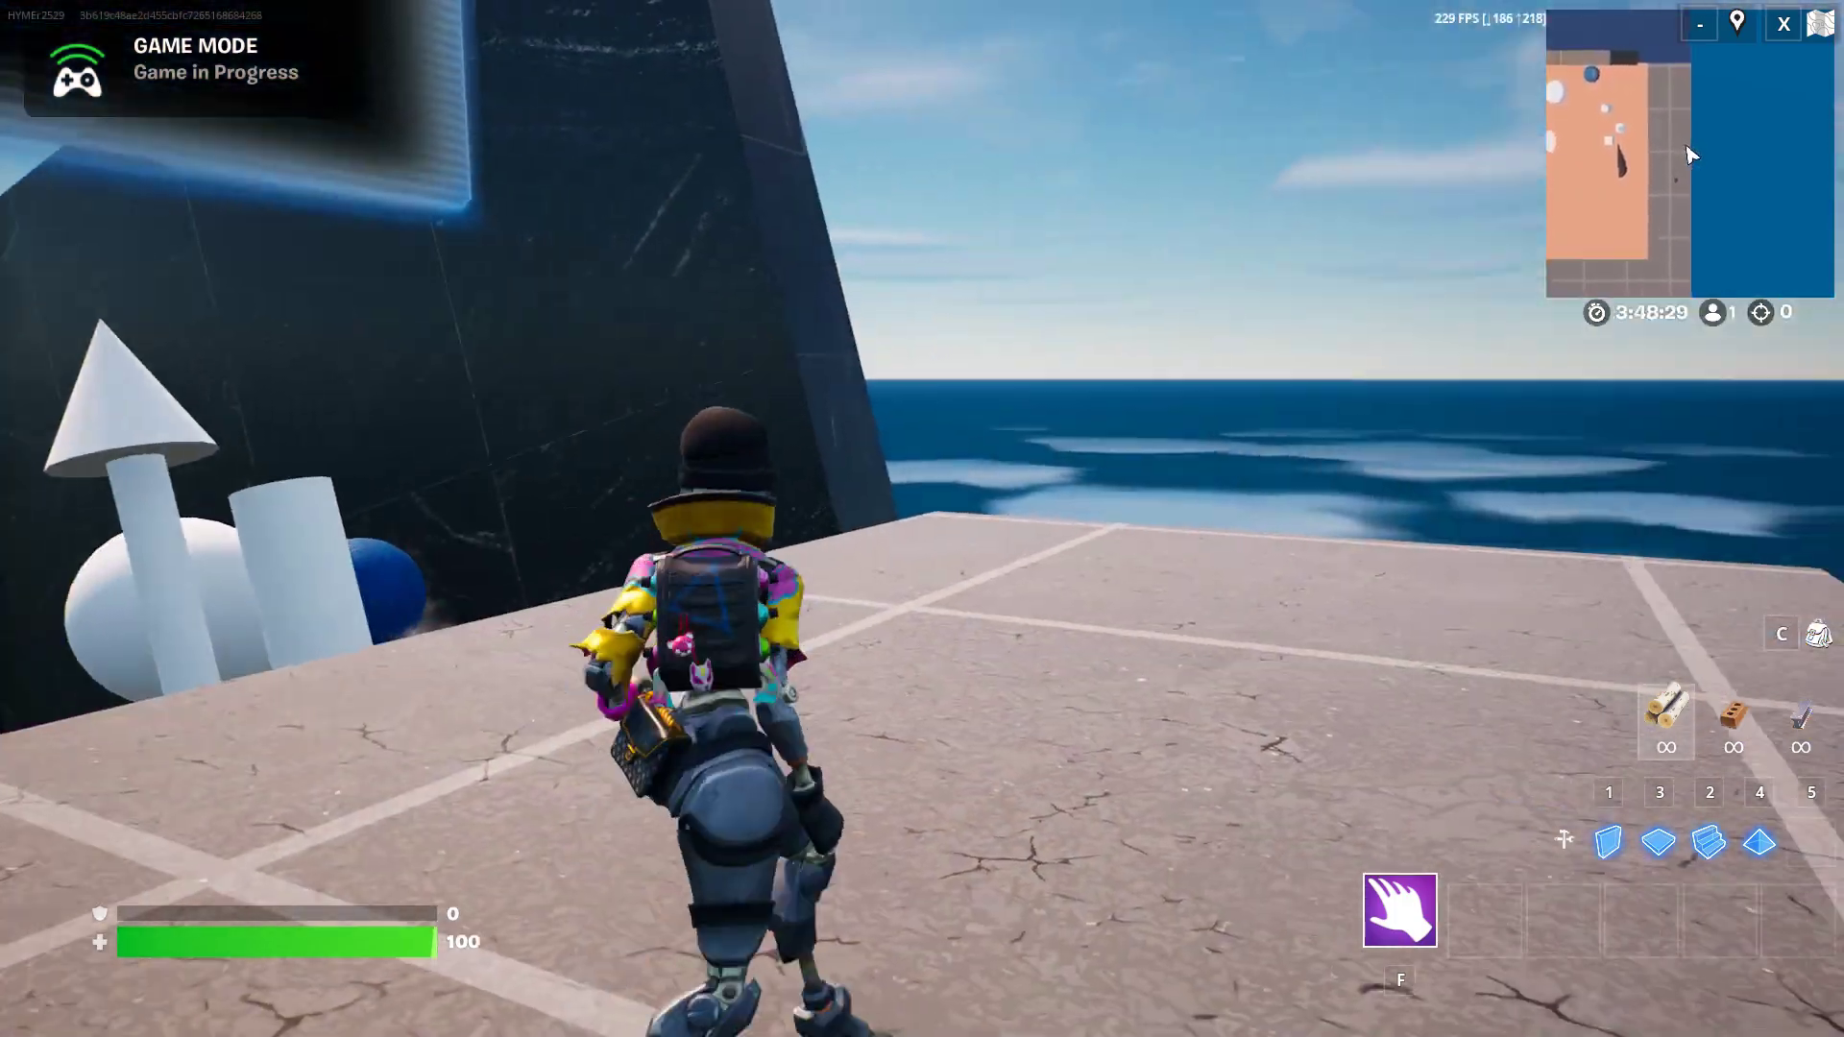
pyautogui.press('w')
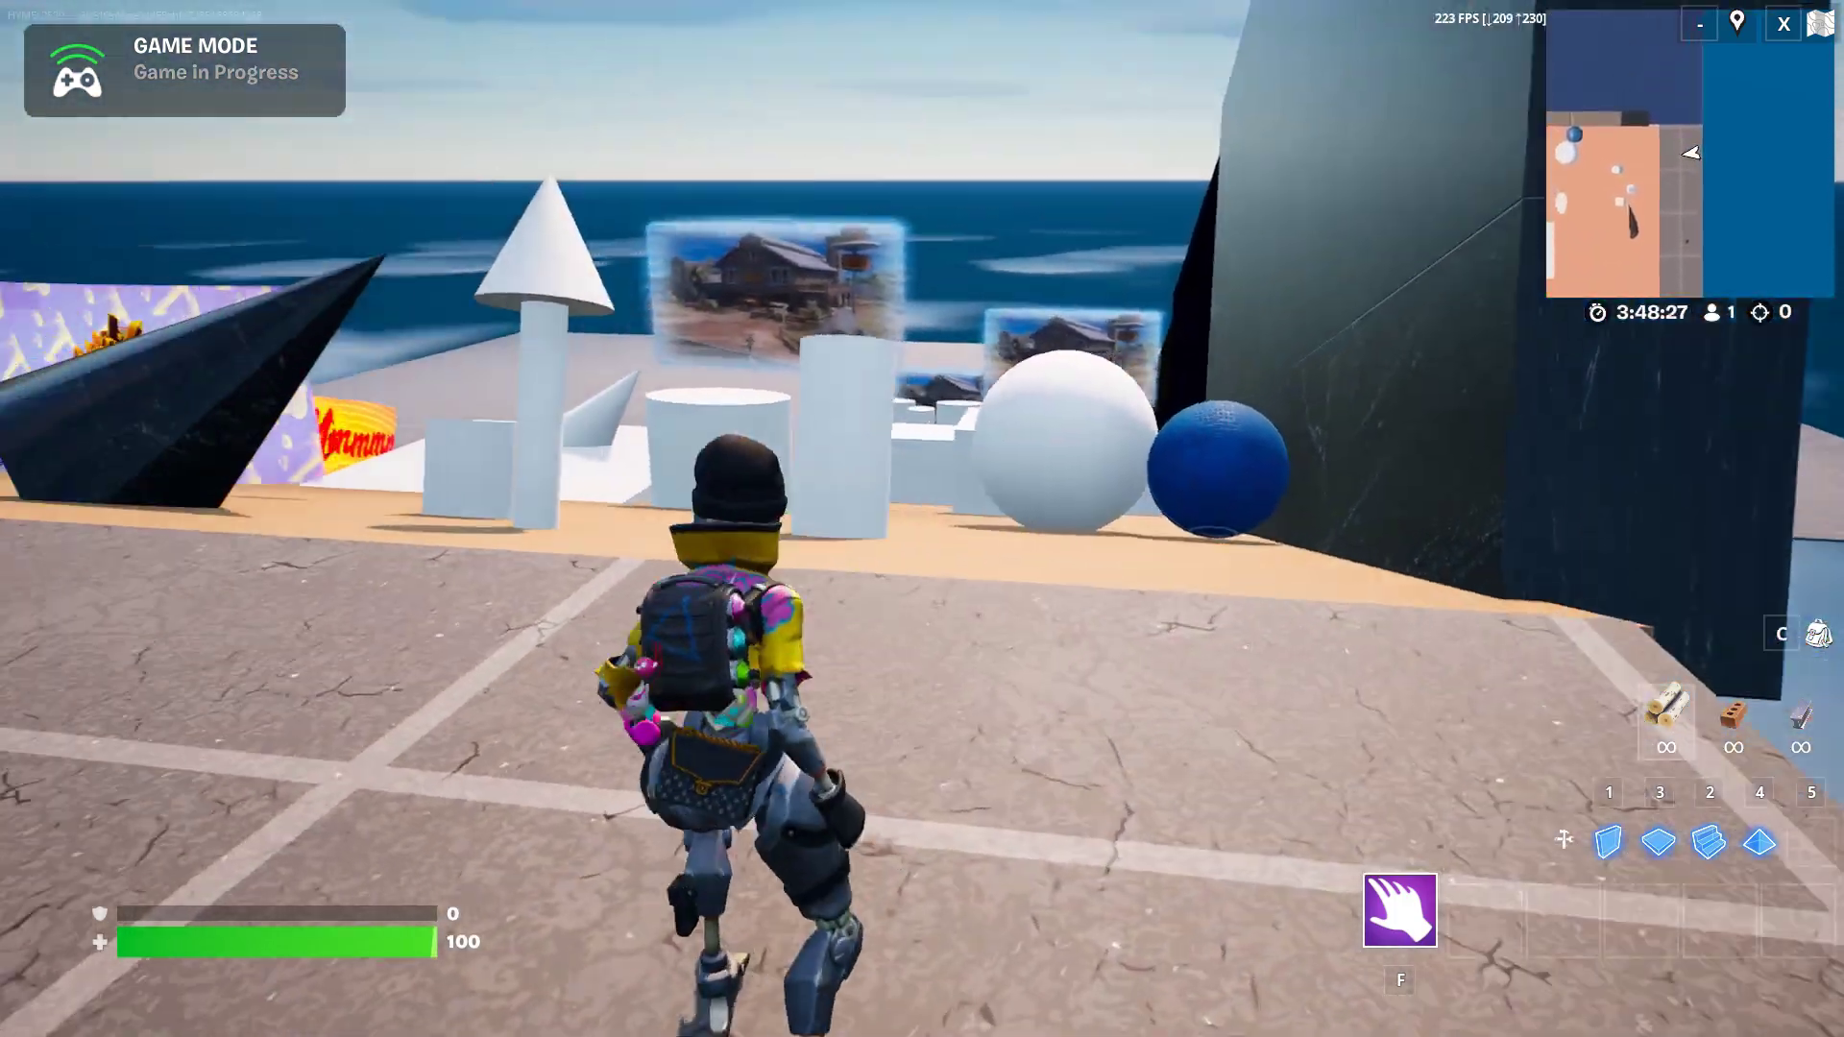
pyautogui.press('w')
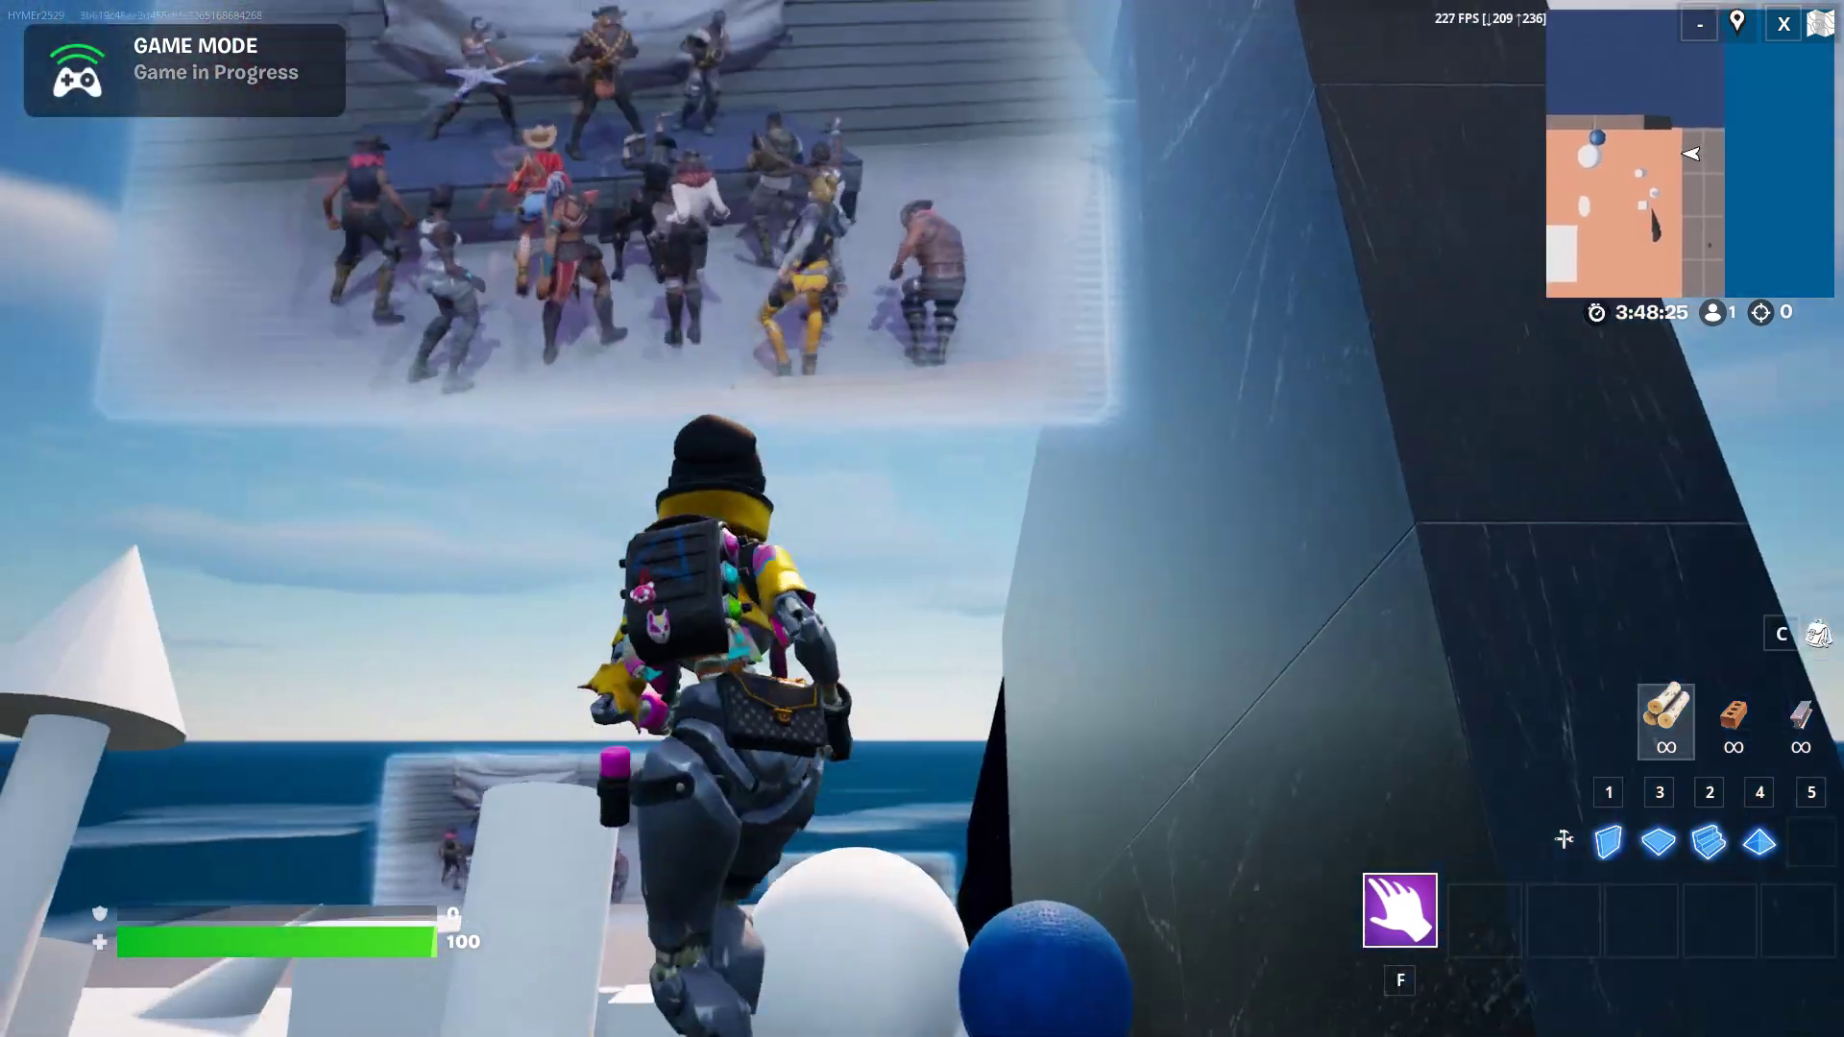
pyautogui.press('w')
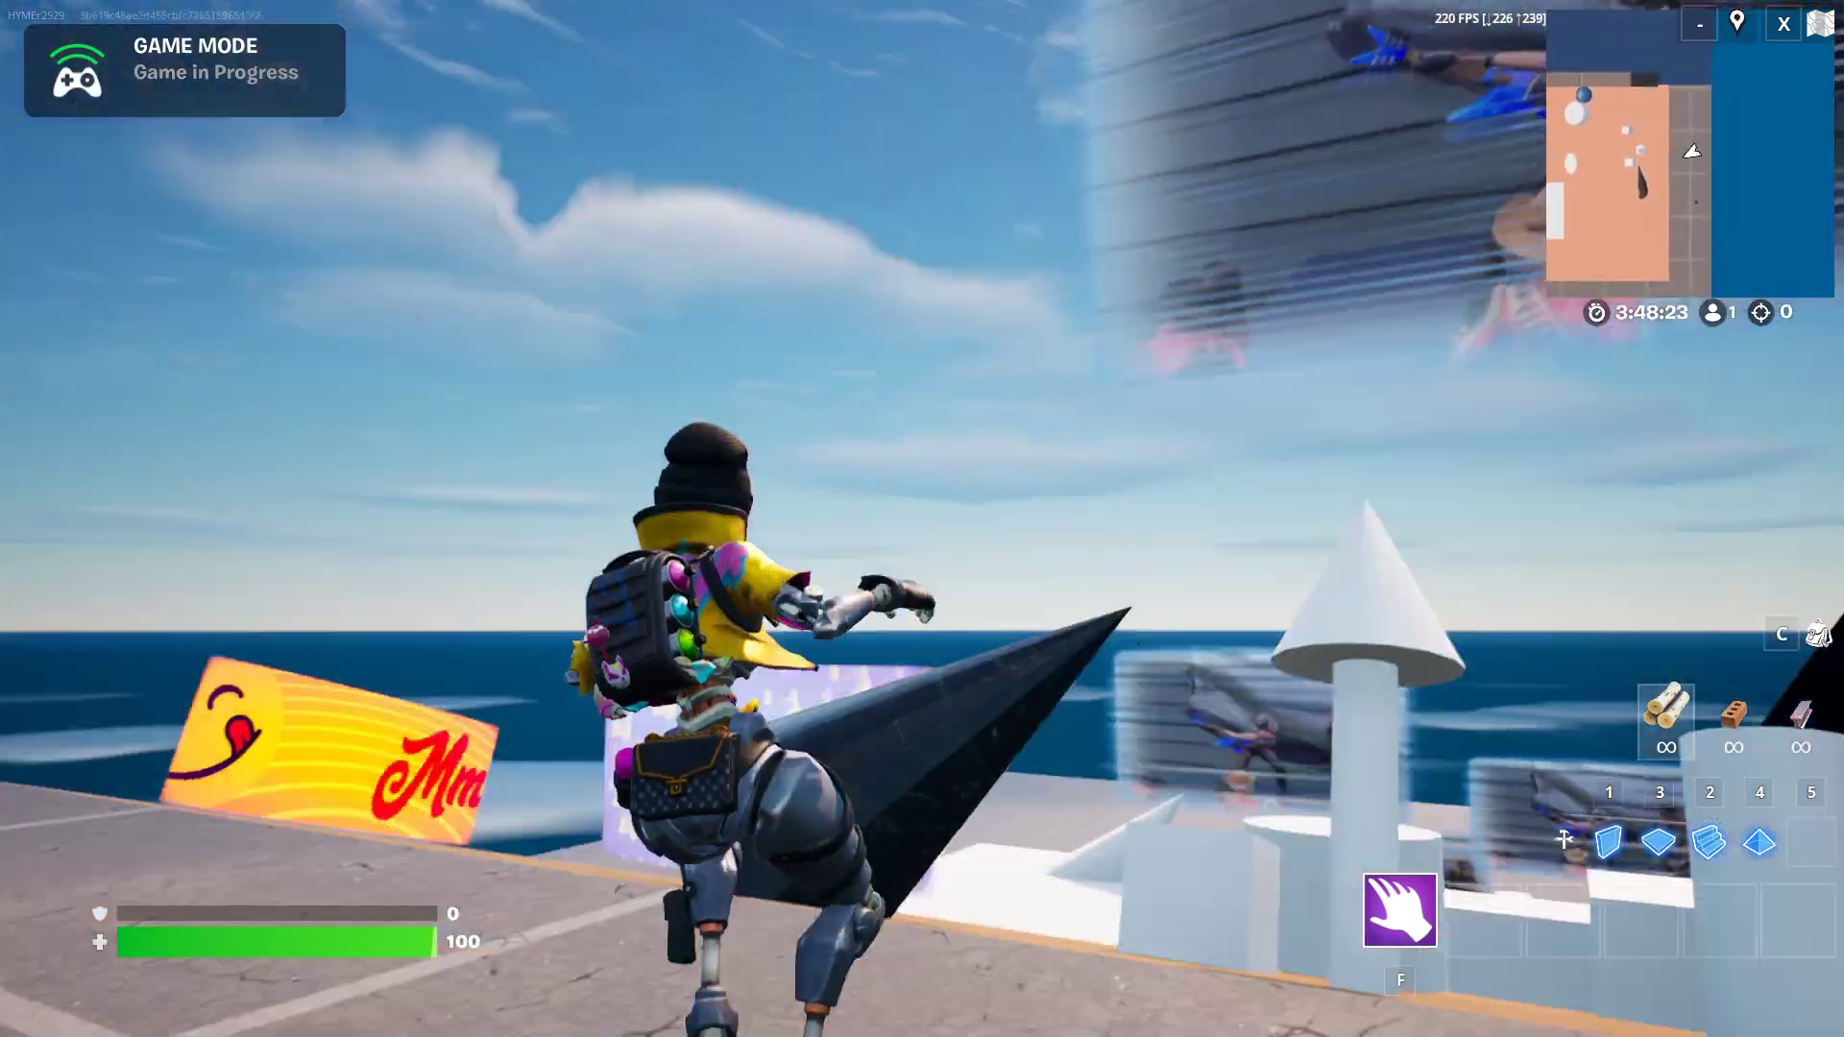
pyautogui.press('w')
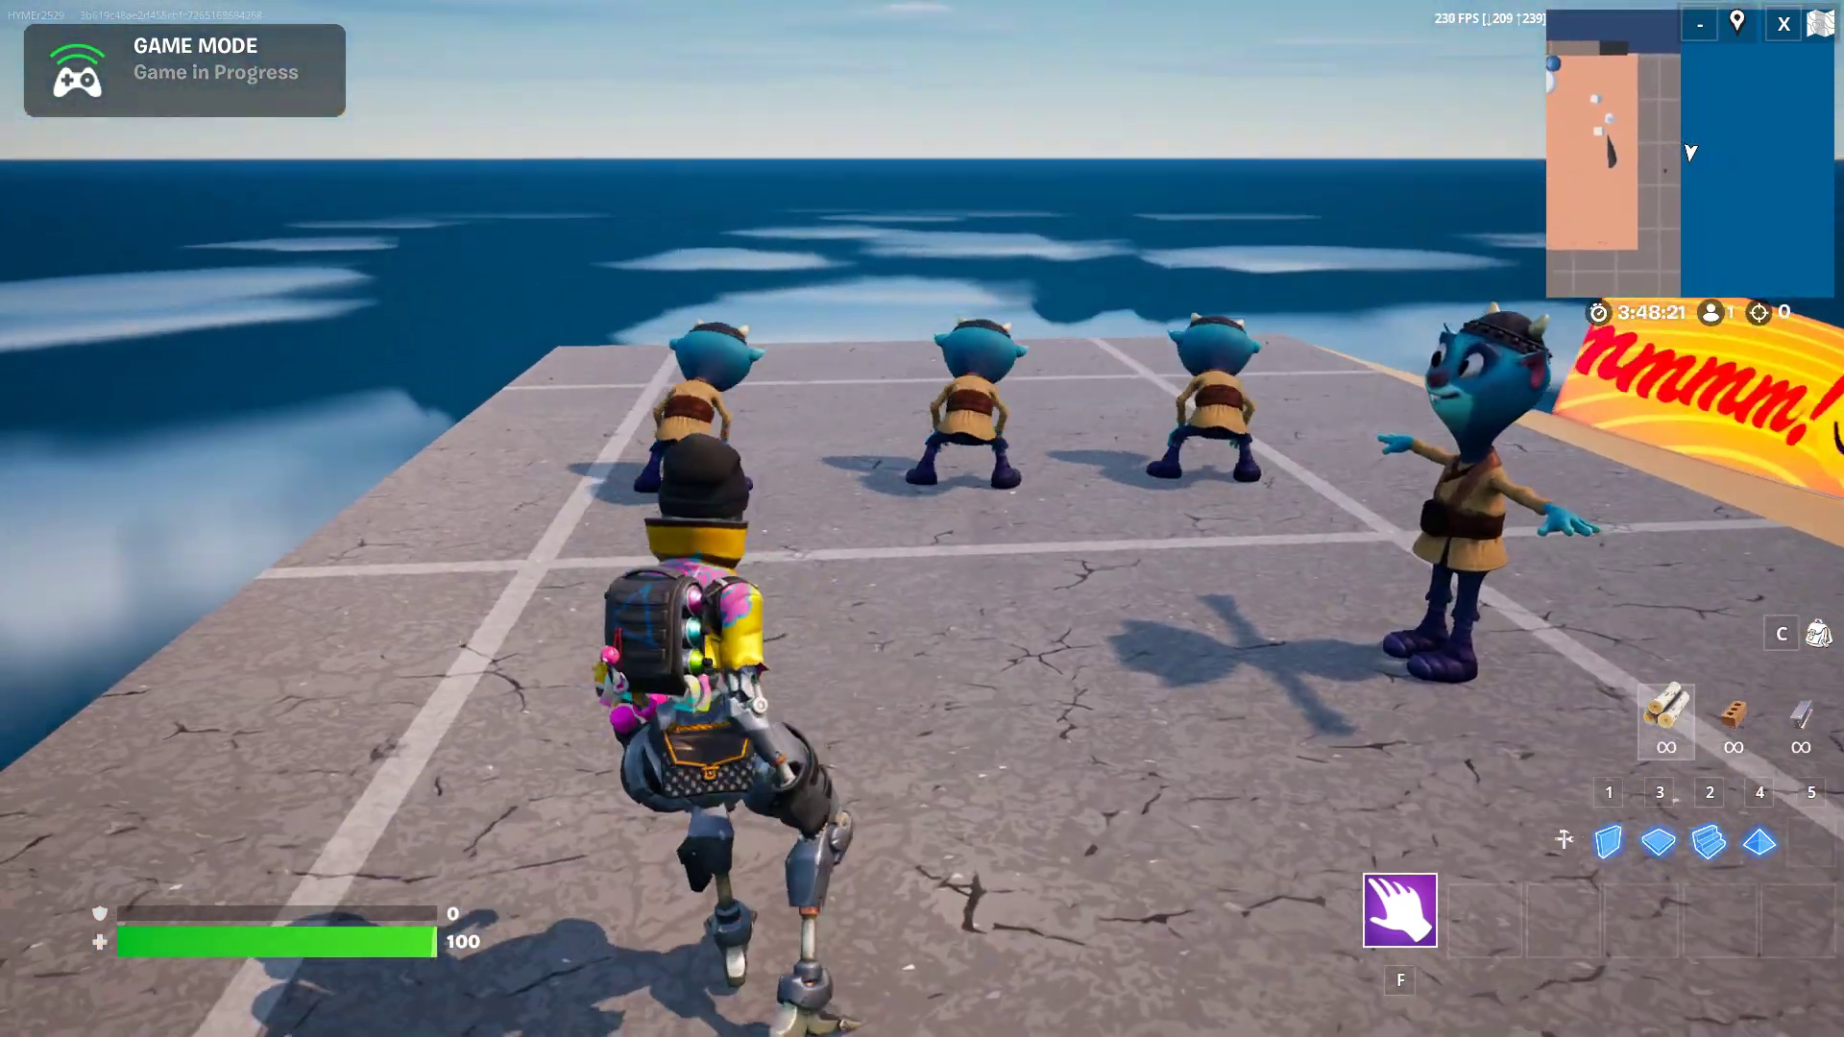
pyautogui.press('w')
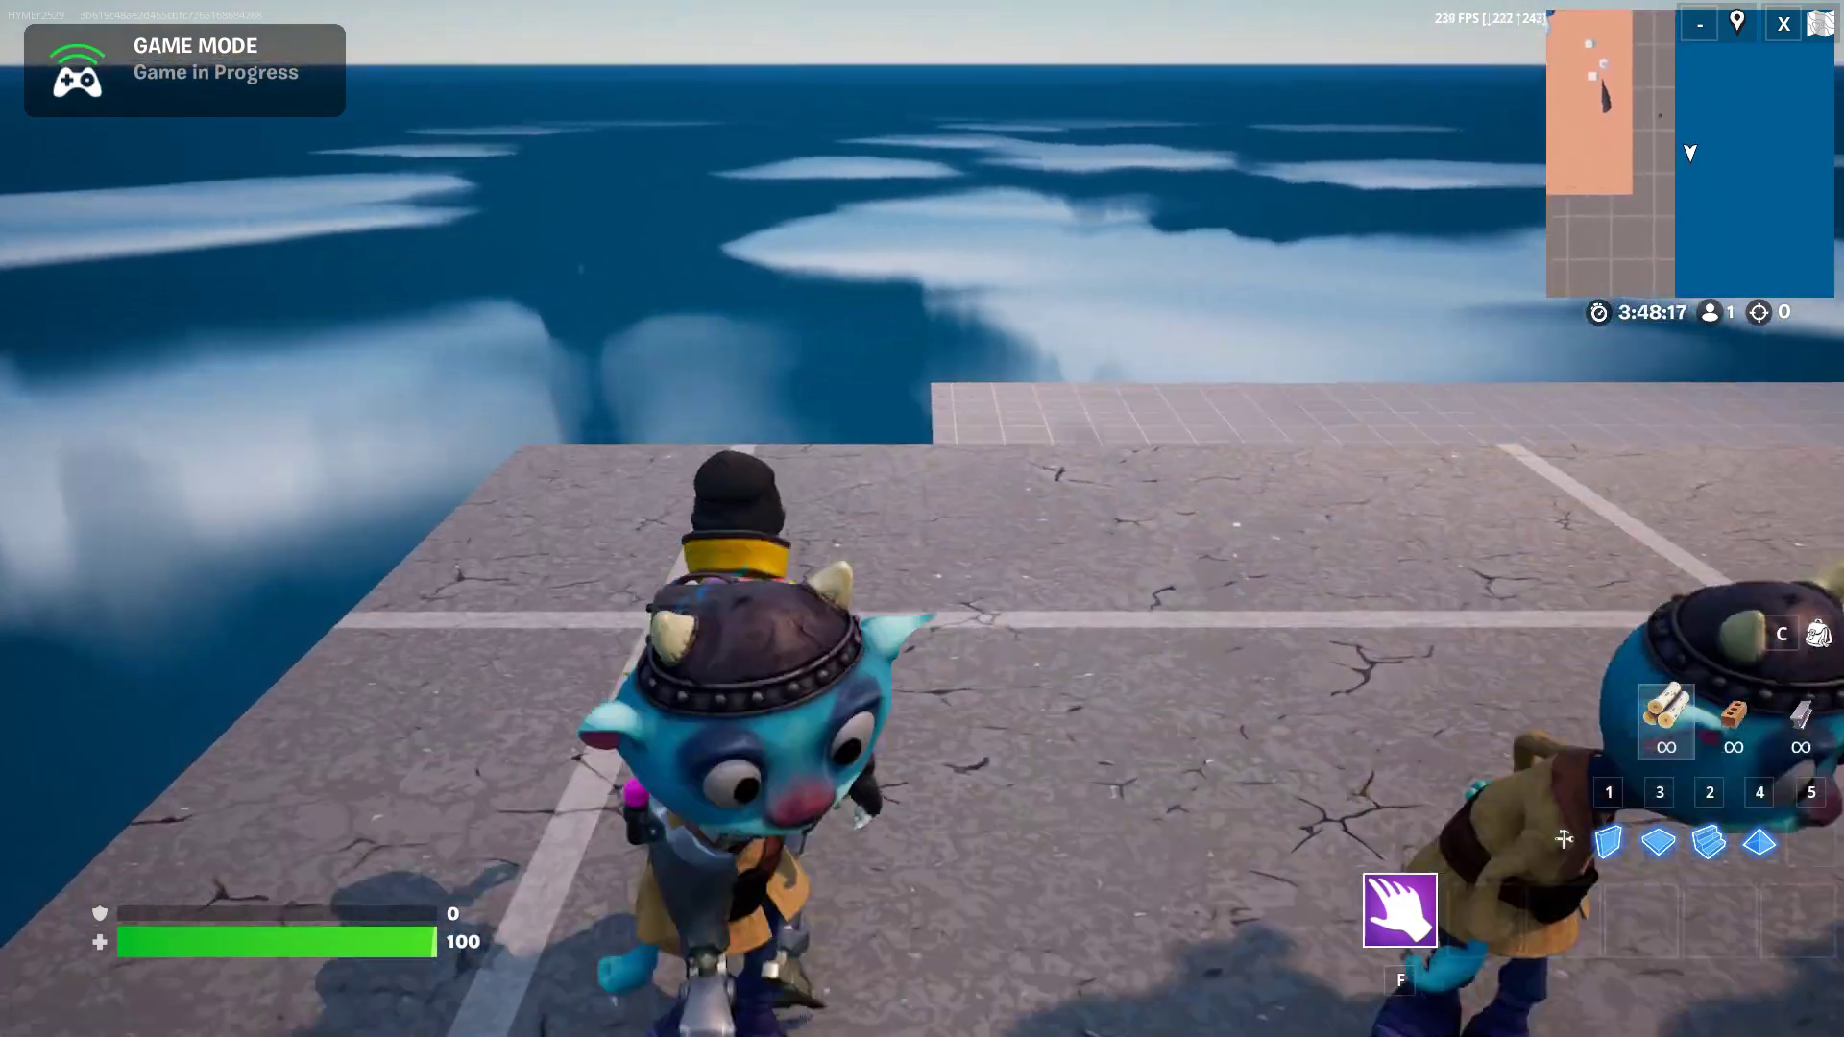
pyautogui.press('w')
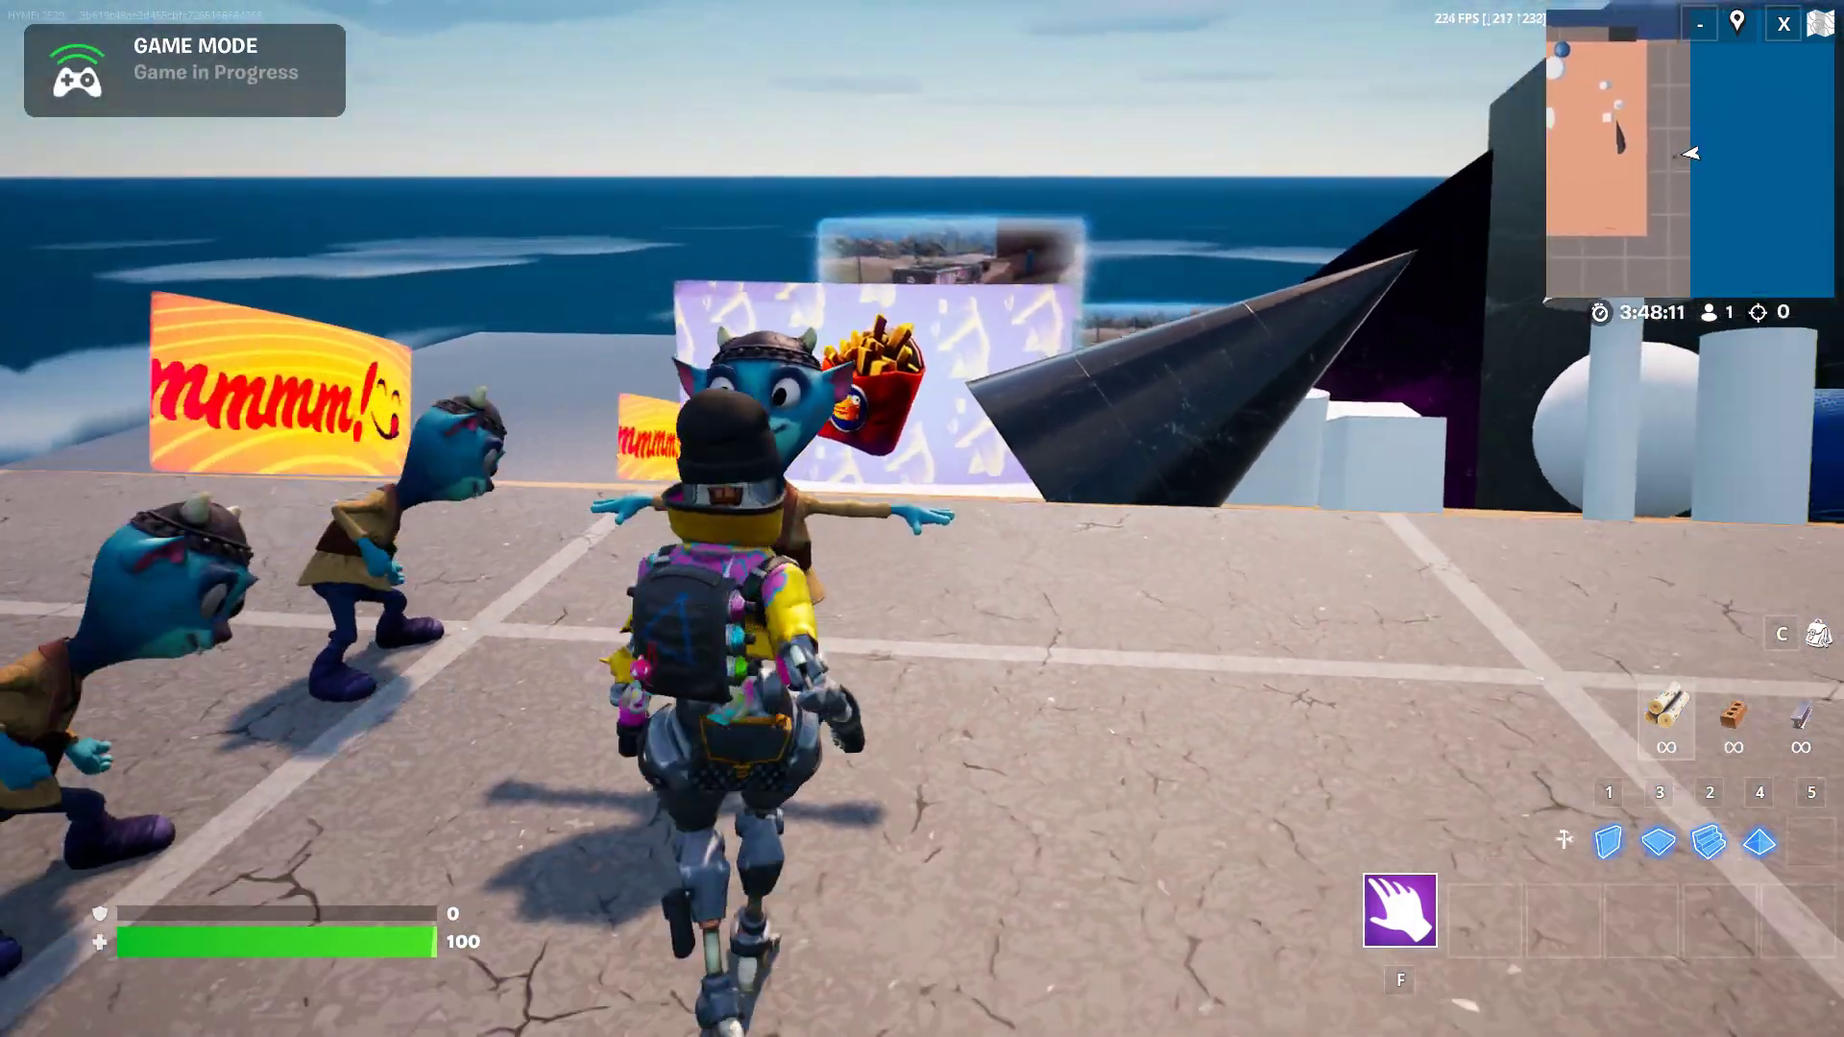
# Step: Run past the fries banner, black cone and cylinder, then climb along the white block and wall
pyautogui.press('w')
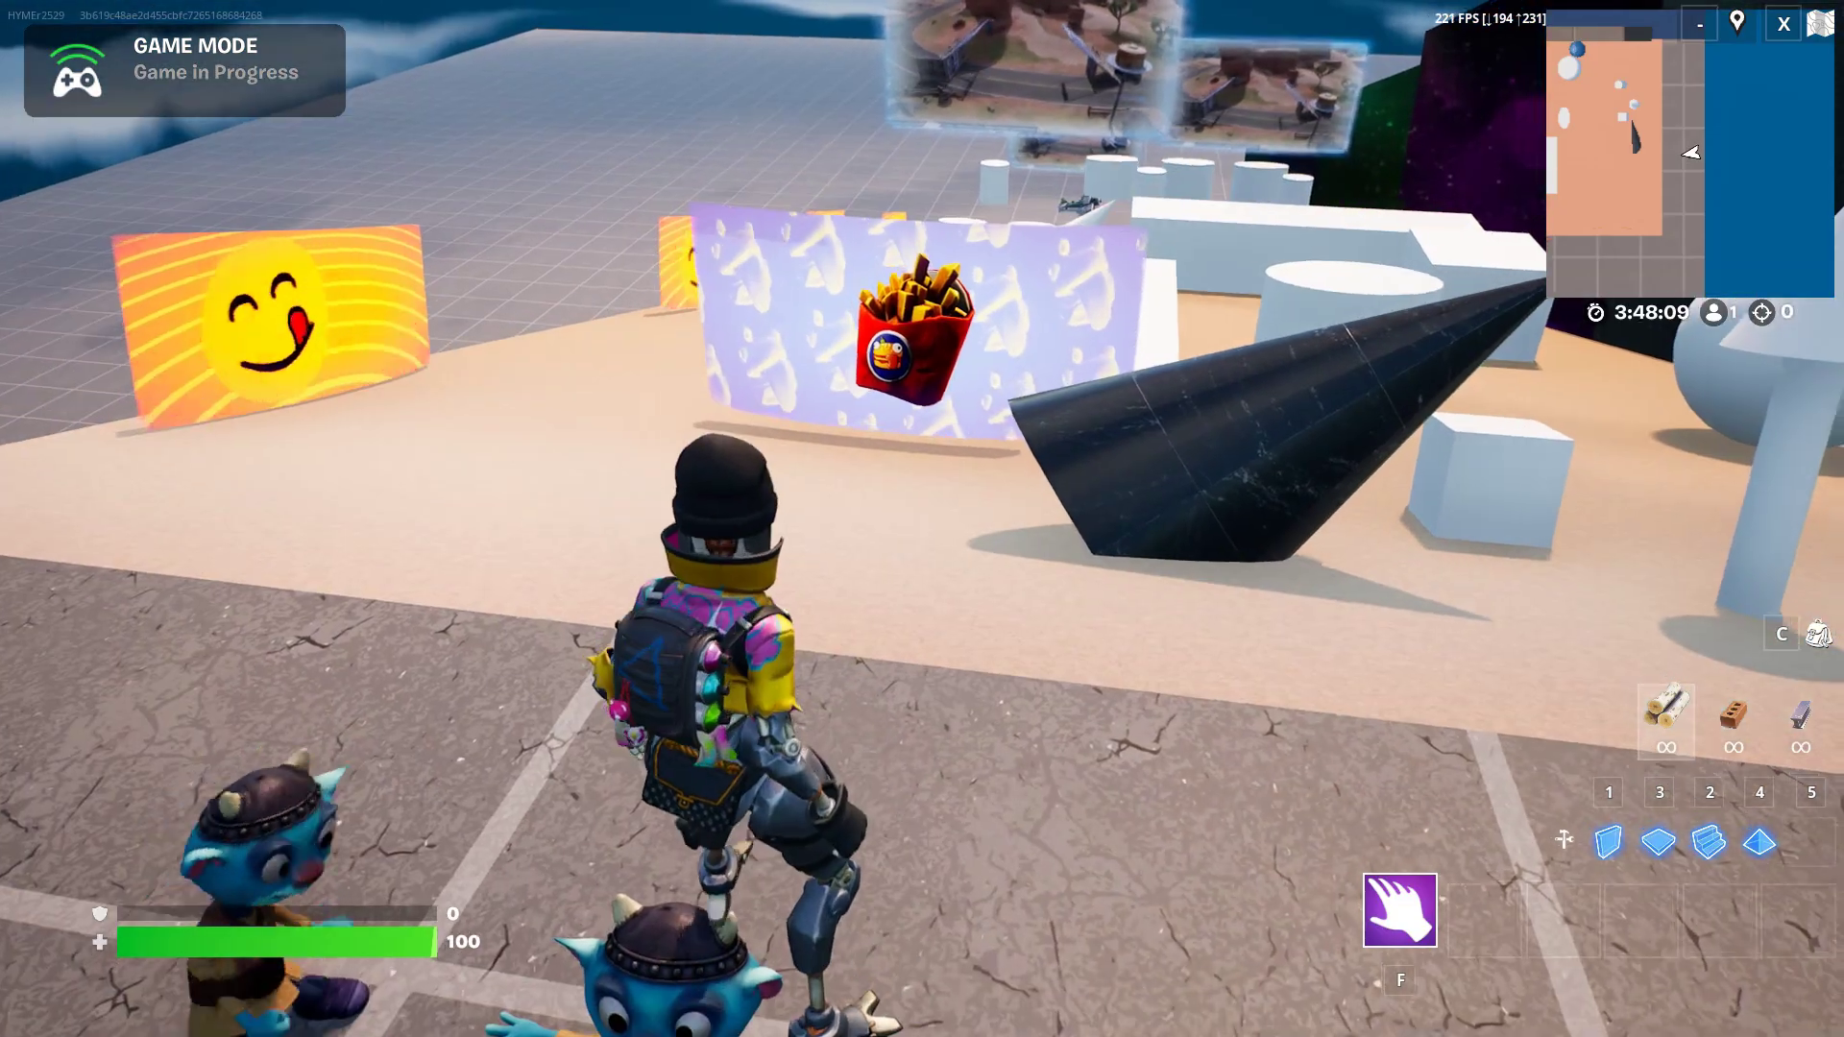
pyautogui.press('w')
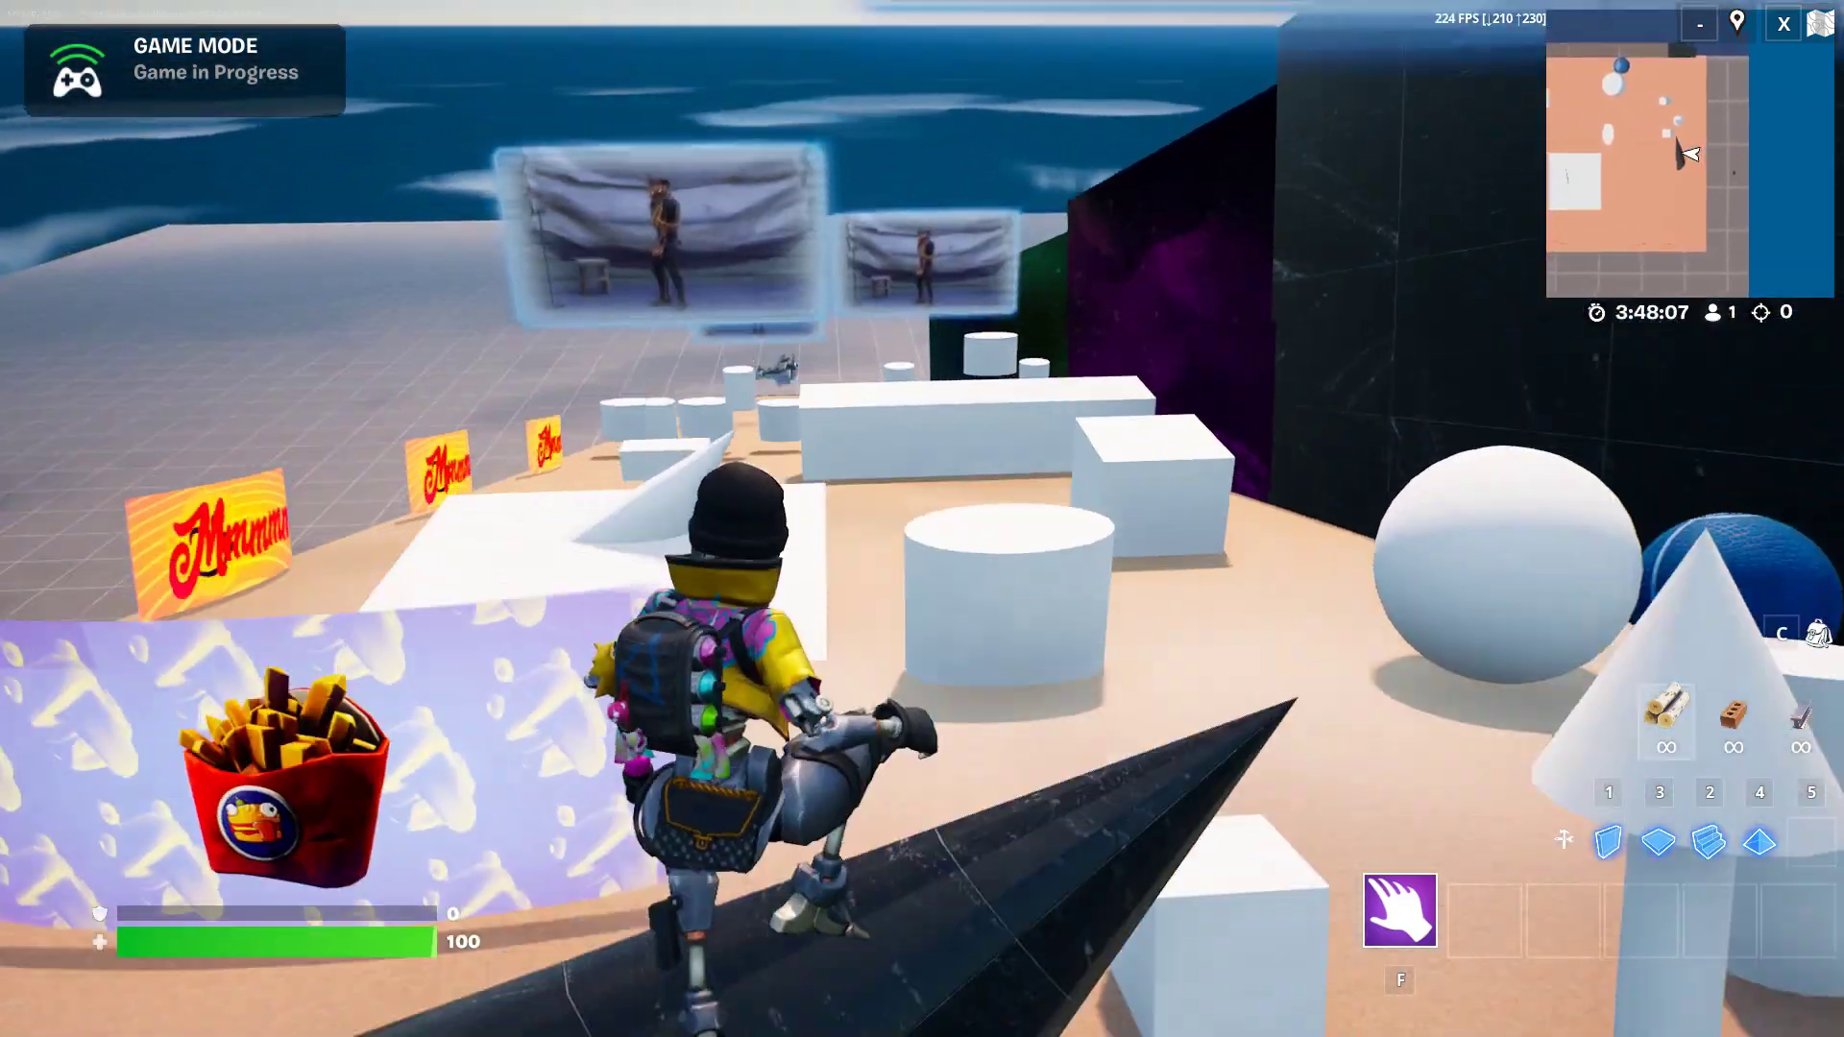
pyautogui.press('w')
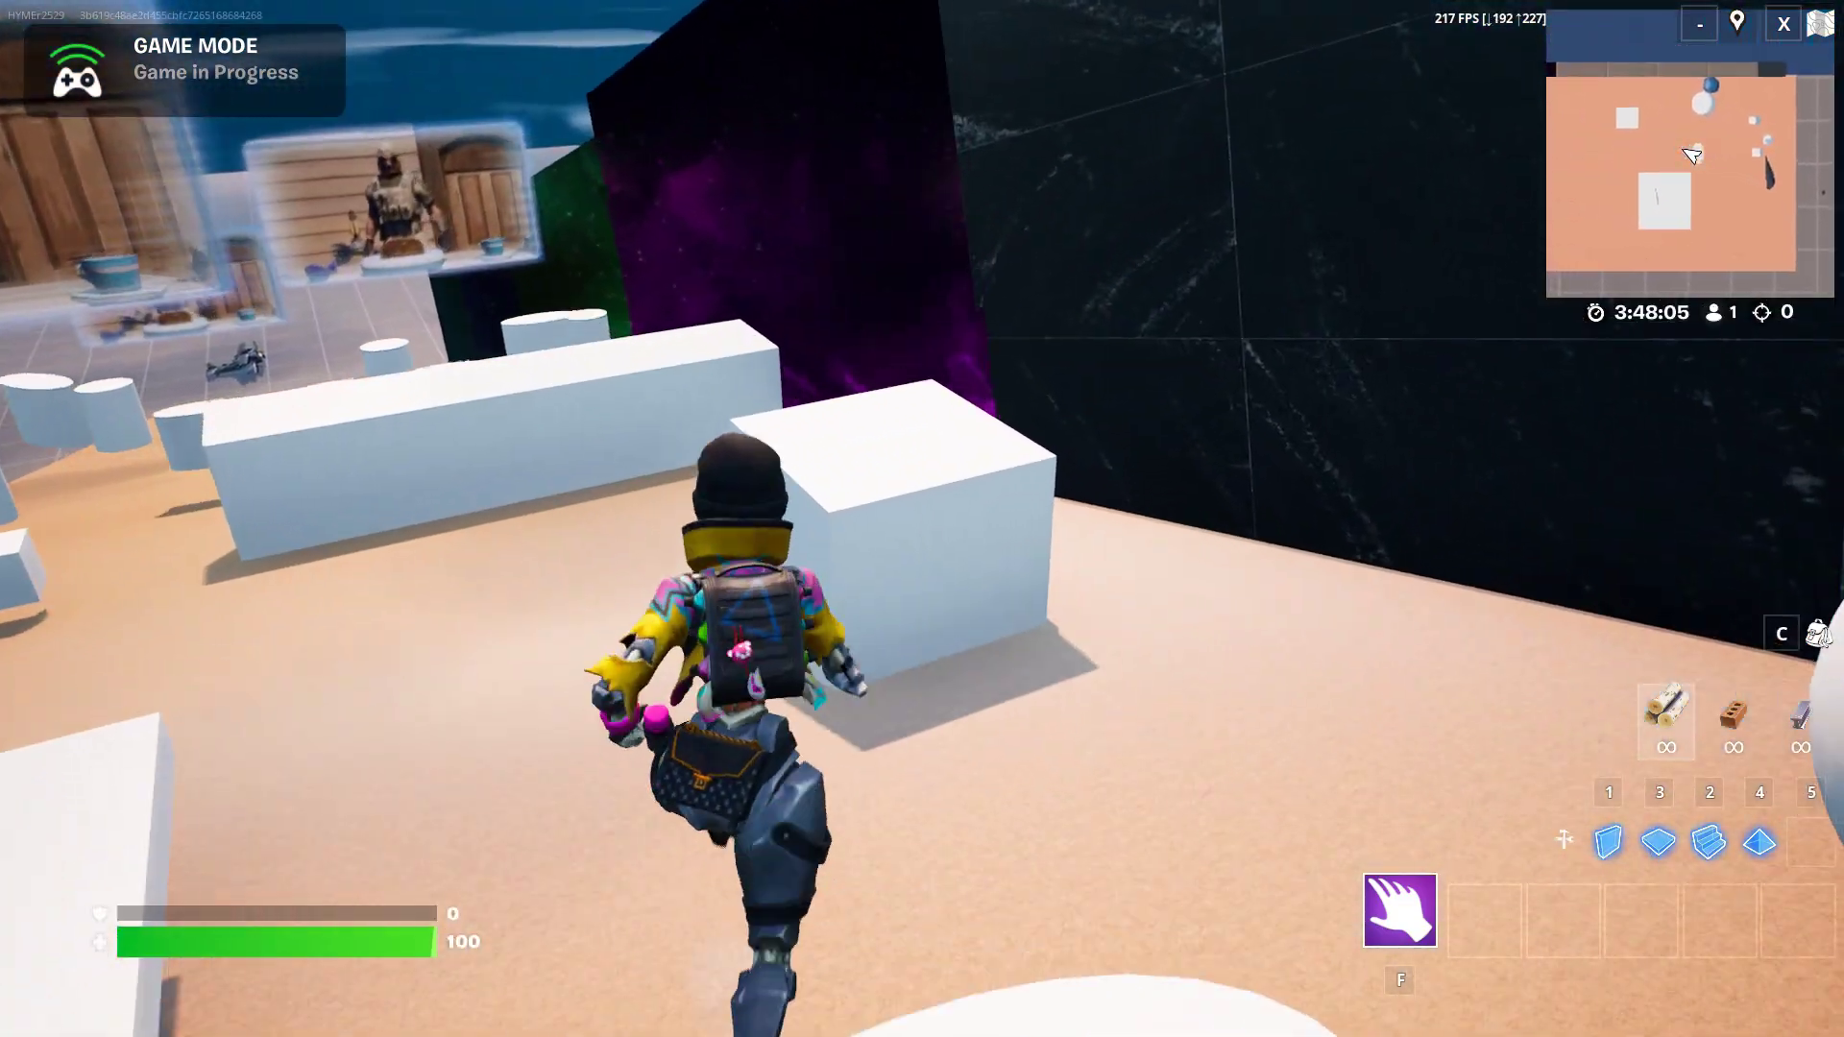
pyautogui.press('w')
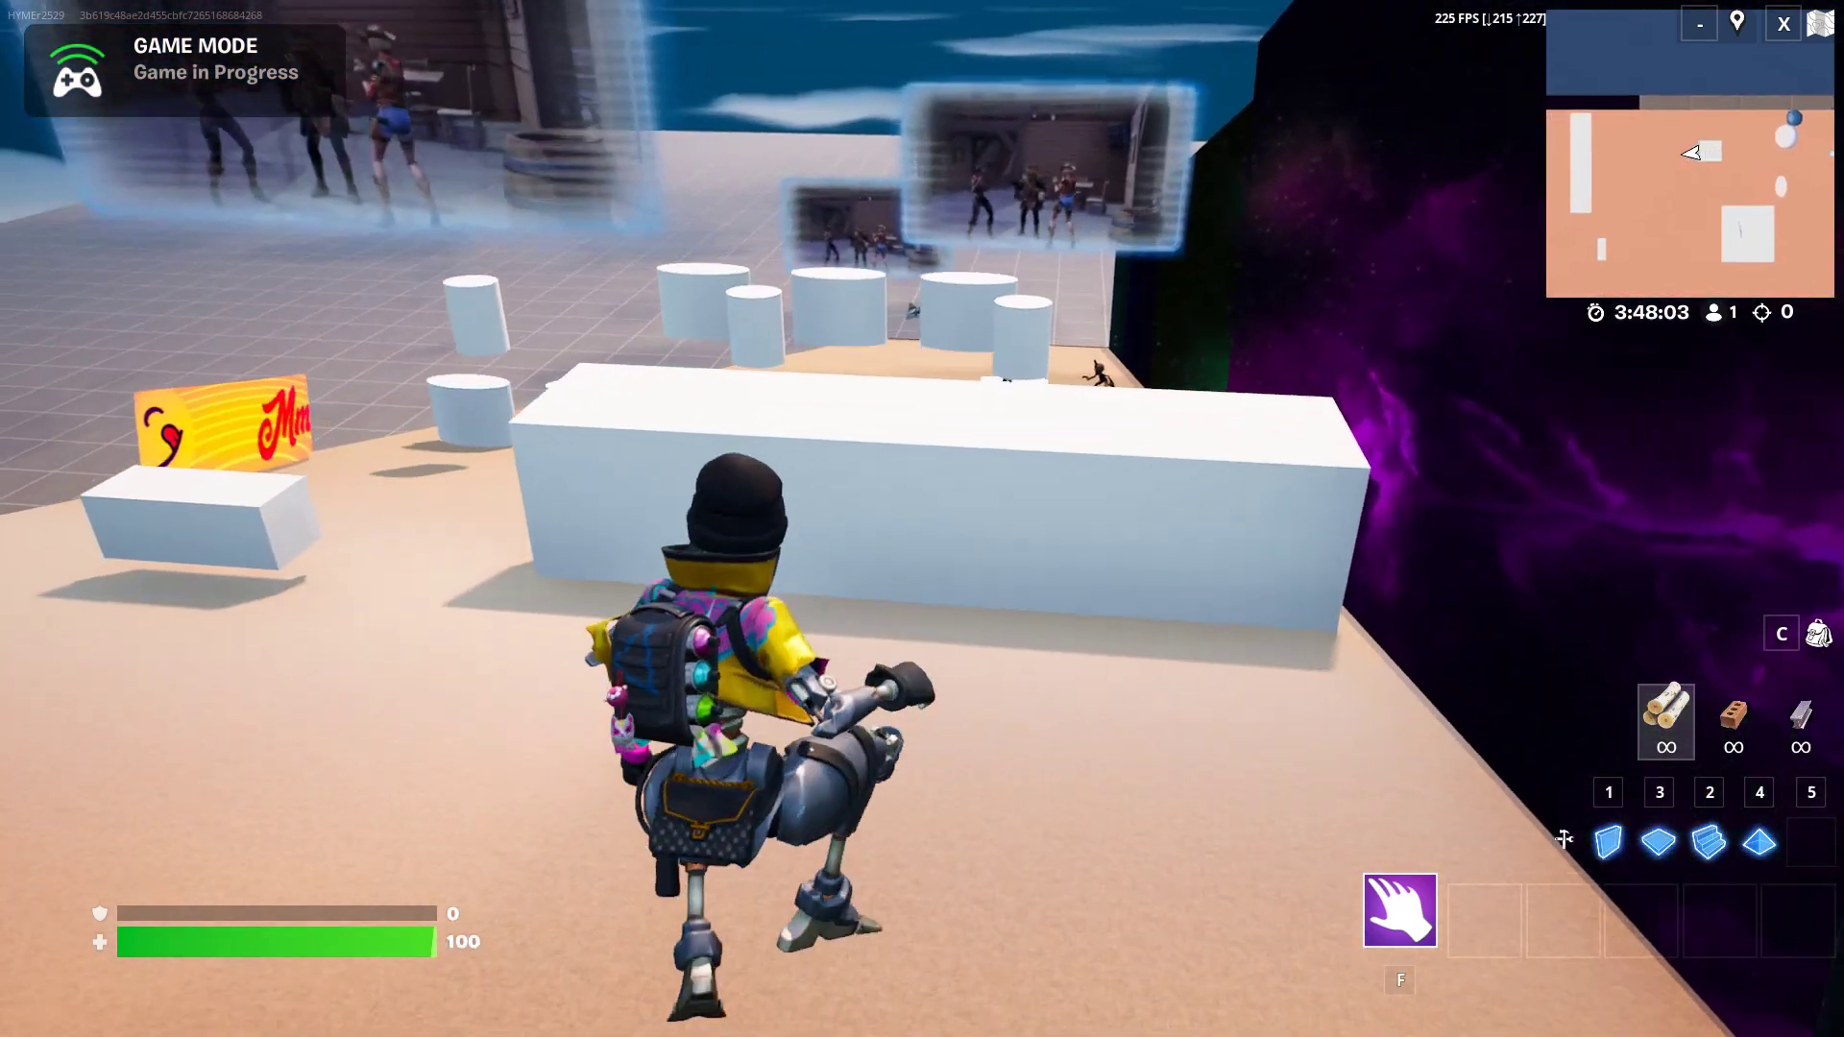
pyautogui.press('w')
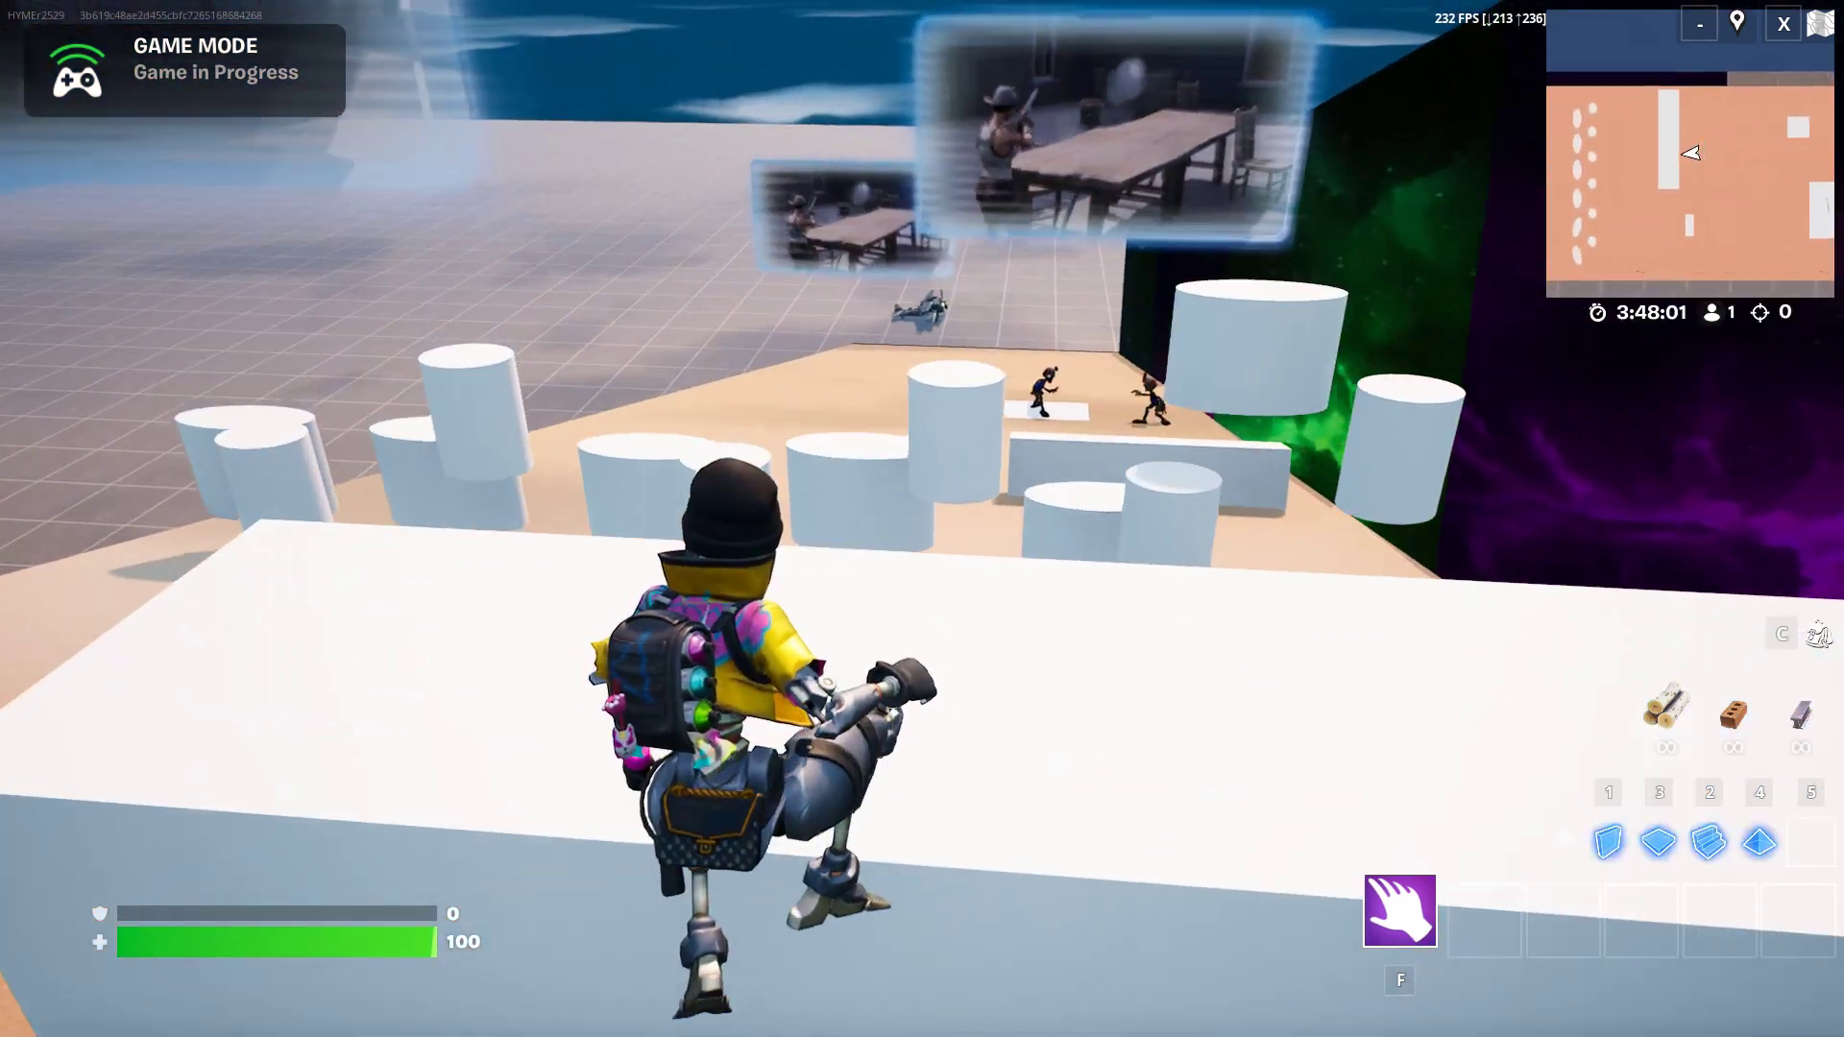
pyautogui.press('w')
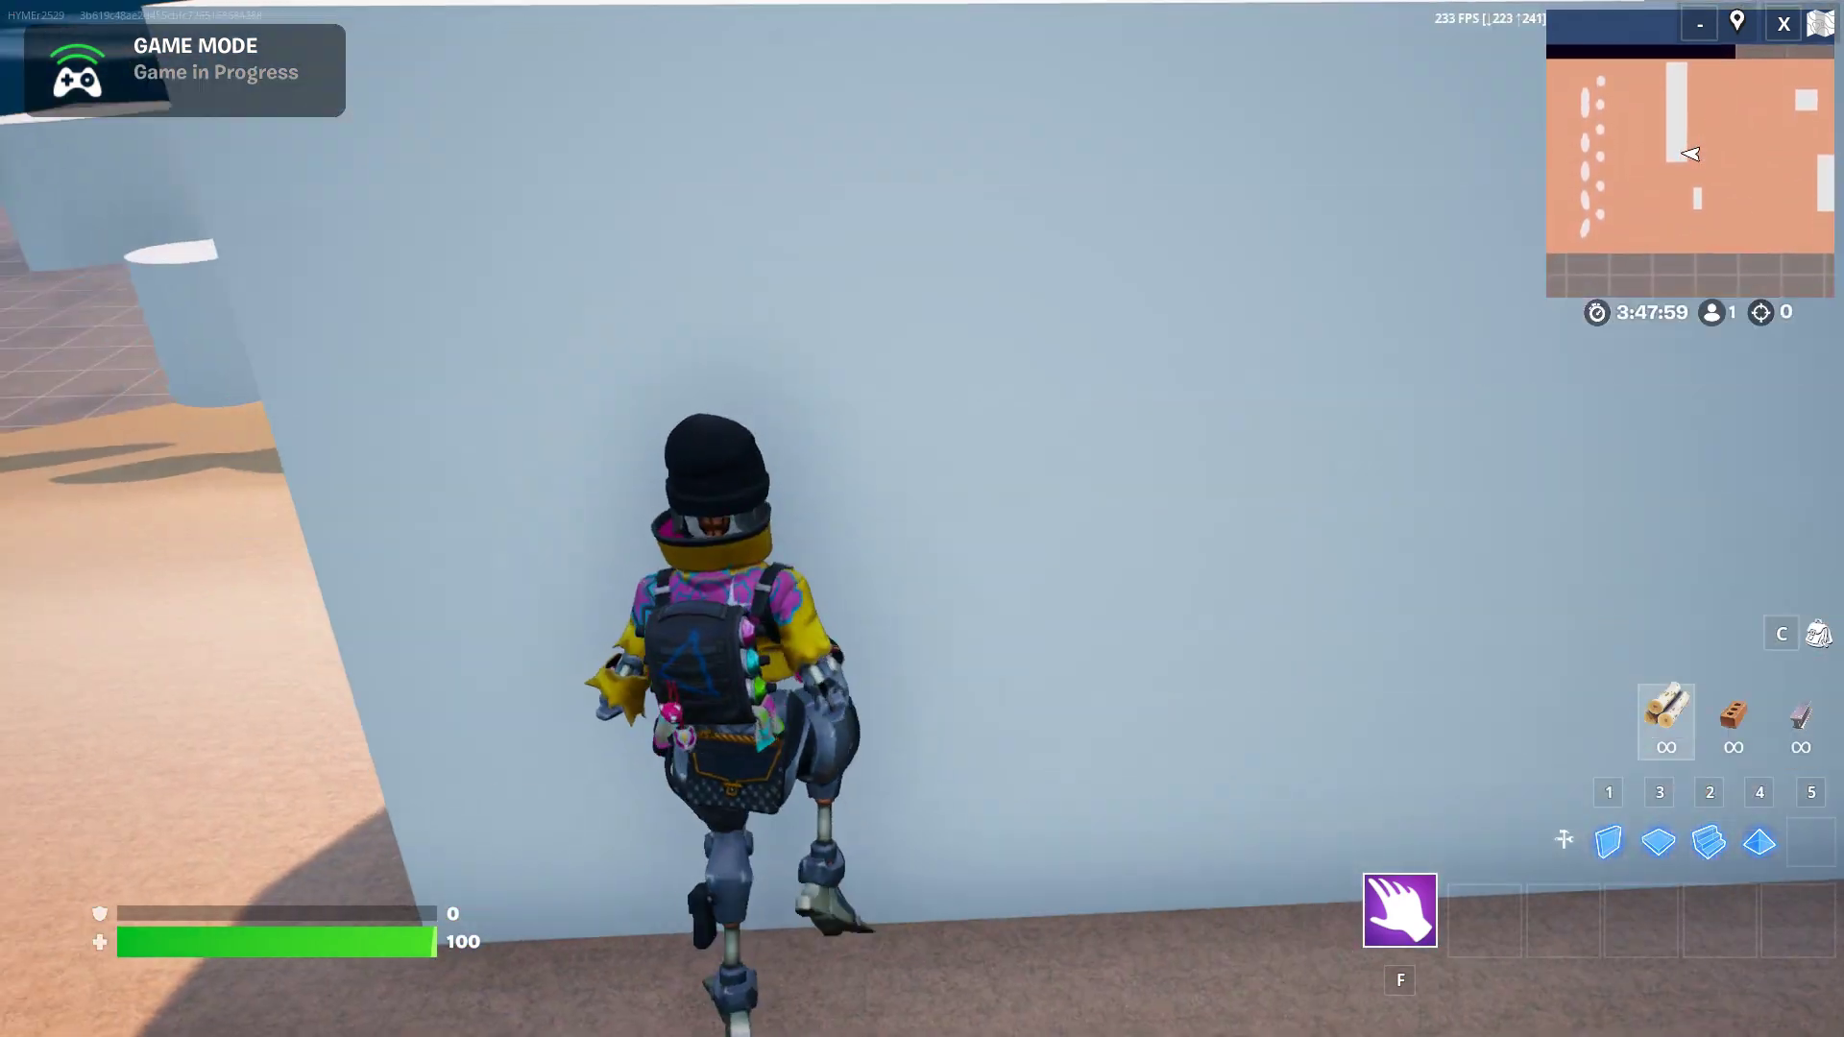
pyautogui.press('w')
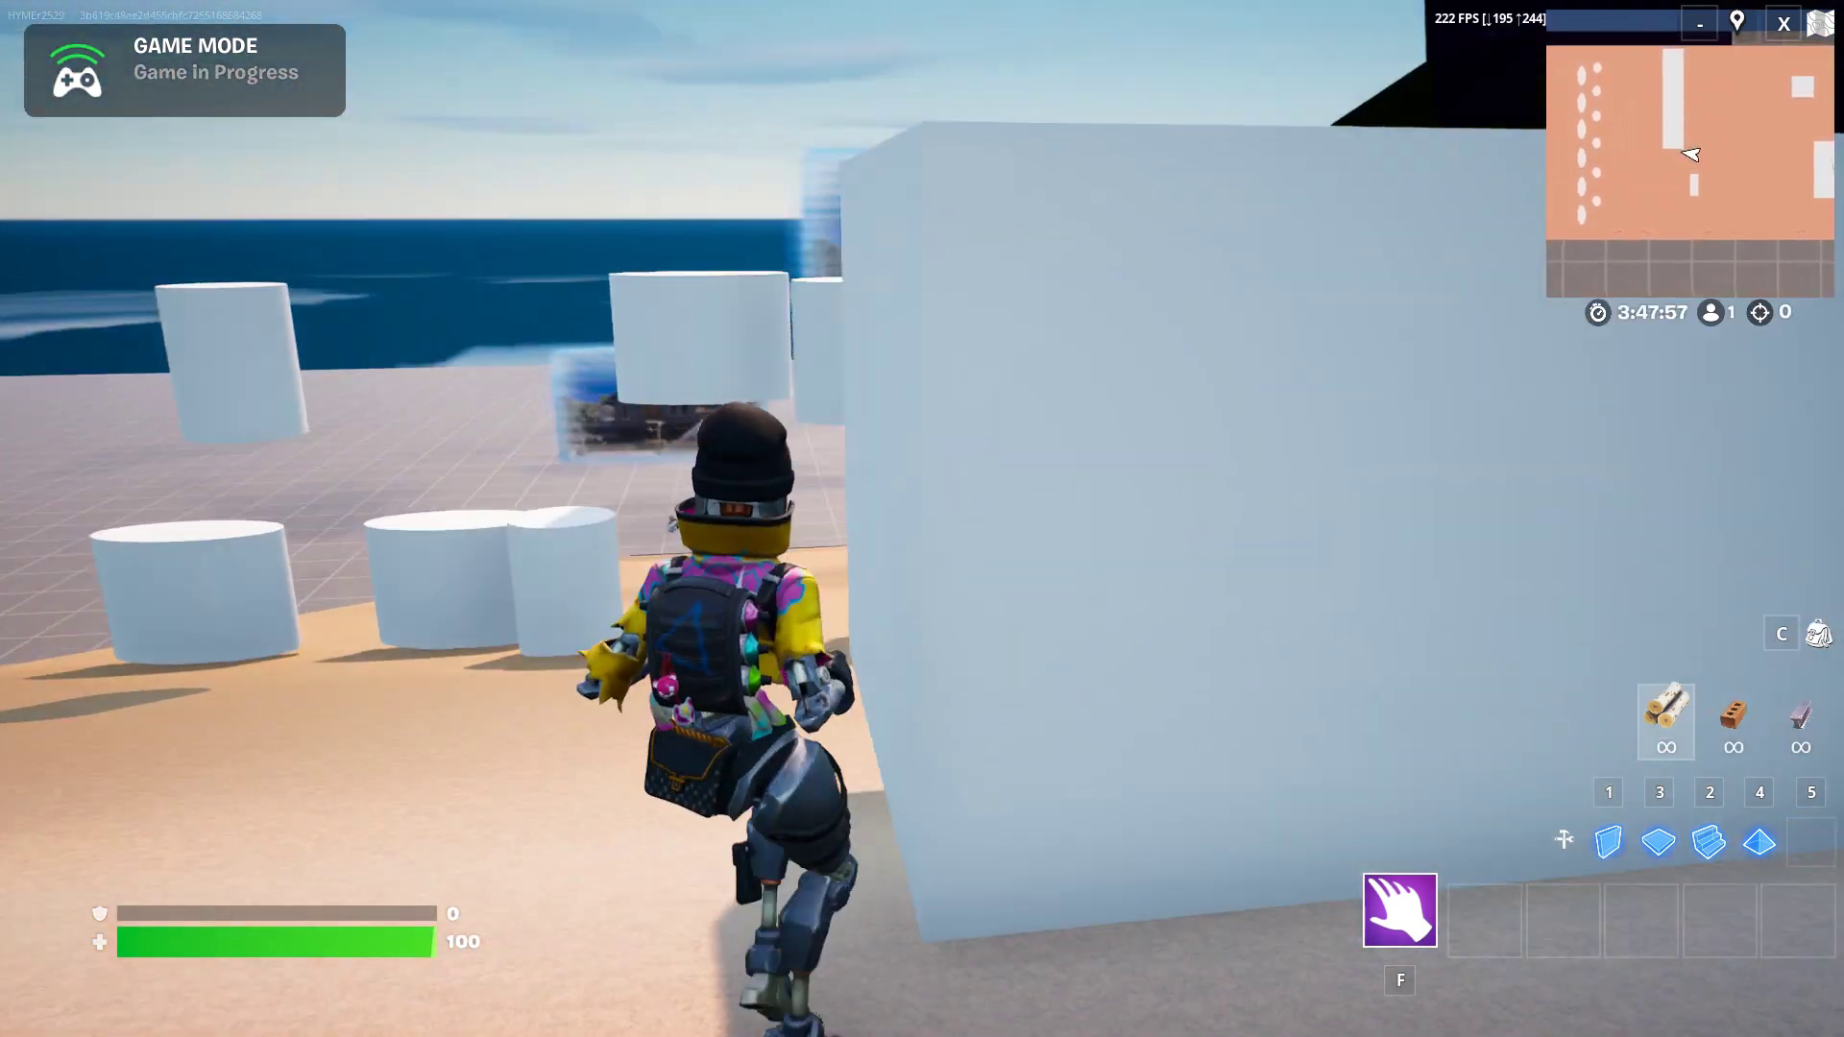
pyautogui.press('w')
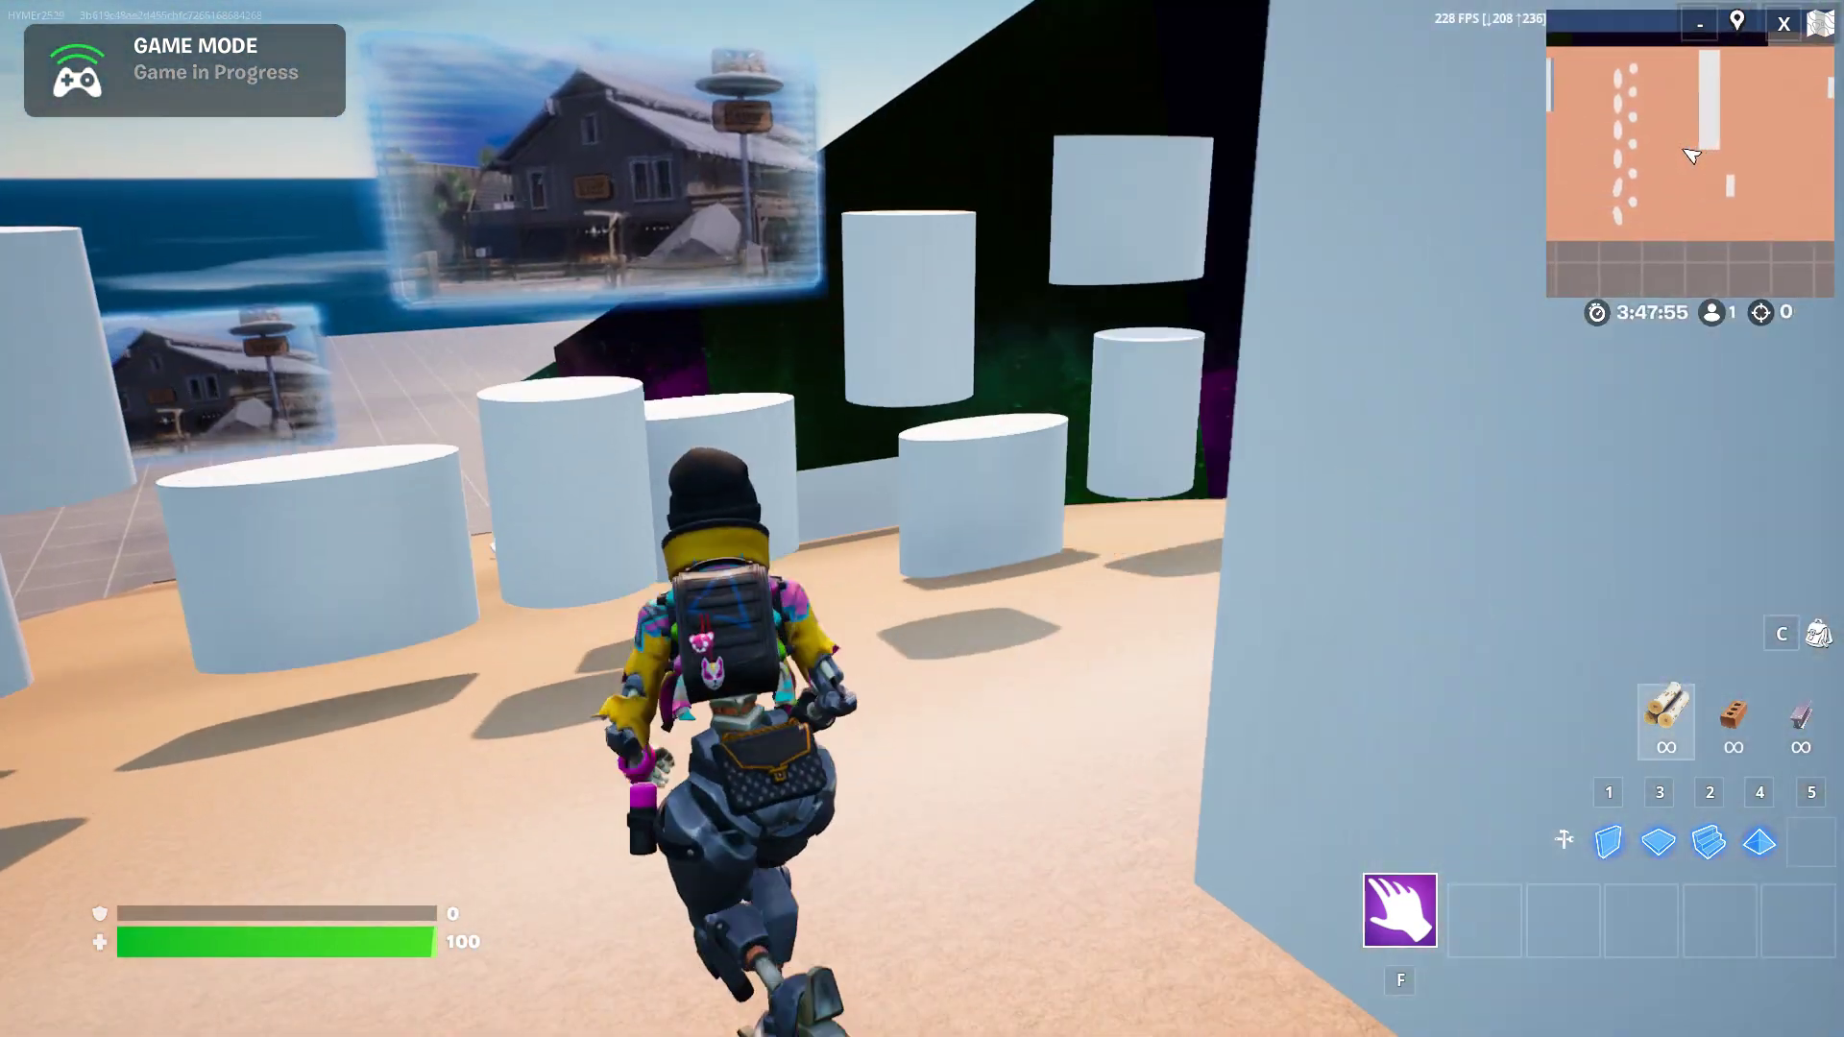
# Step: Weave and circle among the white pillars toward the ocean side
pyautogui.press('w')
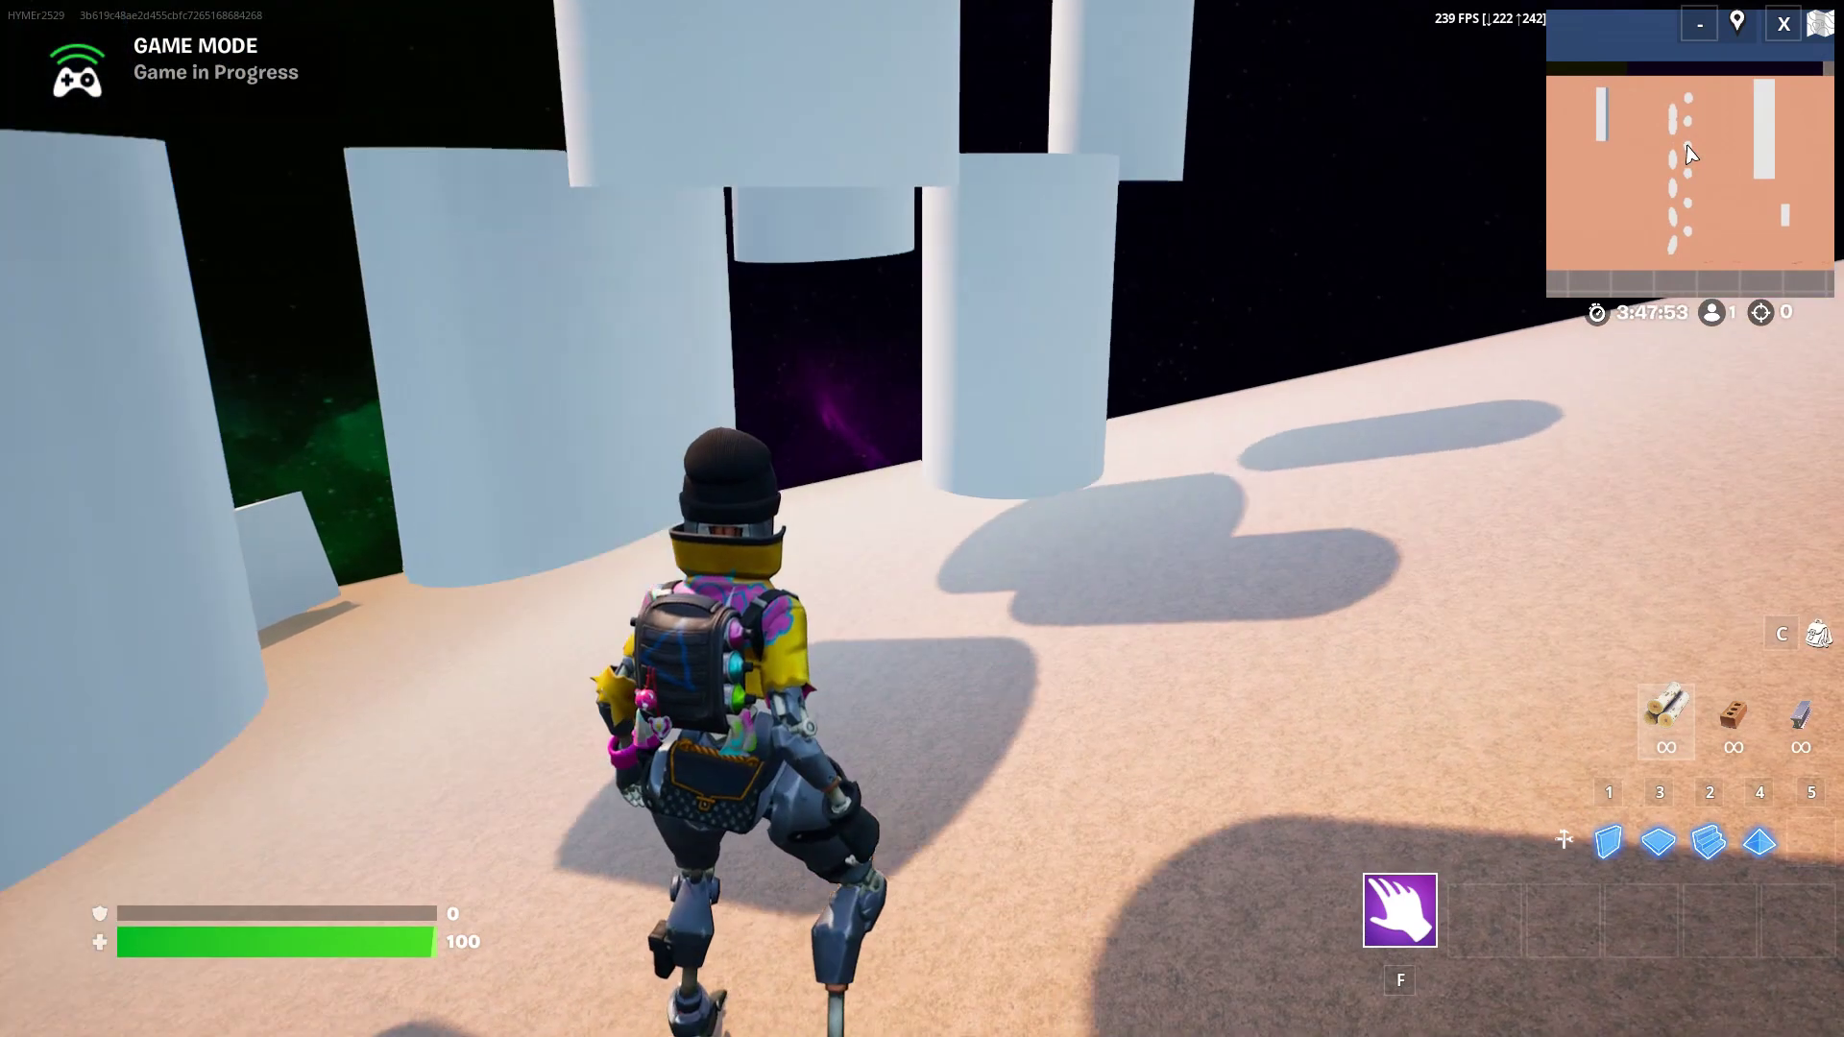
pyautogui.press('w')
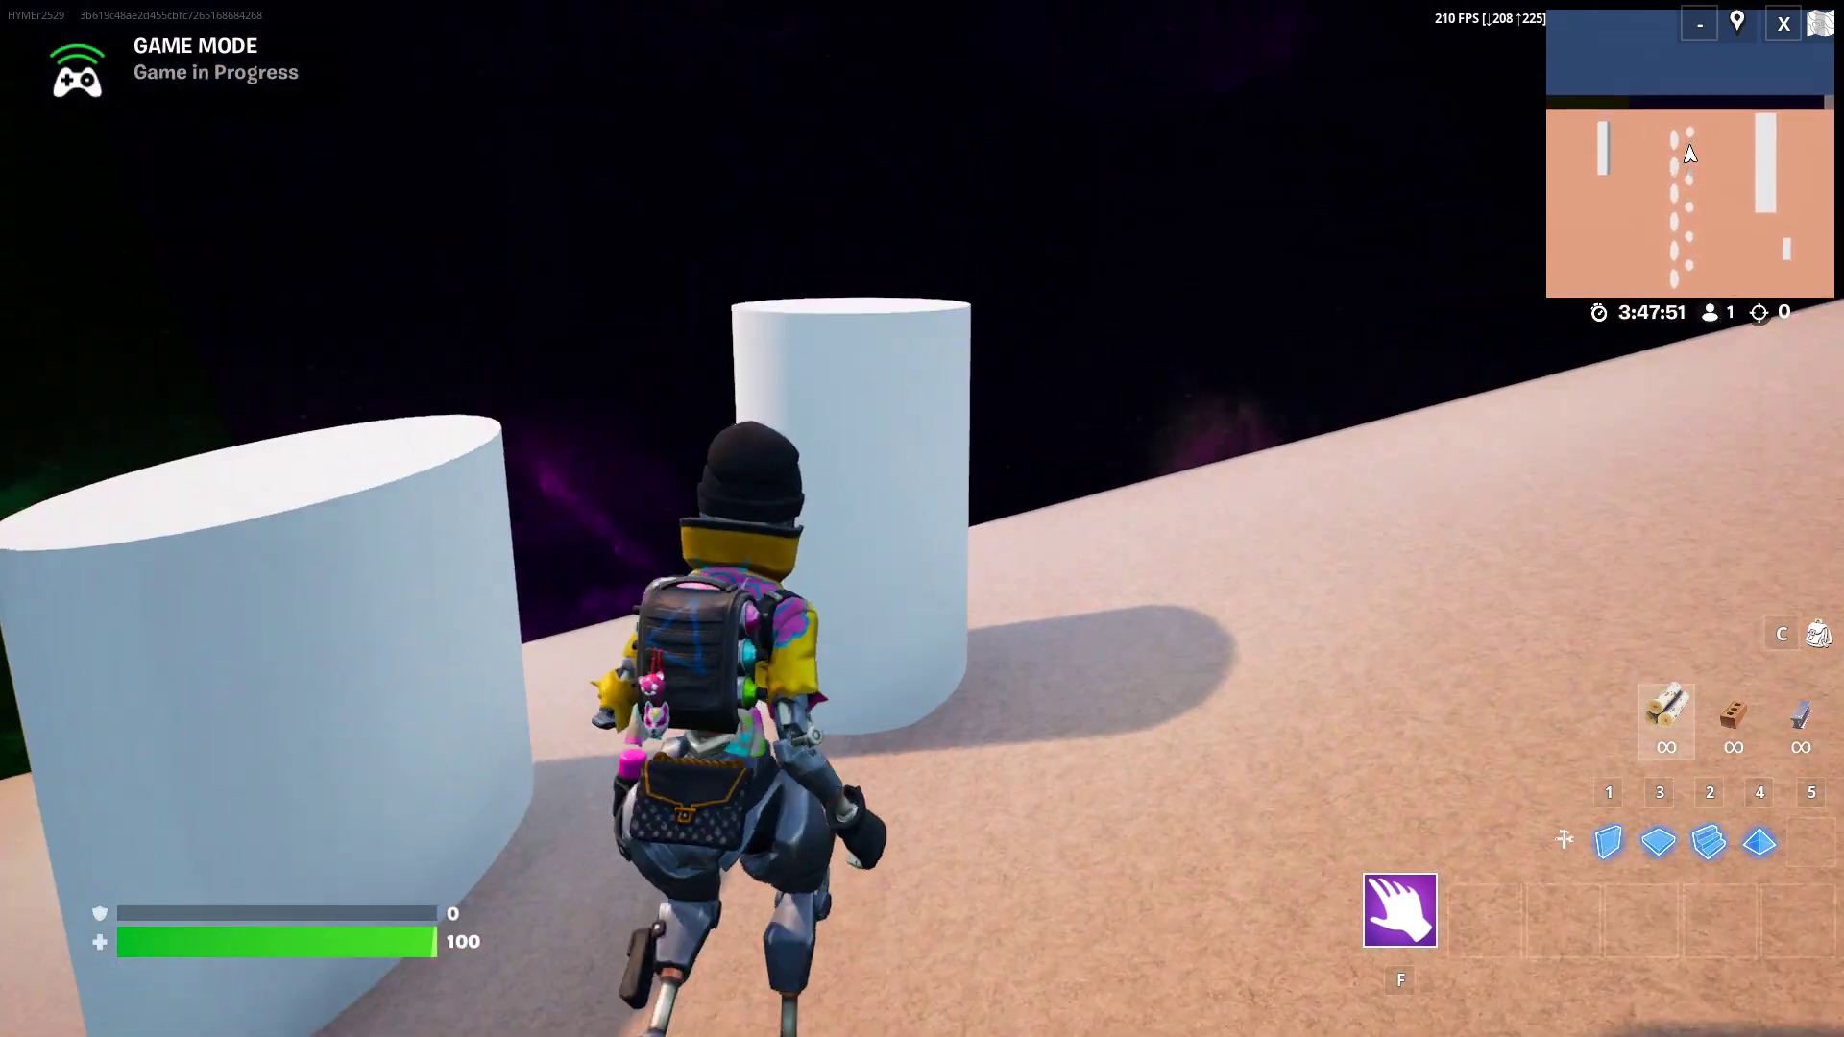
pyautogui.press('w')
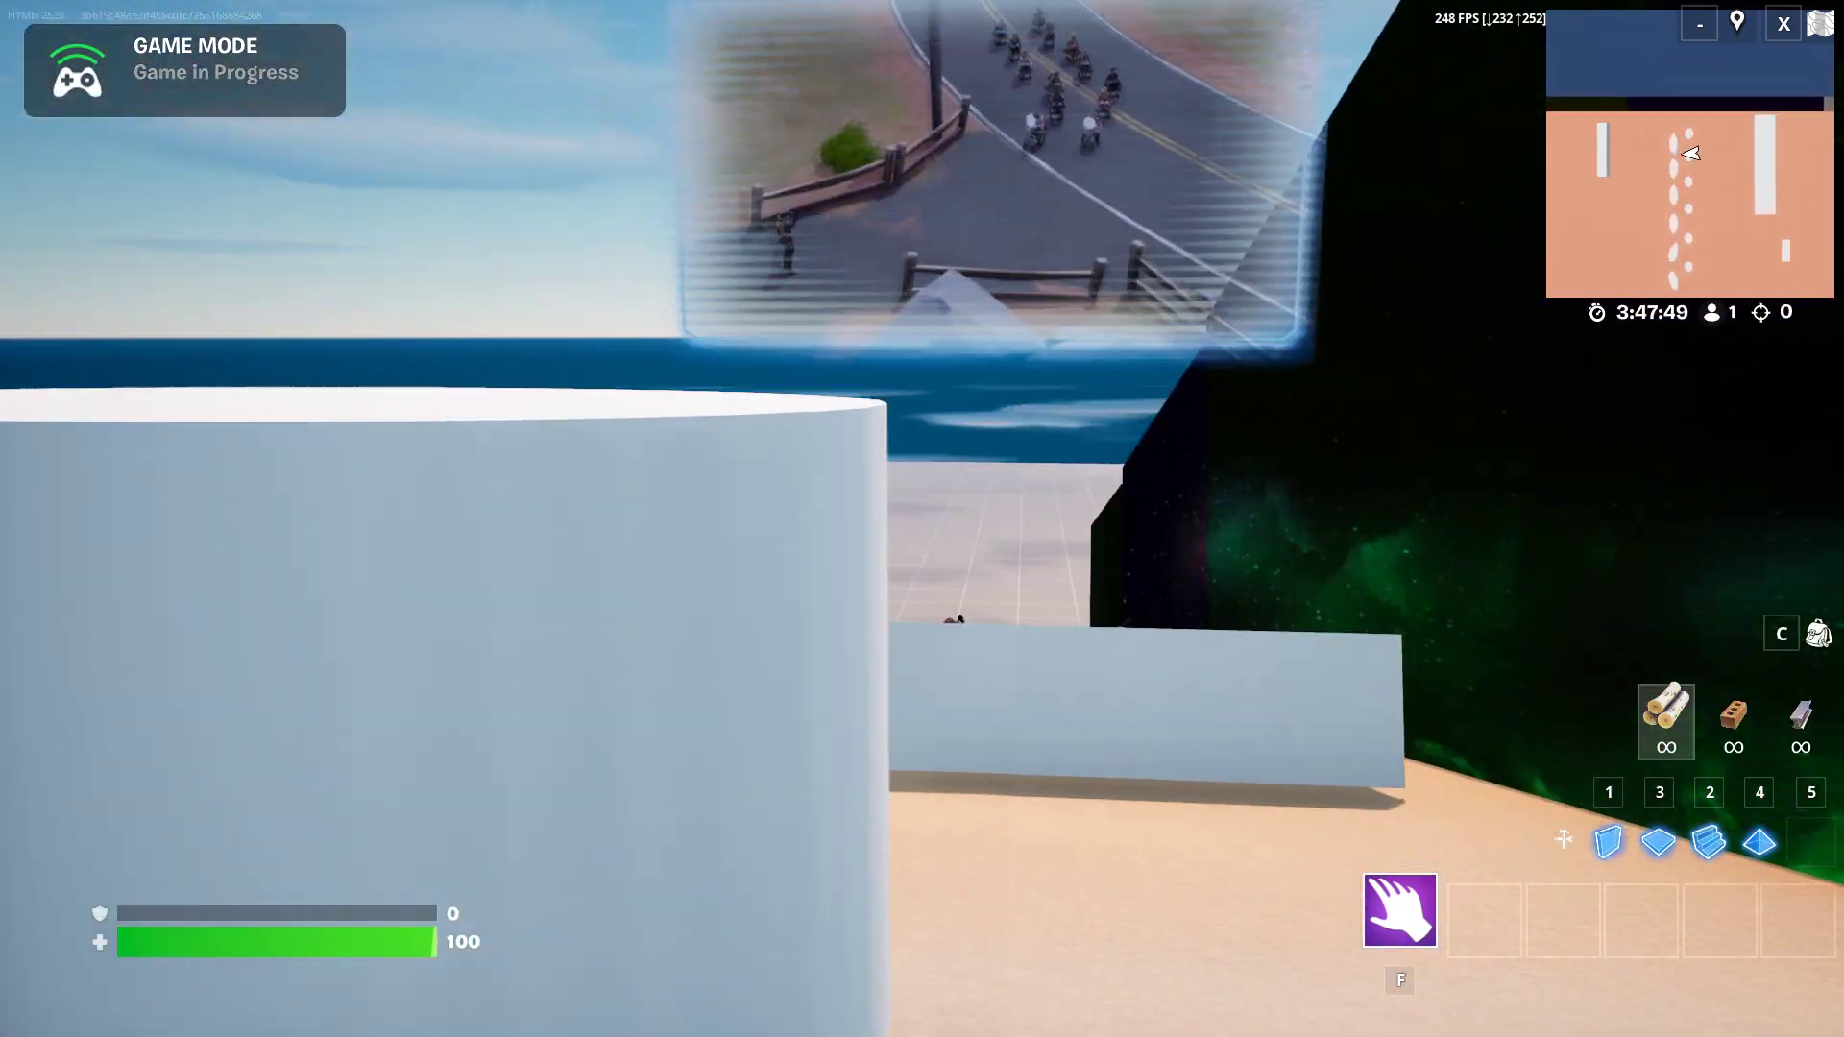
pyautogui.press('w')
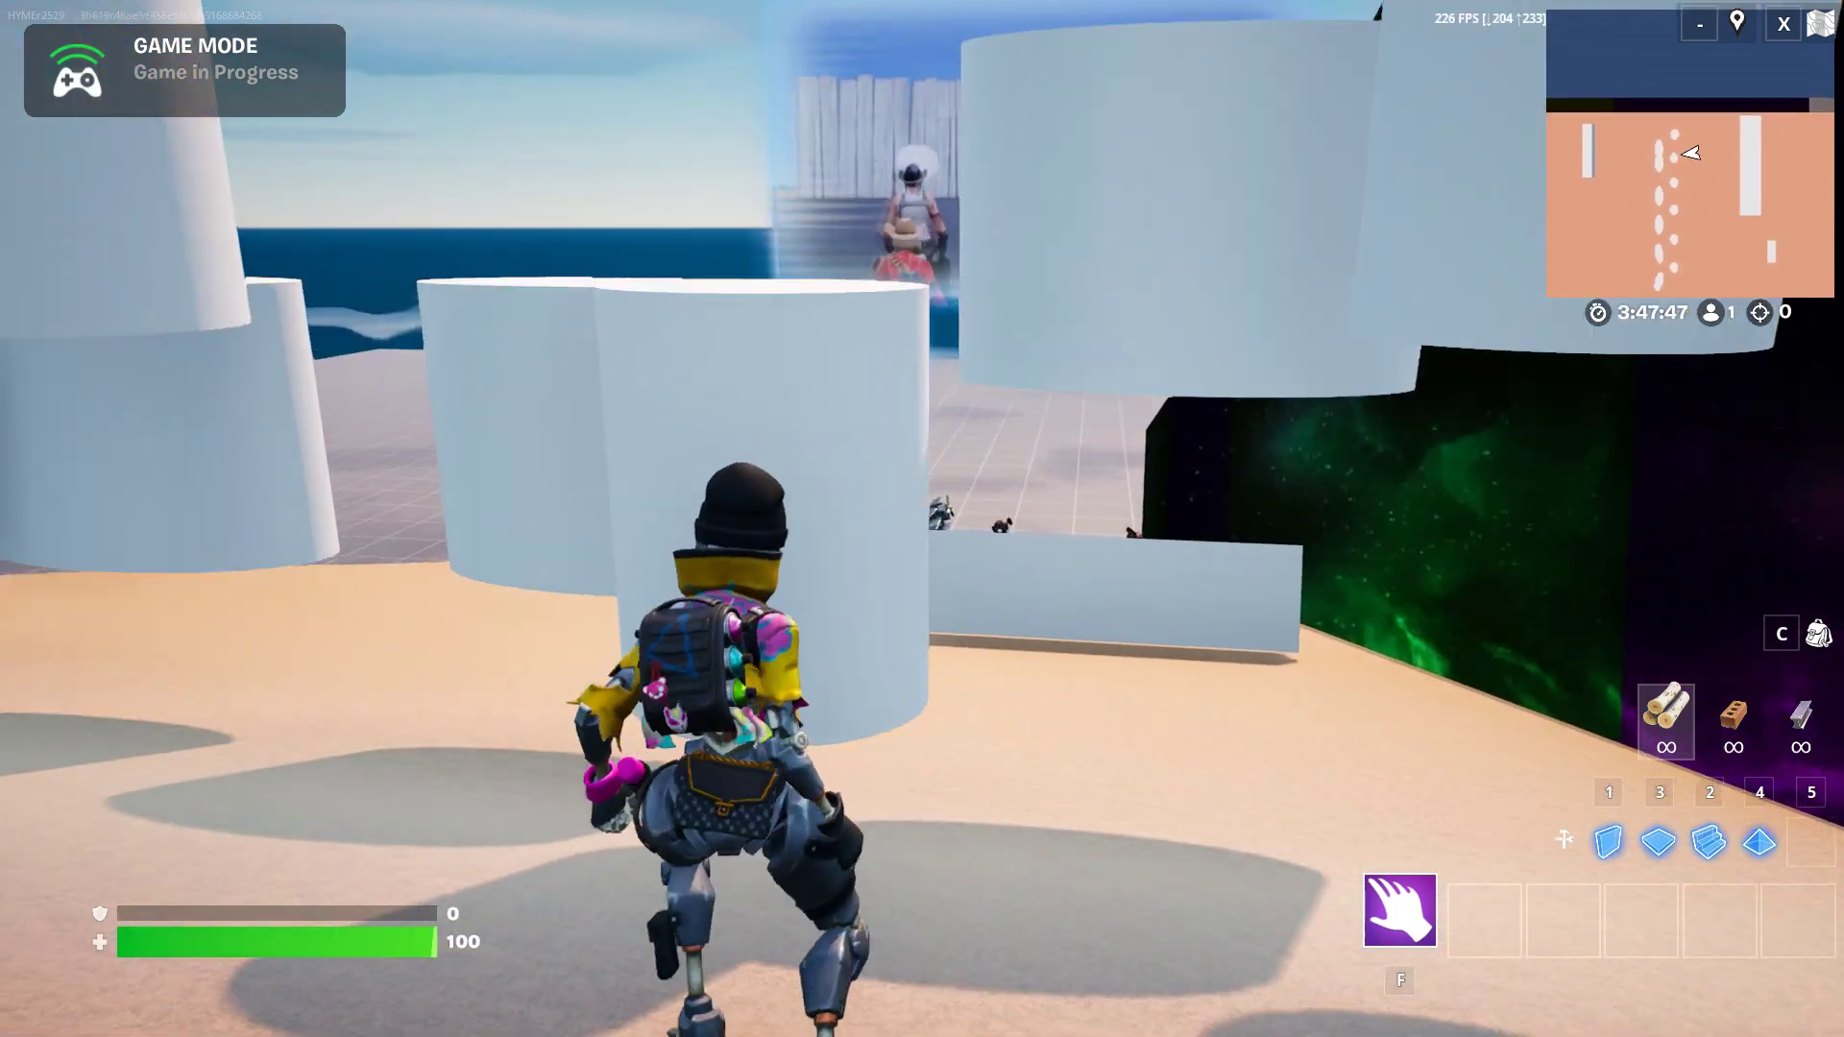
pyautogui.press('w')
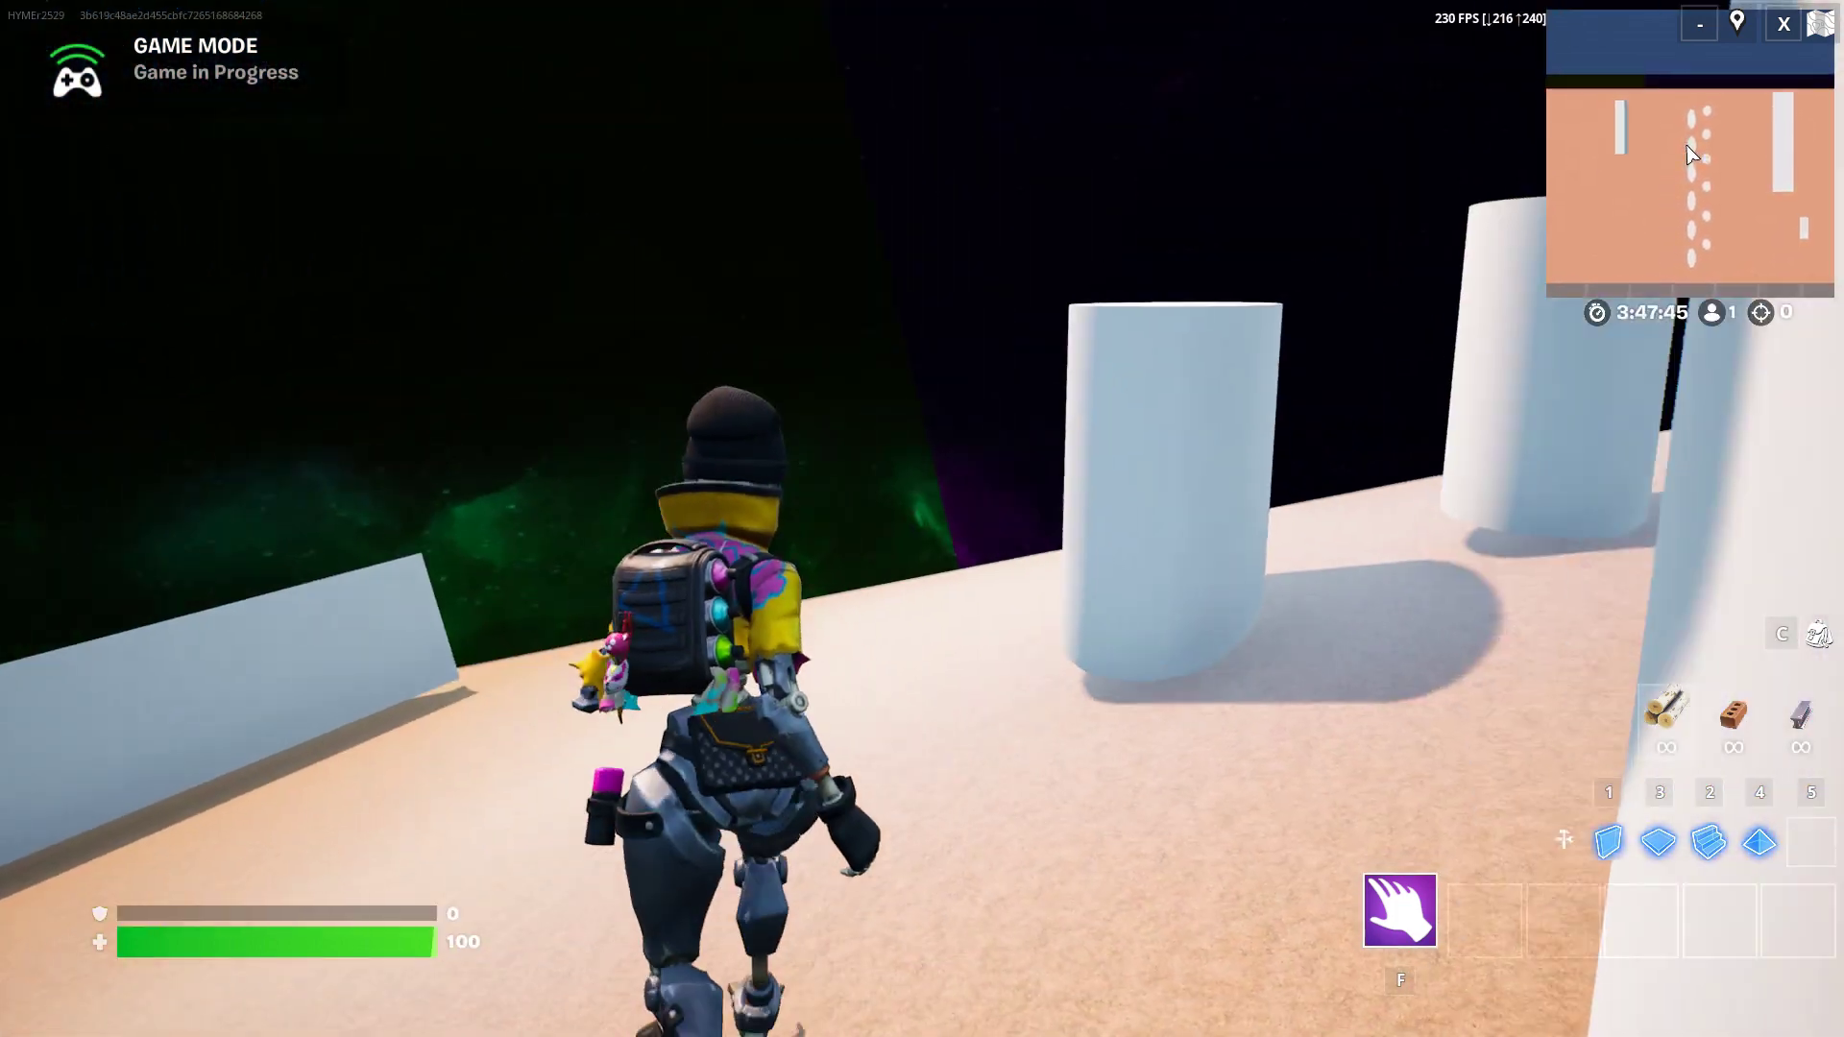
pyautogui.press('w')
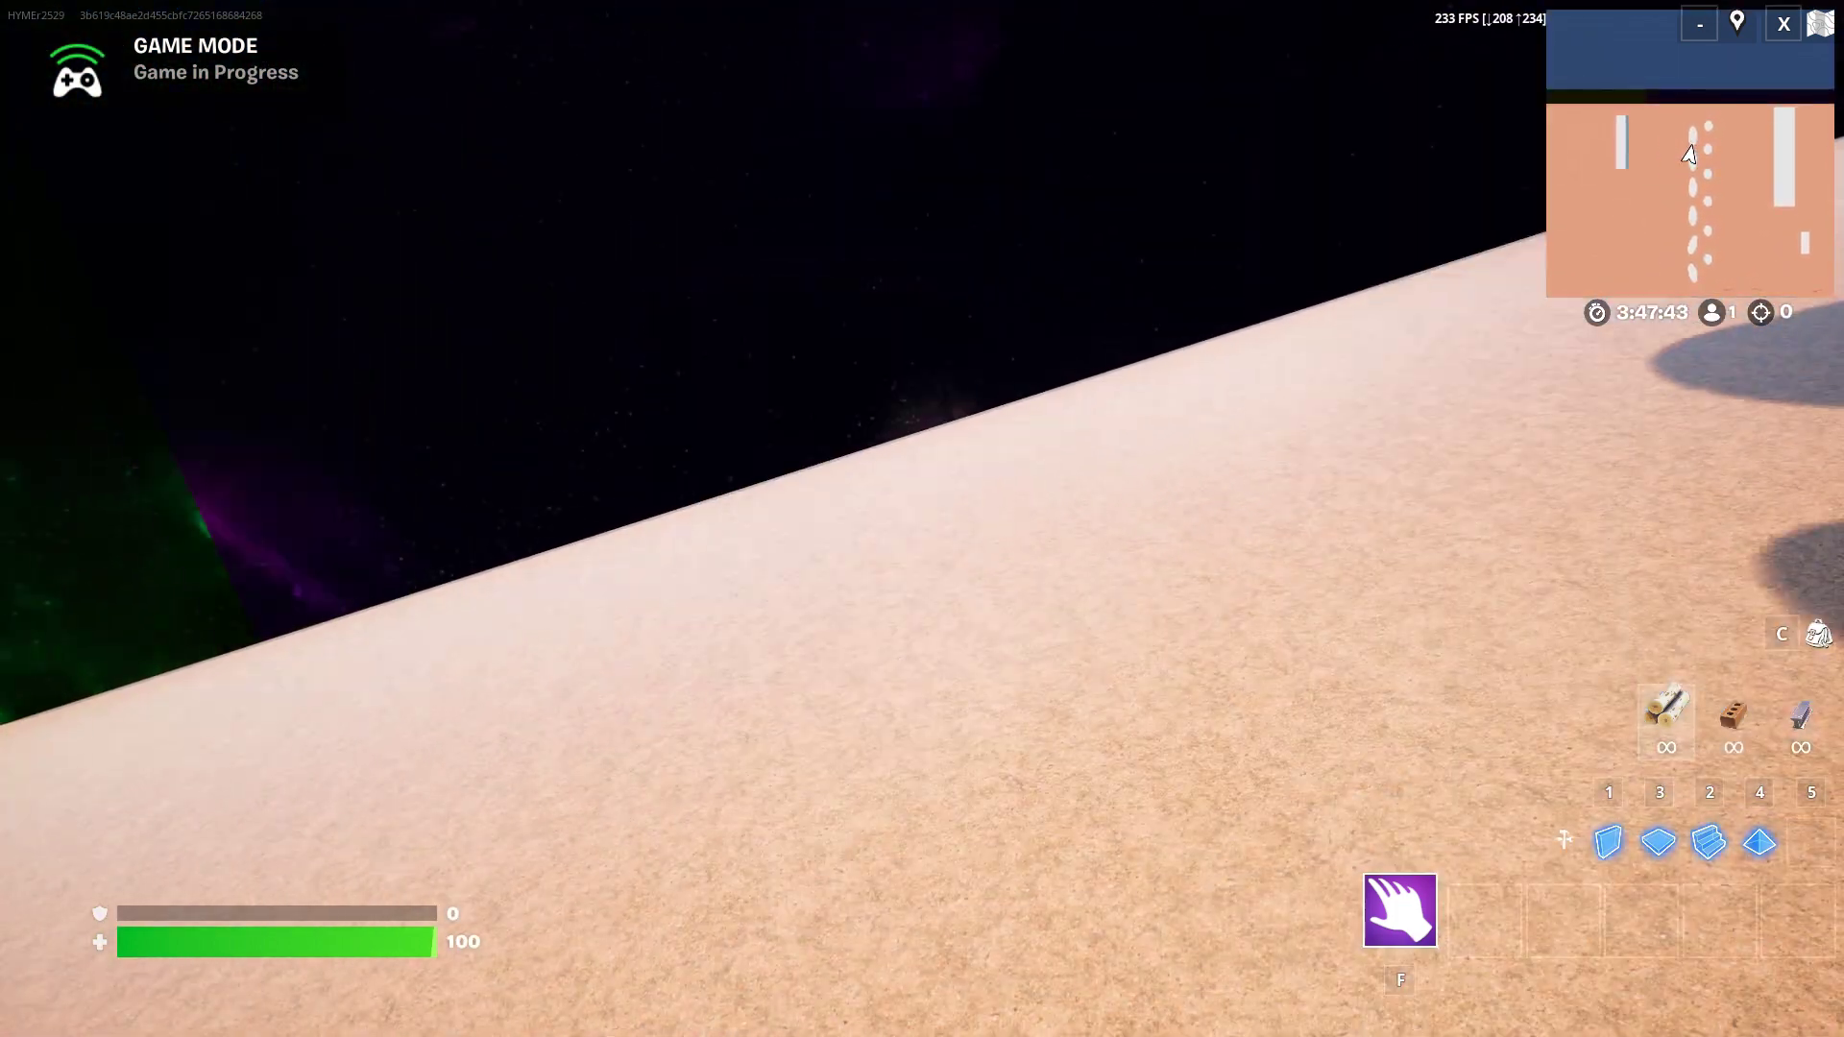
pyautogui.press('w')
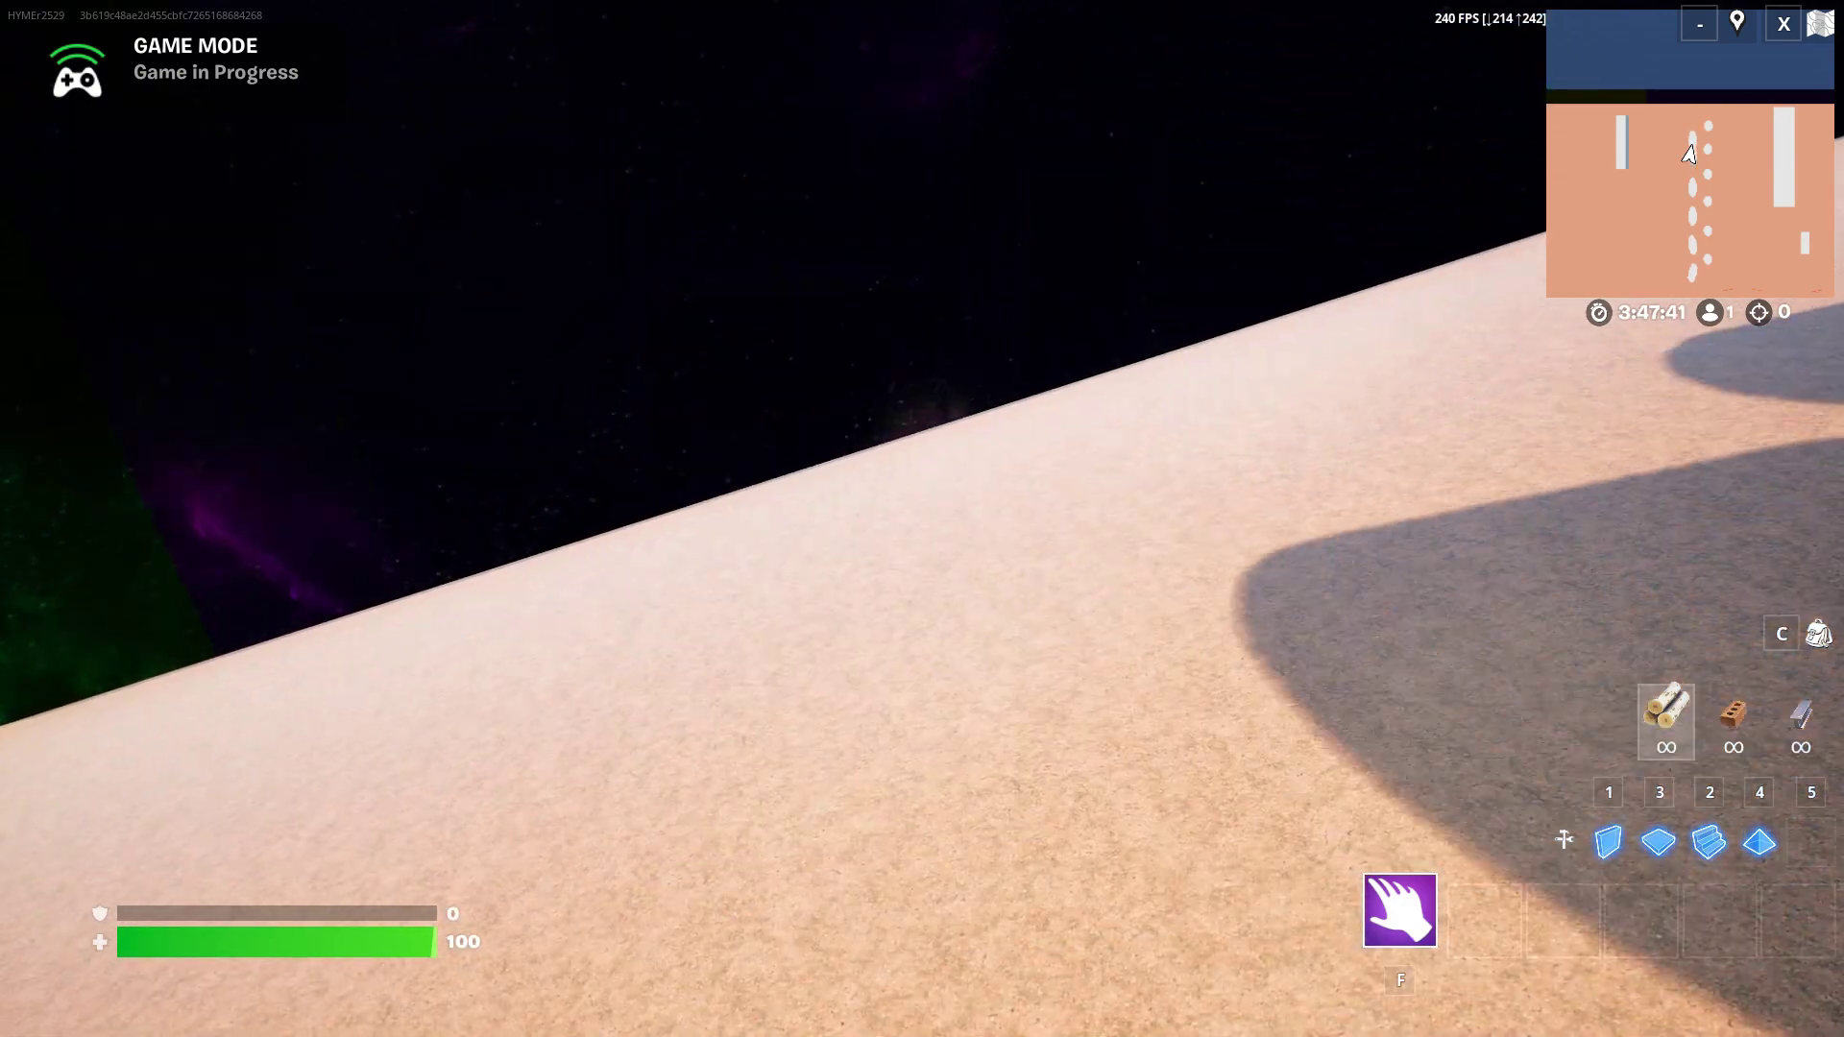
pyautogui.press('w')
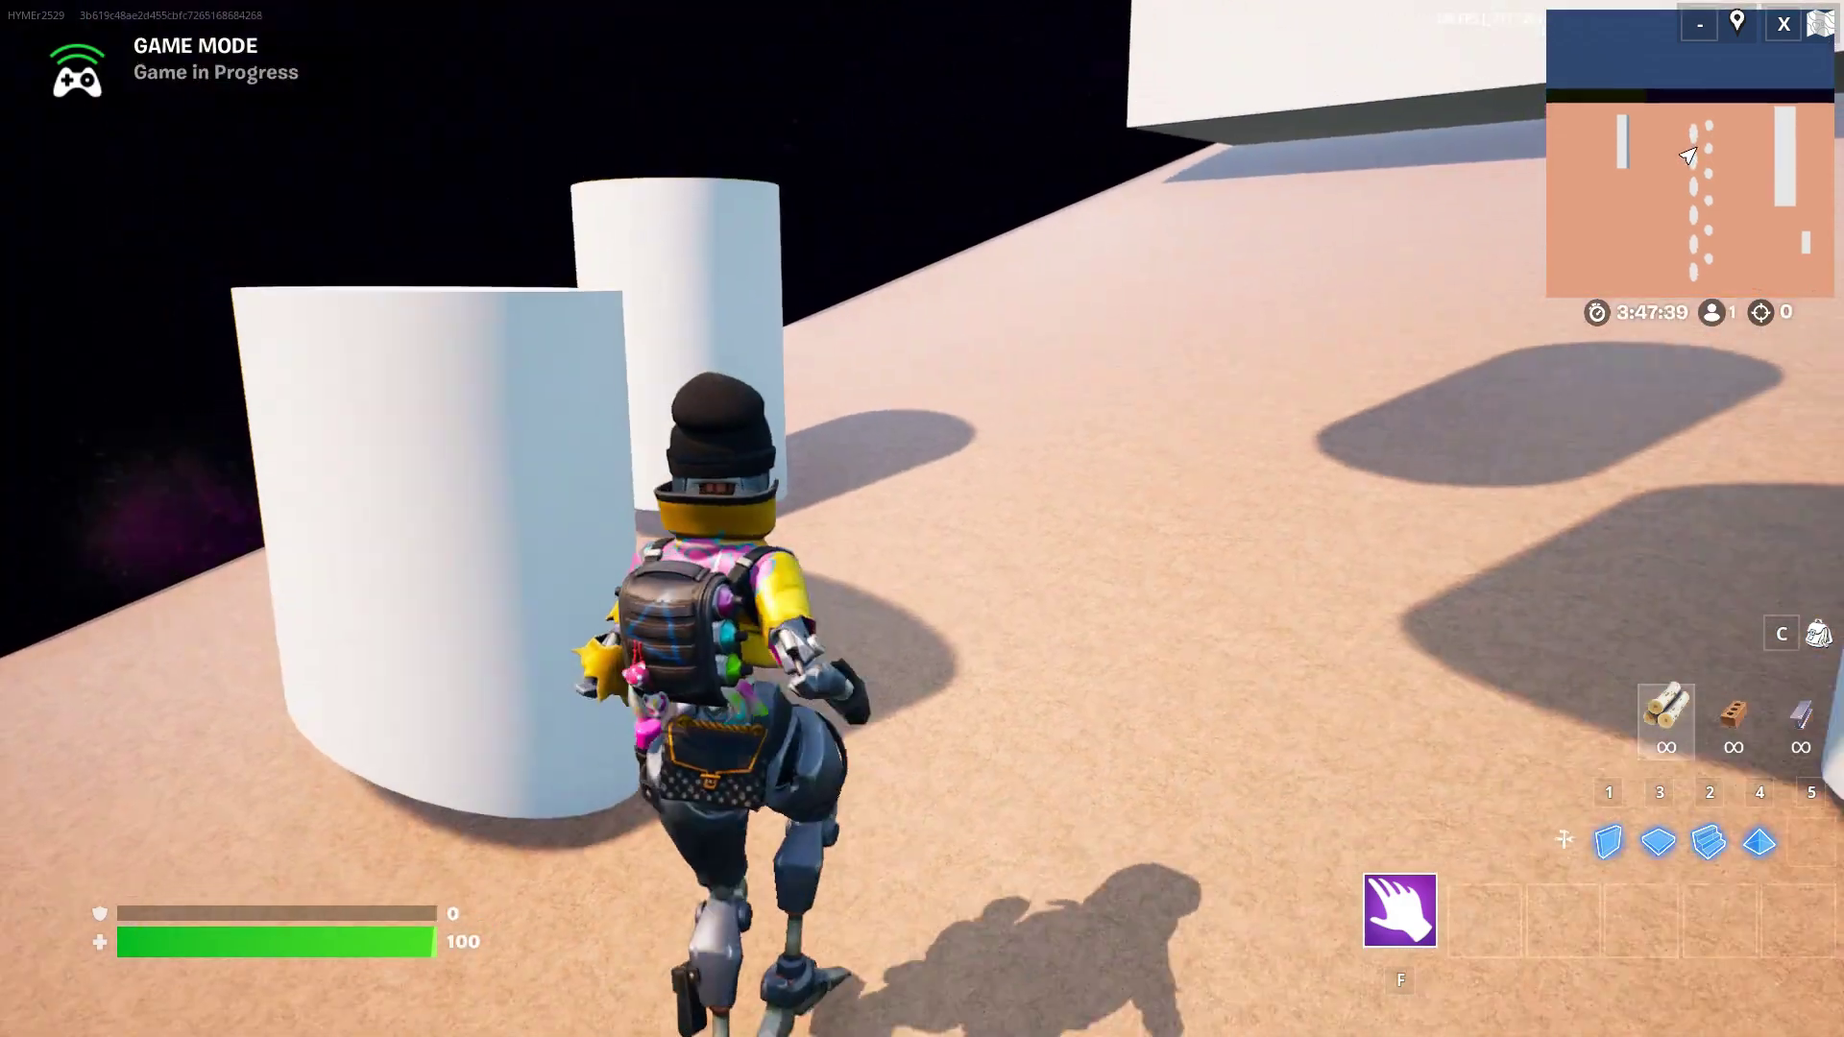
pyautogui.press('w')
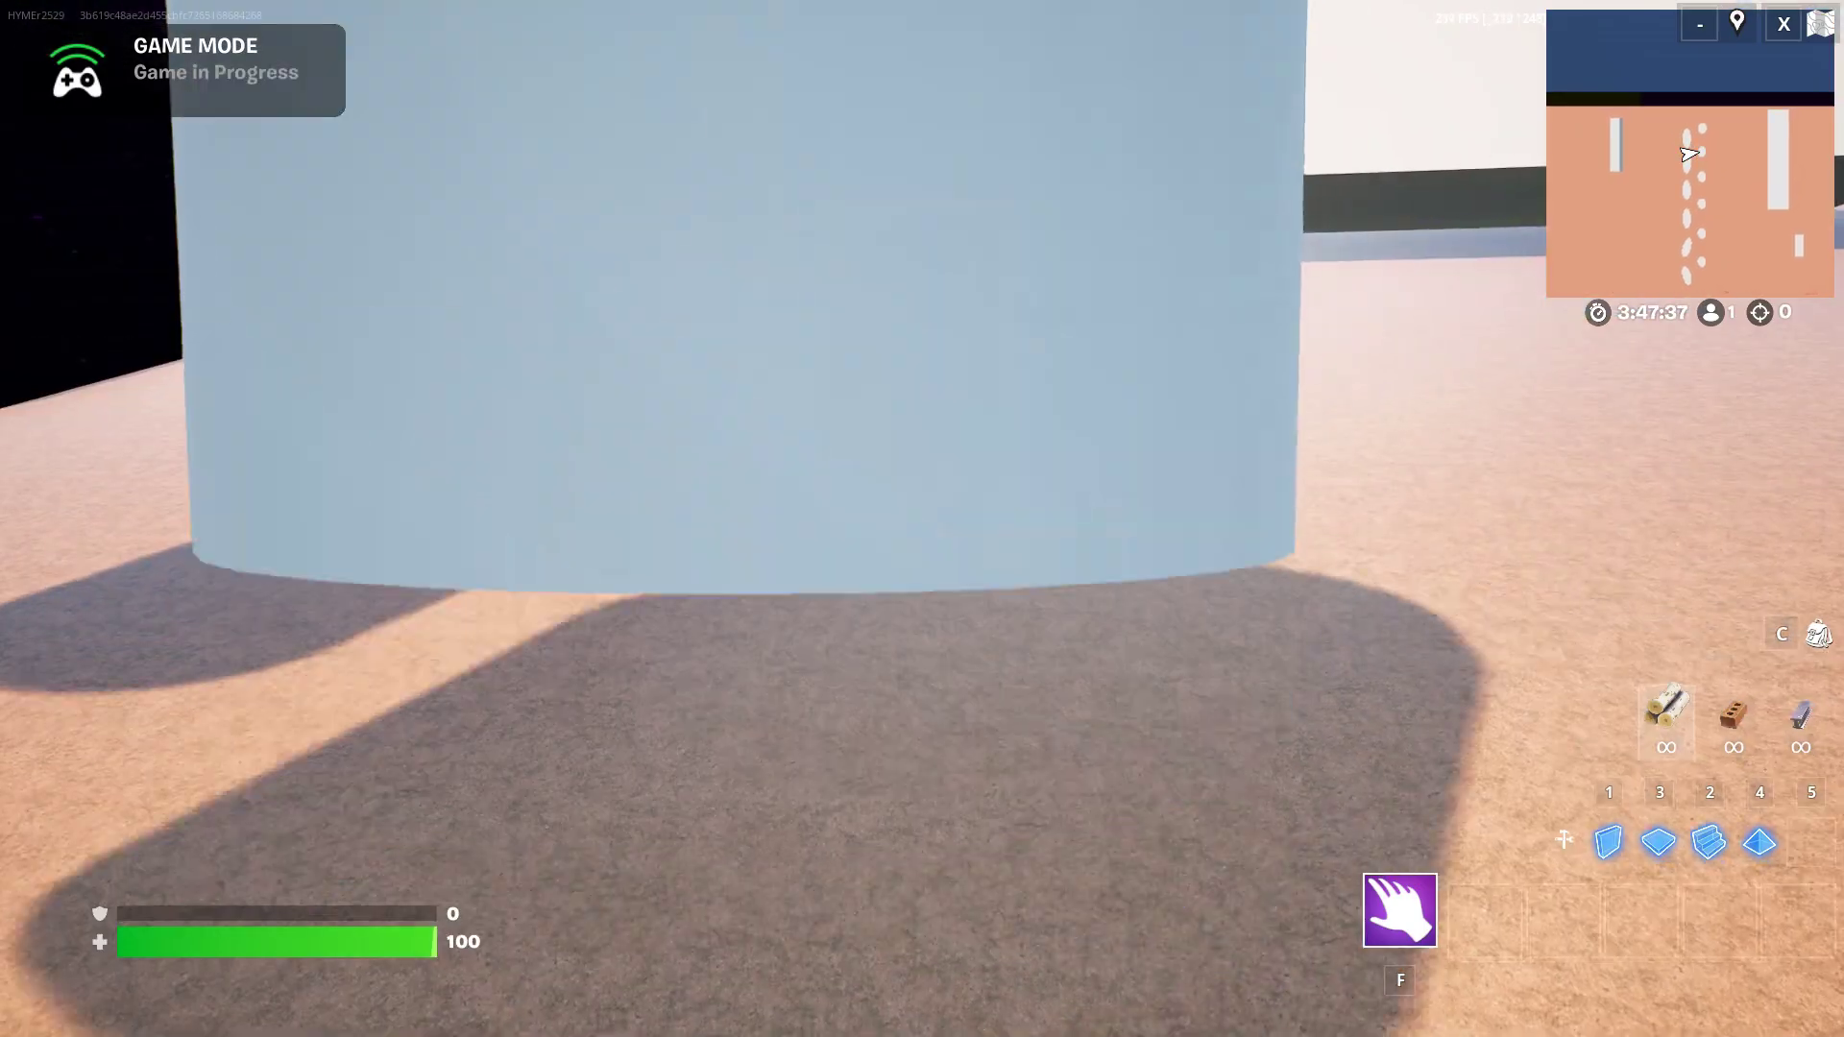
pyautogui.press('w')
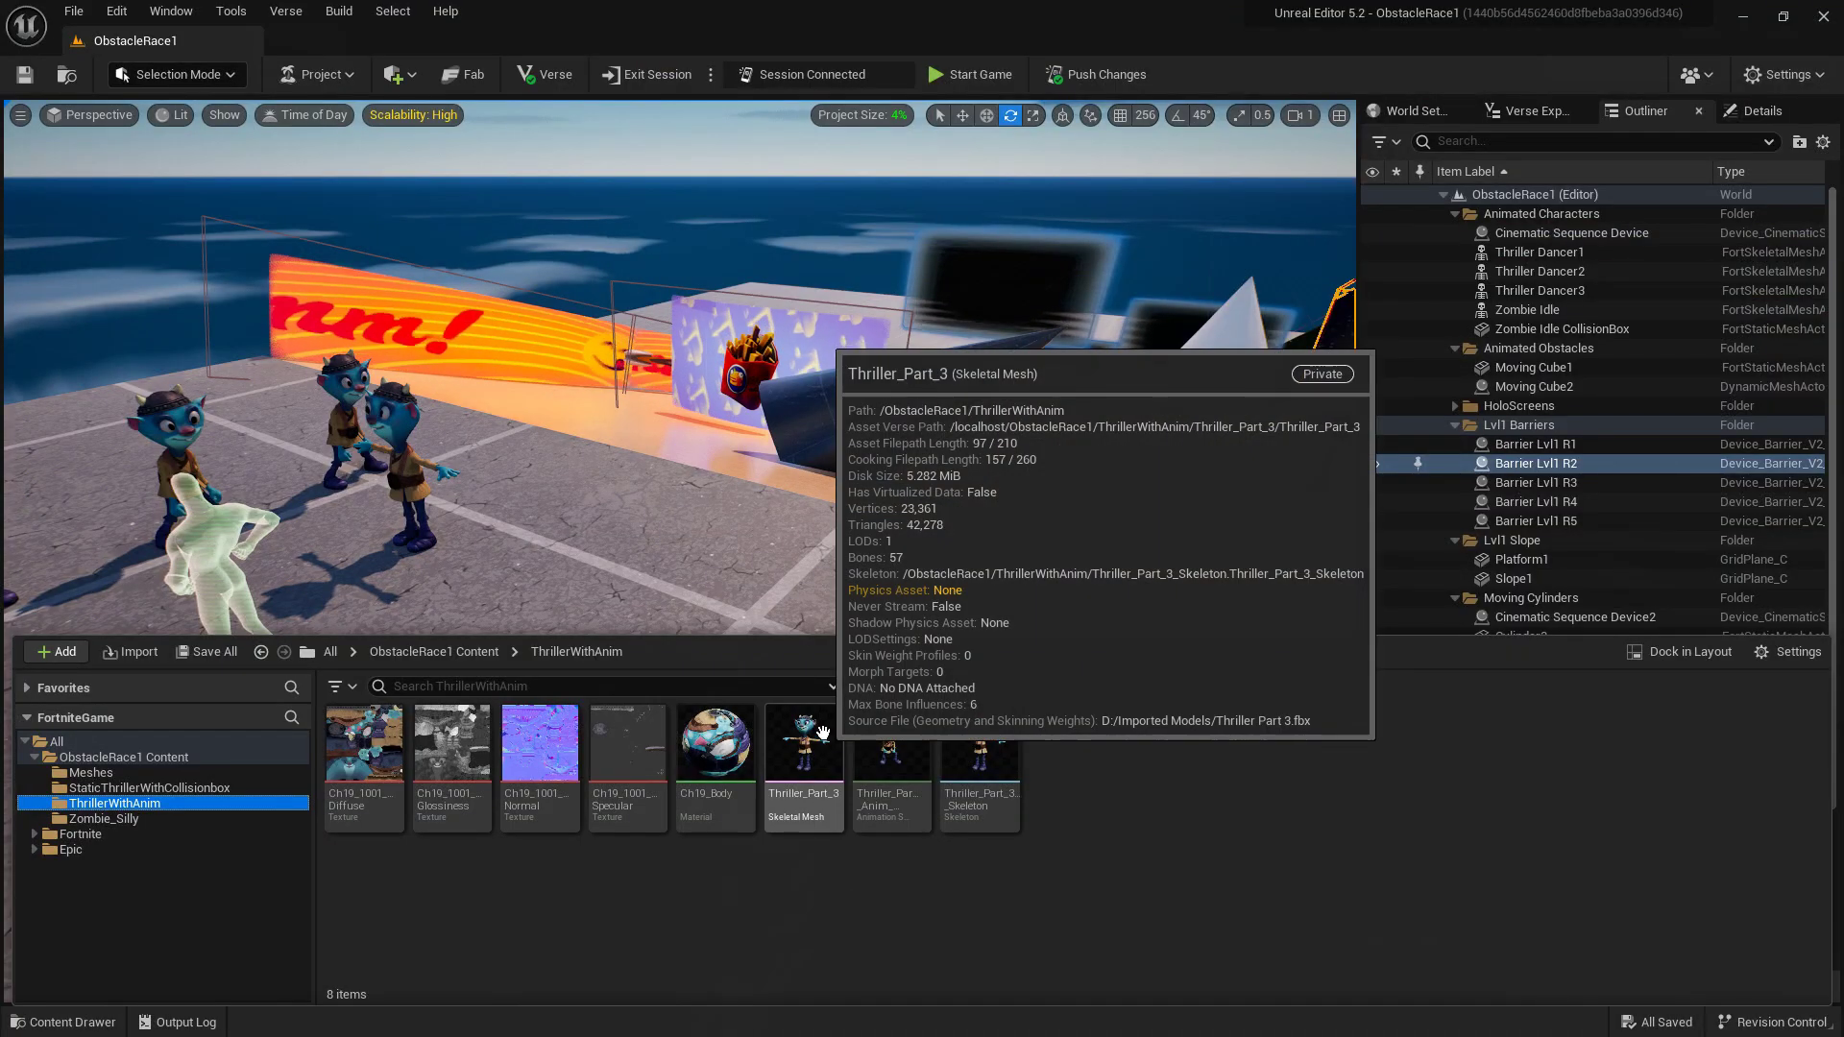
# Step: Create and assign a physics asset for Thriller_Part_3, then inspect the LeftUpLeg and RightUpLeg bodies
pyautogui.rightClick(815, 761)
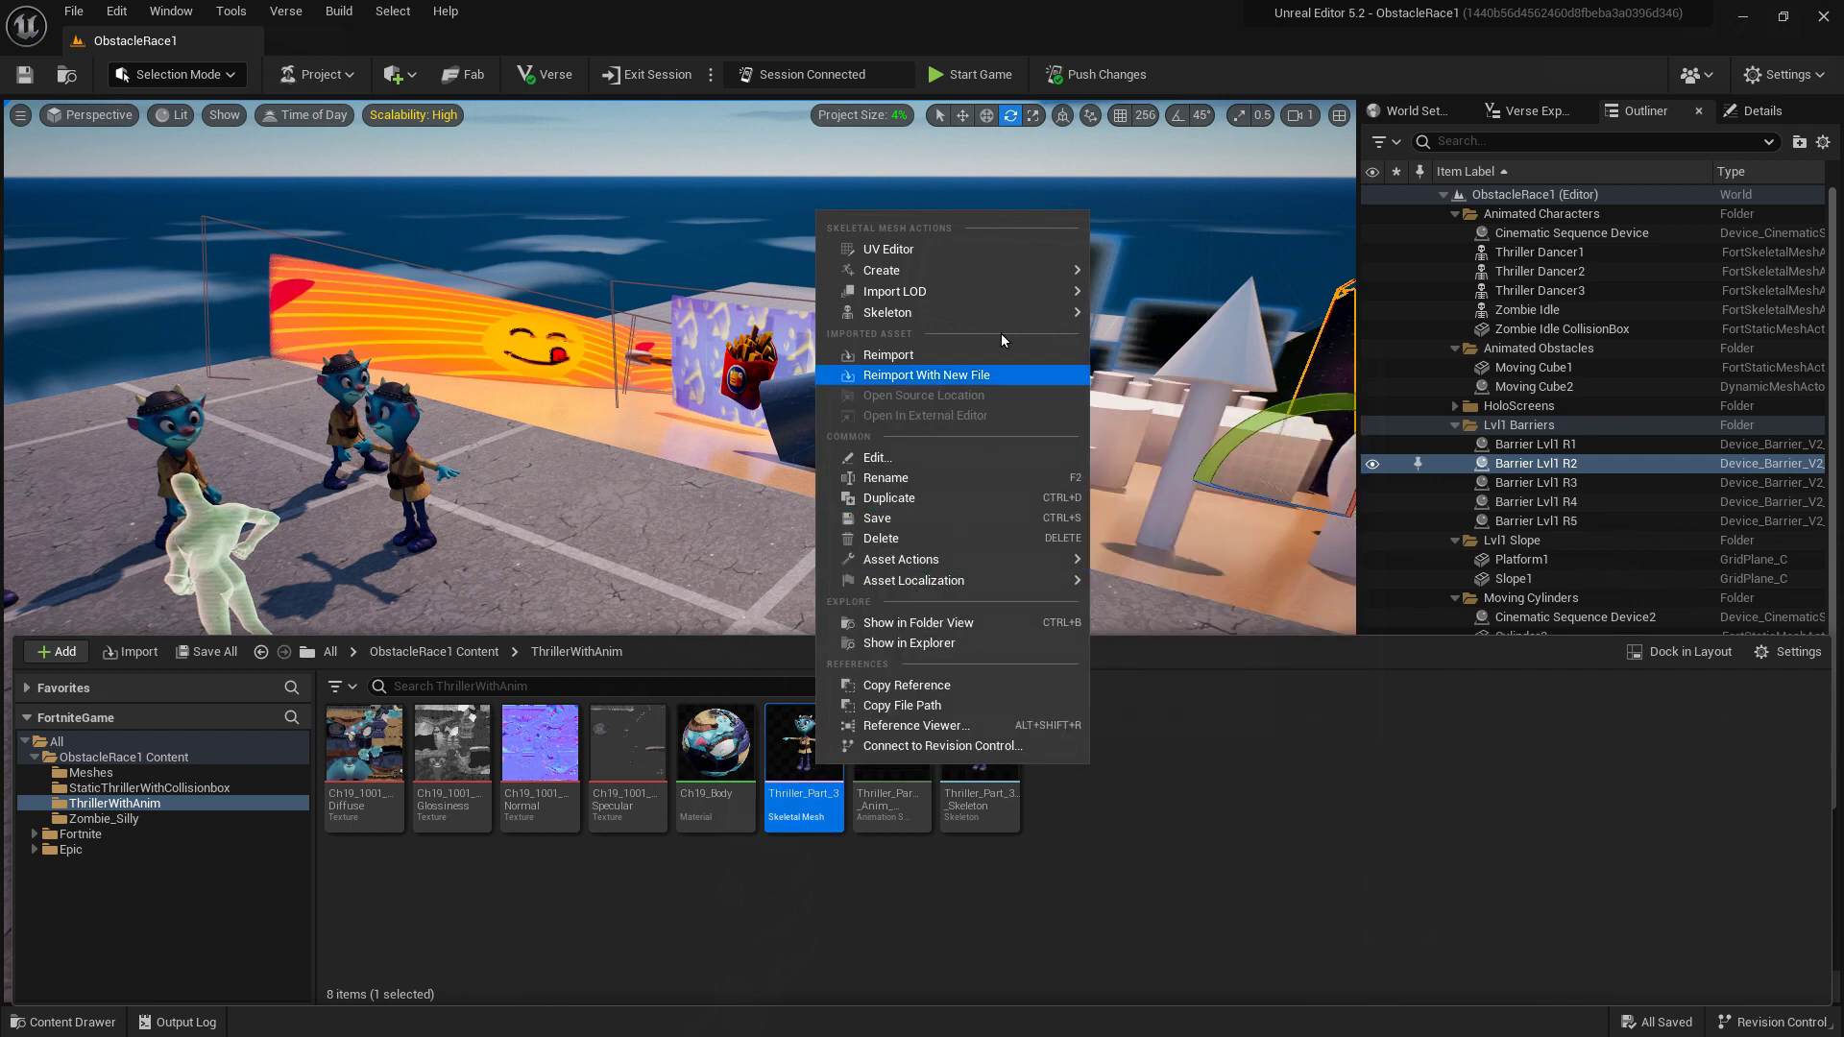
pyautogui.moveTo(882, 271)
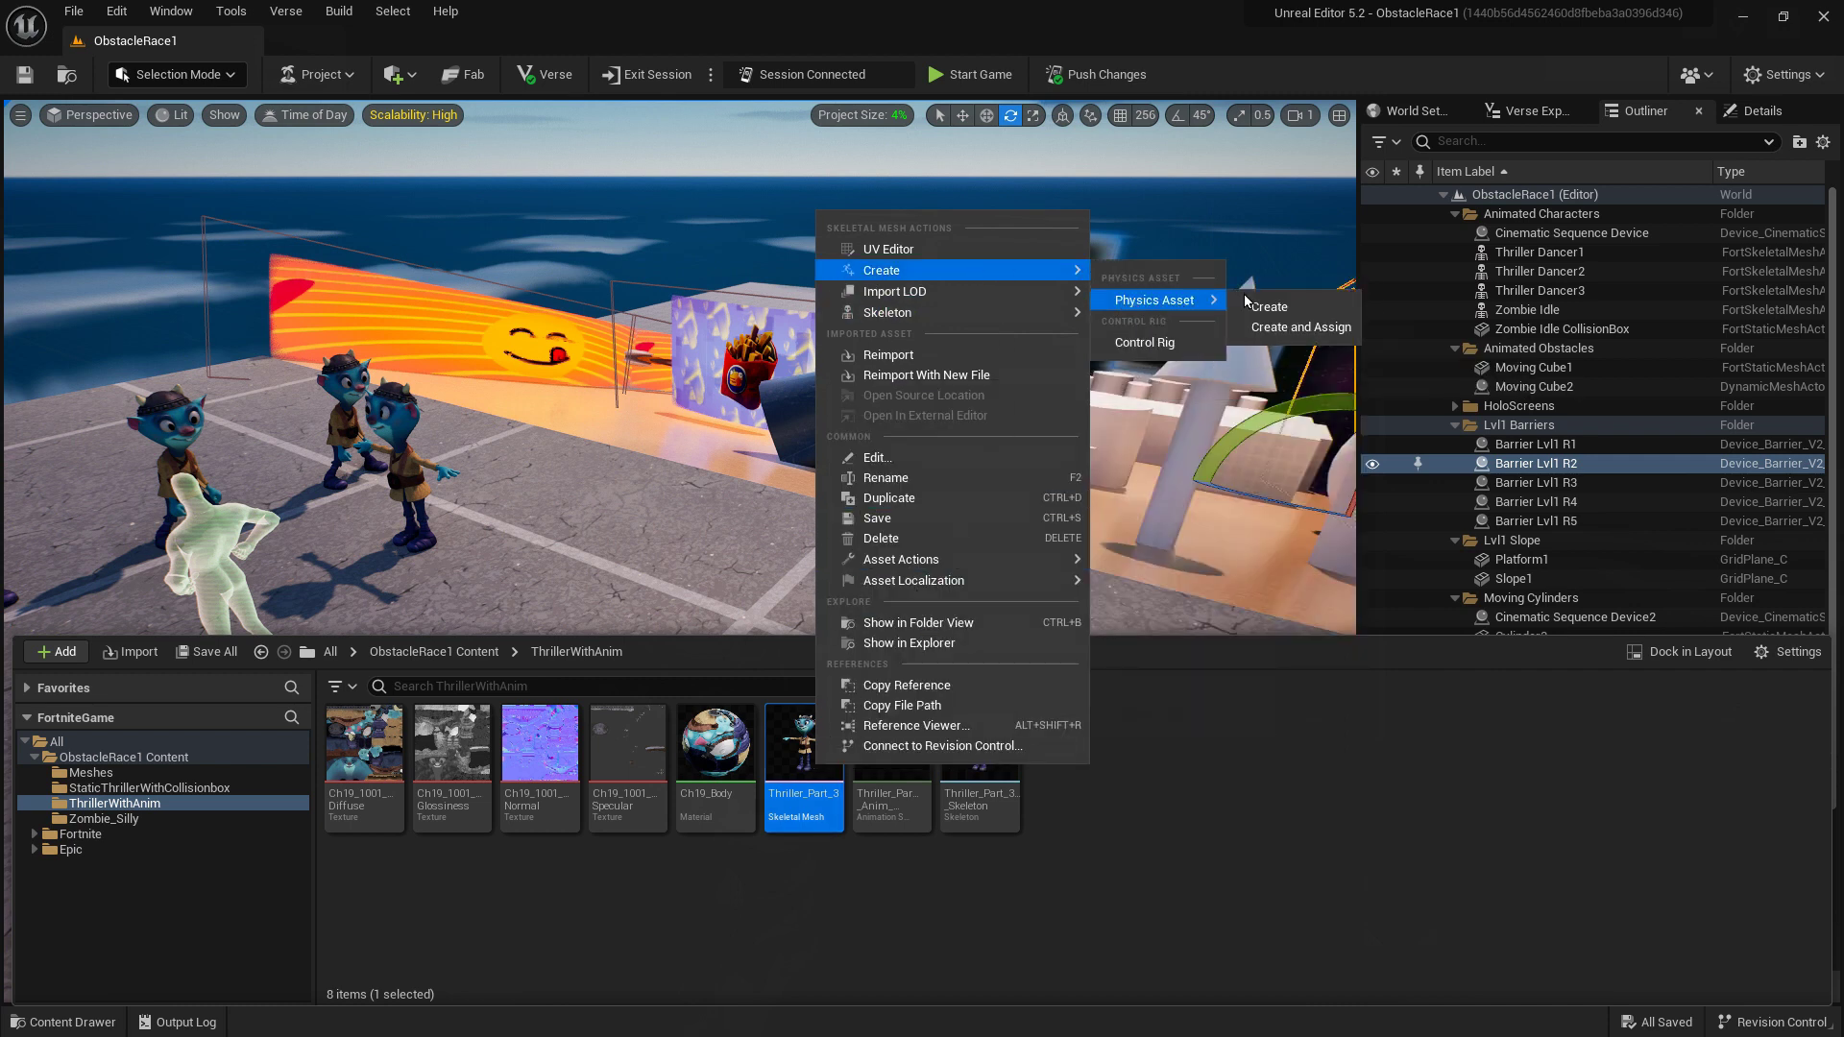
pyautogui.click(1295, 329)
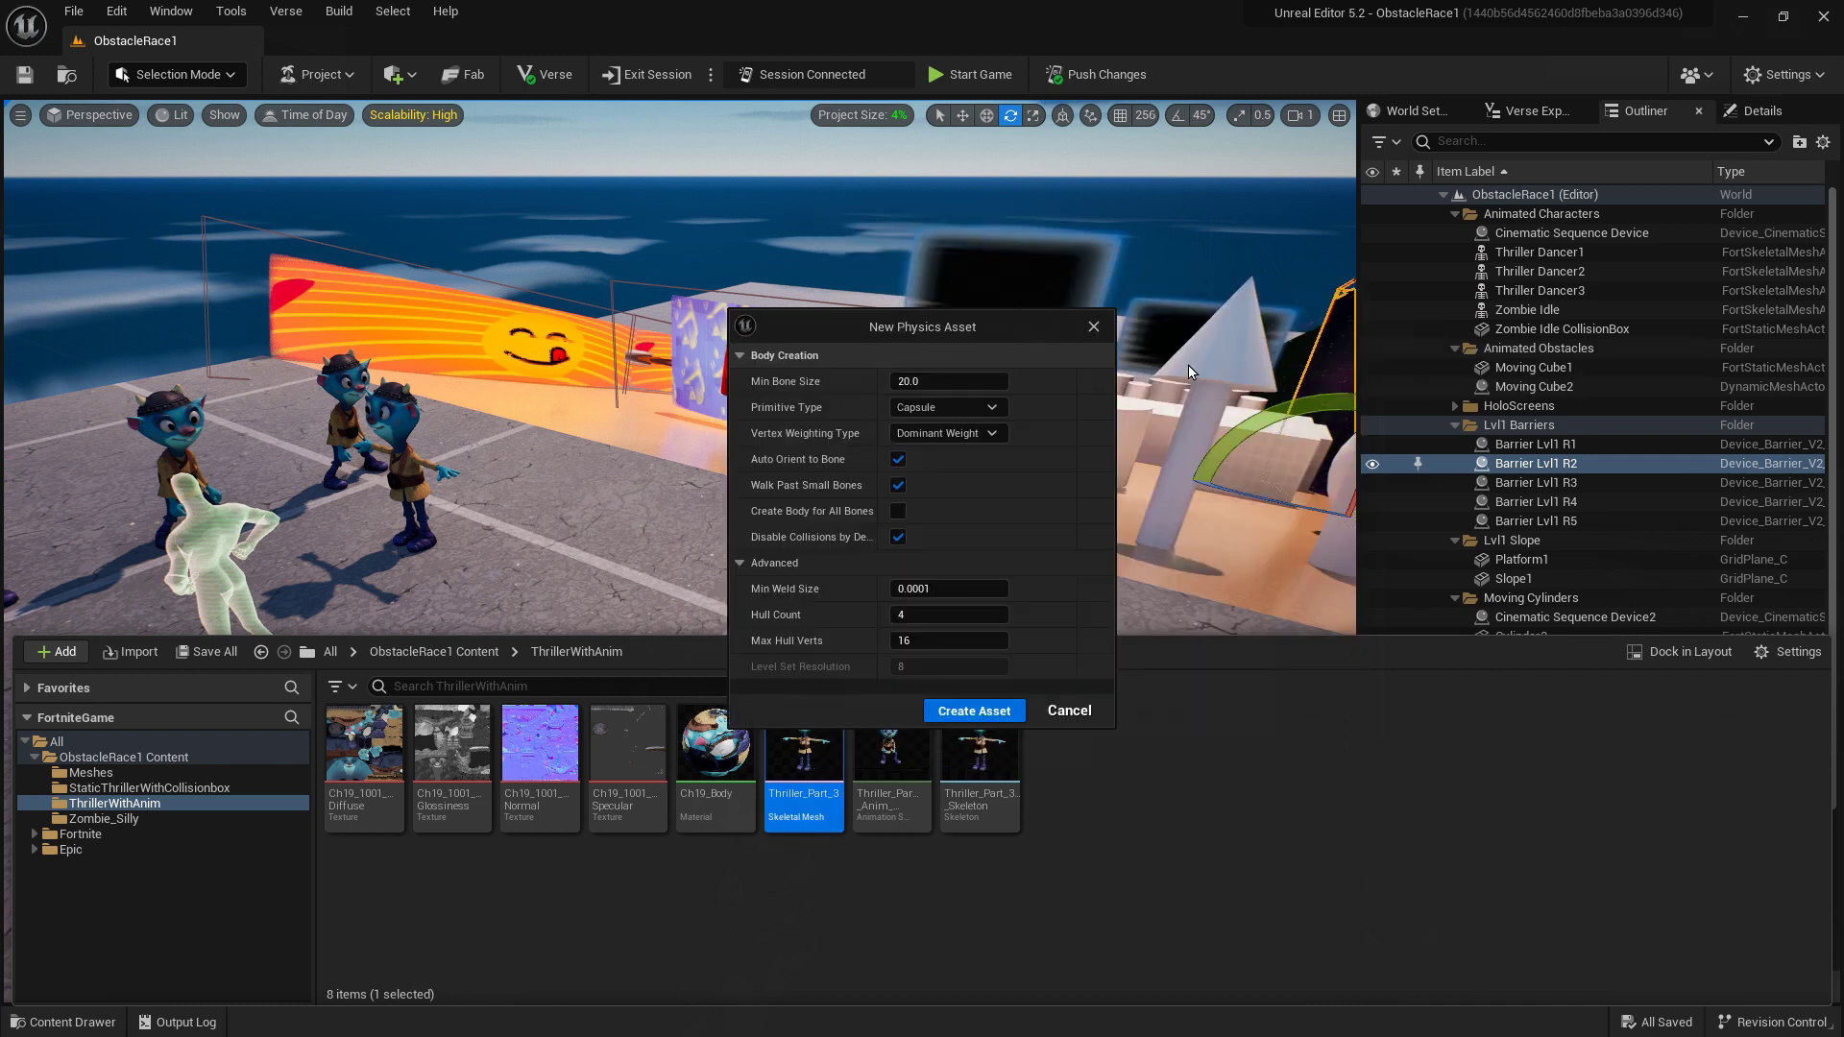
pyautogui.click(976, 713)
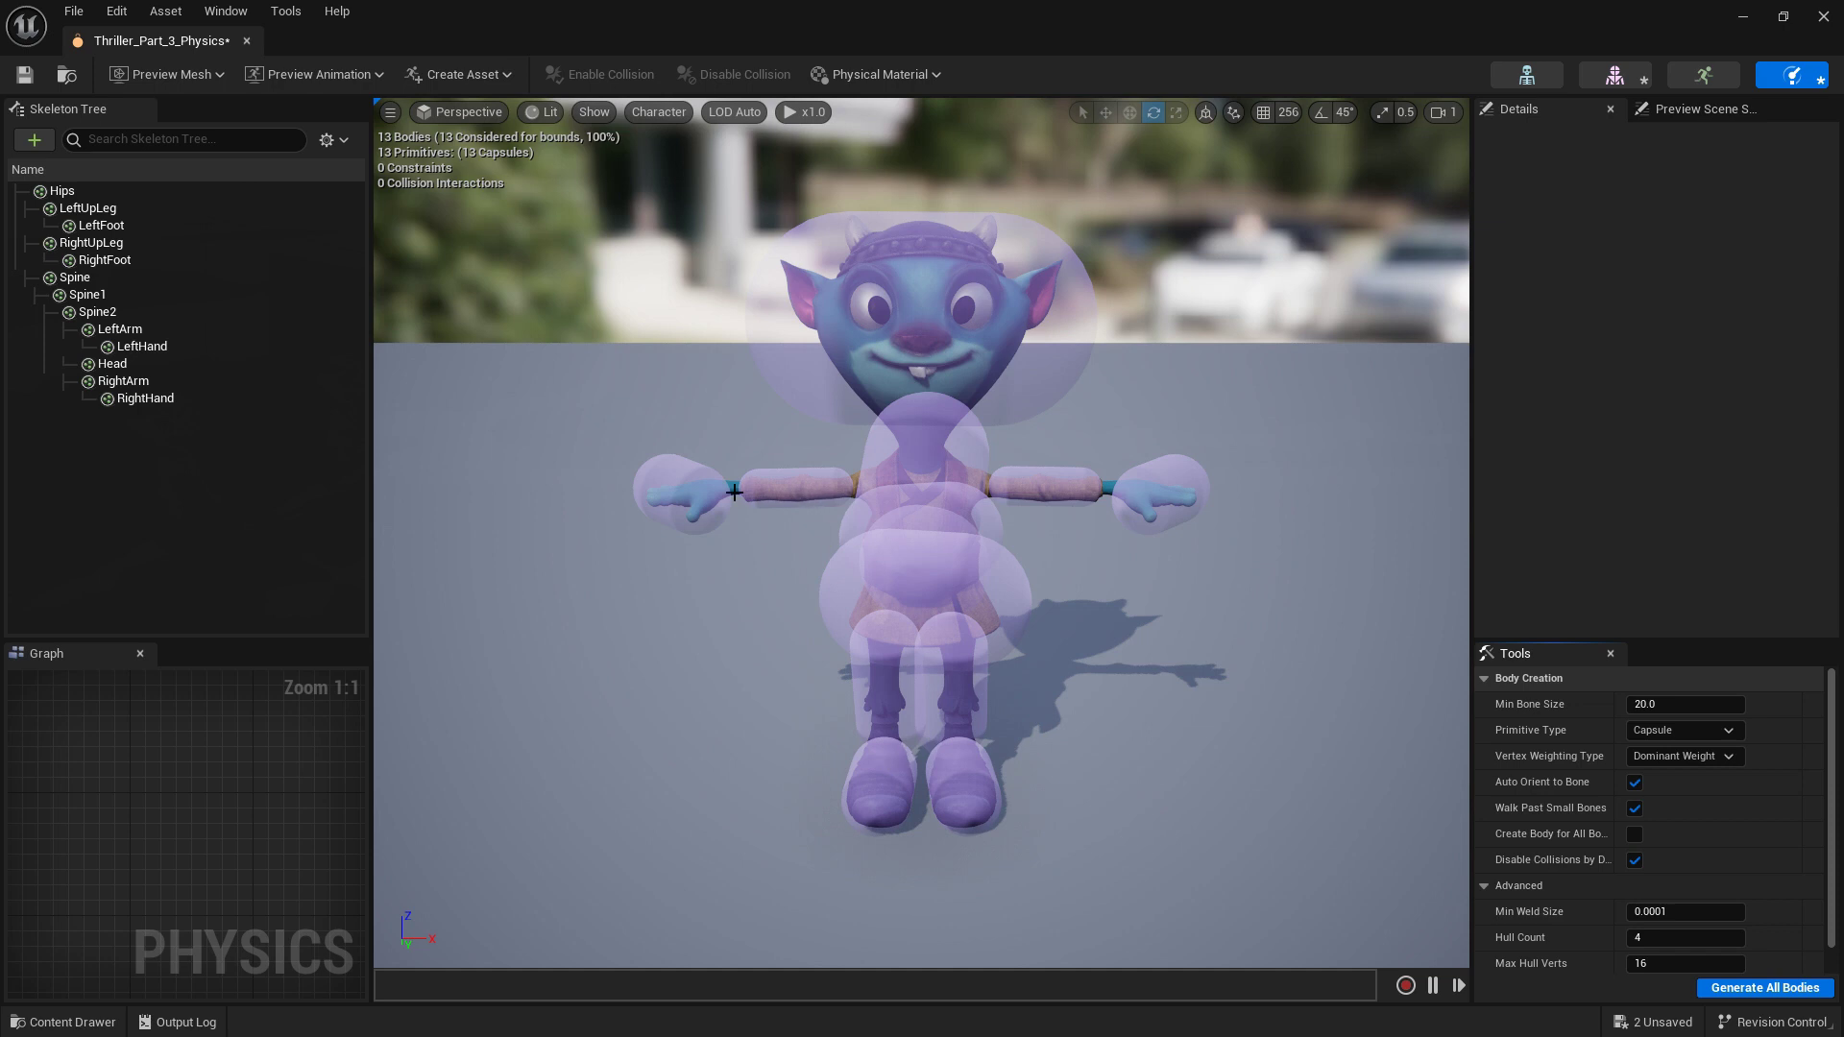
pyautogui.click(89, 209)
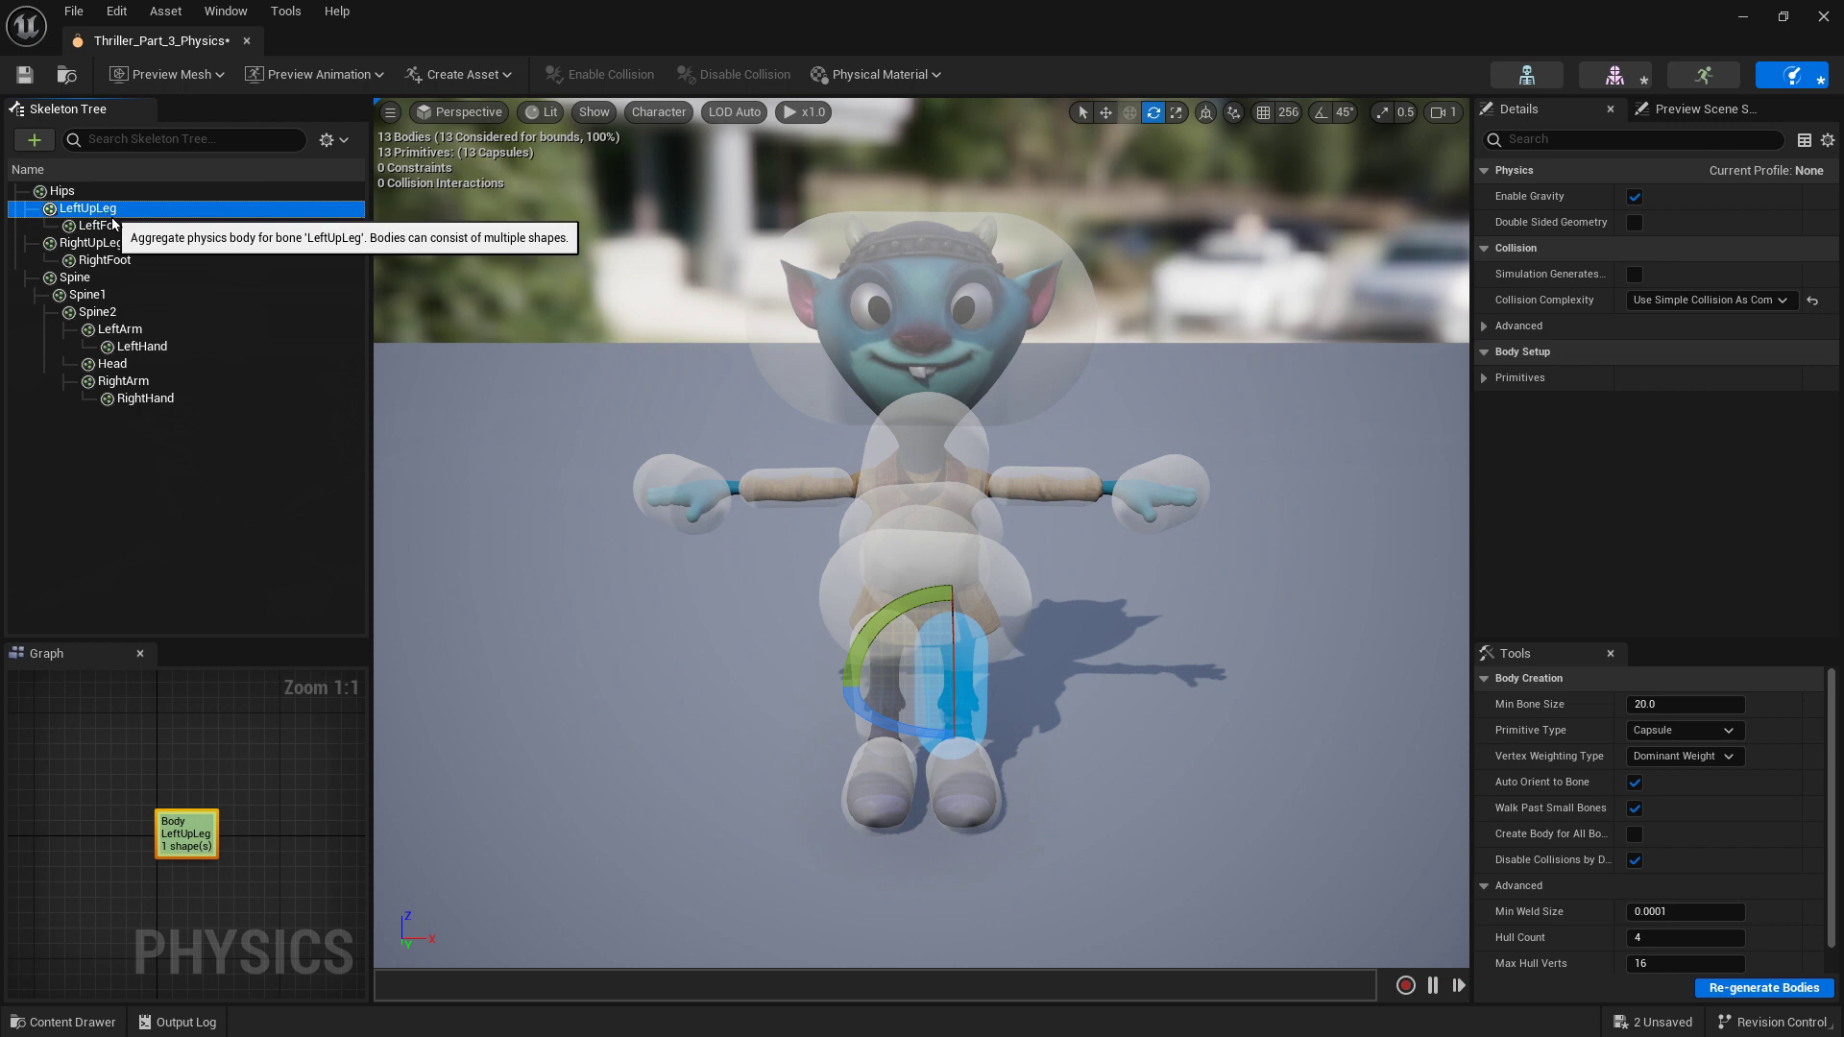
pyautogui.click(100, 247)
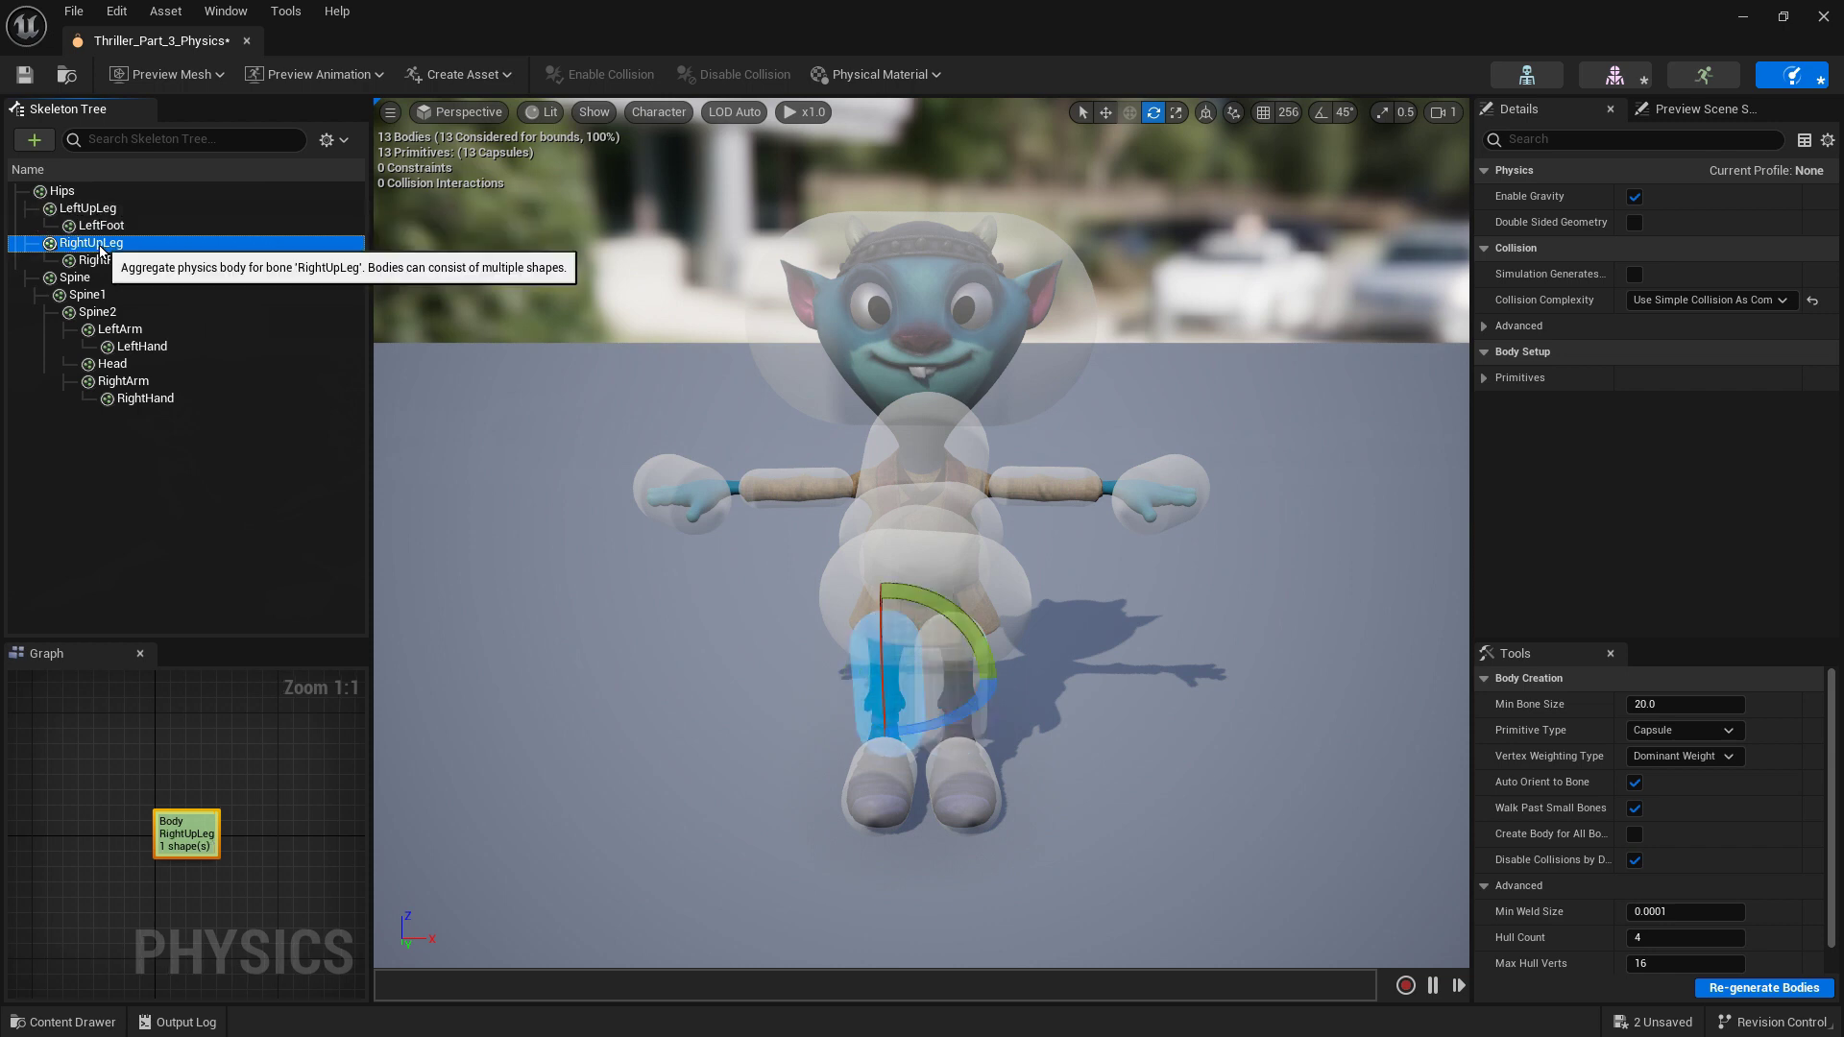
# Step: Save both Thriller_Part_3 assets and close the physics editor
pyautogui.click(76, 277)
pyautogui.click(1657, 1021)
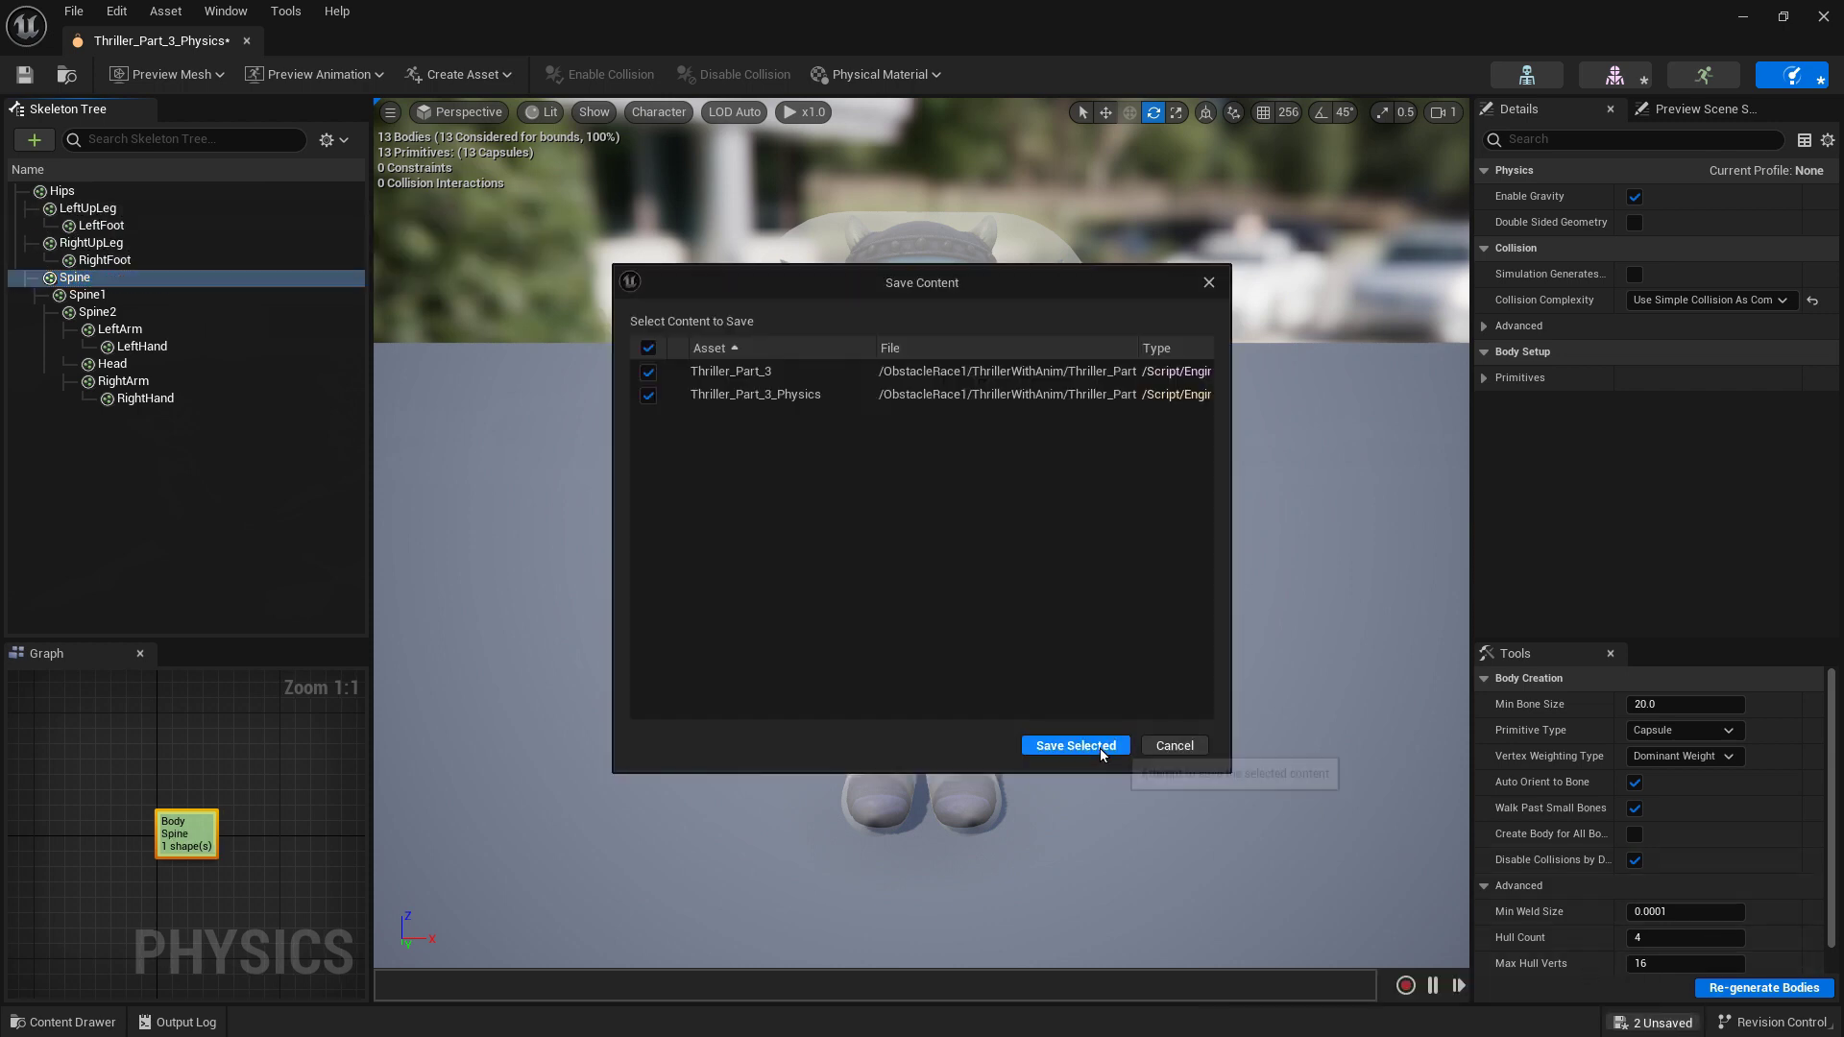
pyautogui.click(1073, 747)
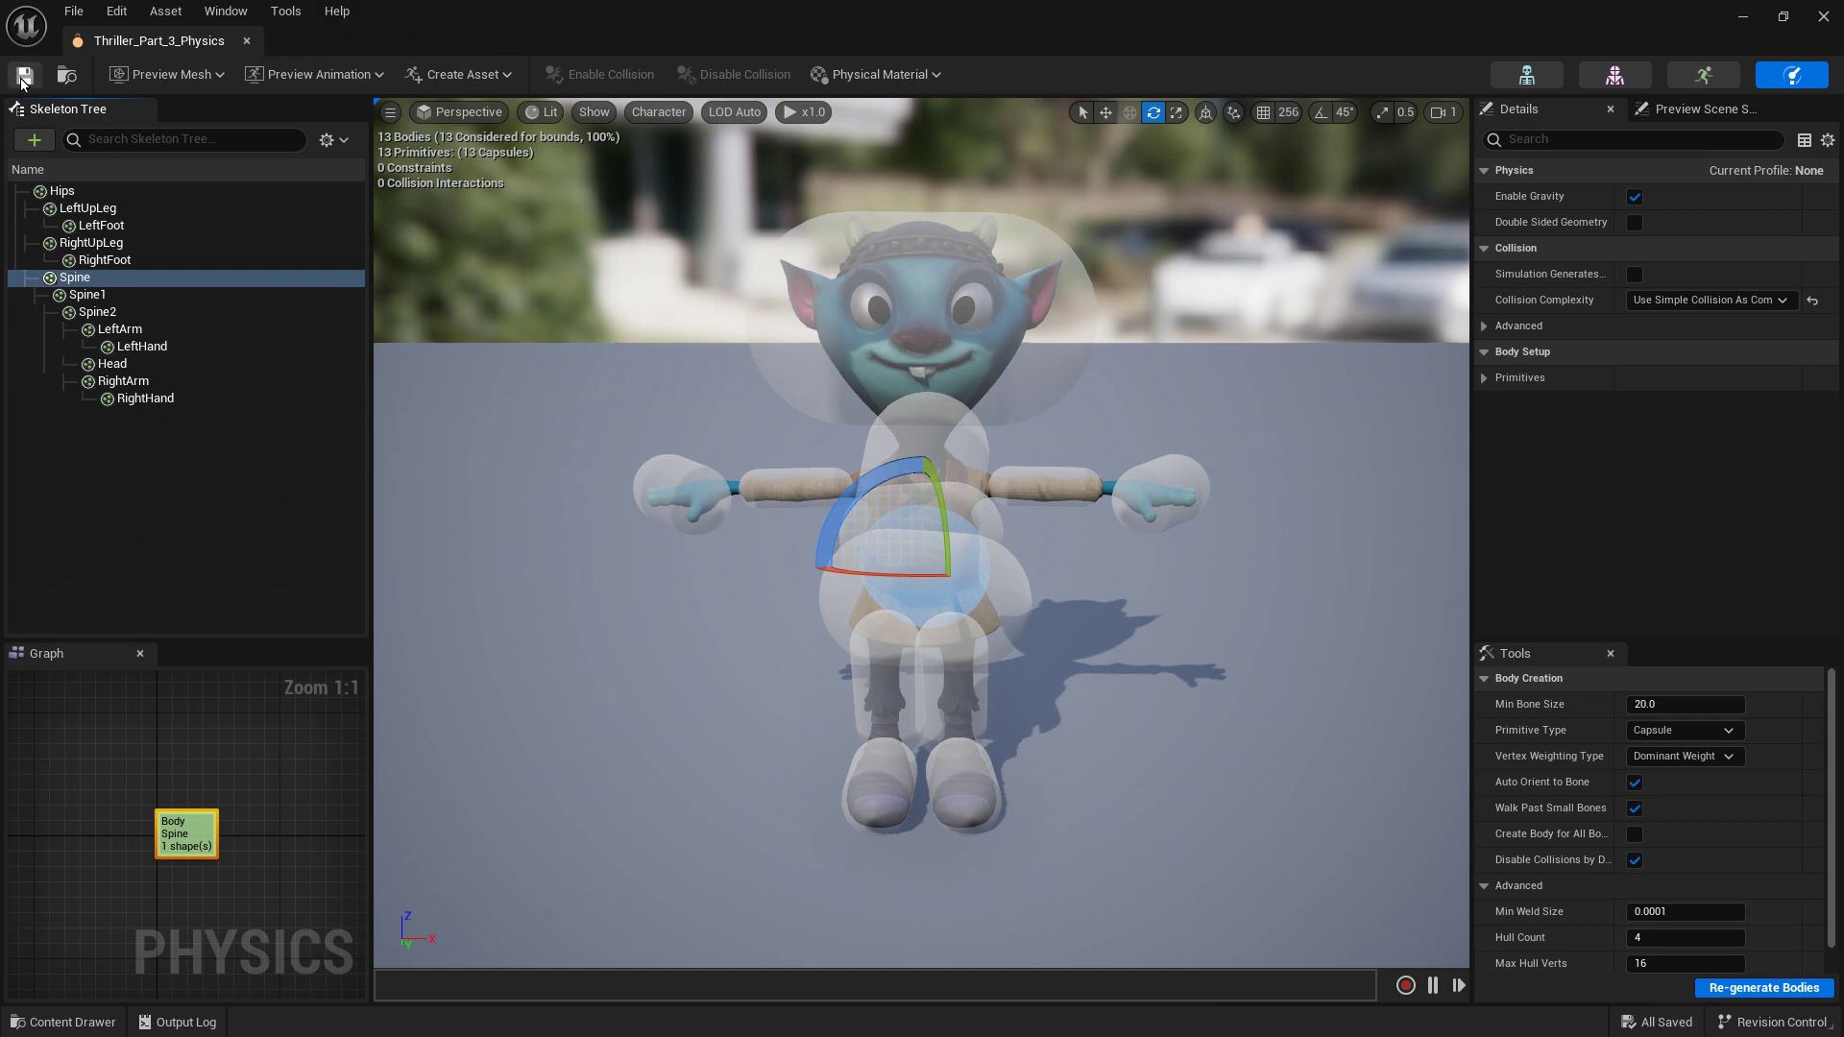
pyautogui.click(240, 41)
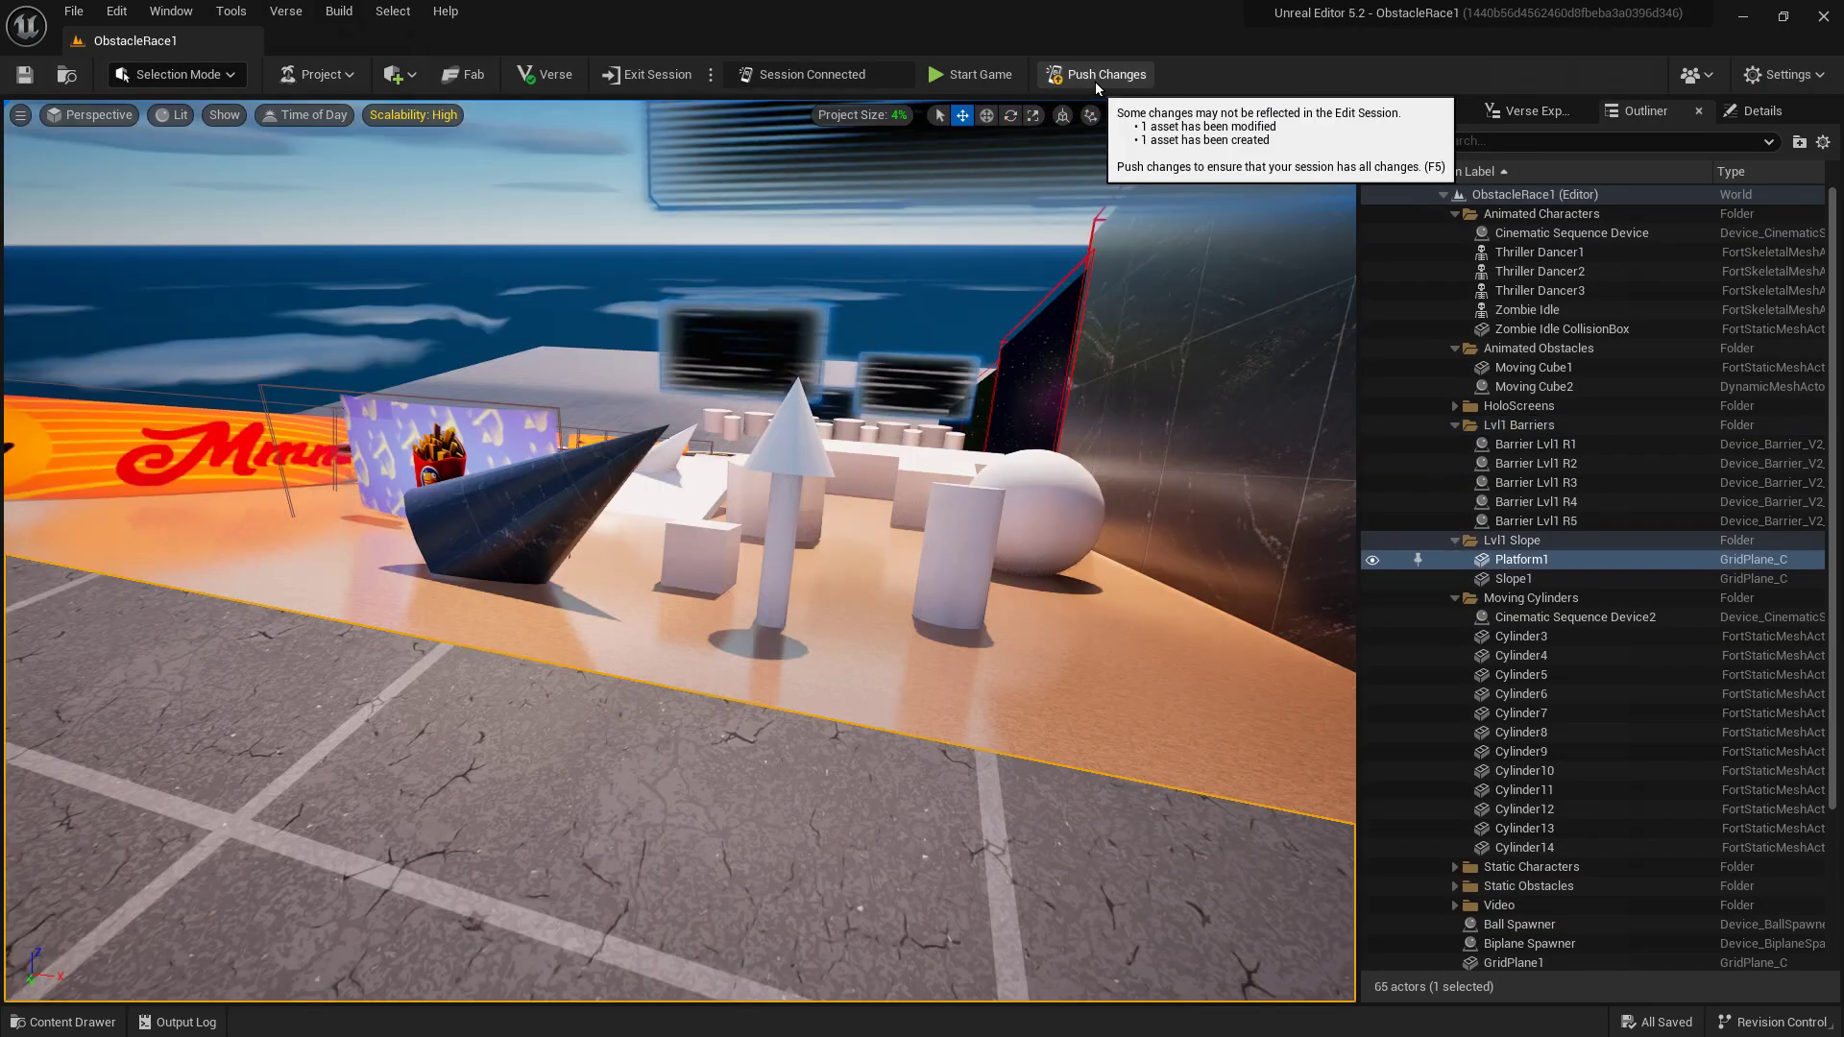
# Step: Push Changes to update the live session with the saved Thriller_Part_3 assets
pyautogui.click(1095, 81)
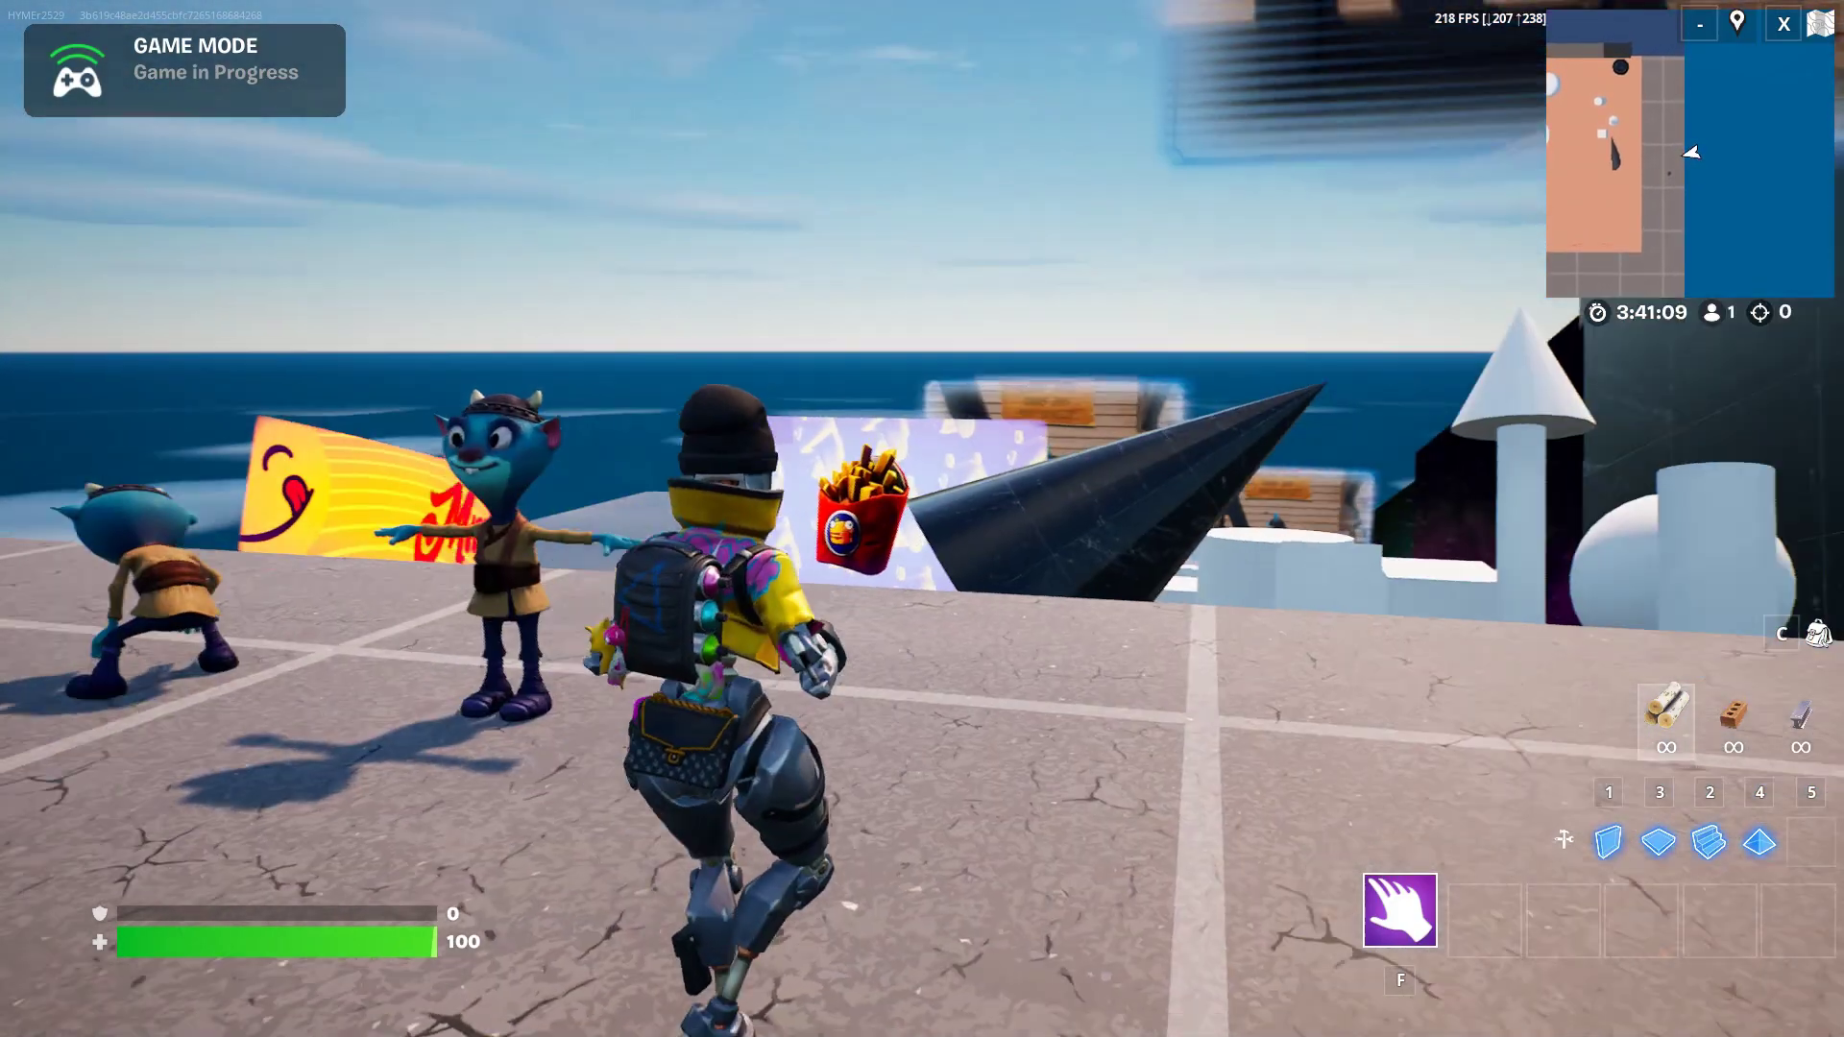
pyautogui.press('w')
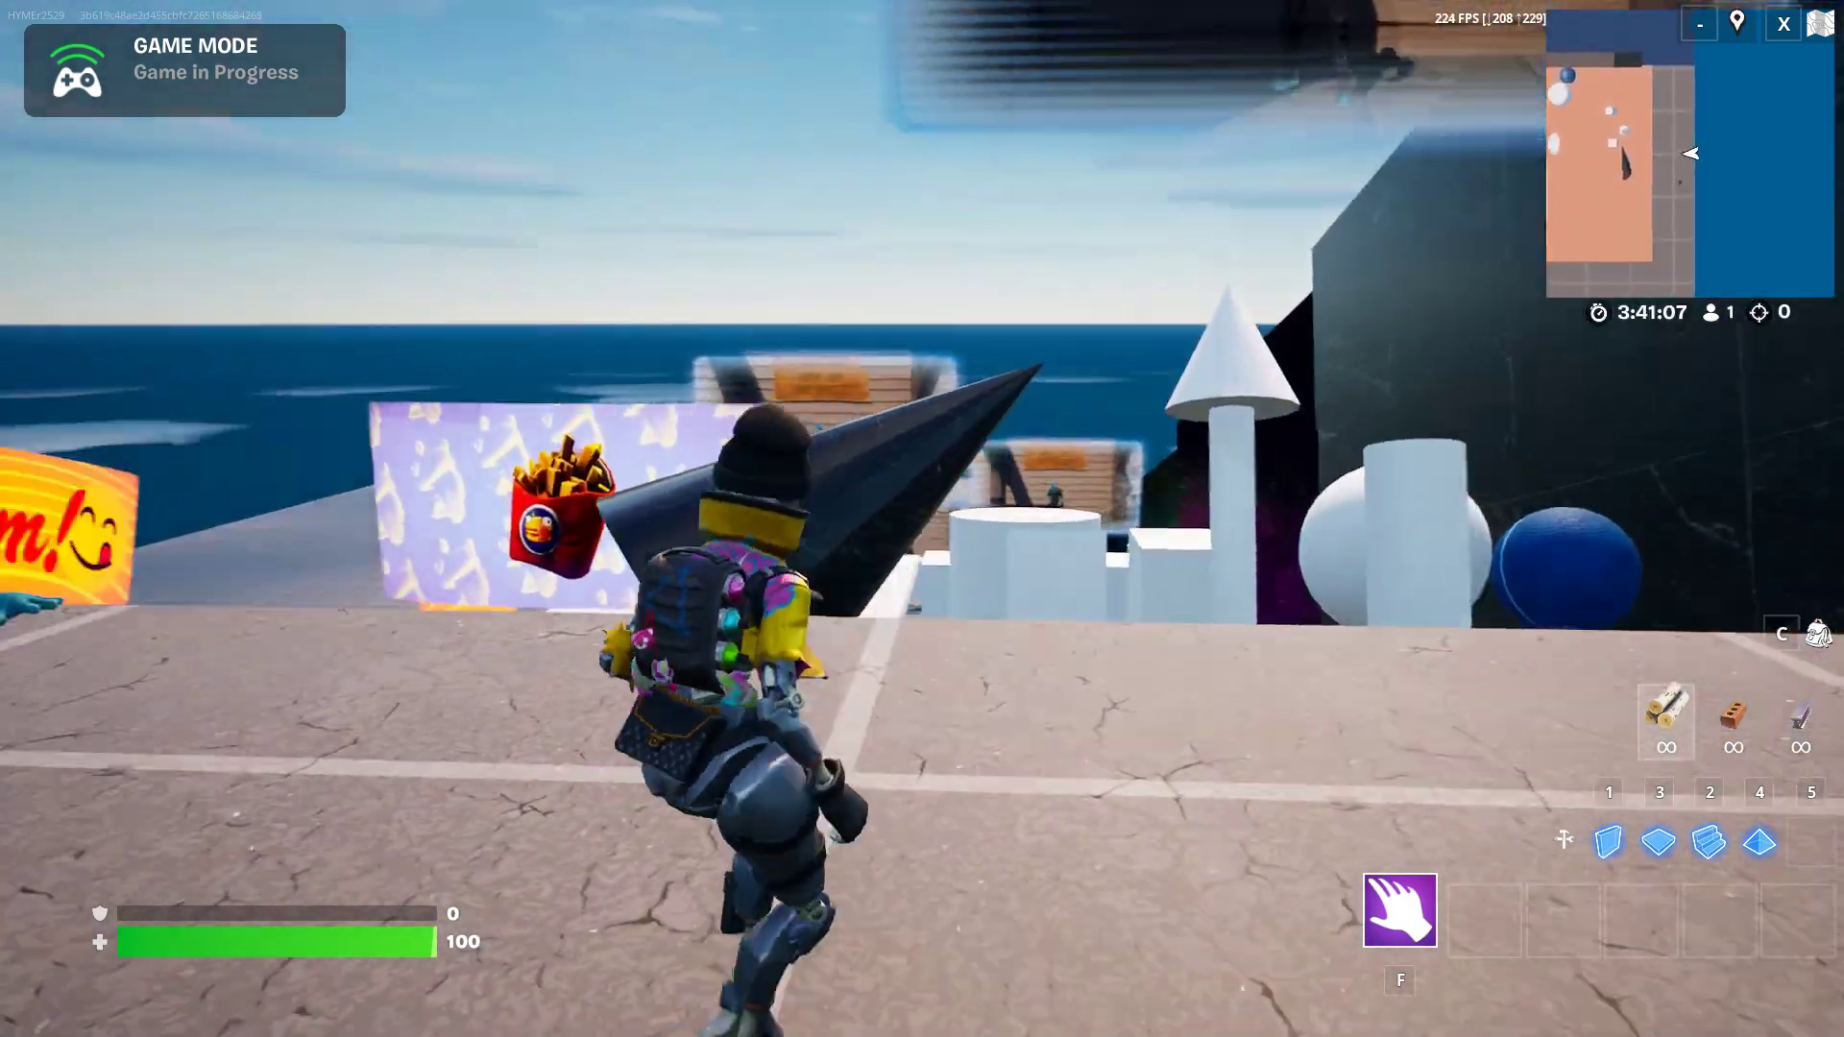
pyautogui.press('w')
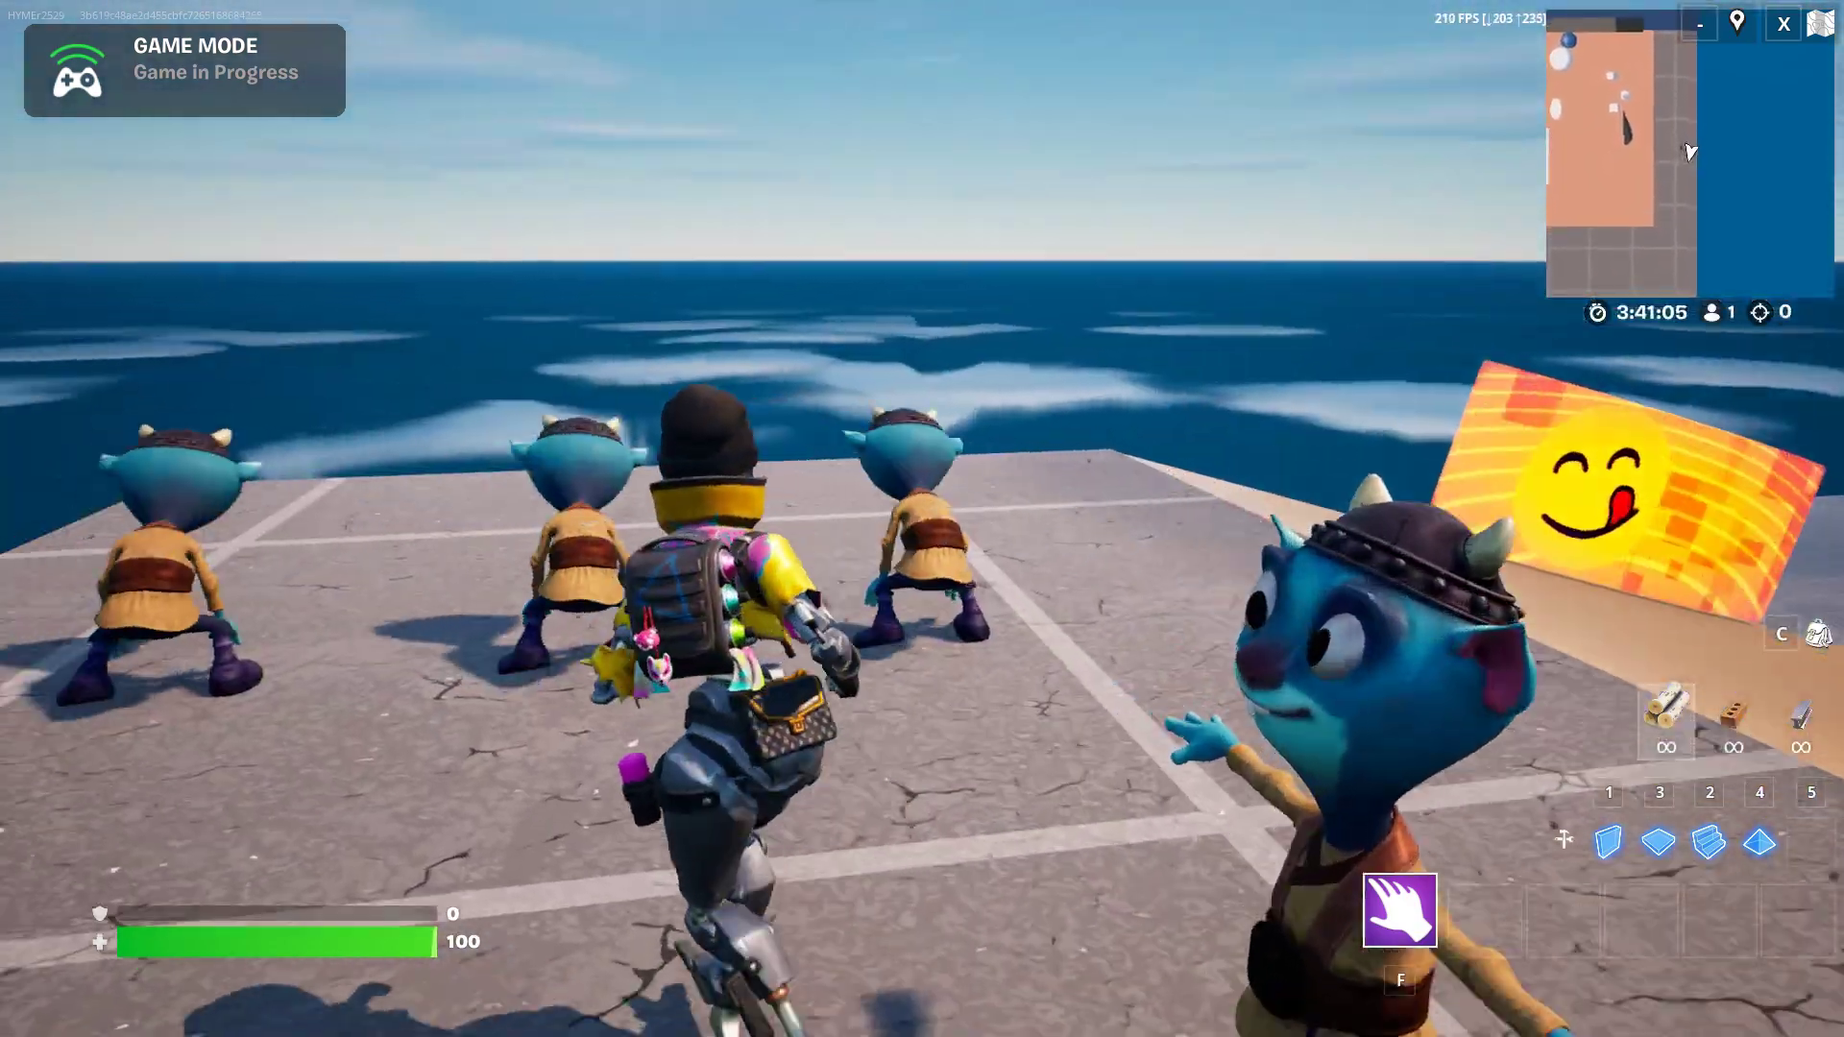
pyautogui.press('w')
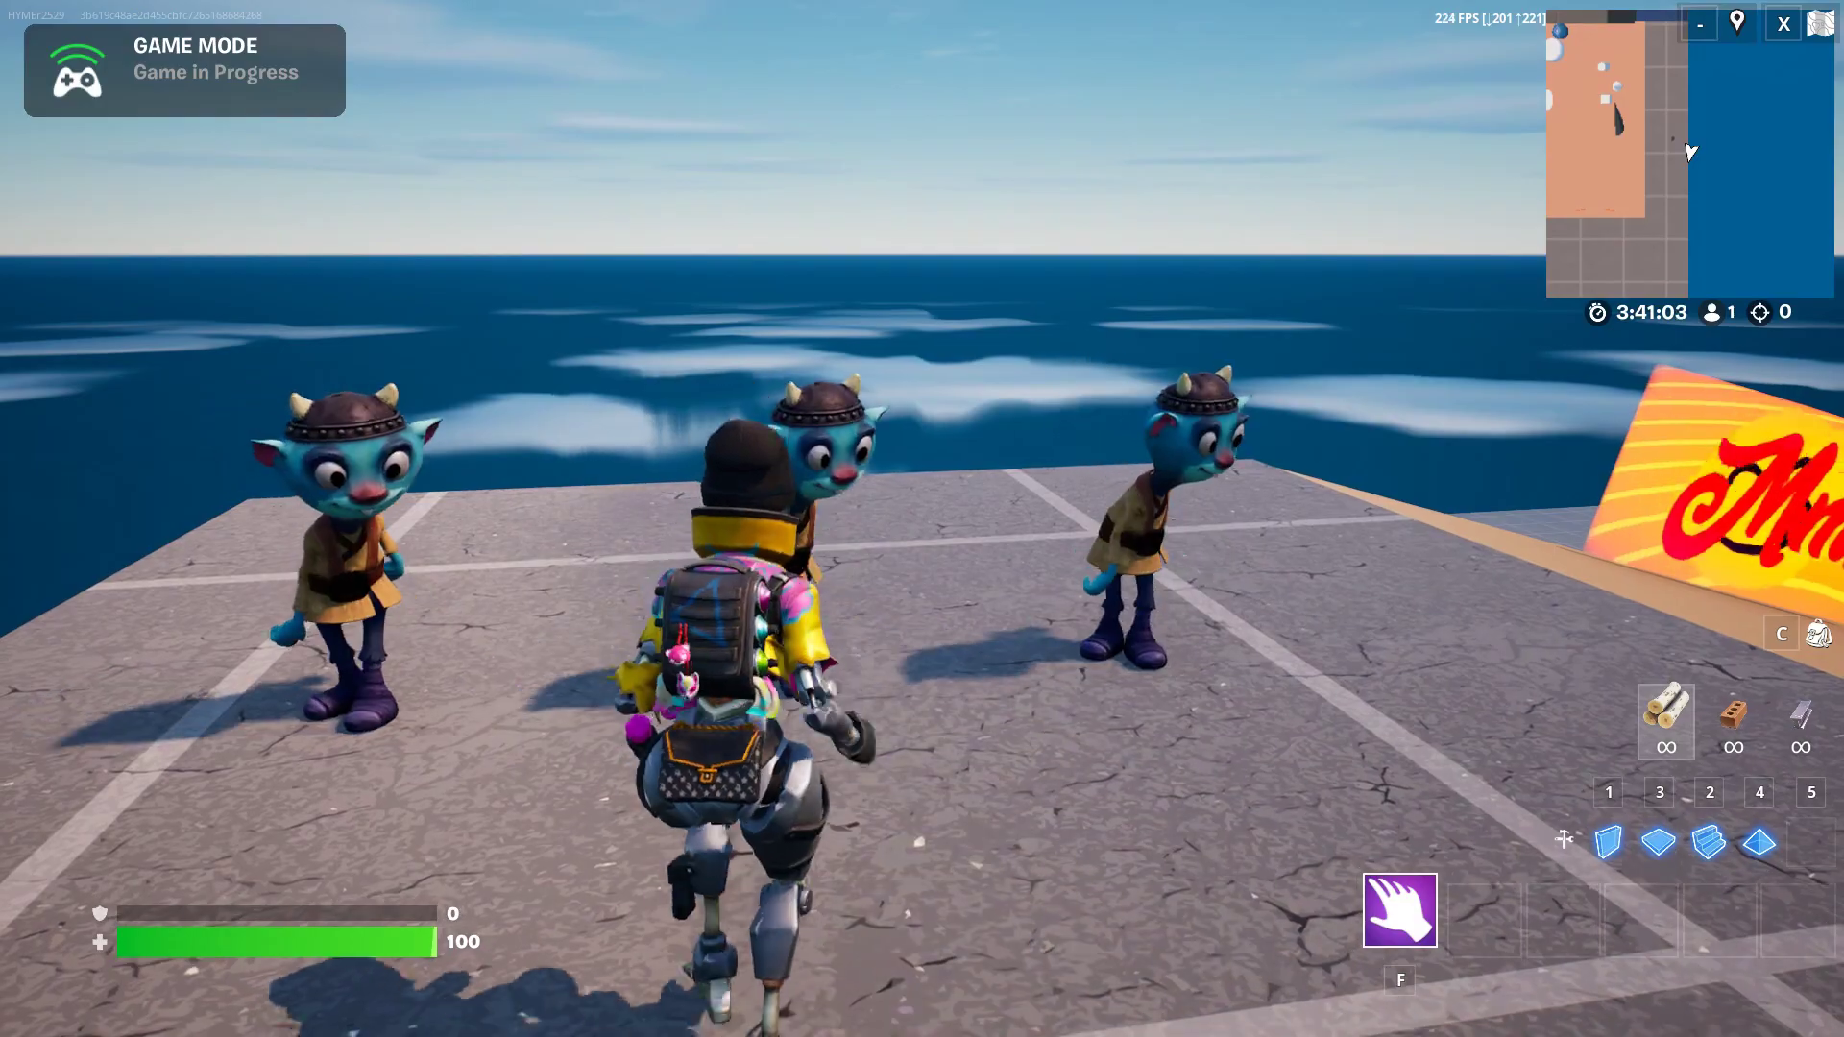
pyautogui.press('w')
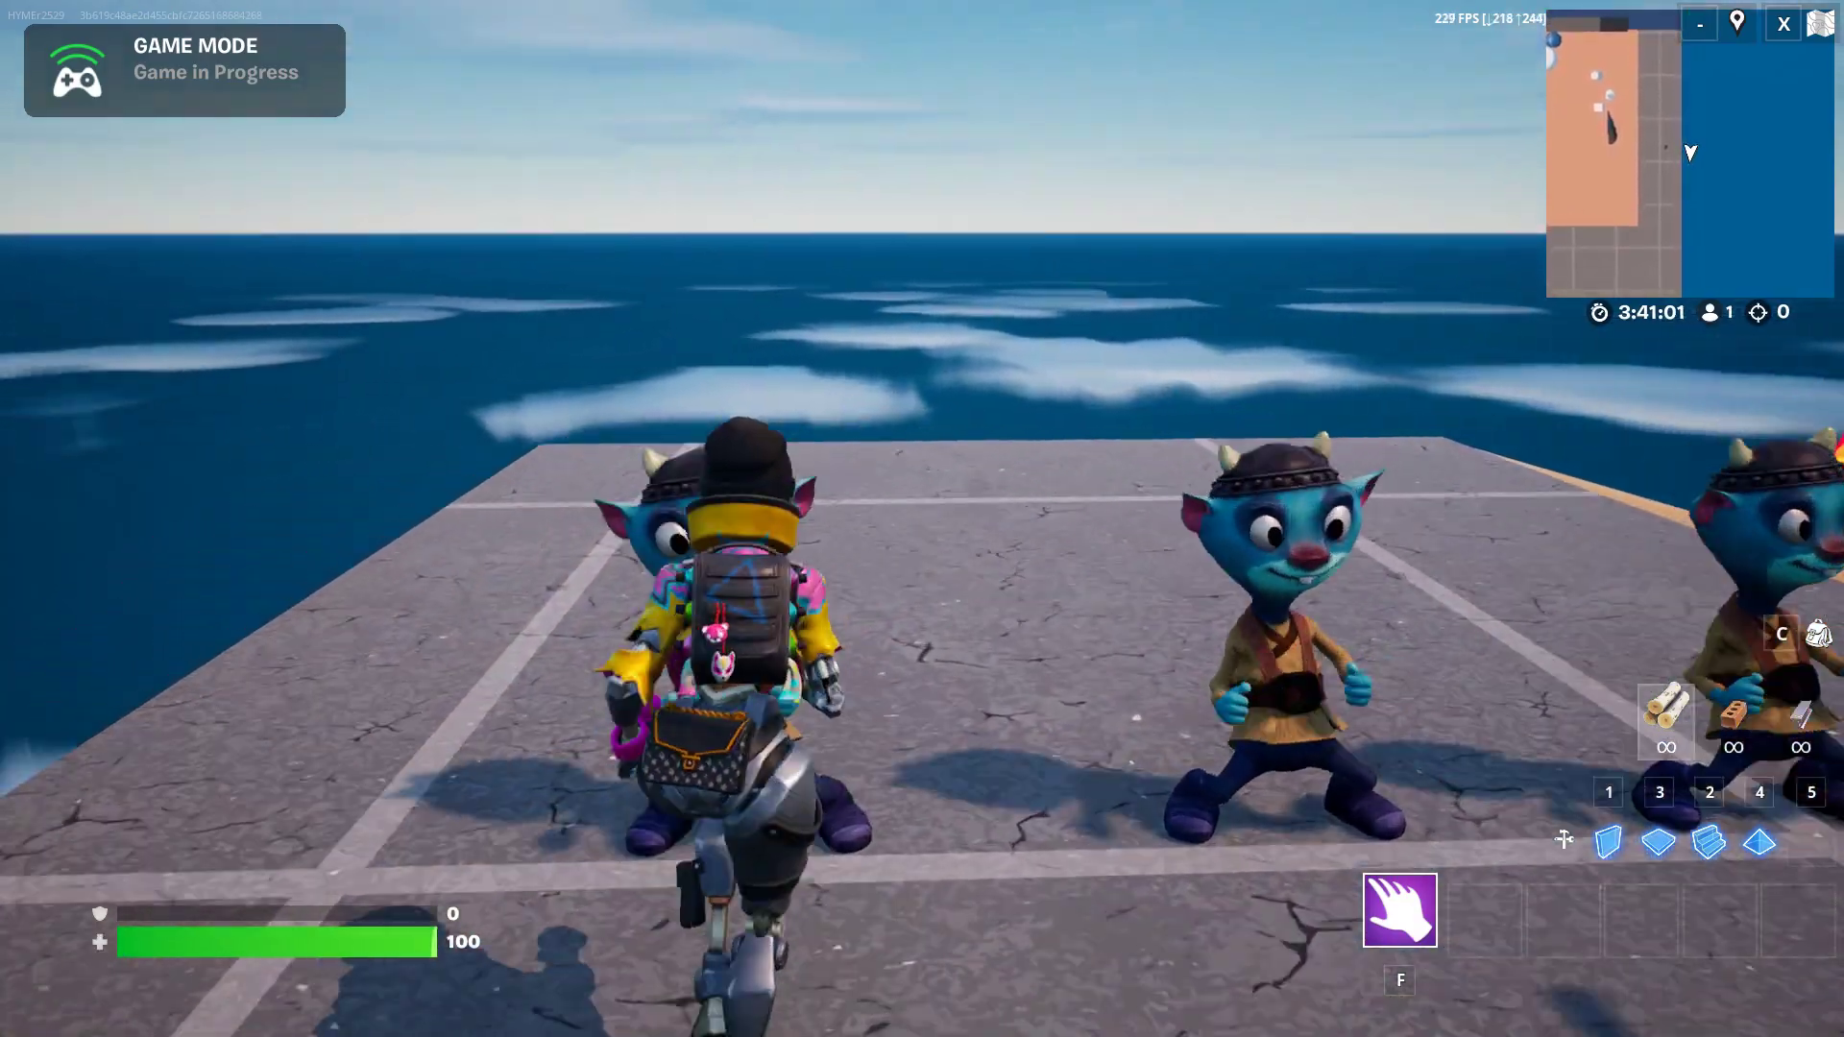
pyautogui.press('w')
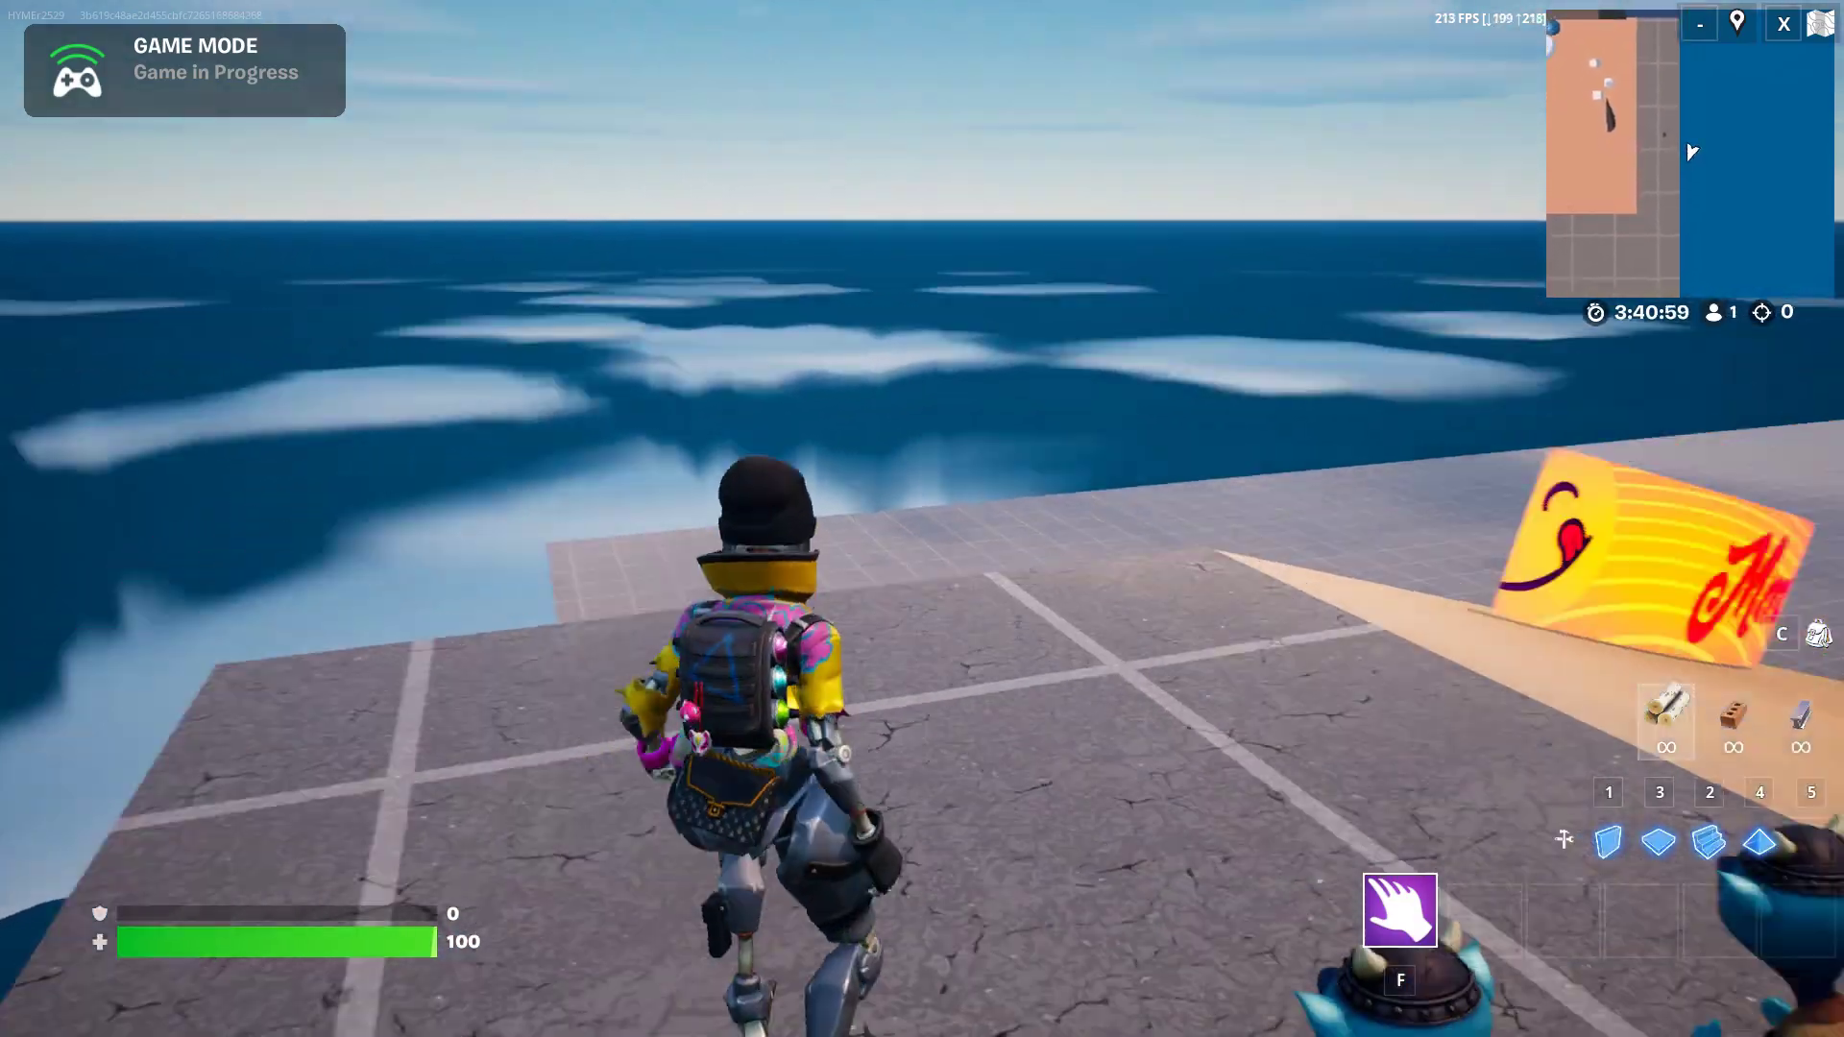
pyautogui.press('w')
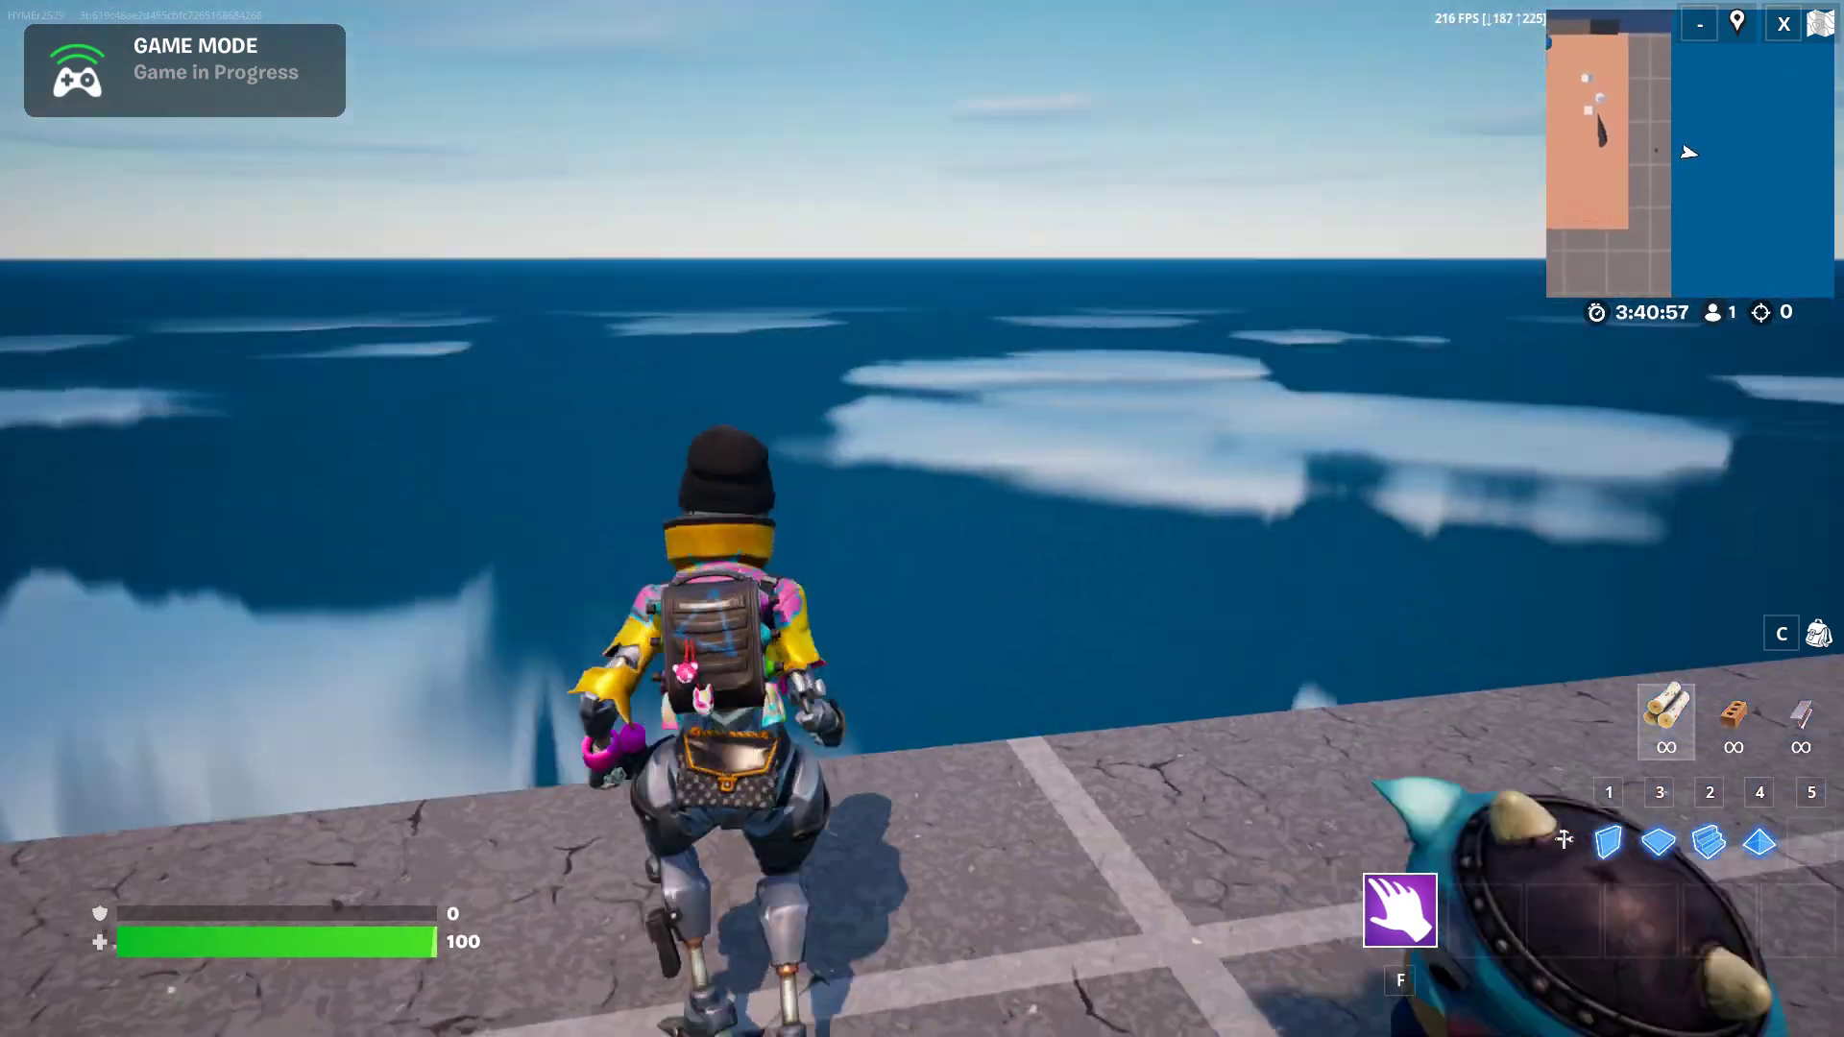
pyautogui.press('w')
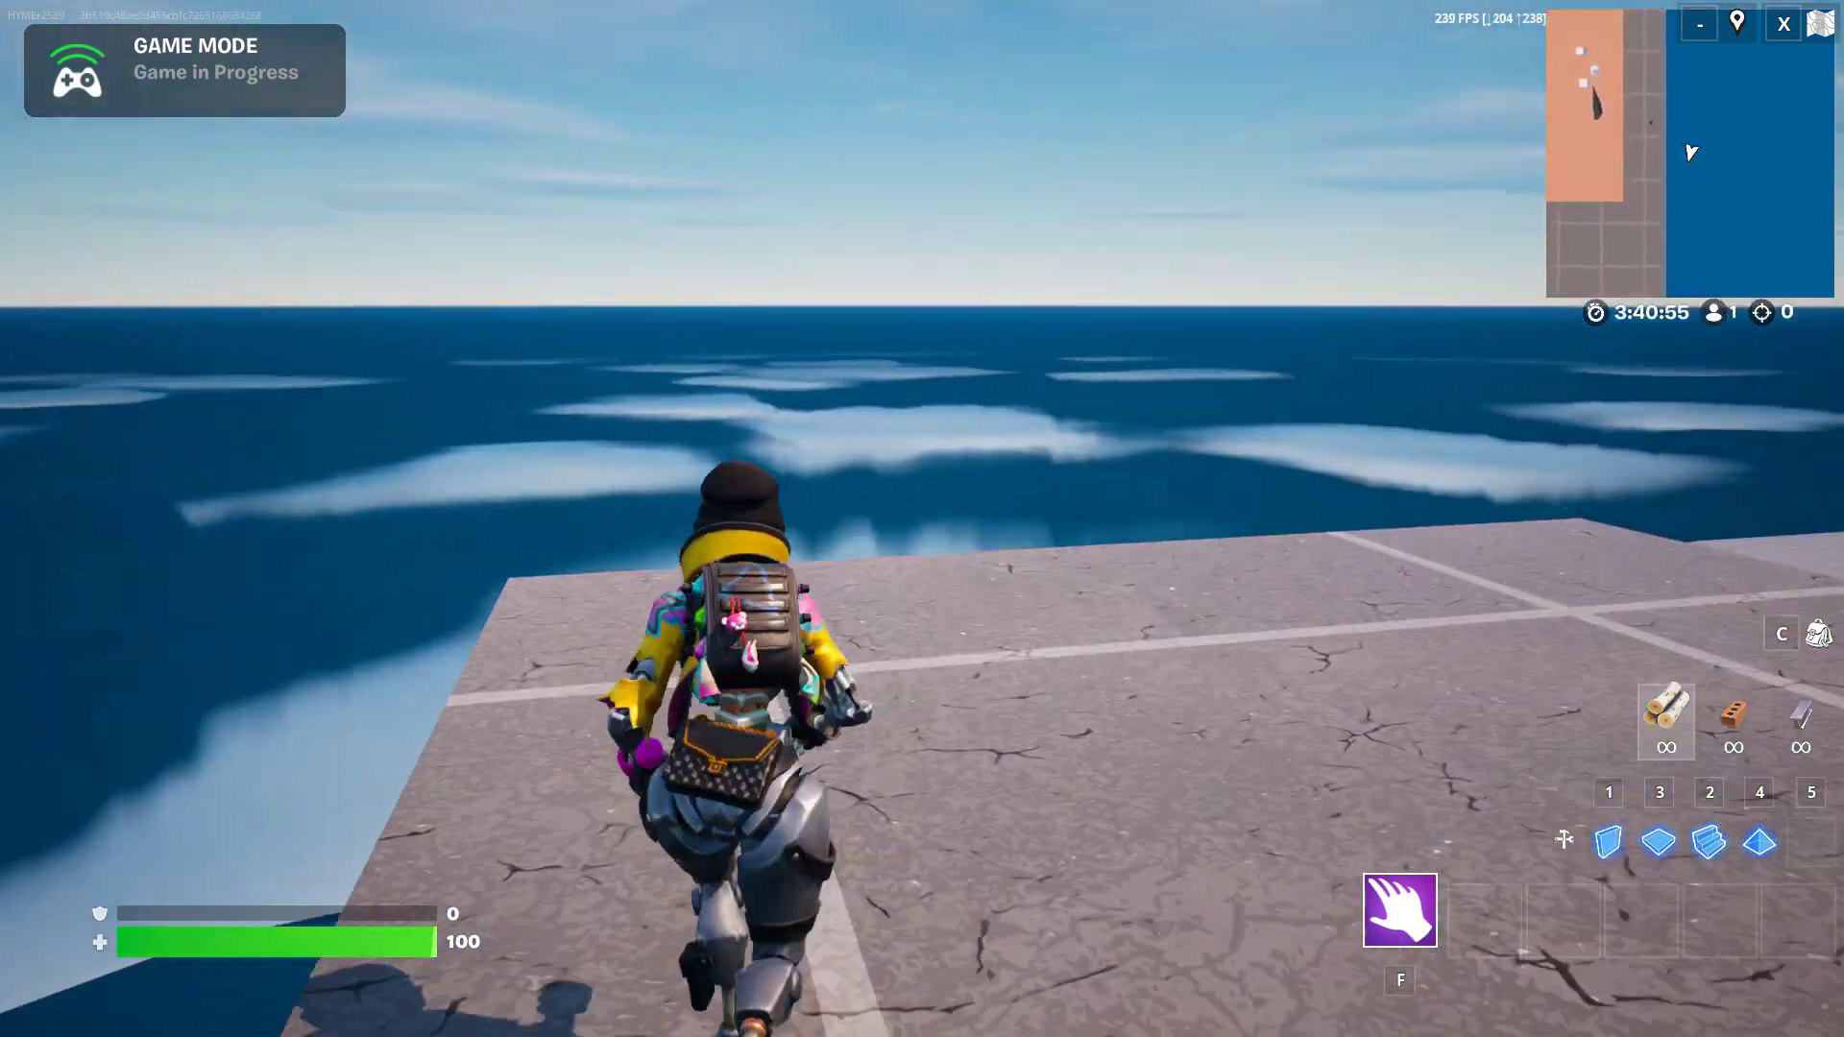
pyautogui.press('w')
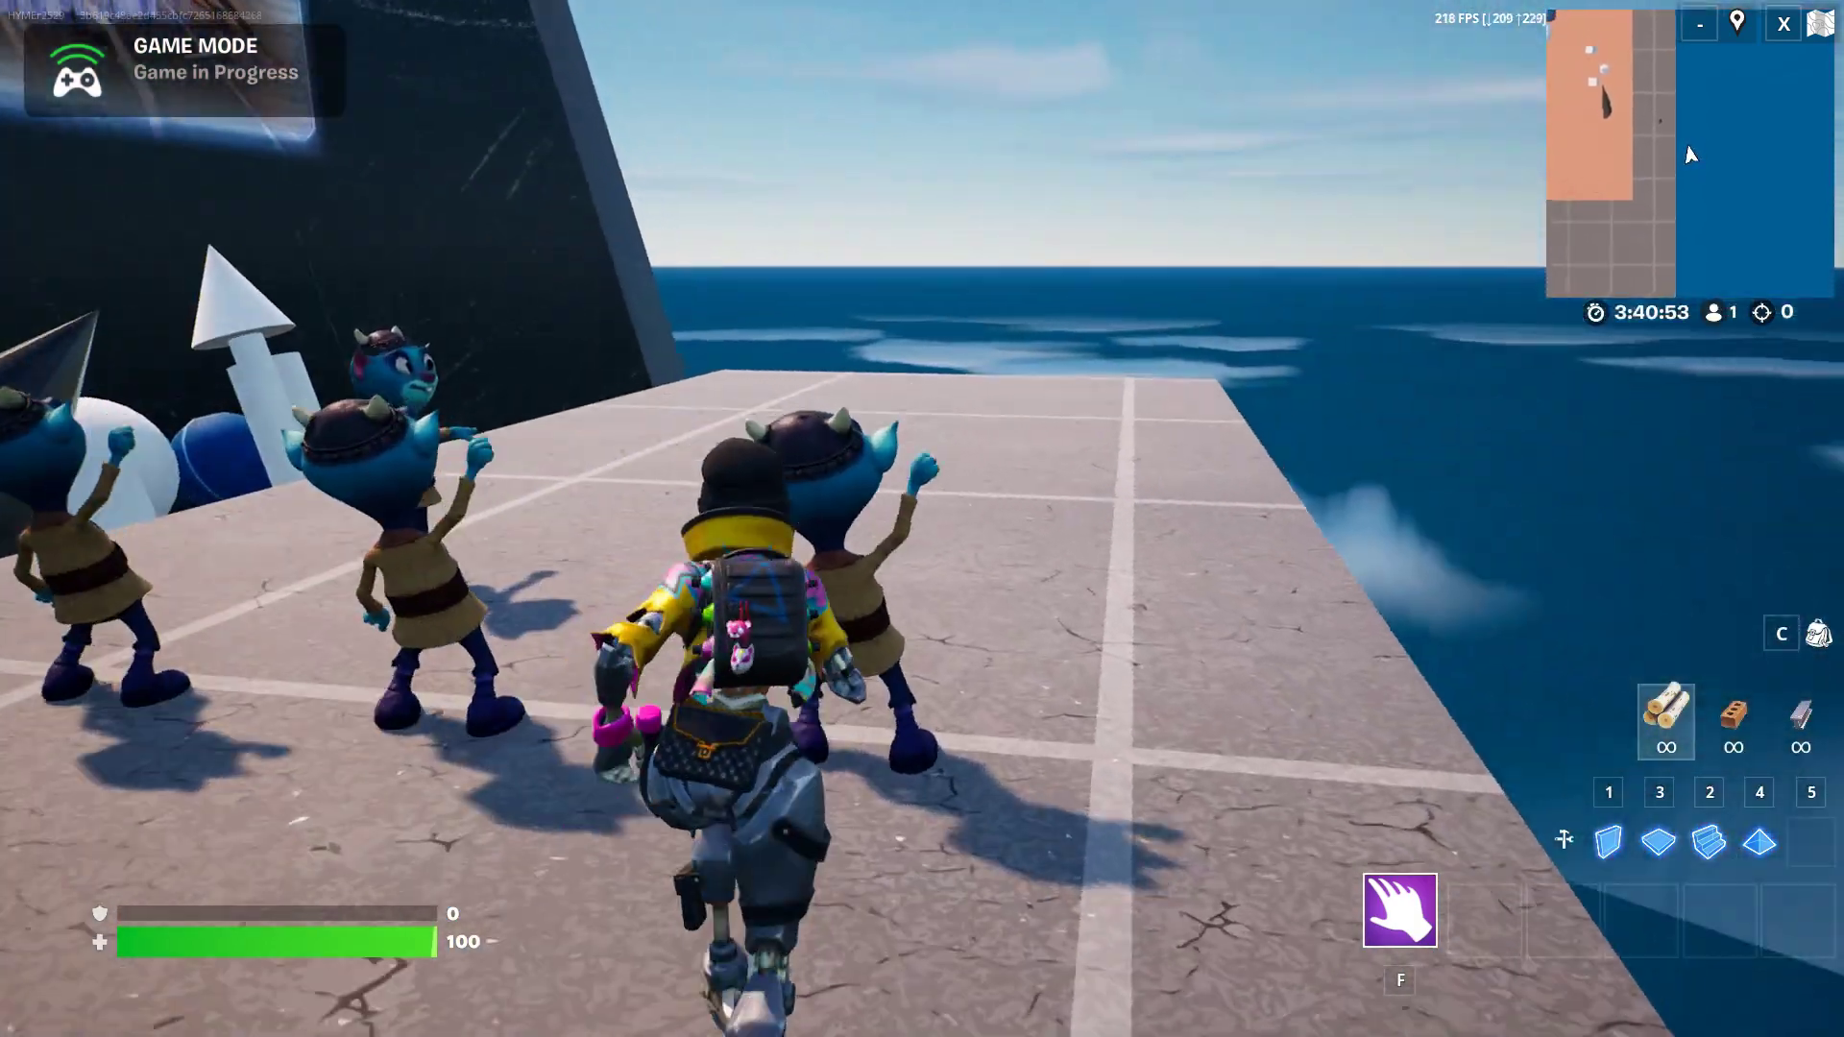
pyautogui.press('w')
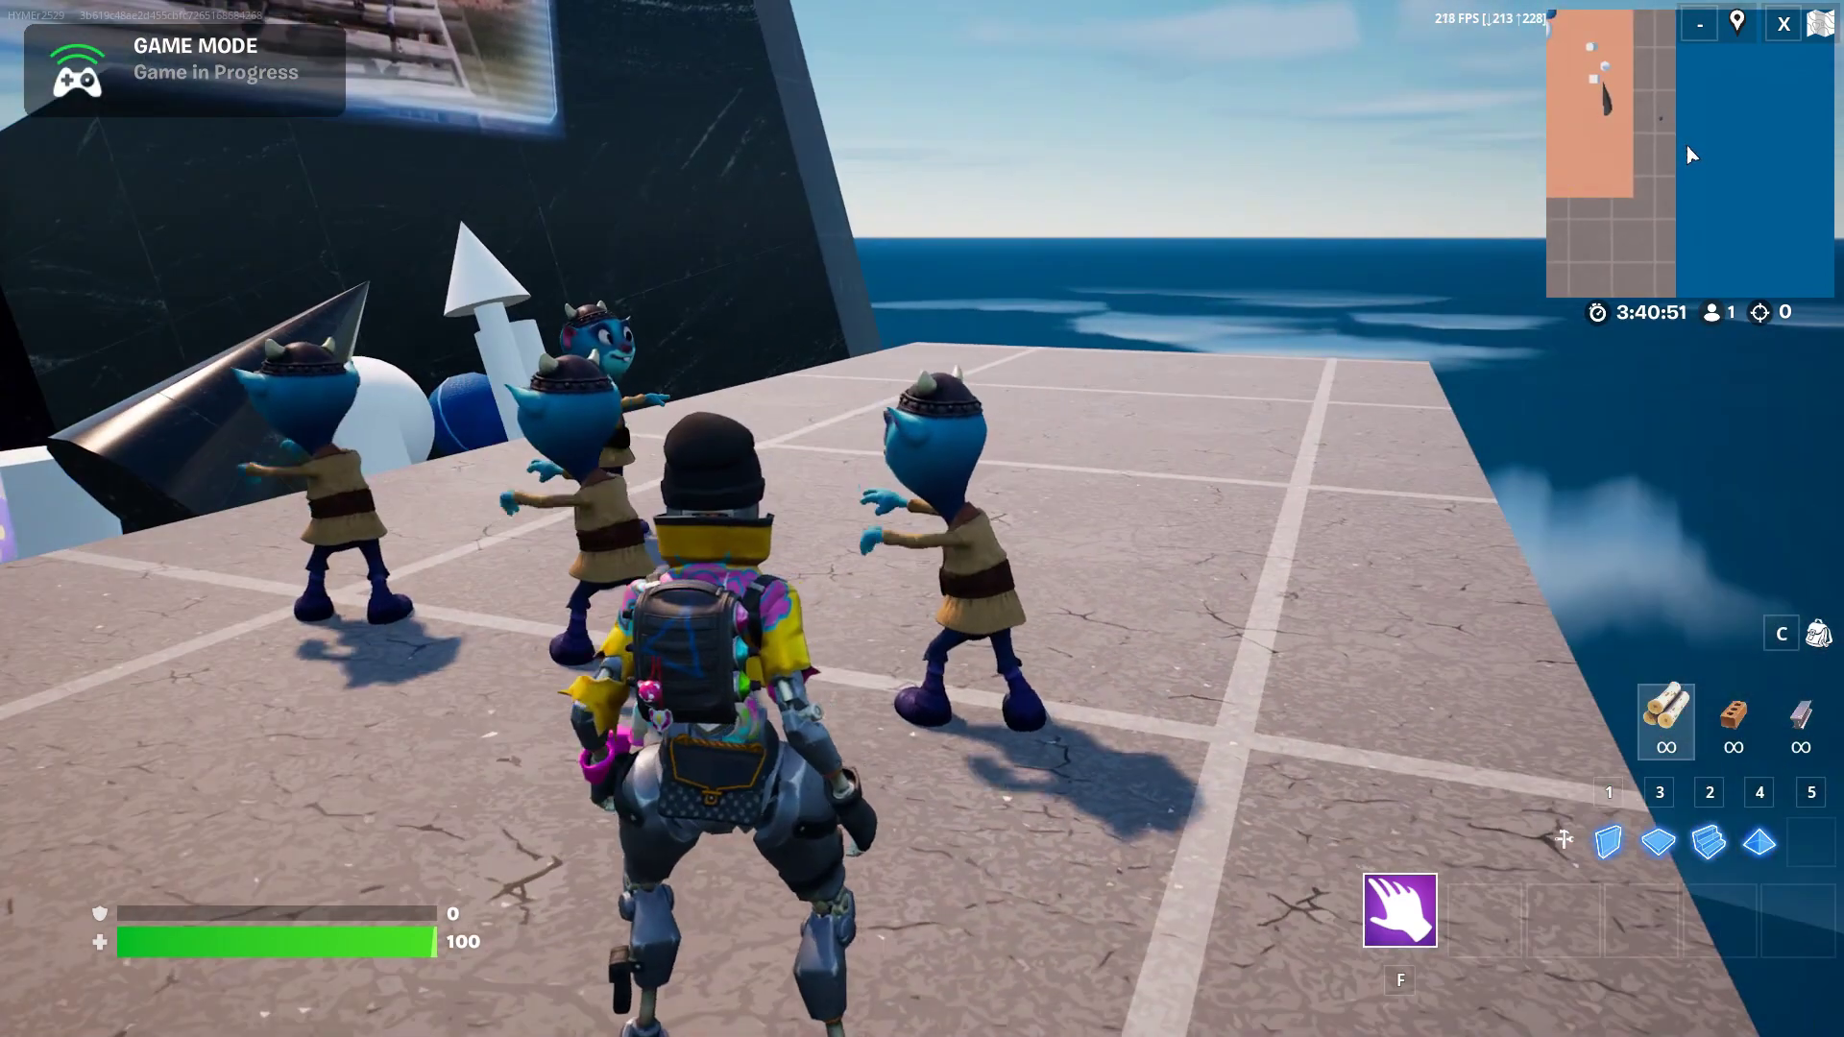
pyautogui.press('s')
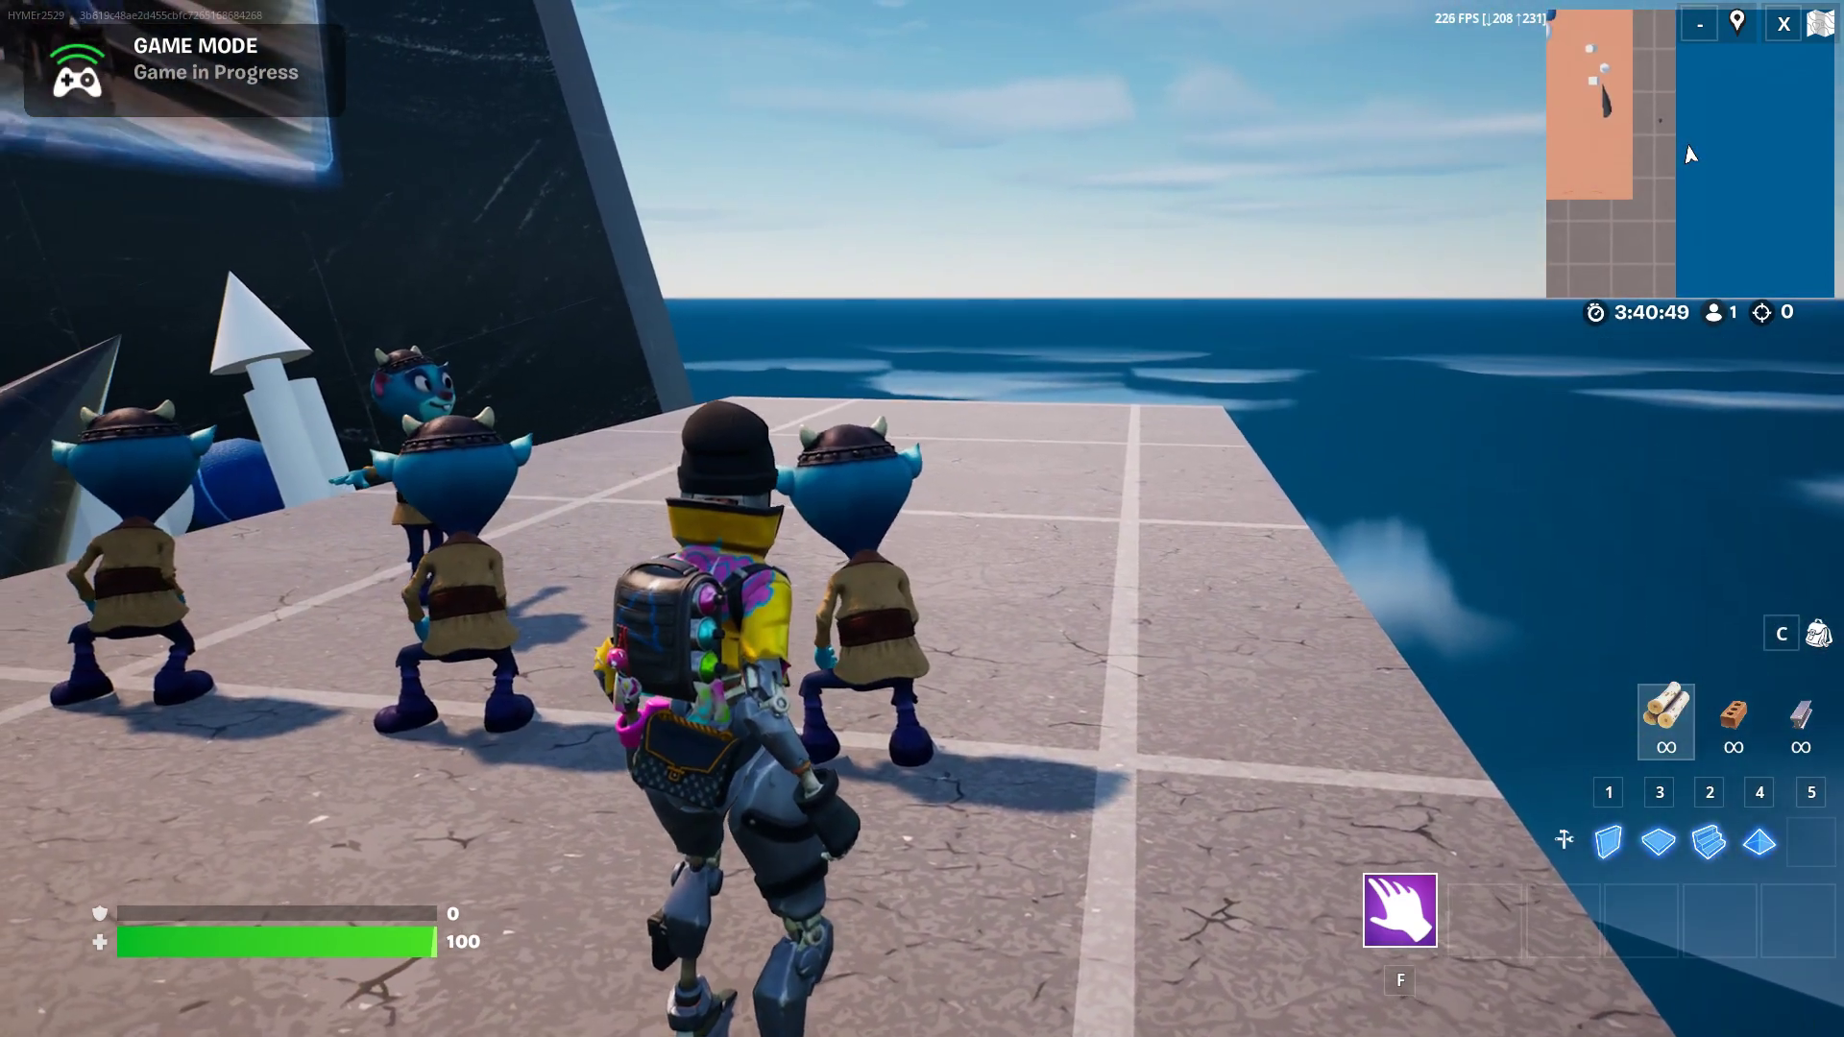
pyautogui.press('w')
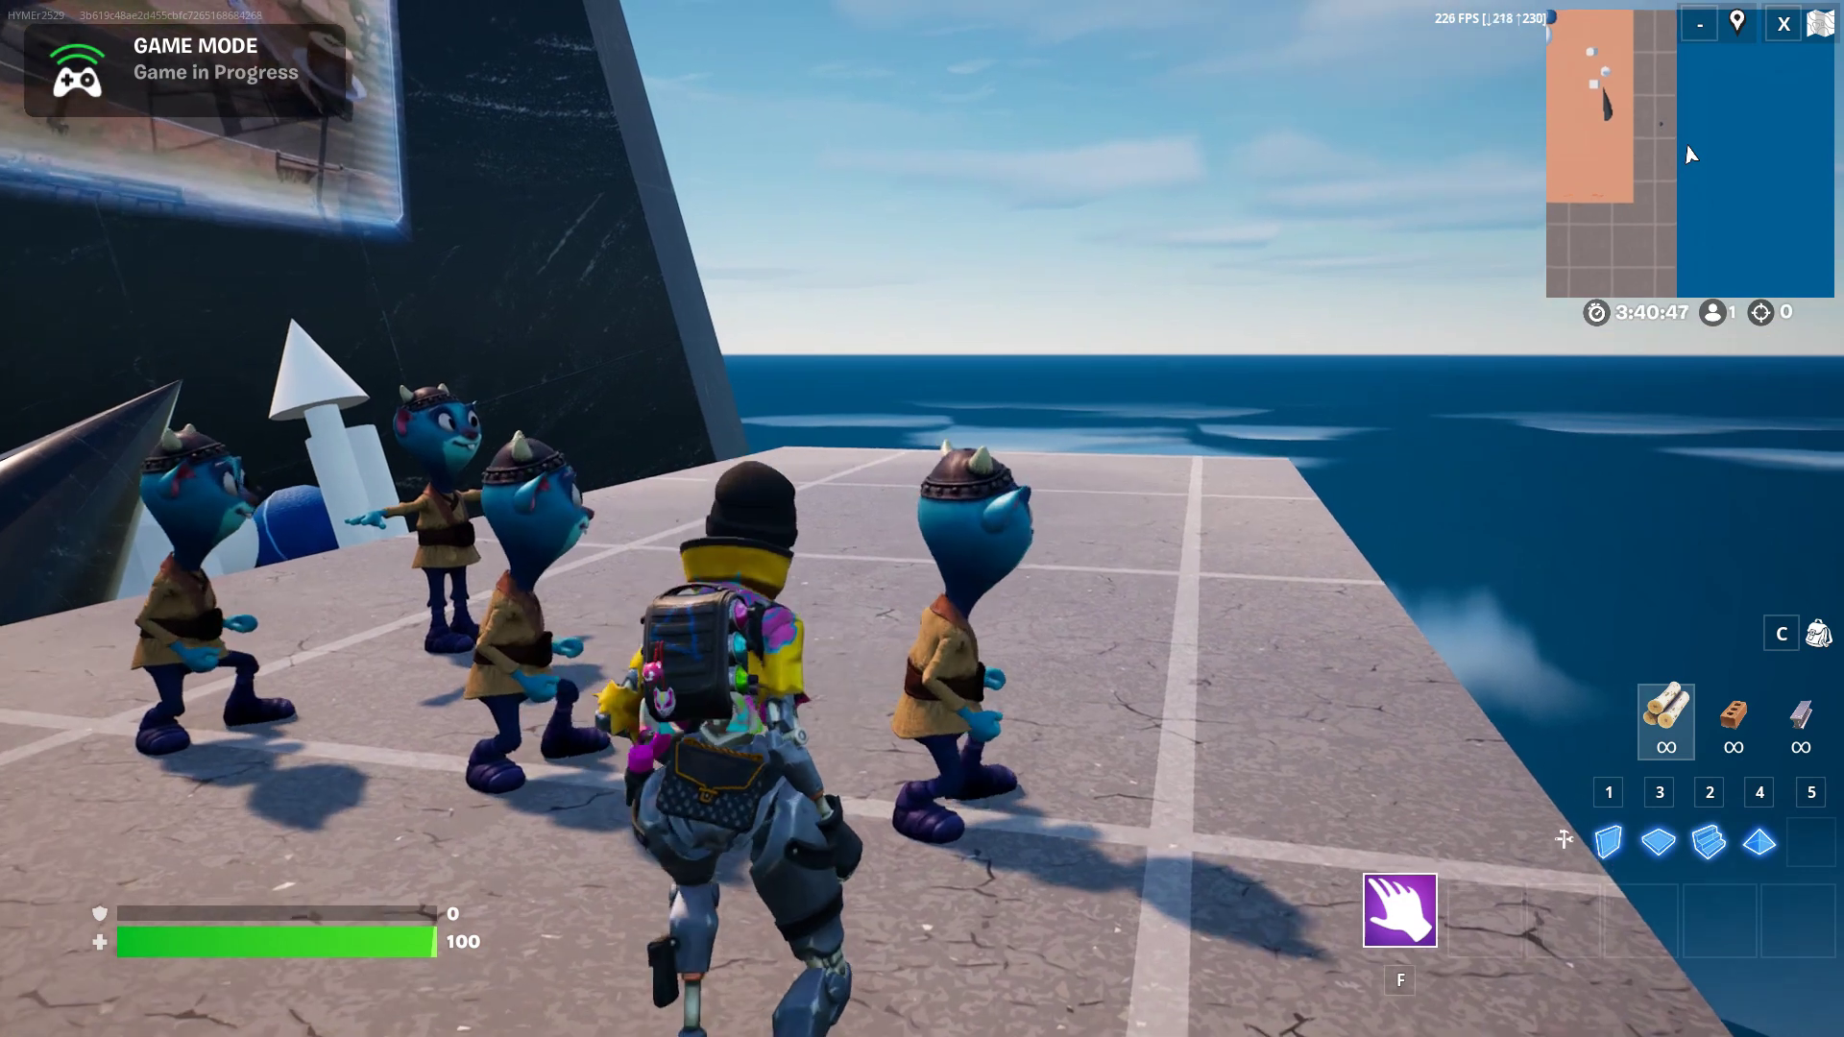
pyautogui.press('w')
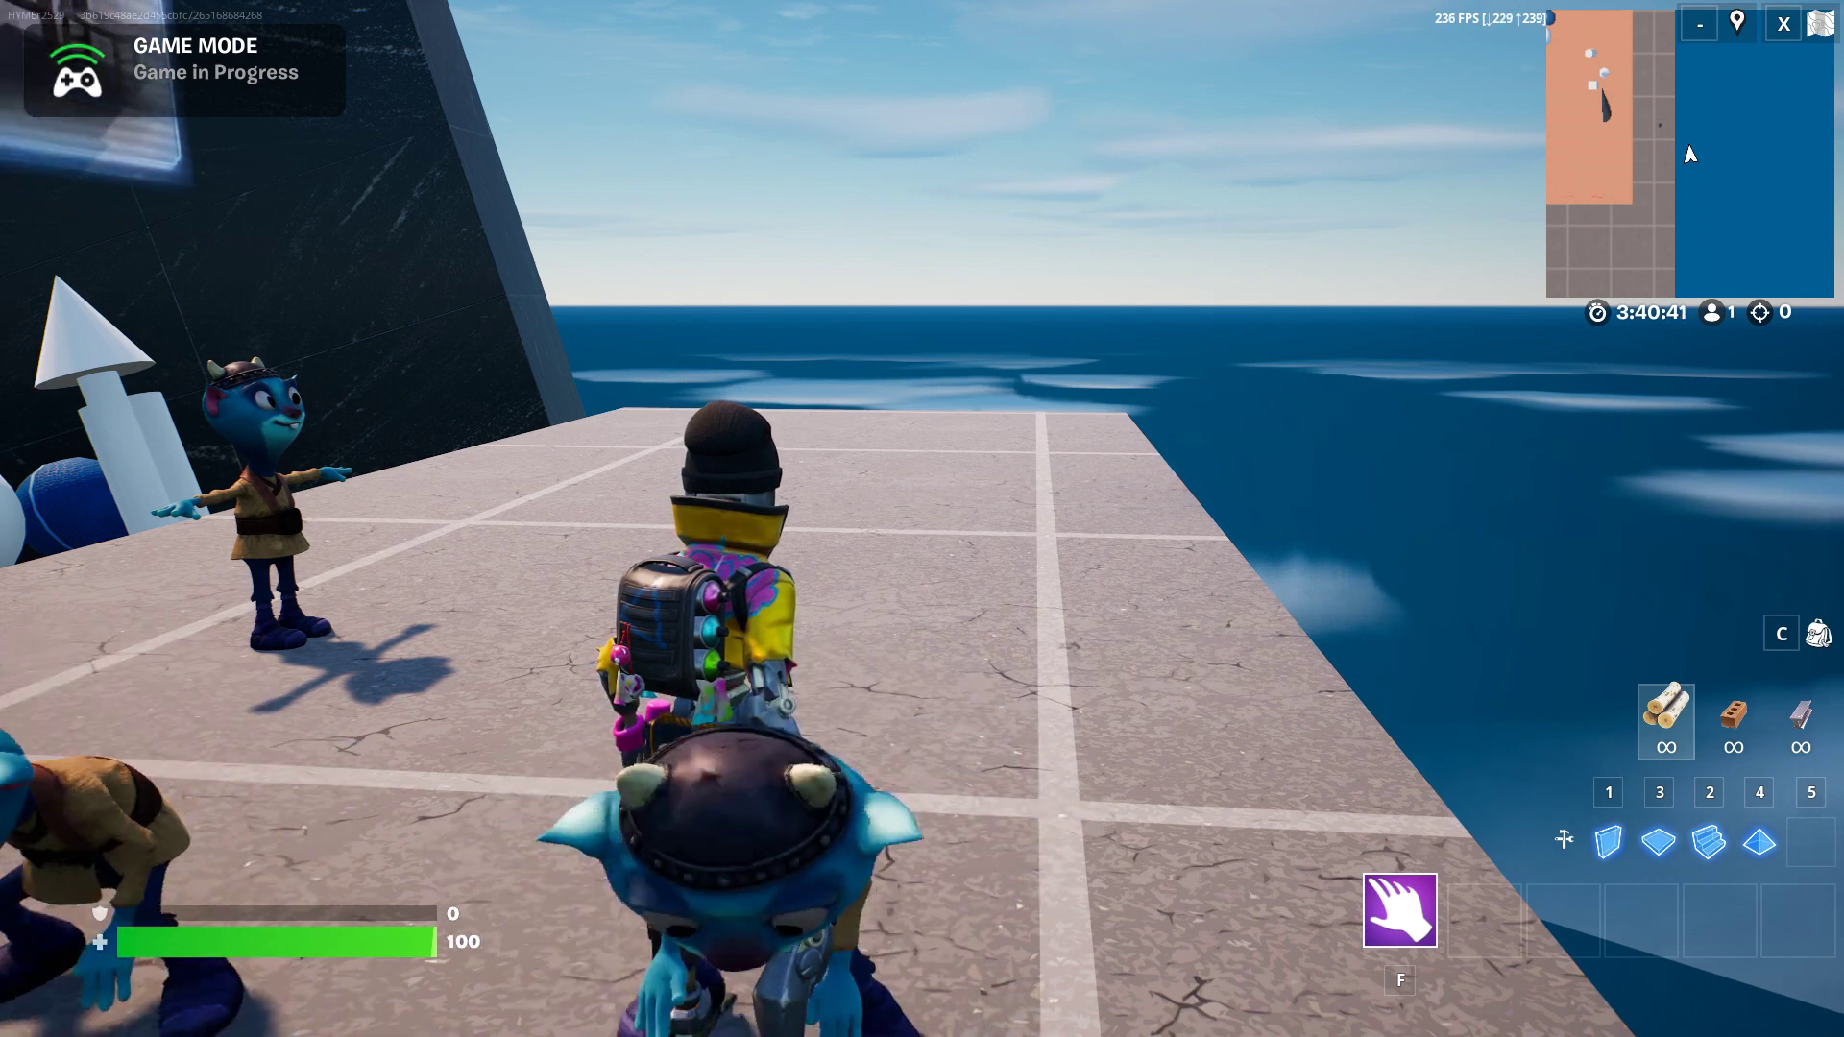
pyautogui.press('w')
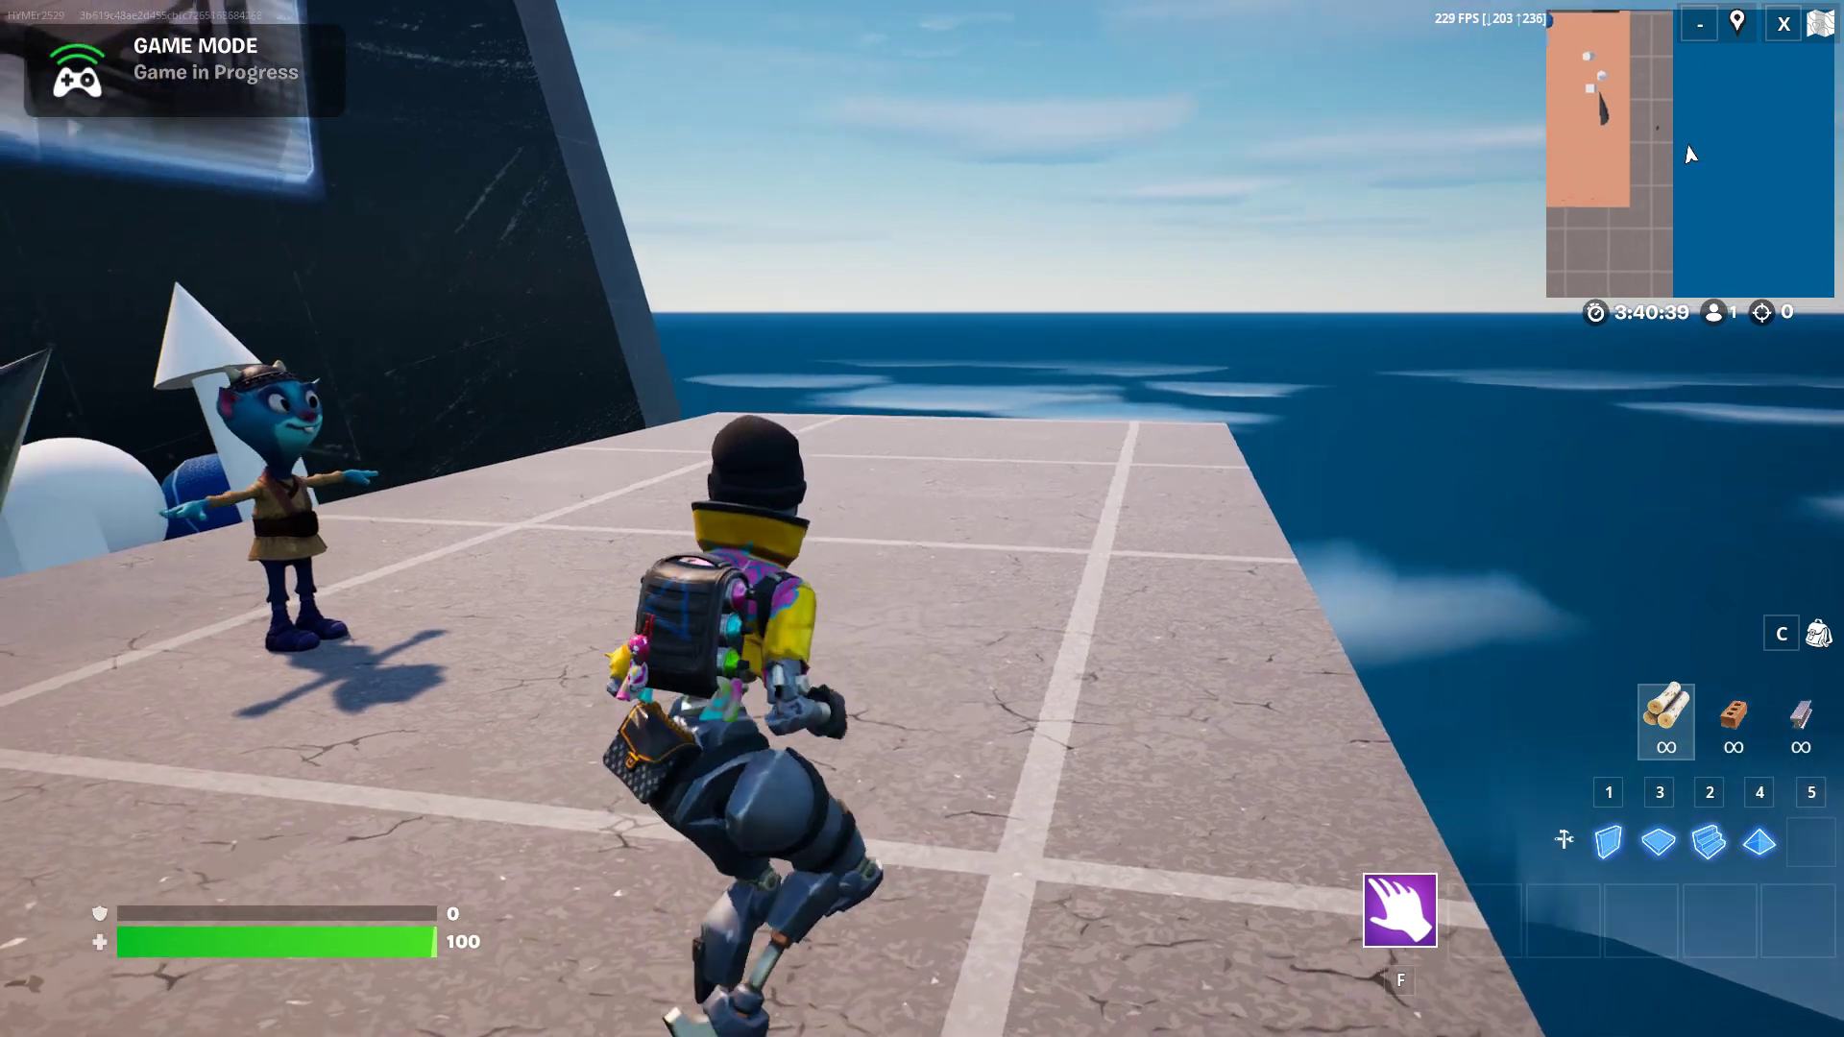
pyautogui.press('w')
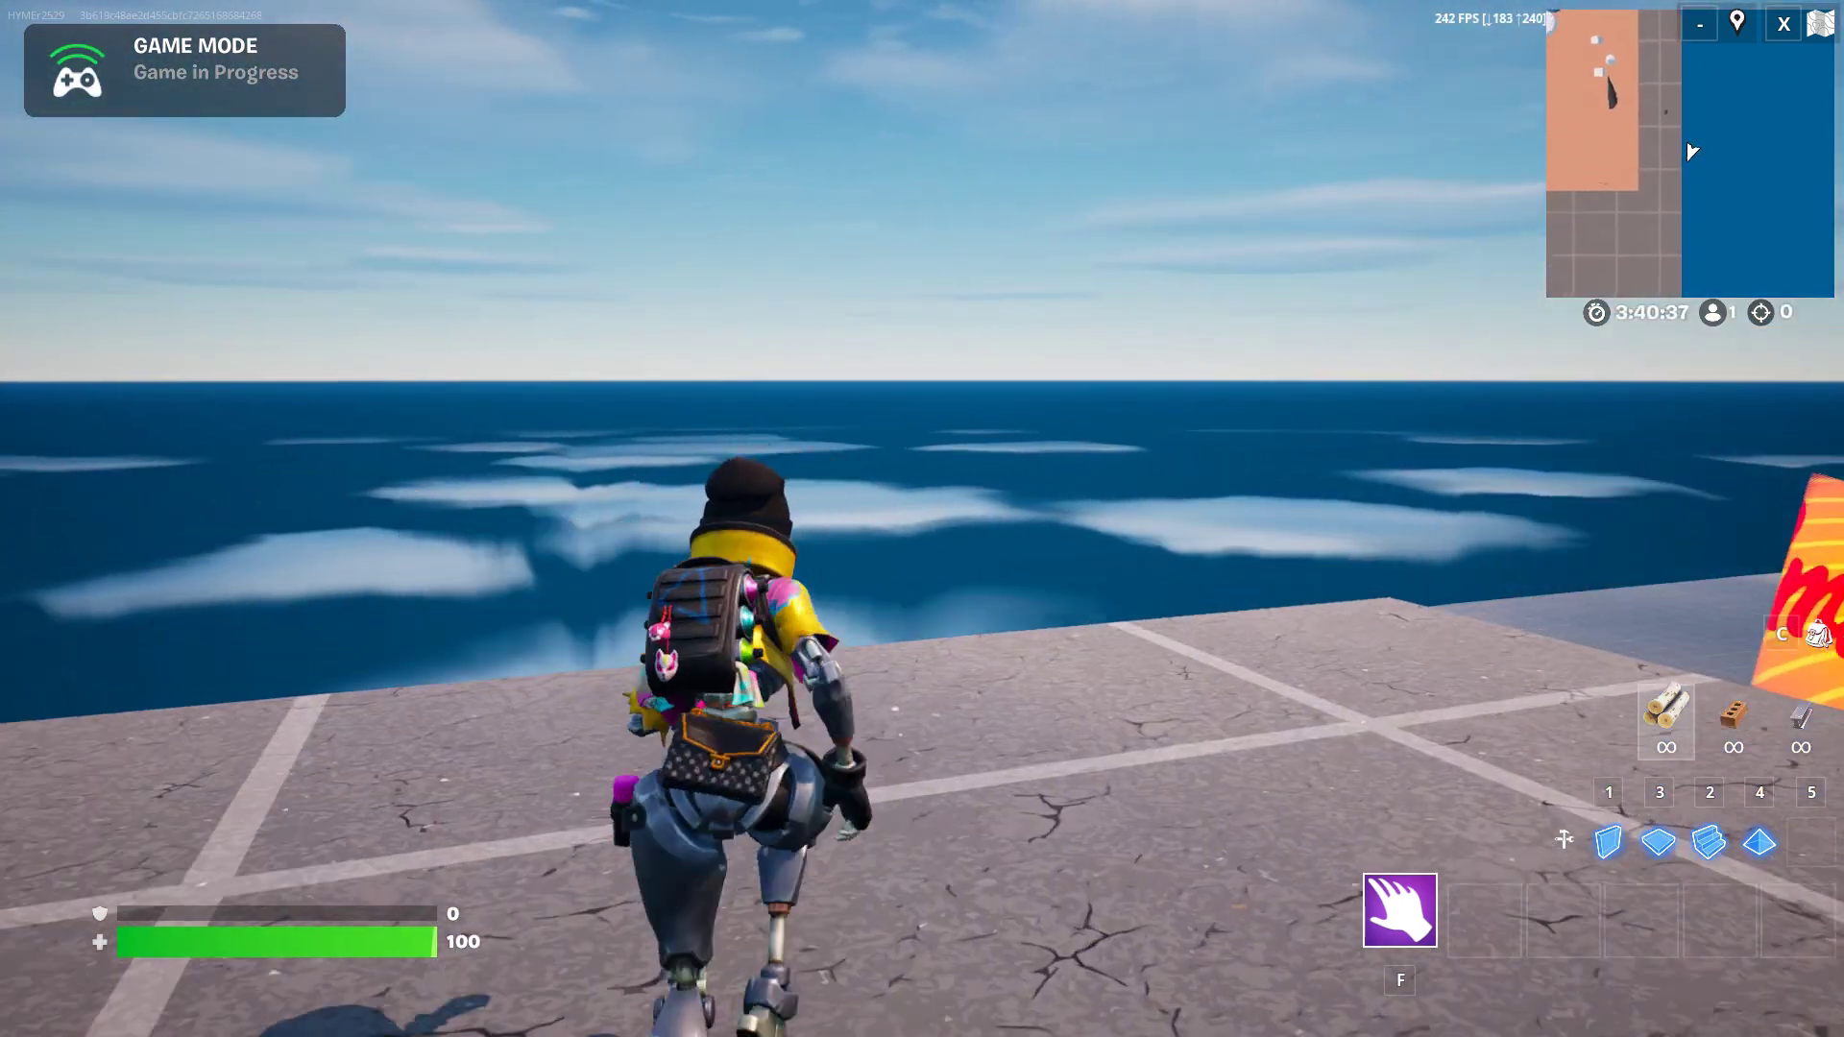
pyautogui.press('w')
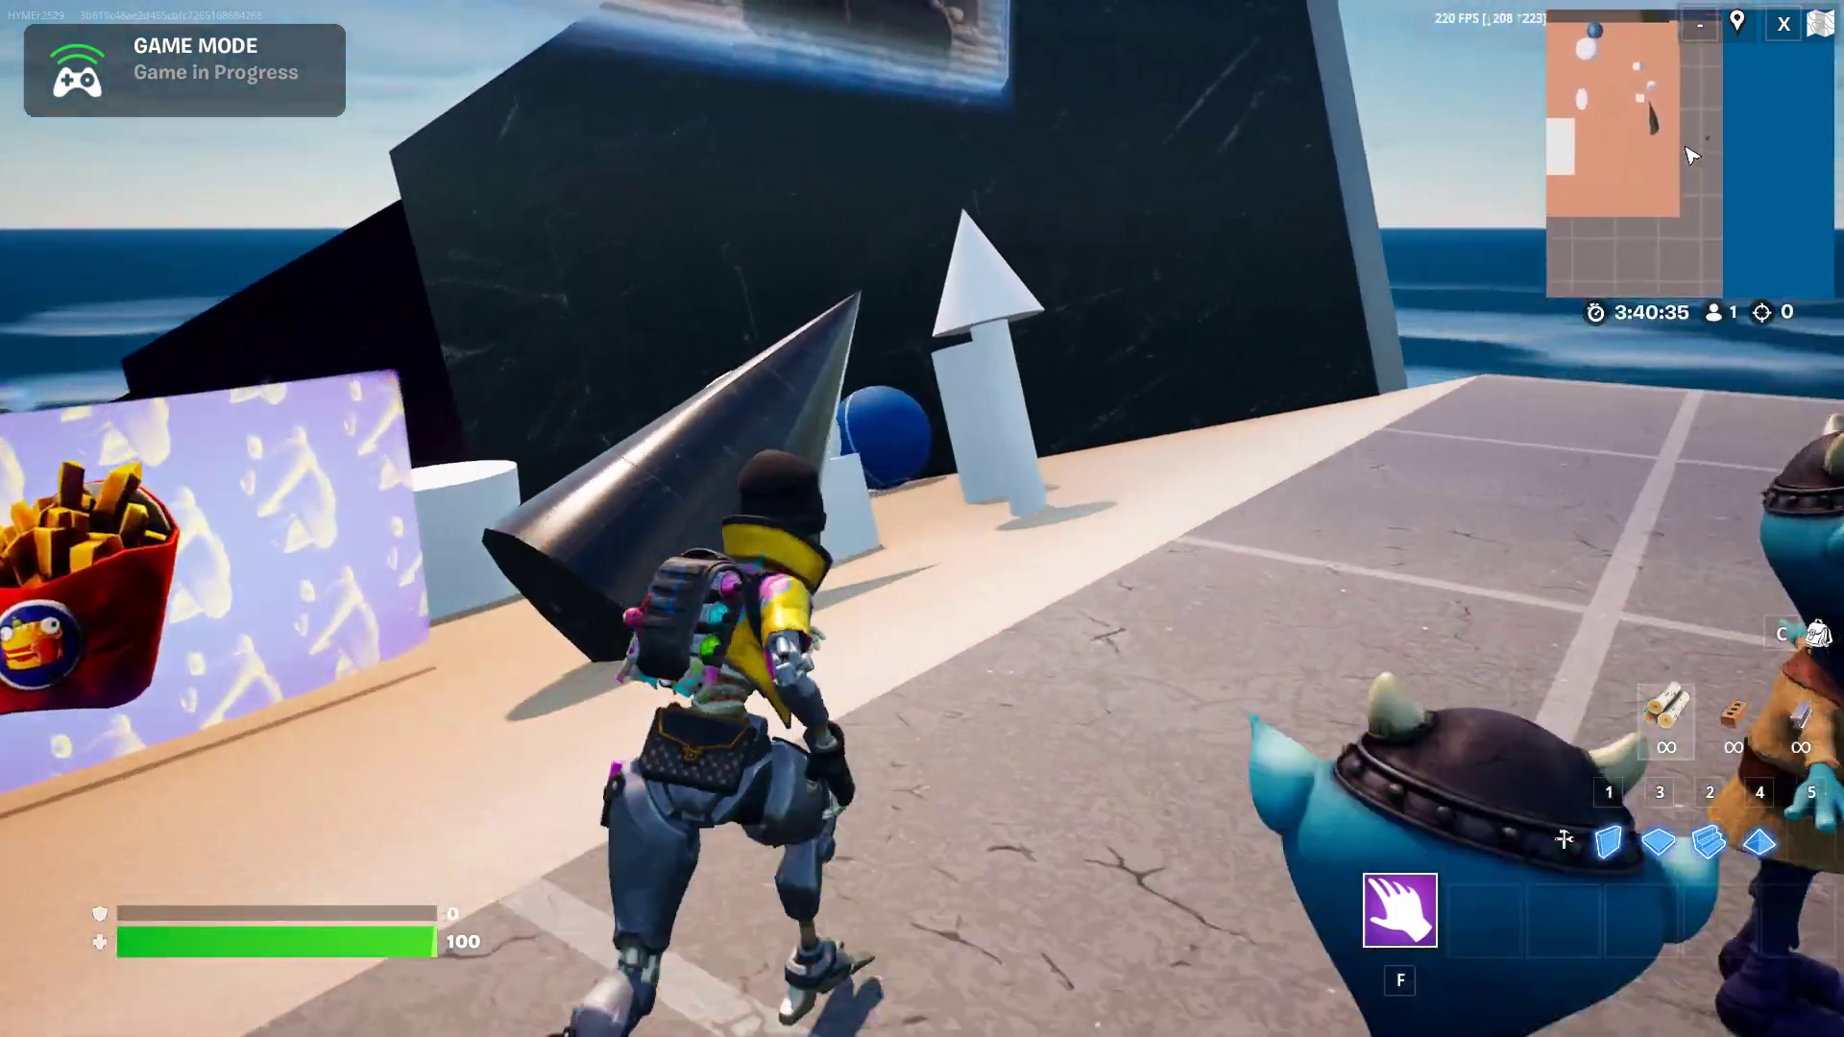
# Step: Walk along the dark wall and around the zombie character
pyautogui.press('w')
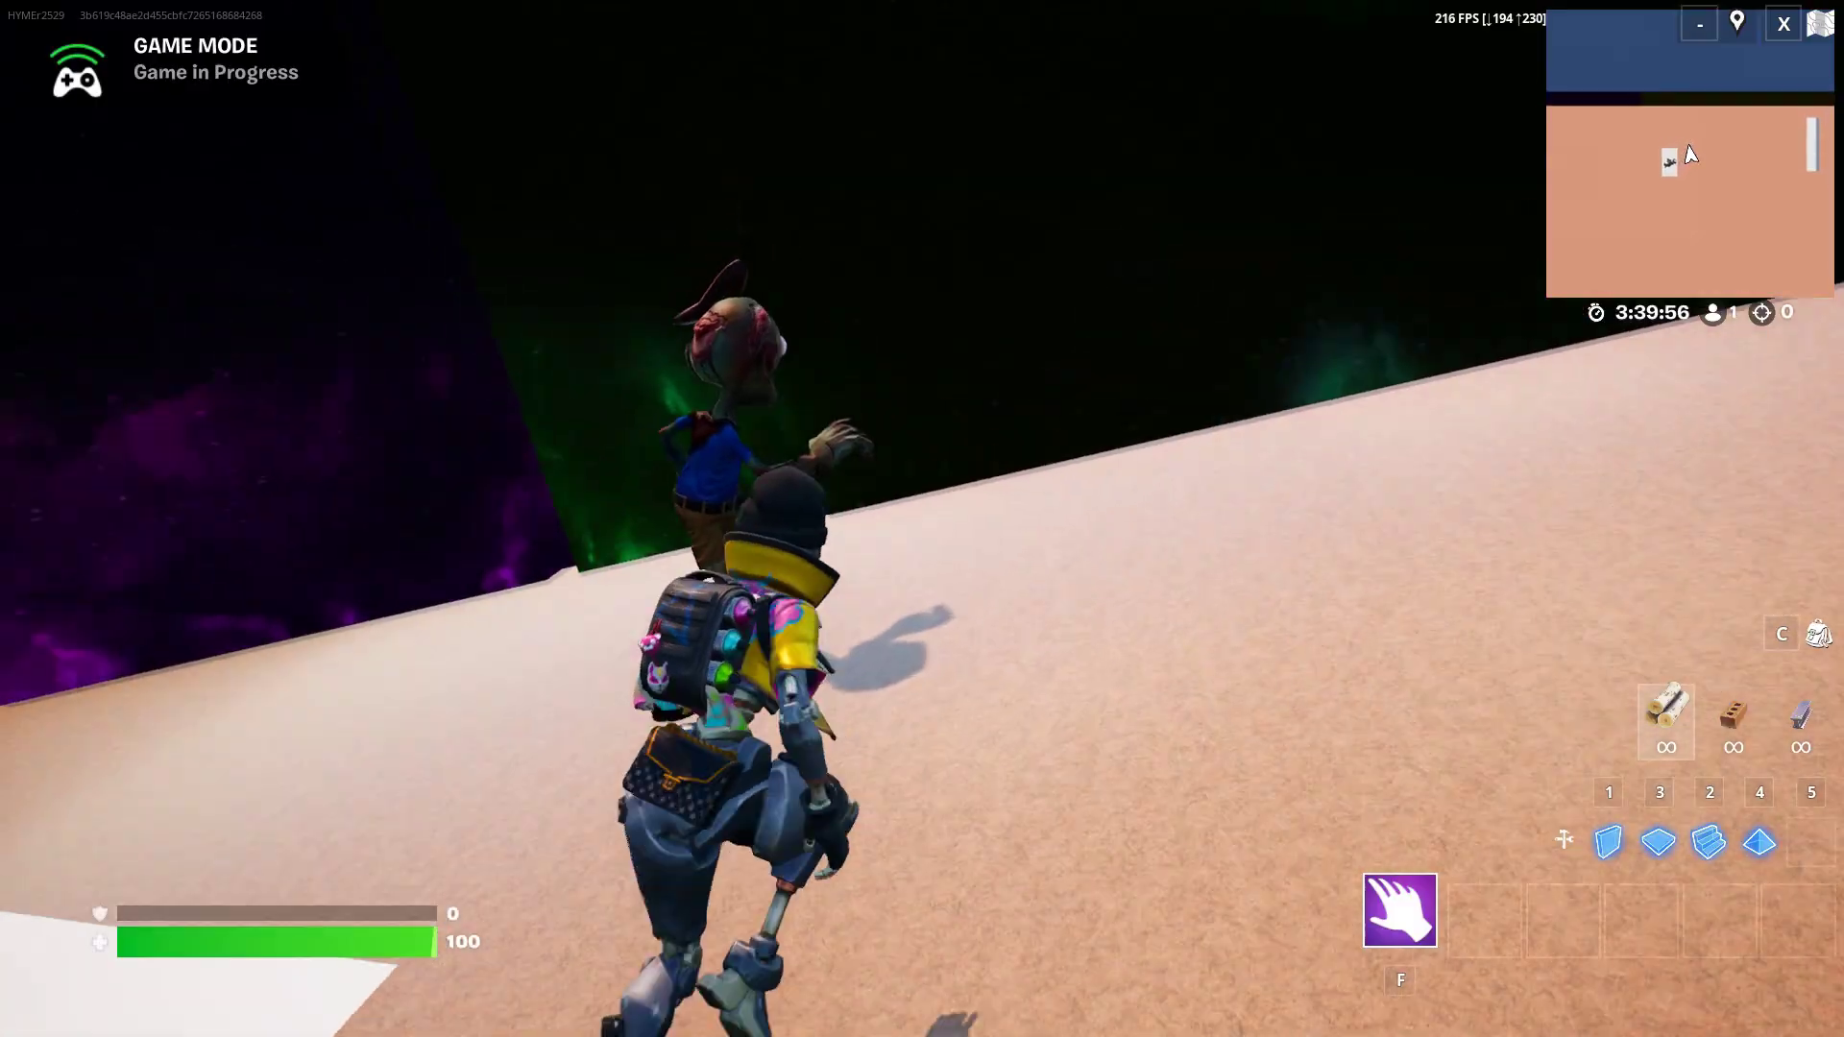
pyautogui.press('w')
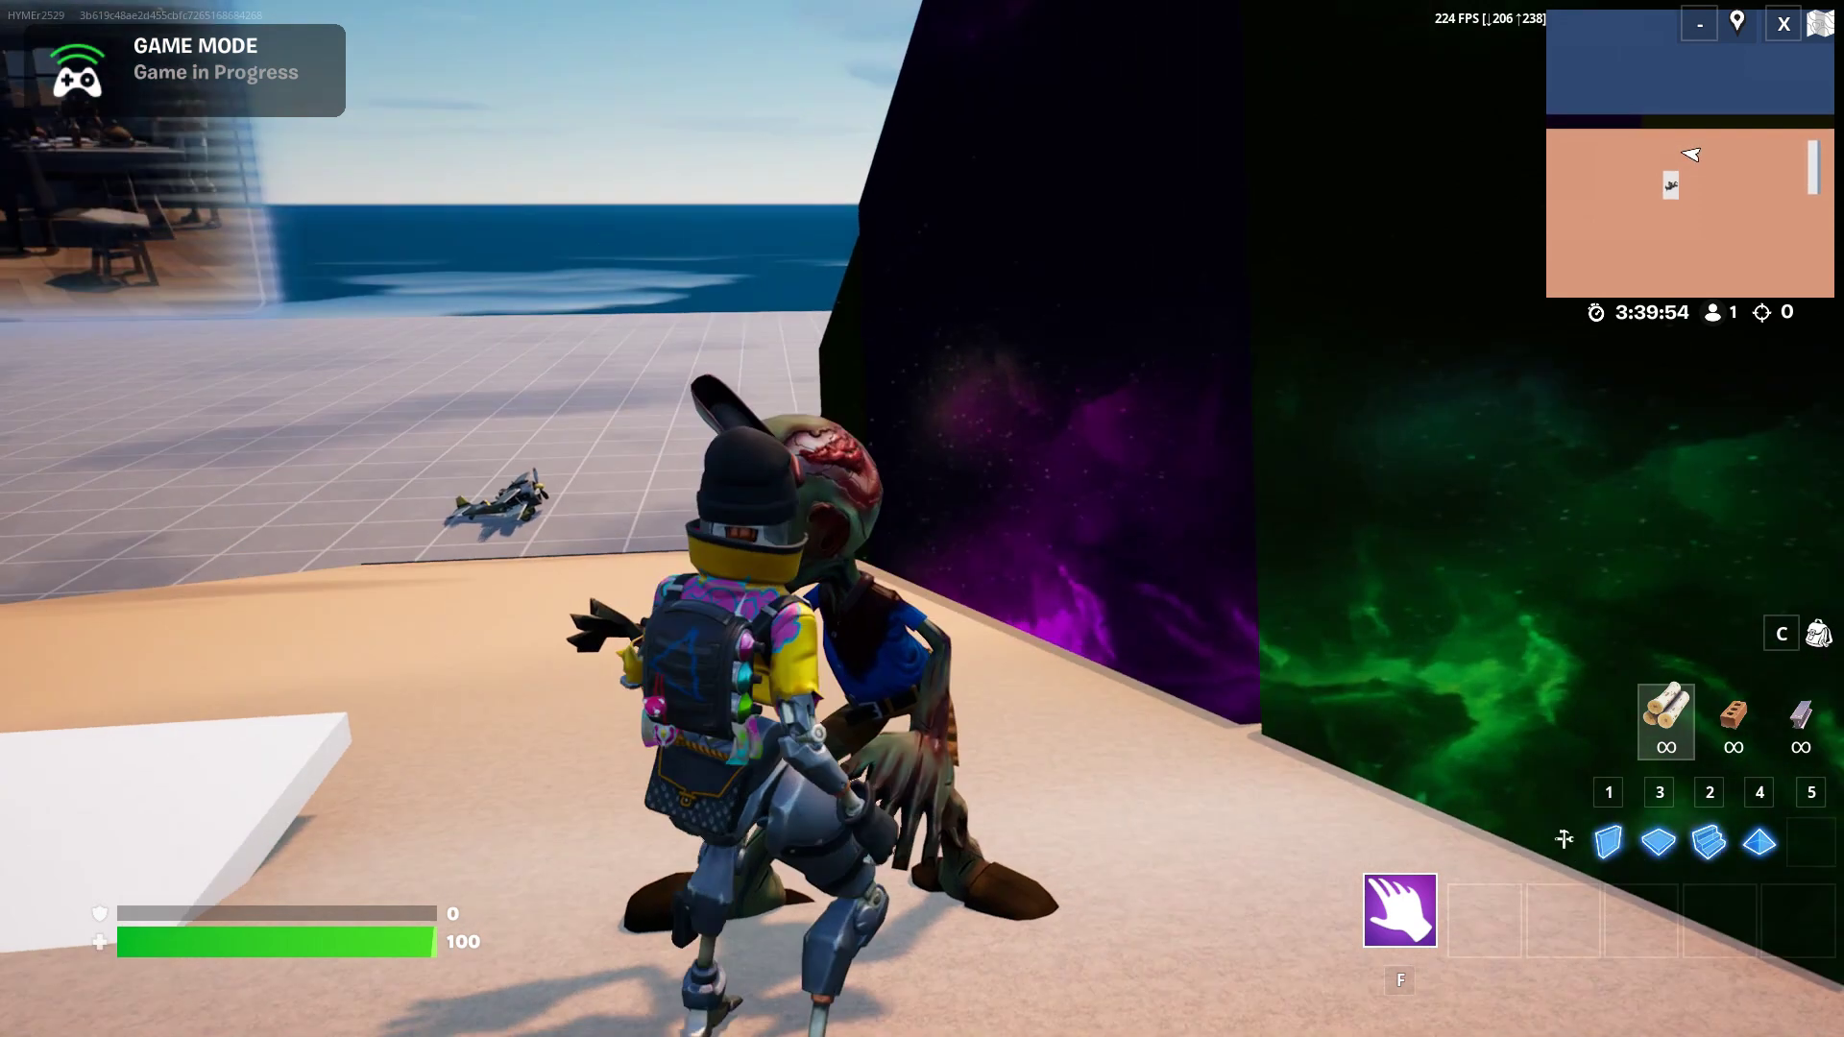
pyautogui.press('w')
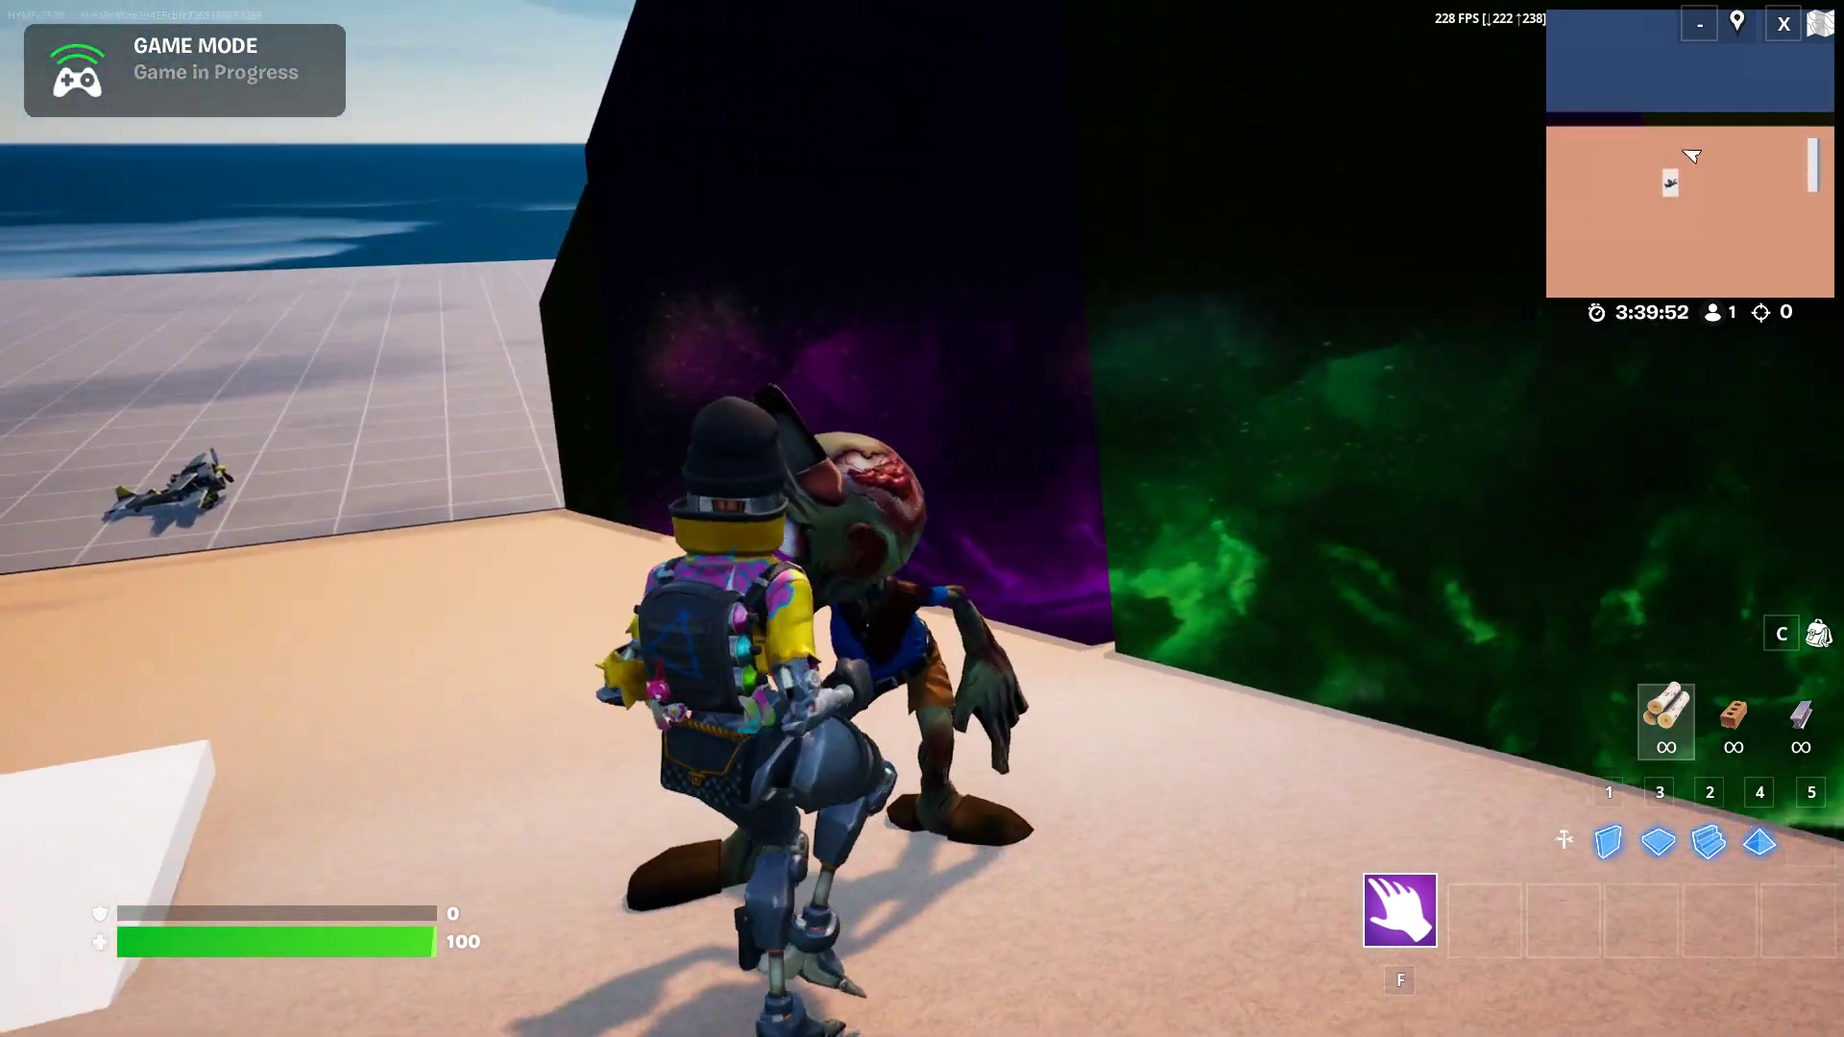
pyautogui.press('s')
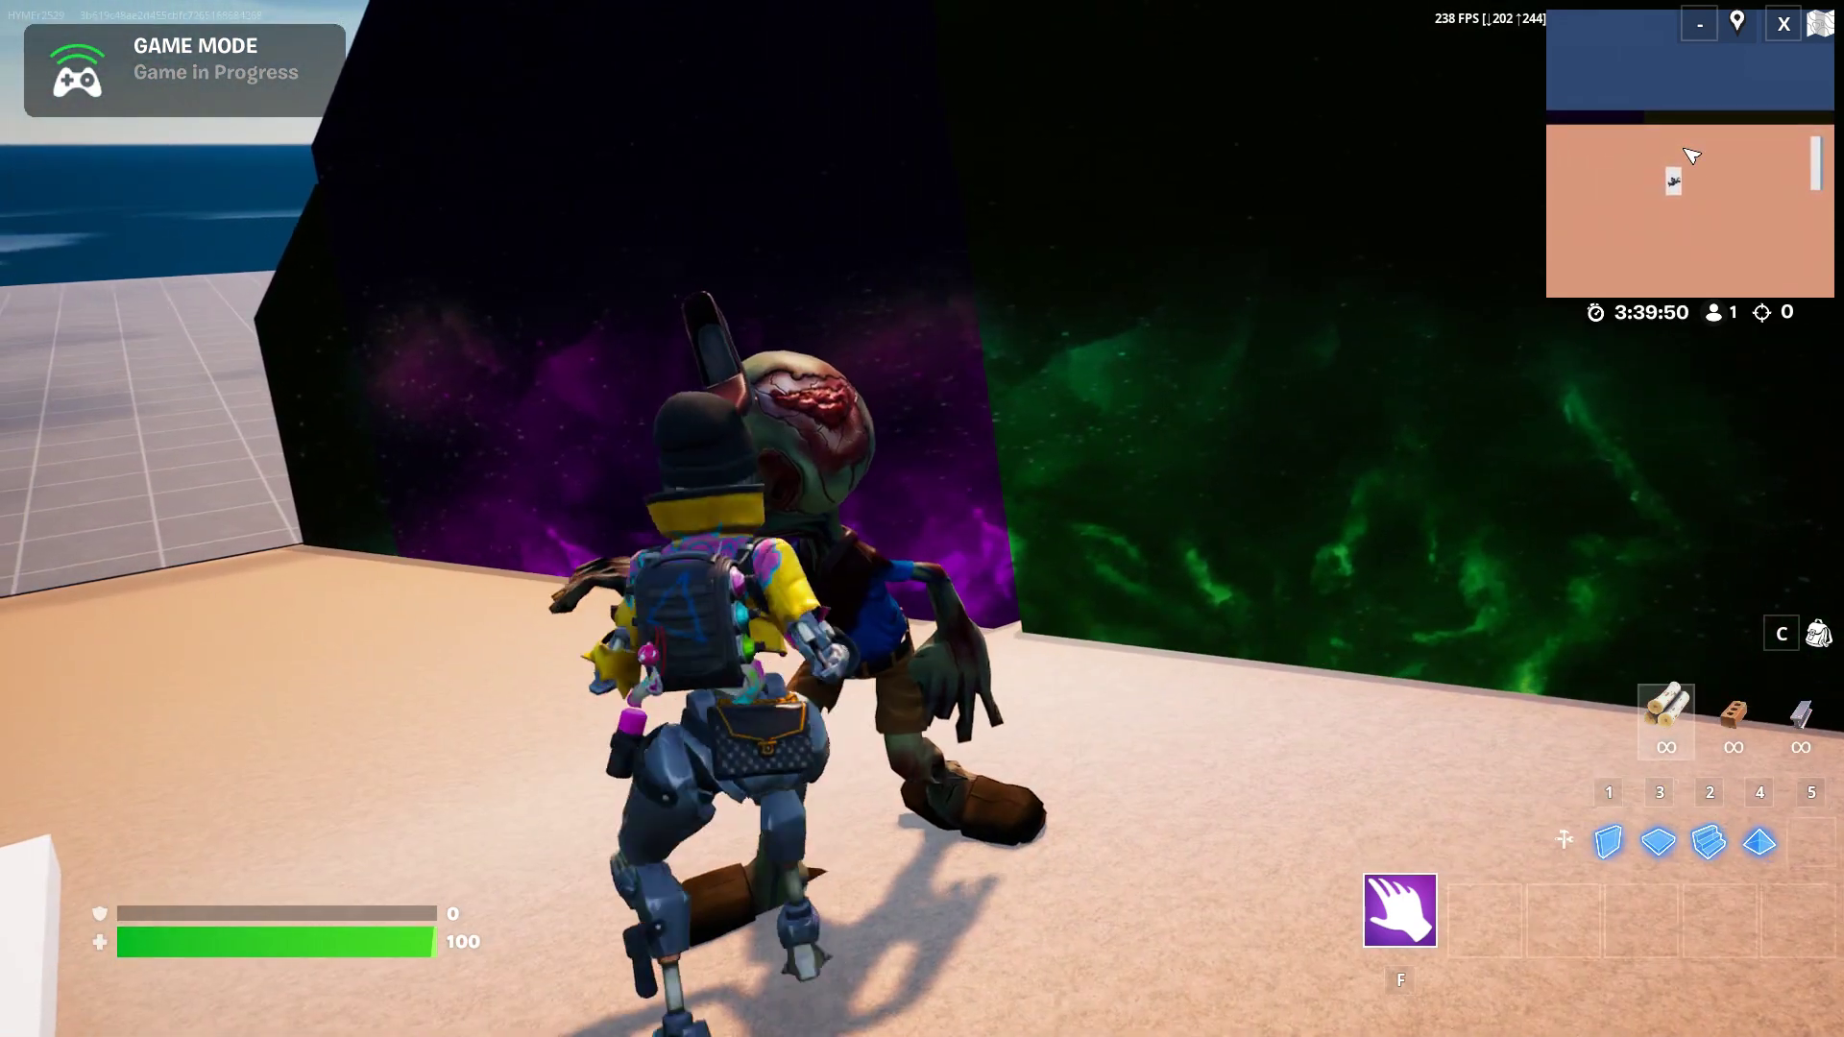
pyautogui.press('w')
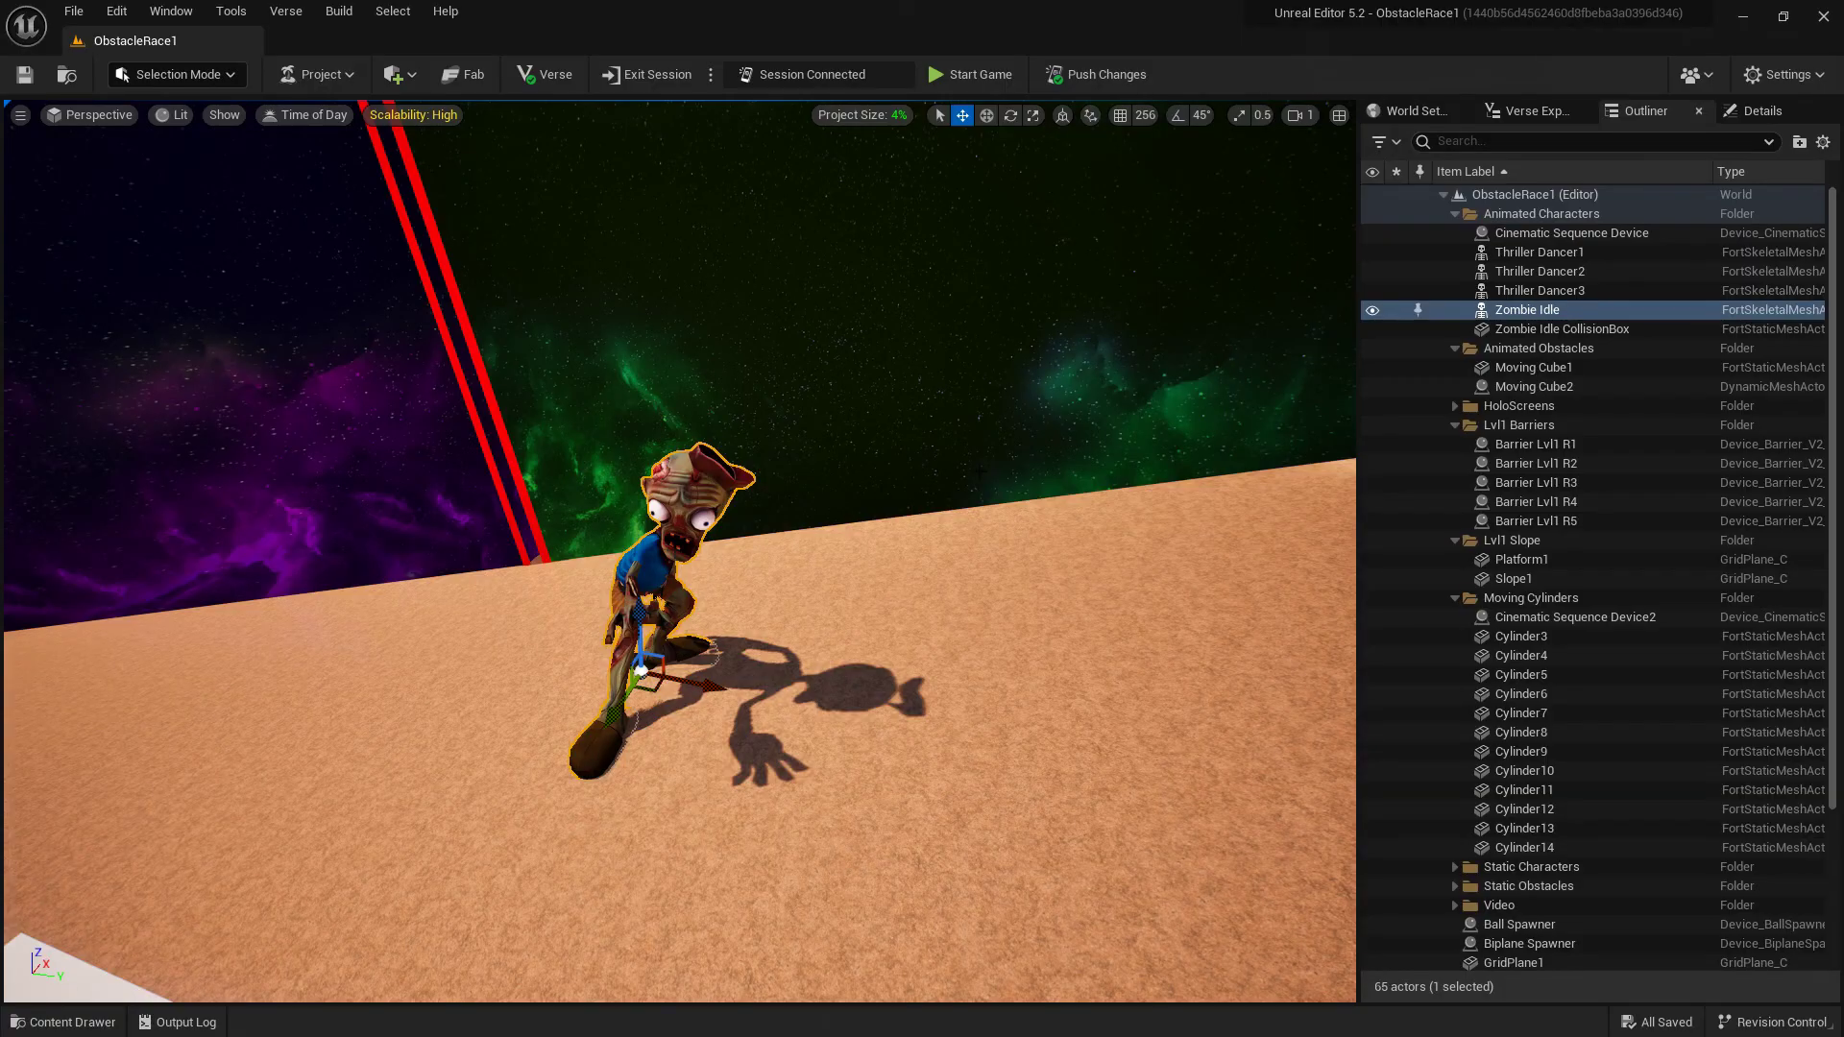
# Step: Show the Zombie Idle CollisionBox details, then slide the 3D Objects Explorer window left
pyautogui.click(1575, 328)
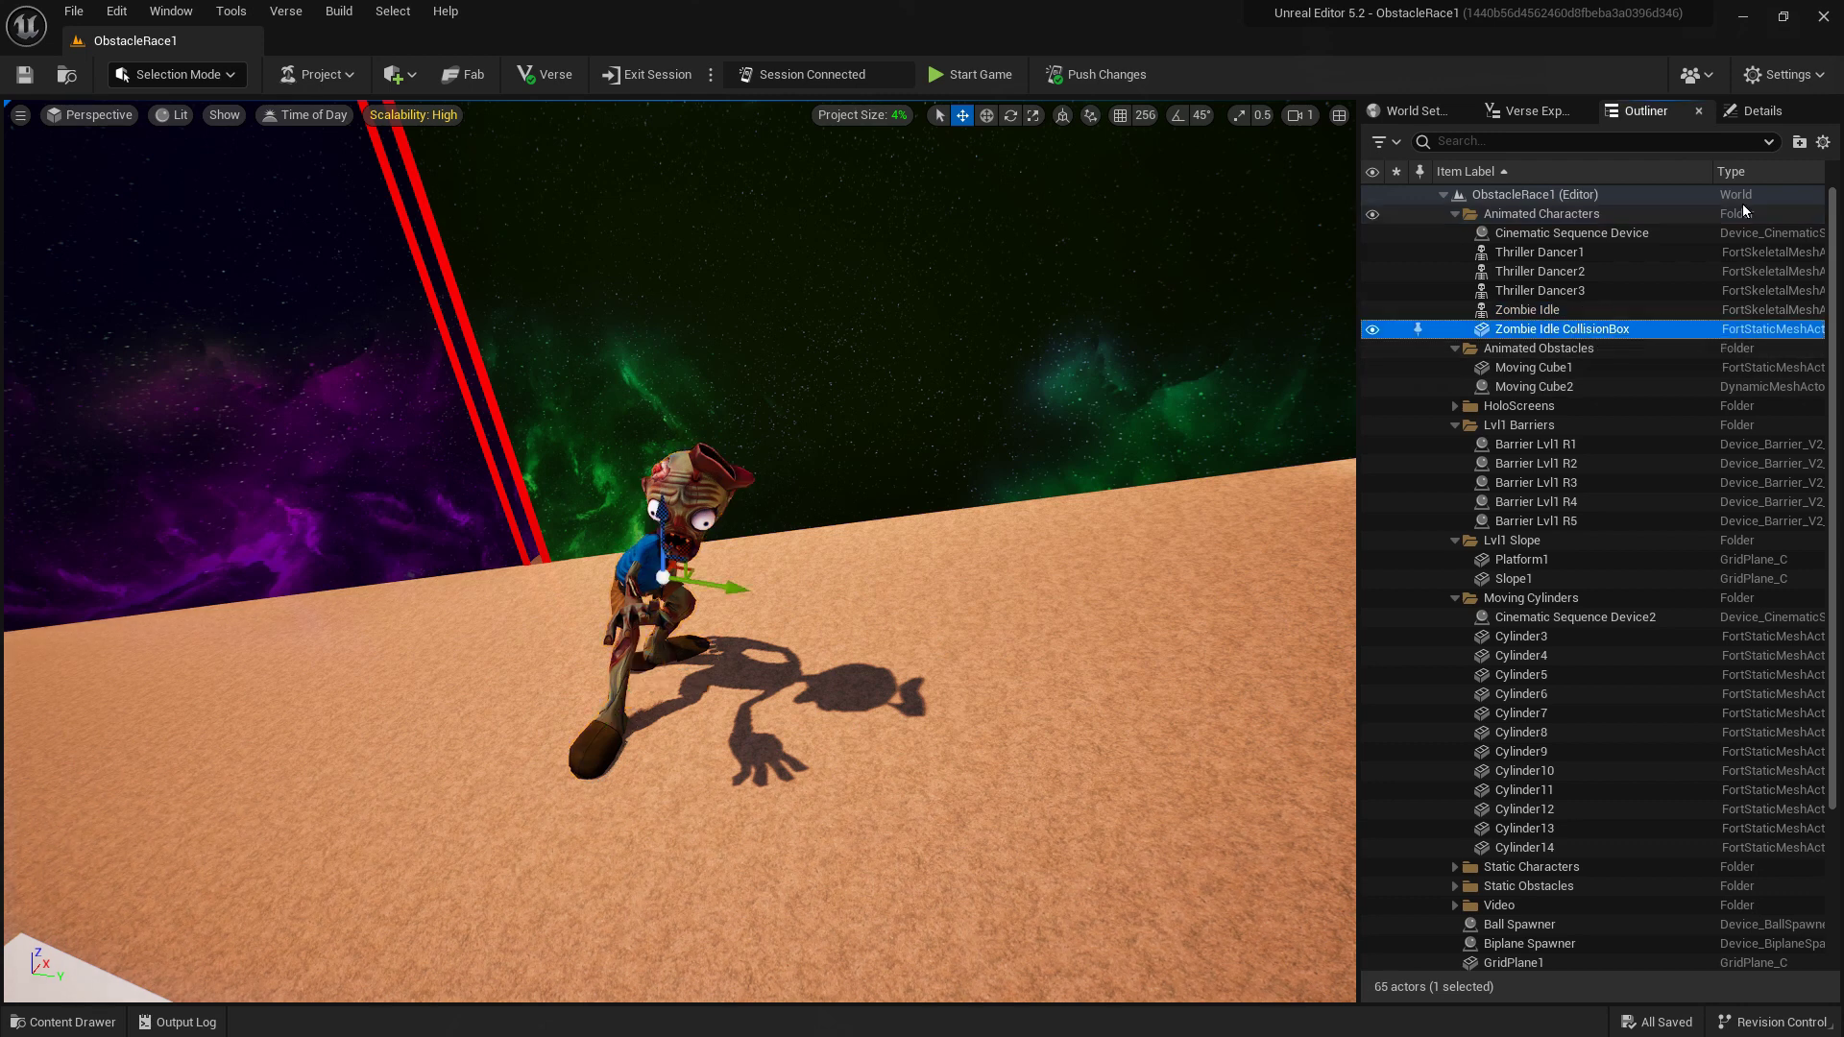
pyautogui.click(1747, 116)
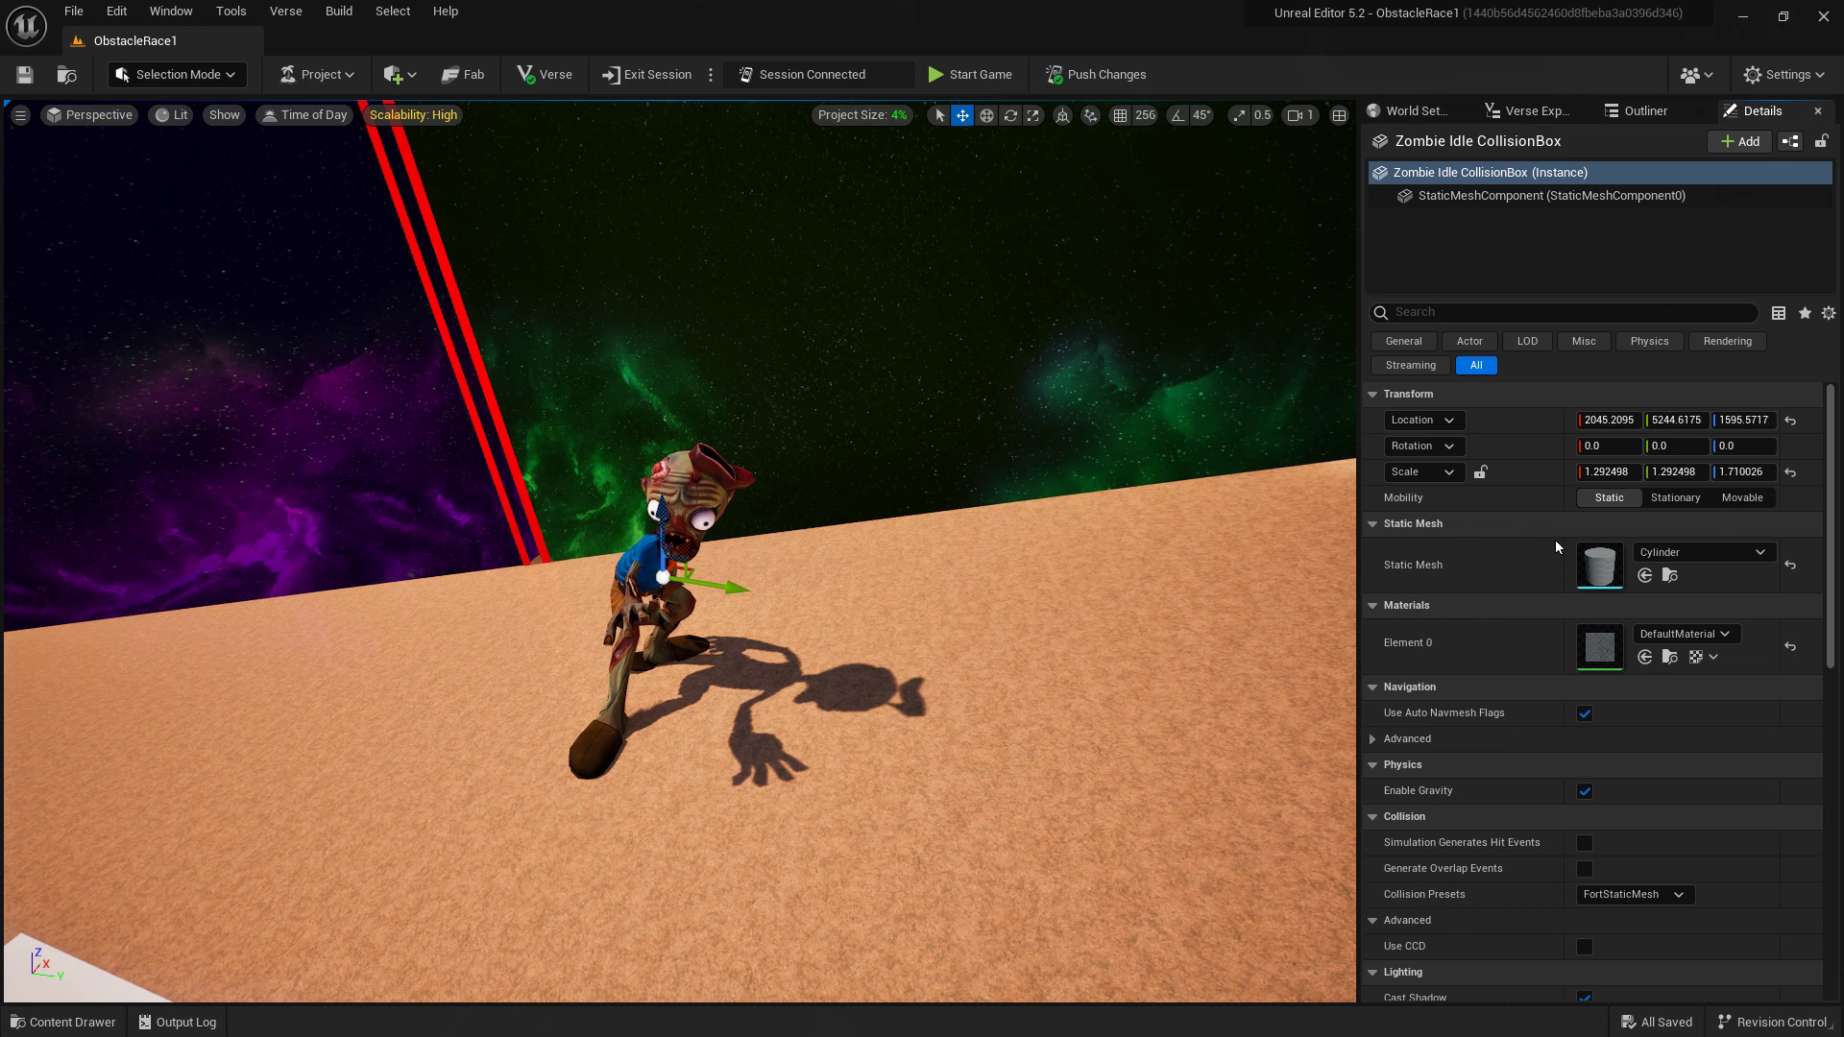
pyautogui.scroll(-3, 1502, 575)
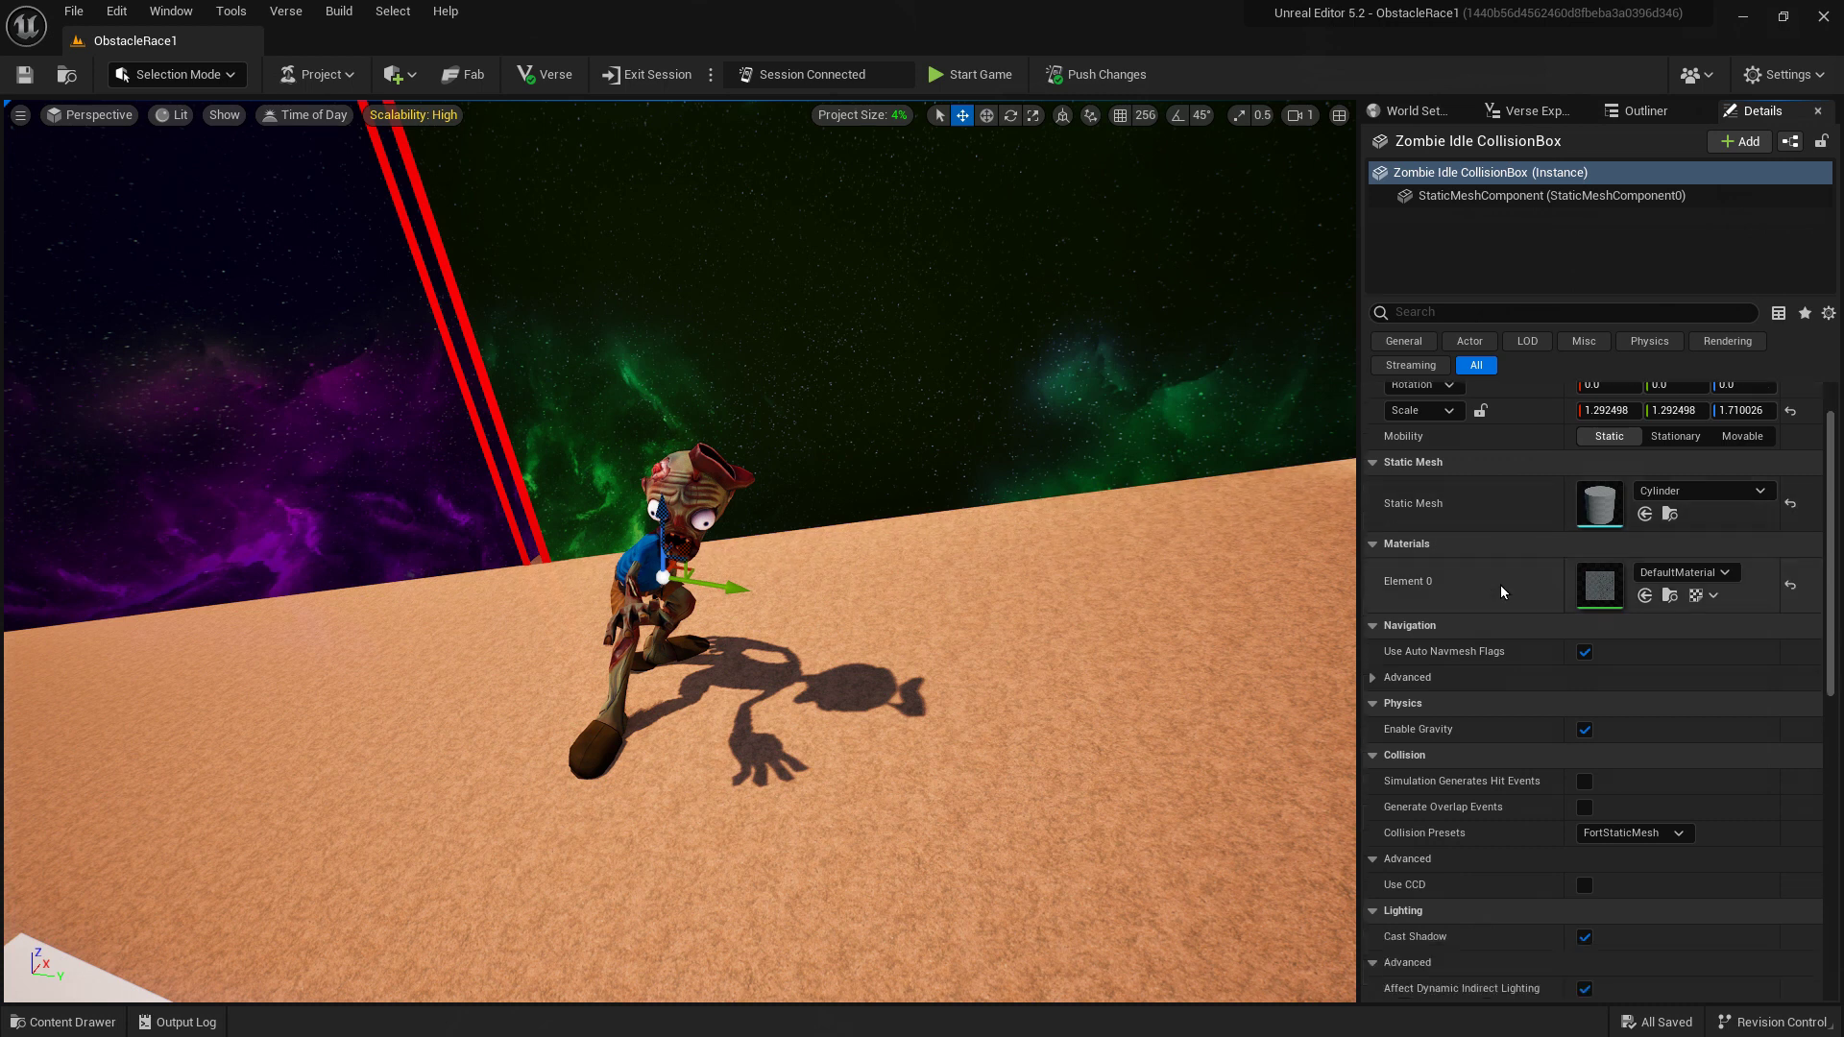
pyautogui.scroll(-2, 1495, 595)
pyautogui.scroll(-3, 1486, 598)
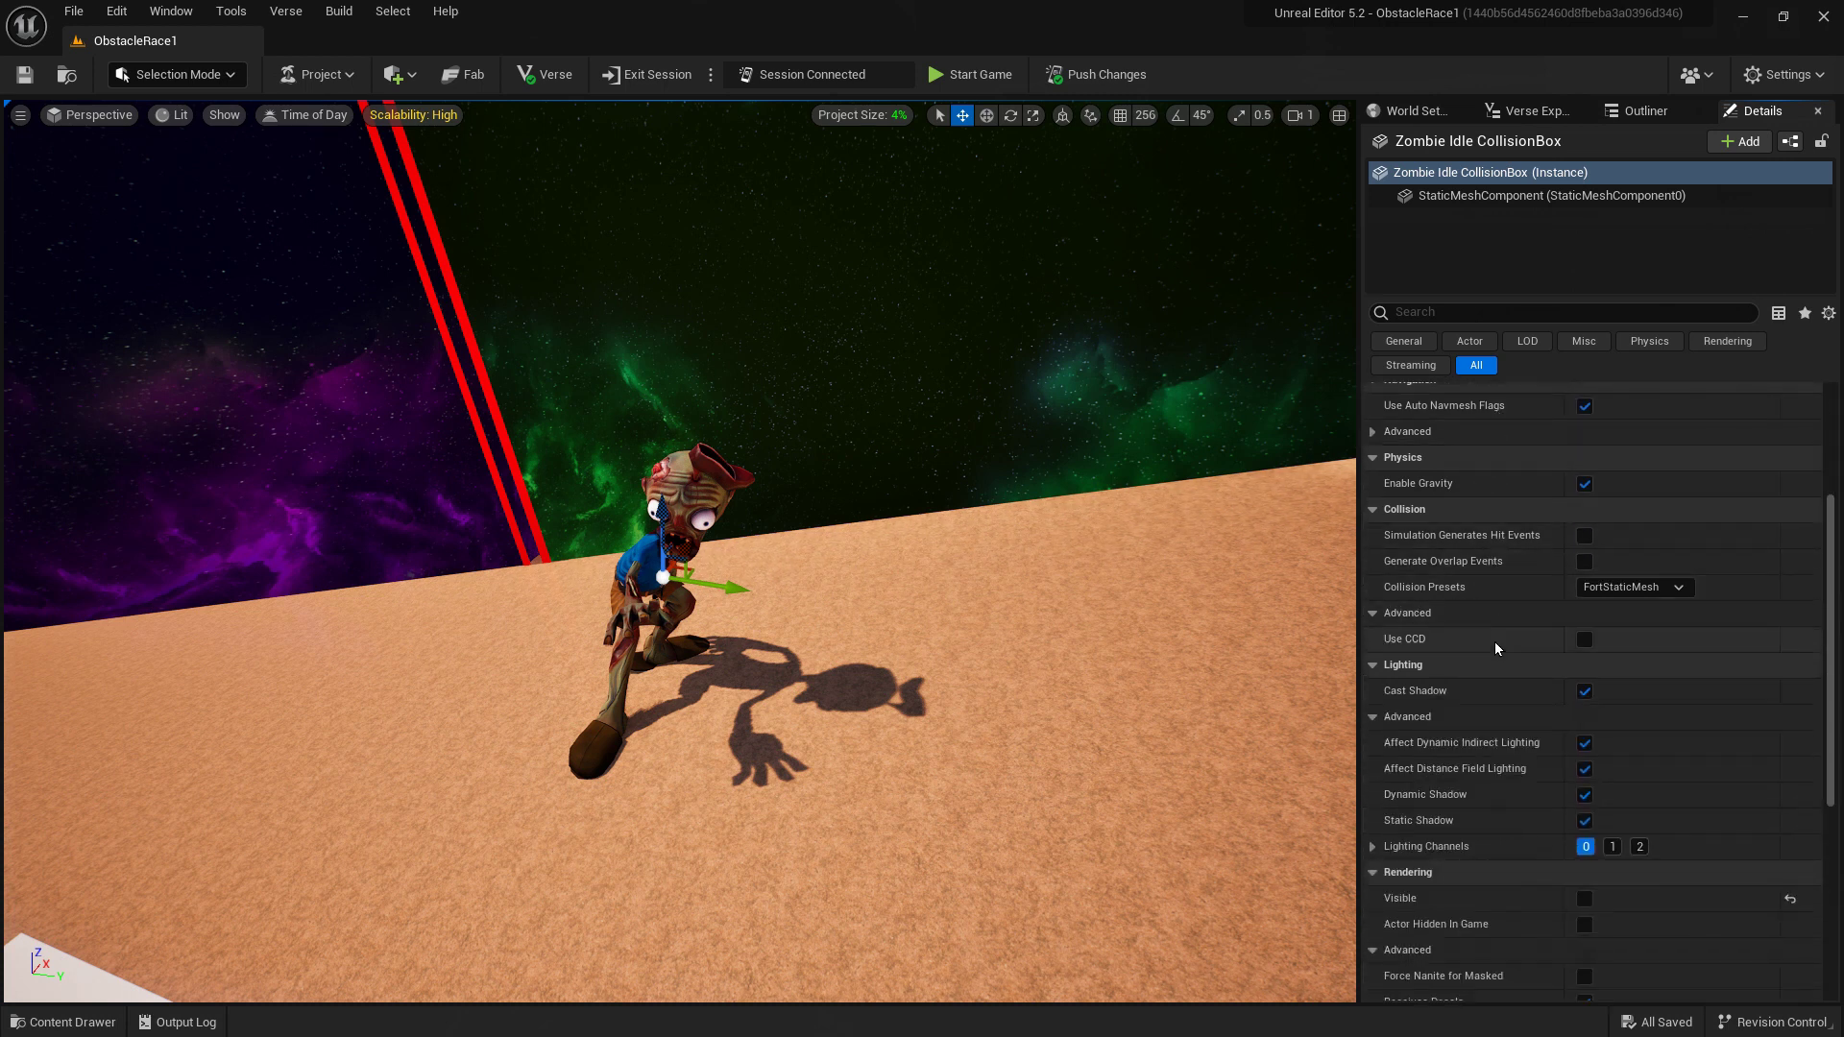
pyautogui.scroll(-2, 1511, 825)
pyautogui.scroll(1, 1524, 847)
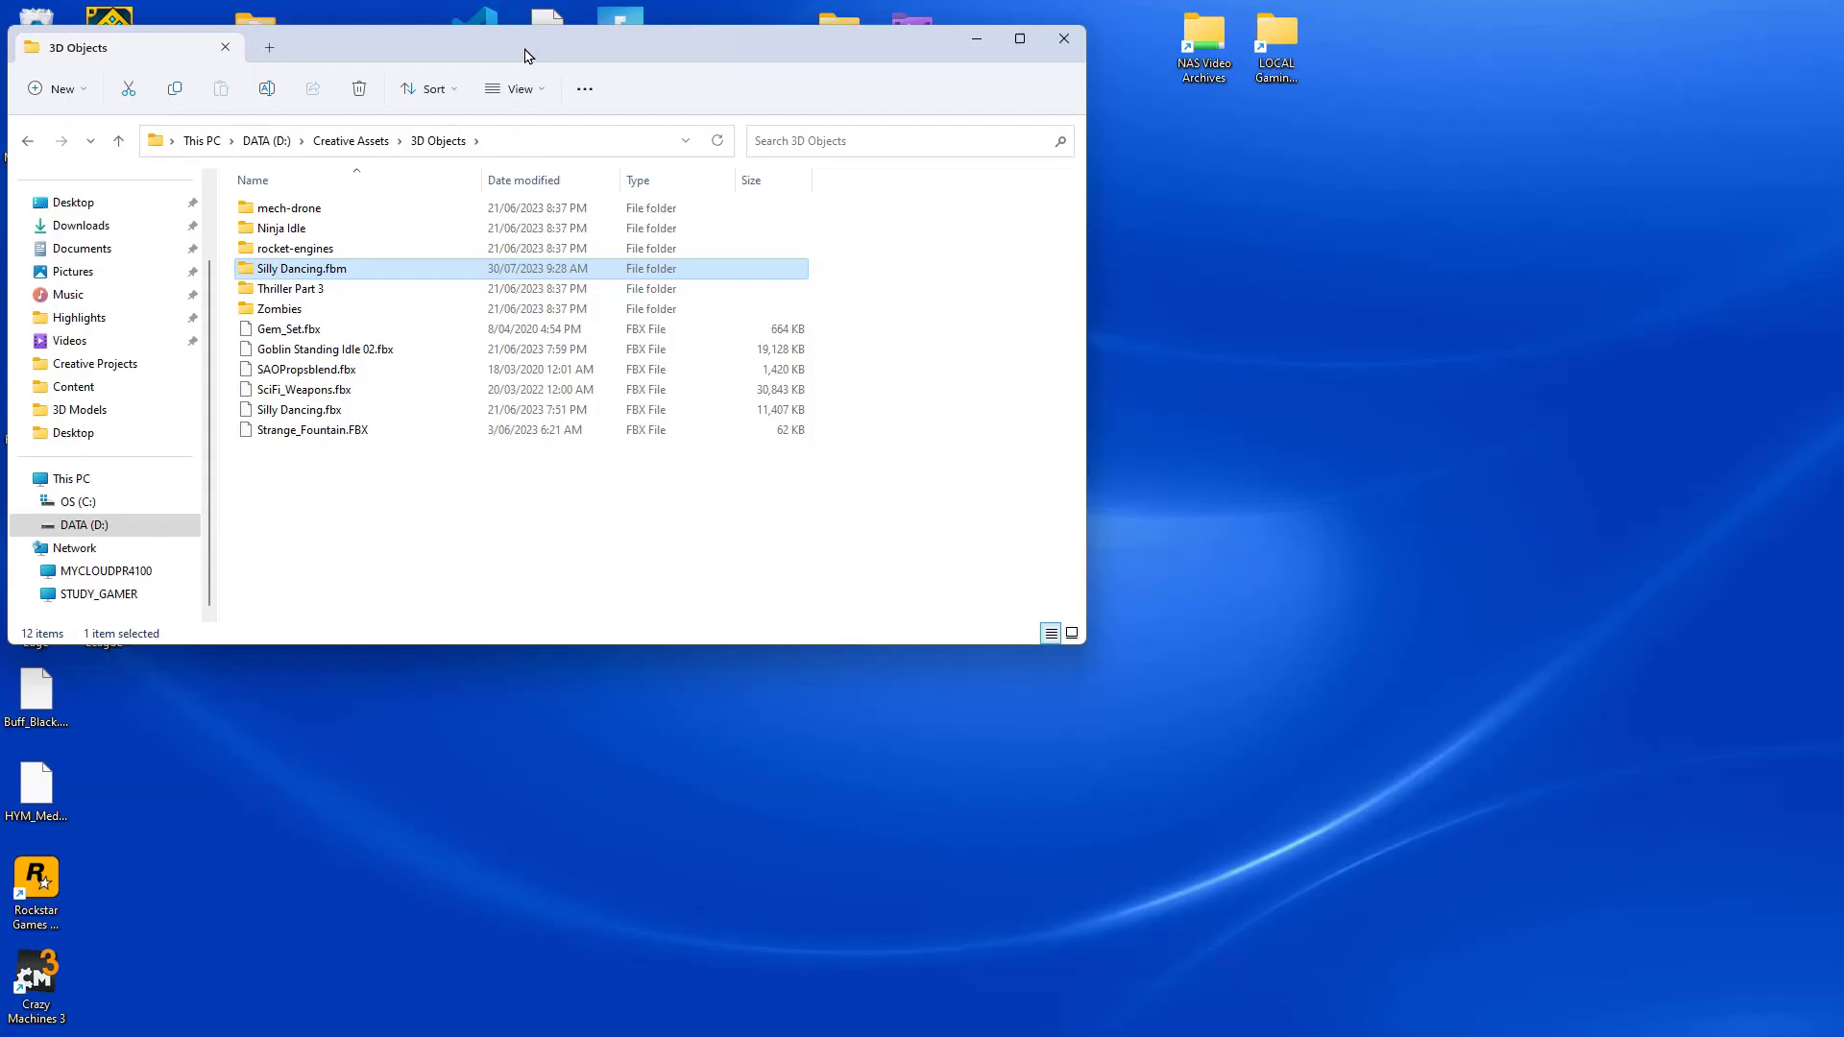
pyautogui.moveTo(576, 58); pyautogui.dragTo(382, 62)
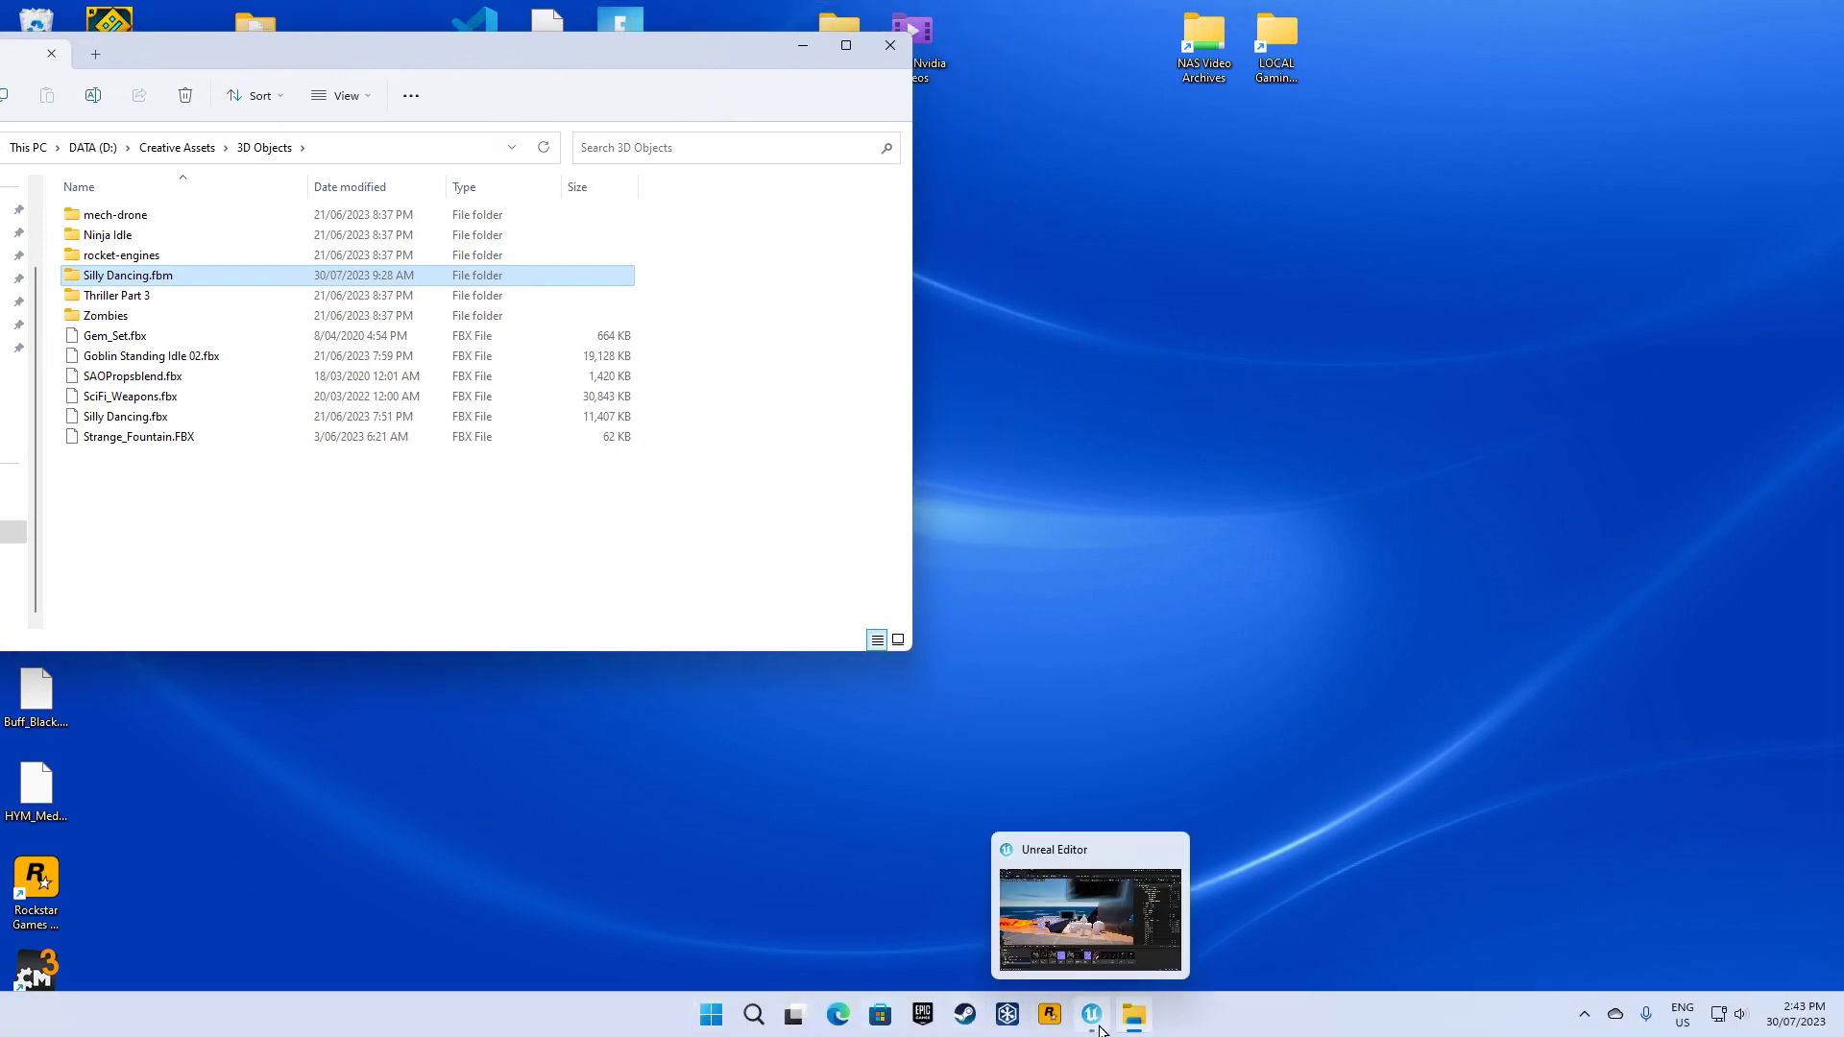
# Step: Return to Unreal Editor, nudge the viewport forward, and open the Content Drawer
pyautogui.click(1091, 1017)
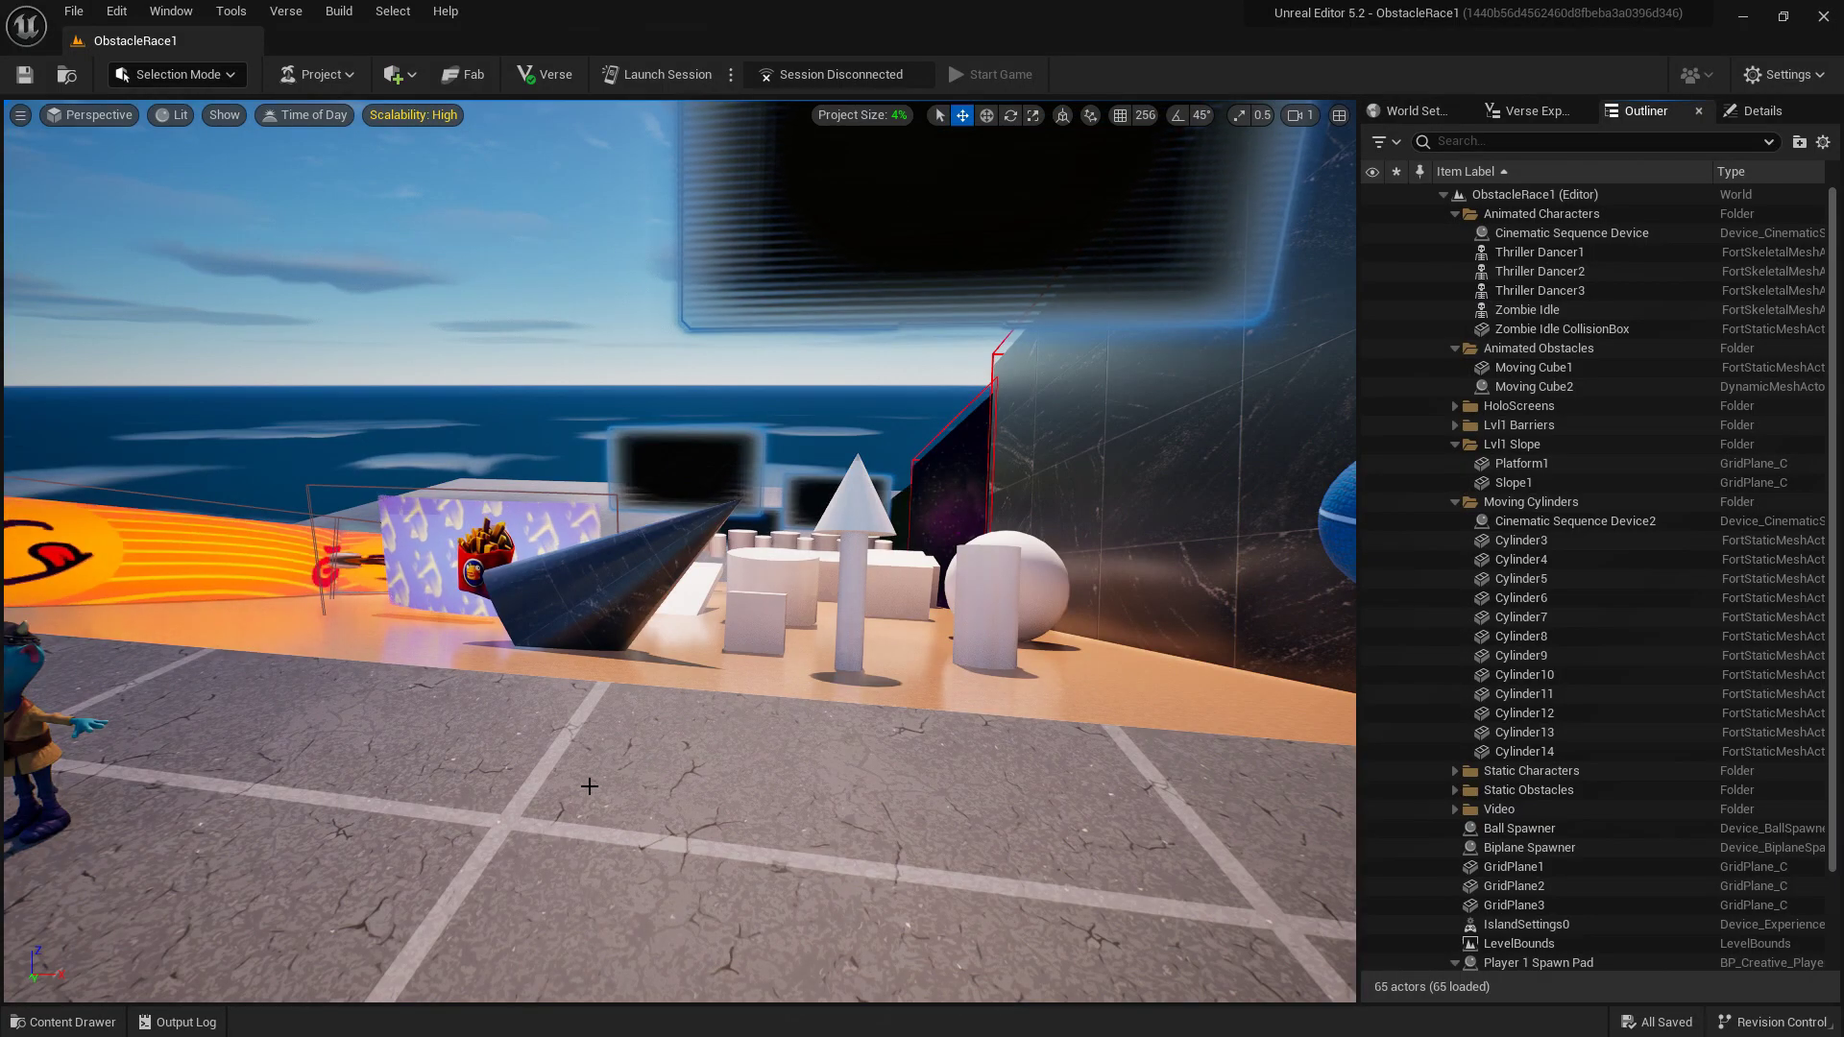
pyautogui.moveTo(589, 786); pyautogui.dragTo(662, 778, button='right')
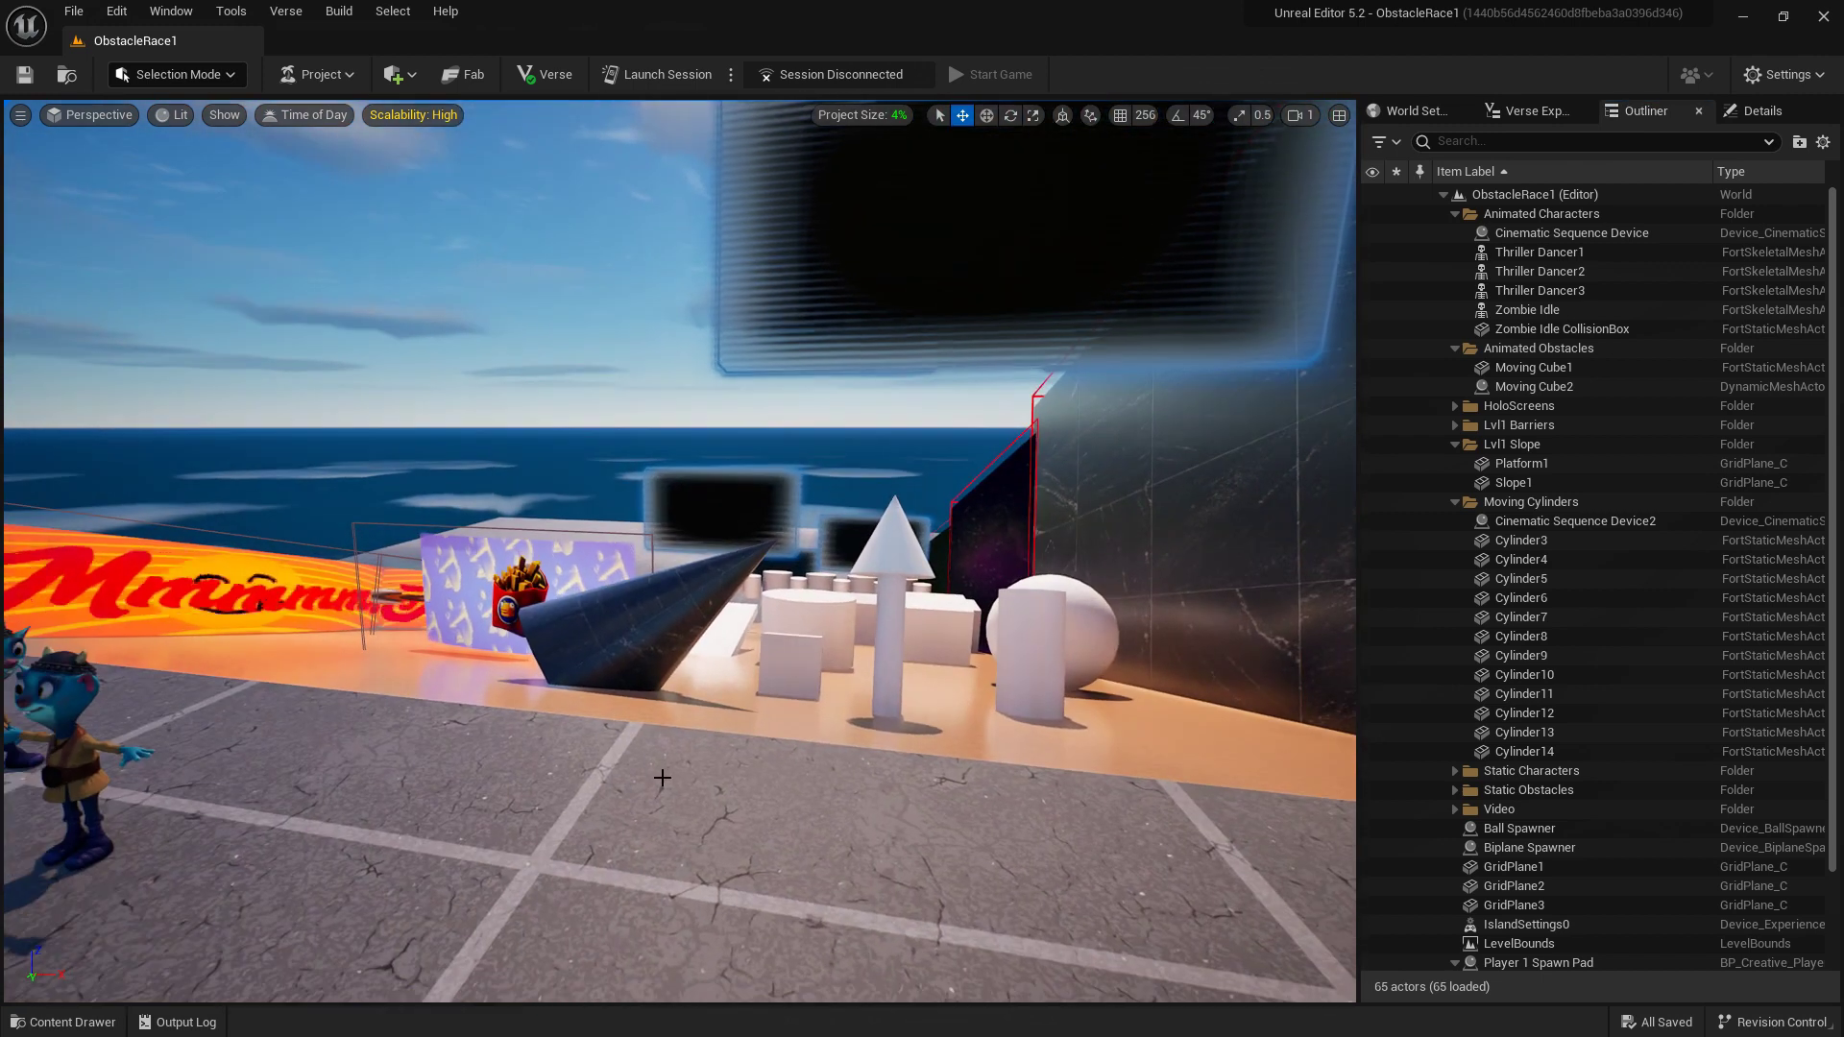
pyautogui.hotkey('ctrl', 'space')
# Step: Add a Silly_Dancing folder under ObstacleRace1 Content and restore down the editor window
pyautogui.click(120, 758)
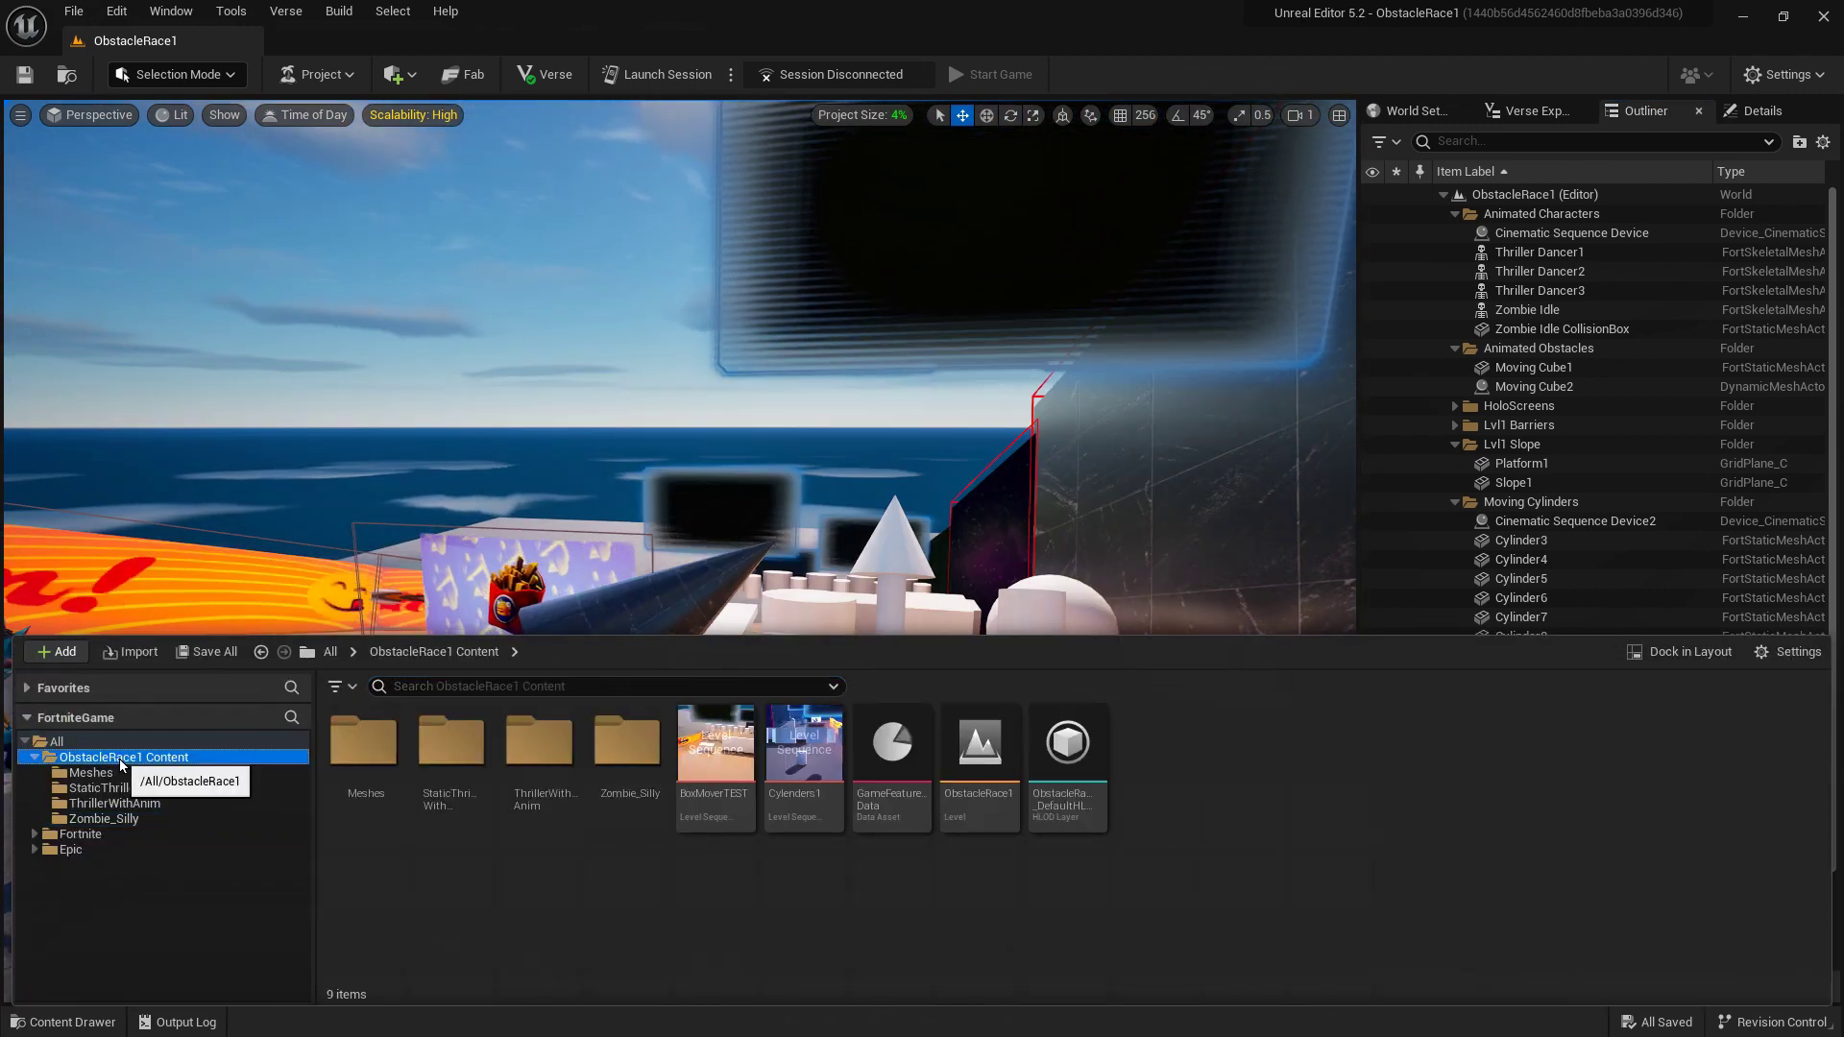
pyautogui.rightClick(120, 764)
pyautogui.click(240, 428)
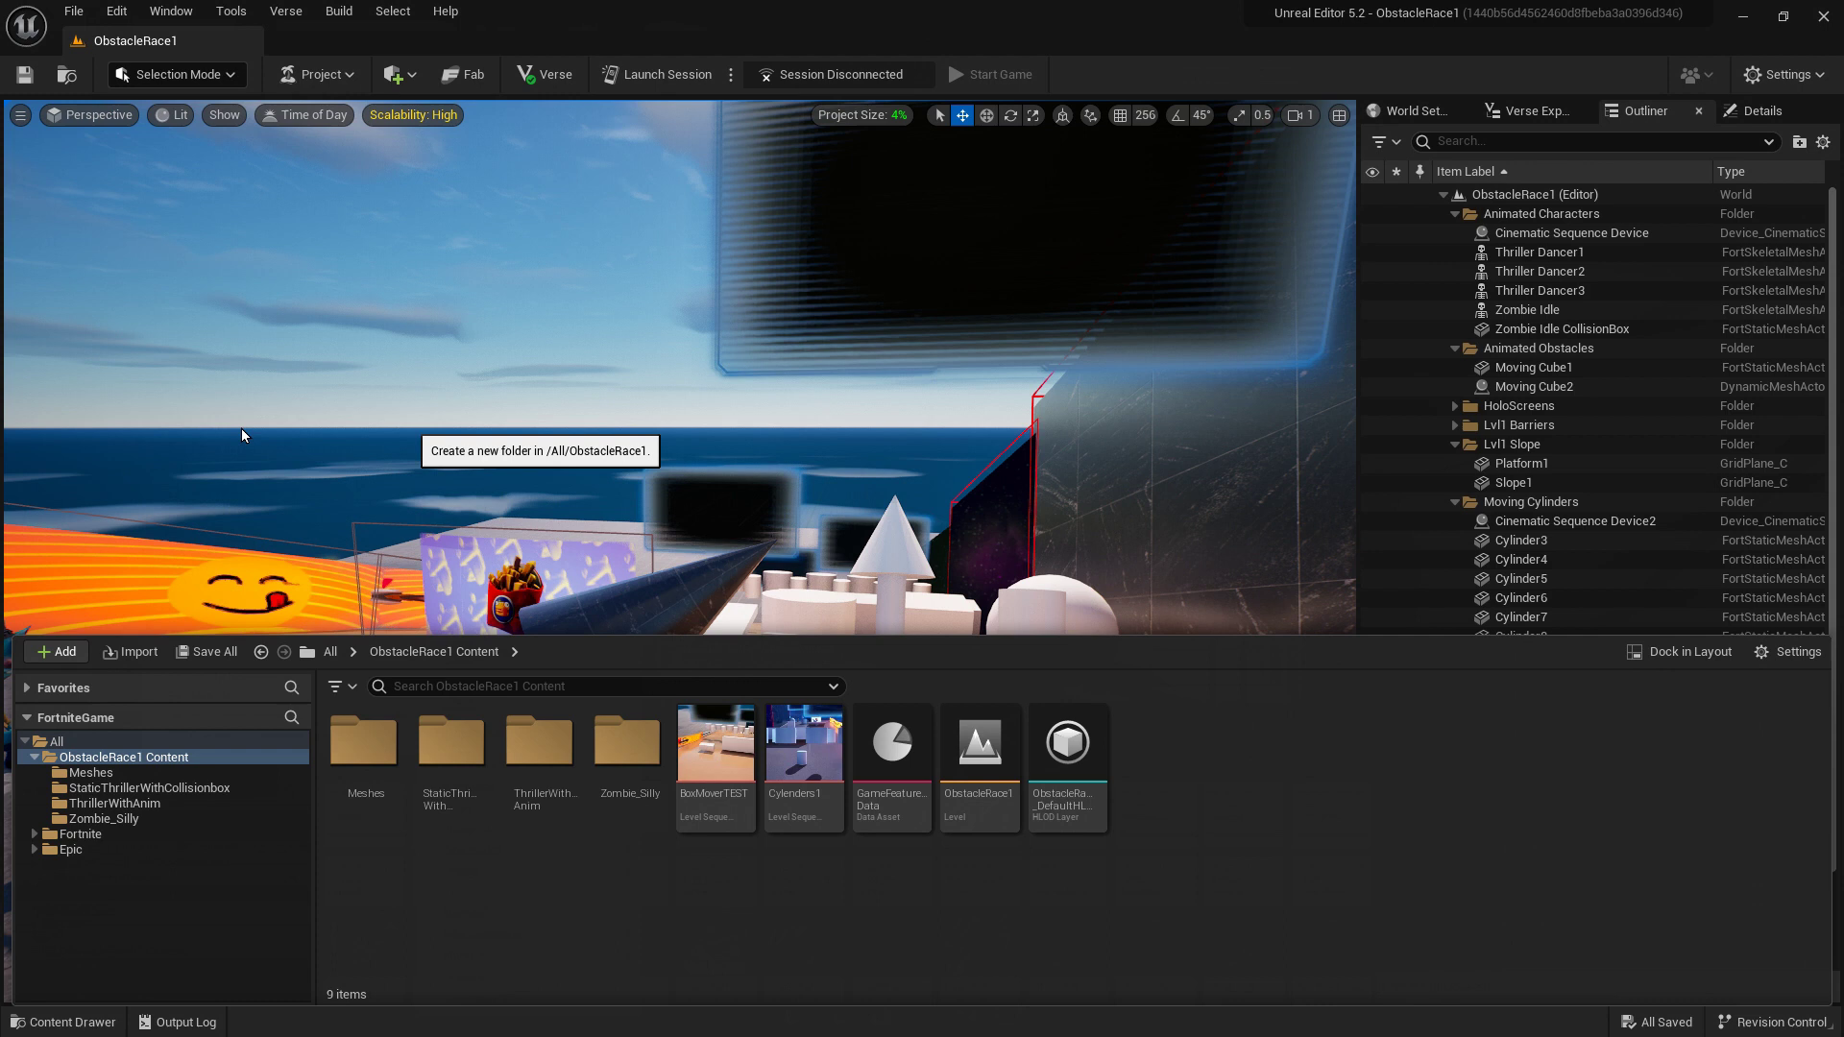
pyautogui.write('Sil')
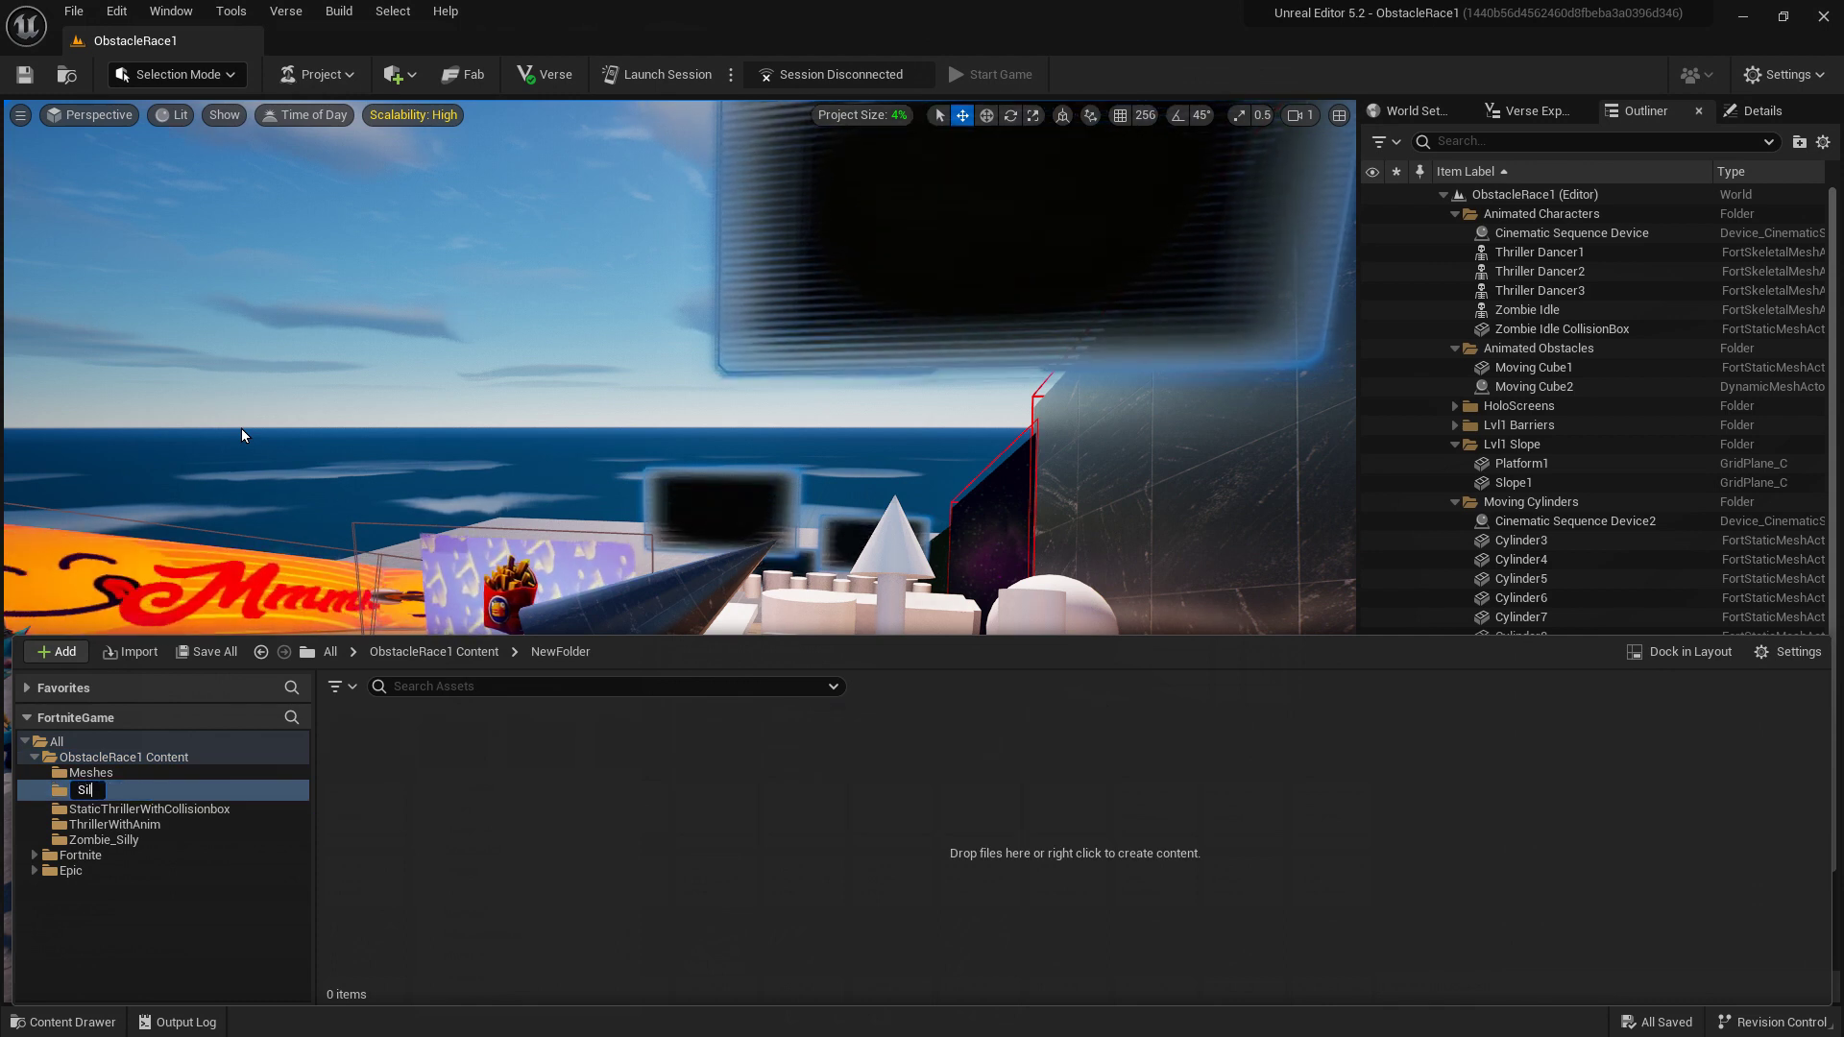
pyautogui.write('ly_Da')
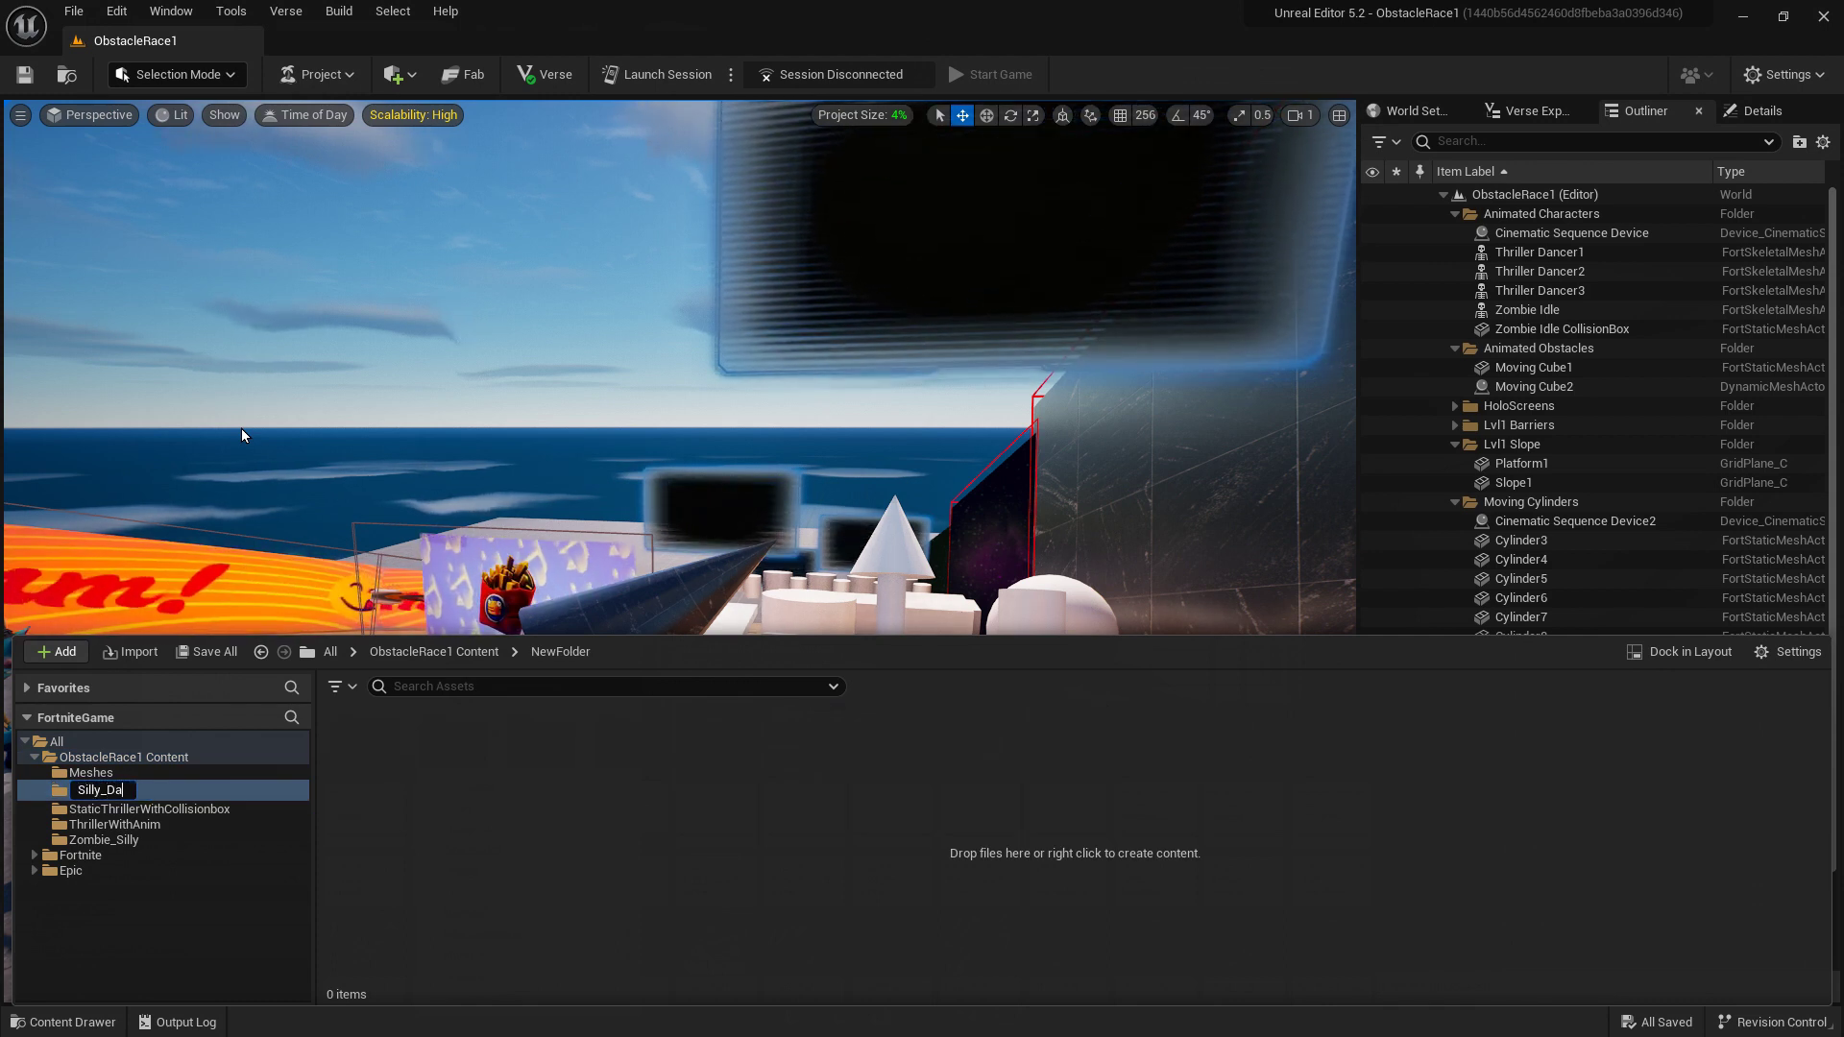
pyautogui.write('ncing')
pyautogui.press('Return')
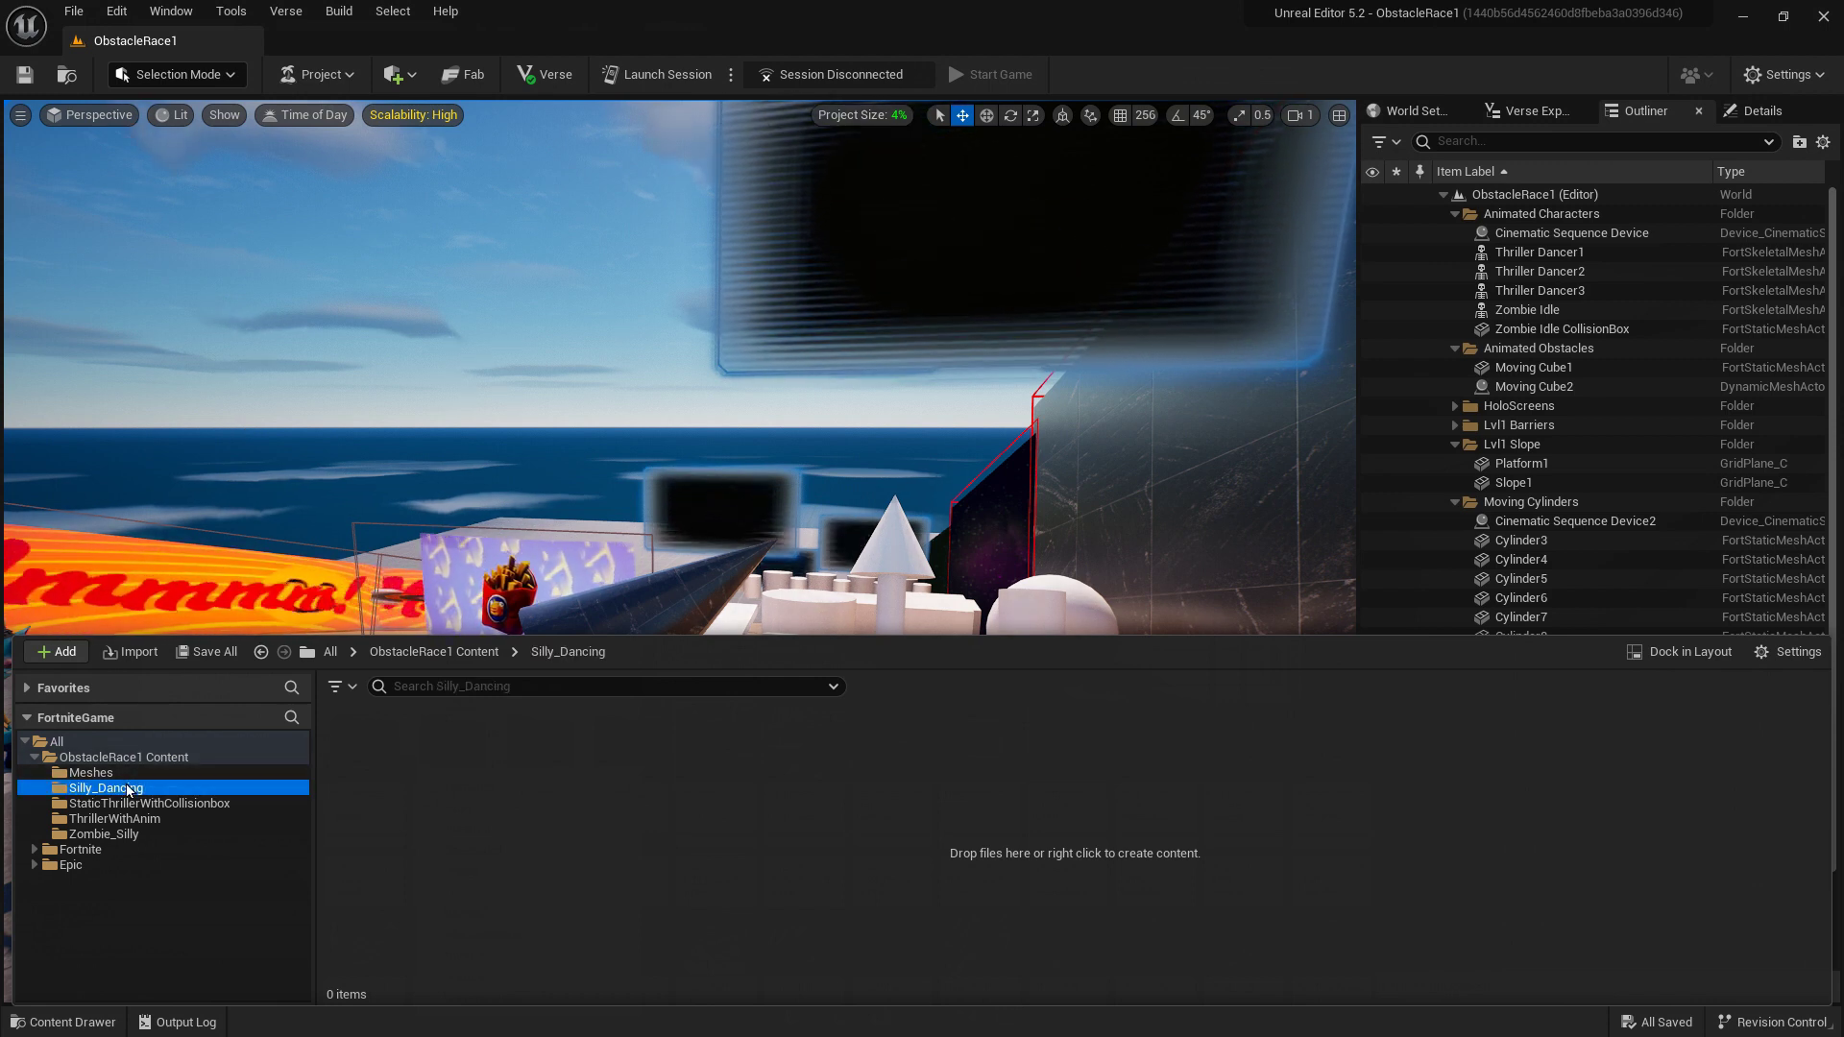
pyautogui.click(1782, 15)
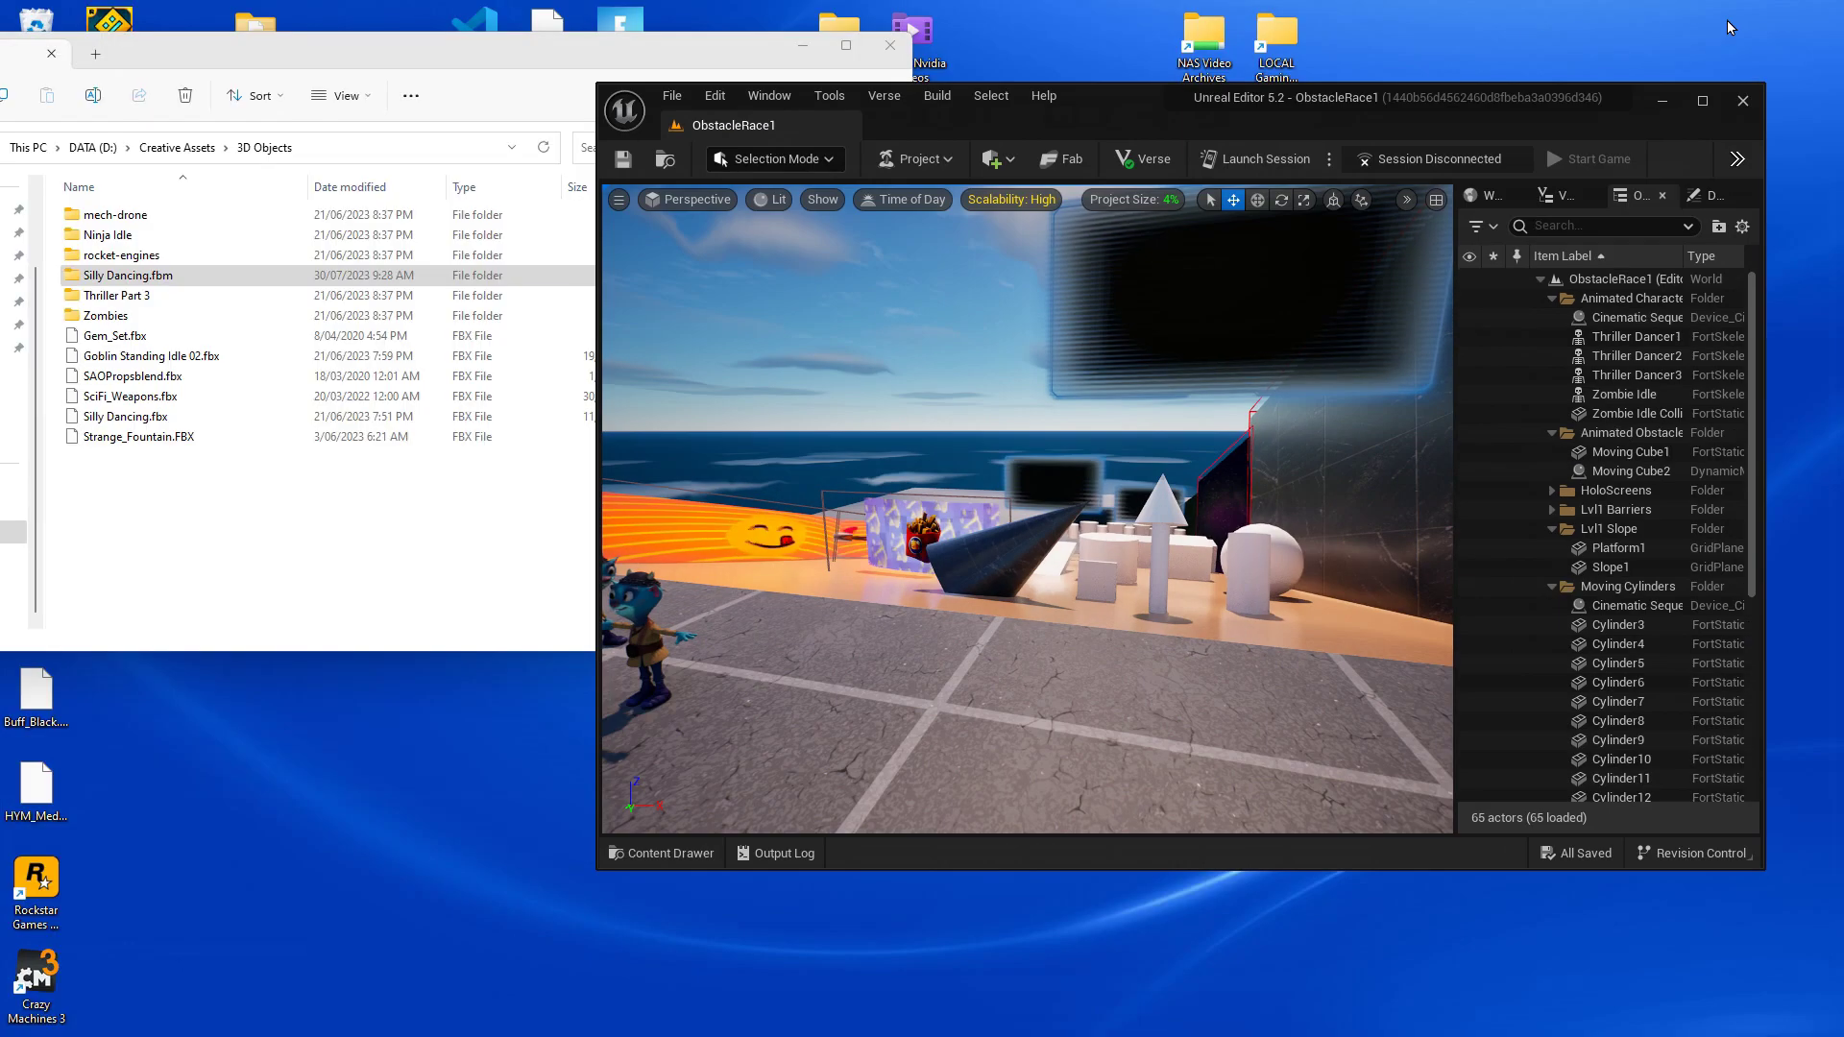
# Step: Import Silly Dancing.fbx into the Silly_Dancing folder with default Import All options
pyautogui.moveTo(1073, 104); pyautogui.dragTo(1152, 228)
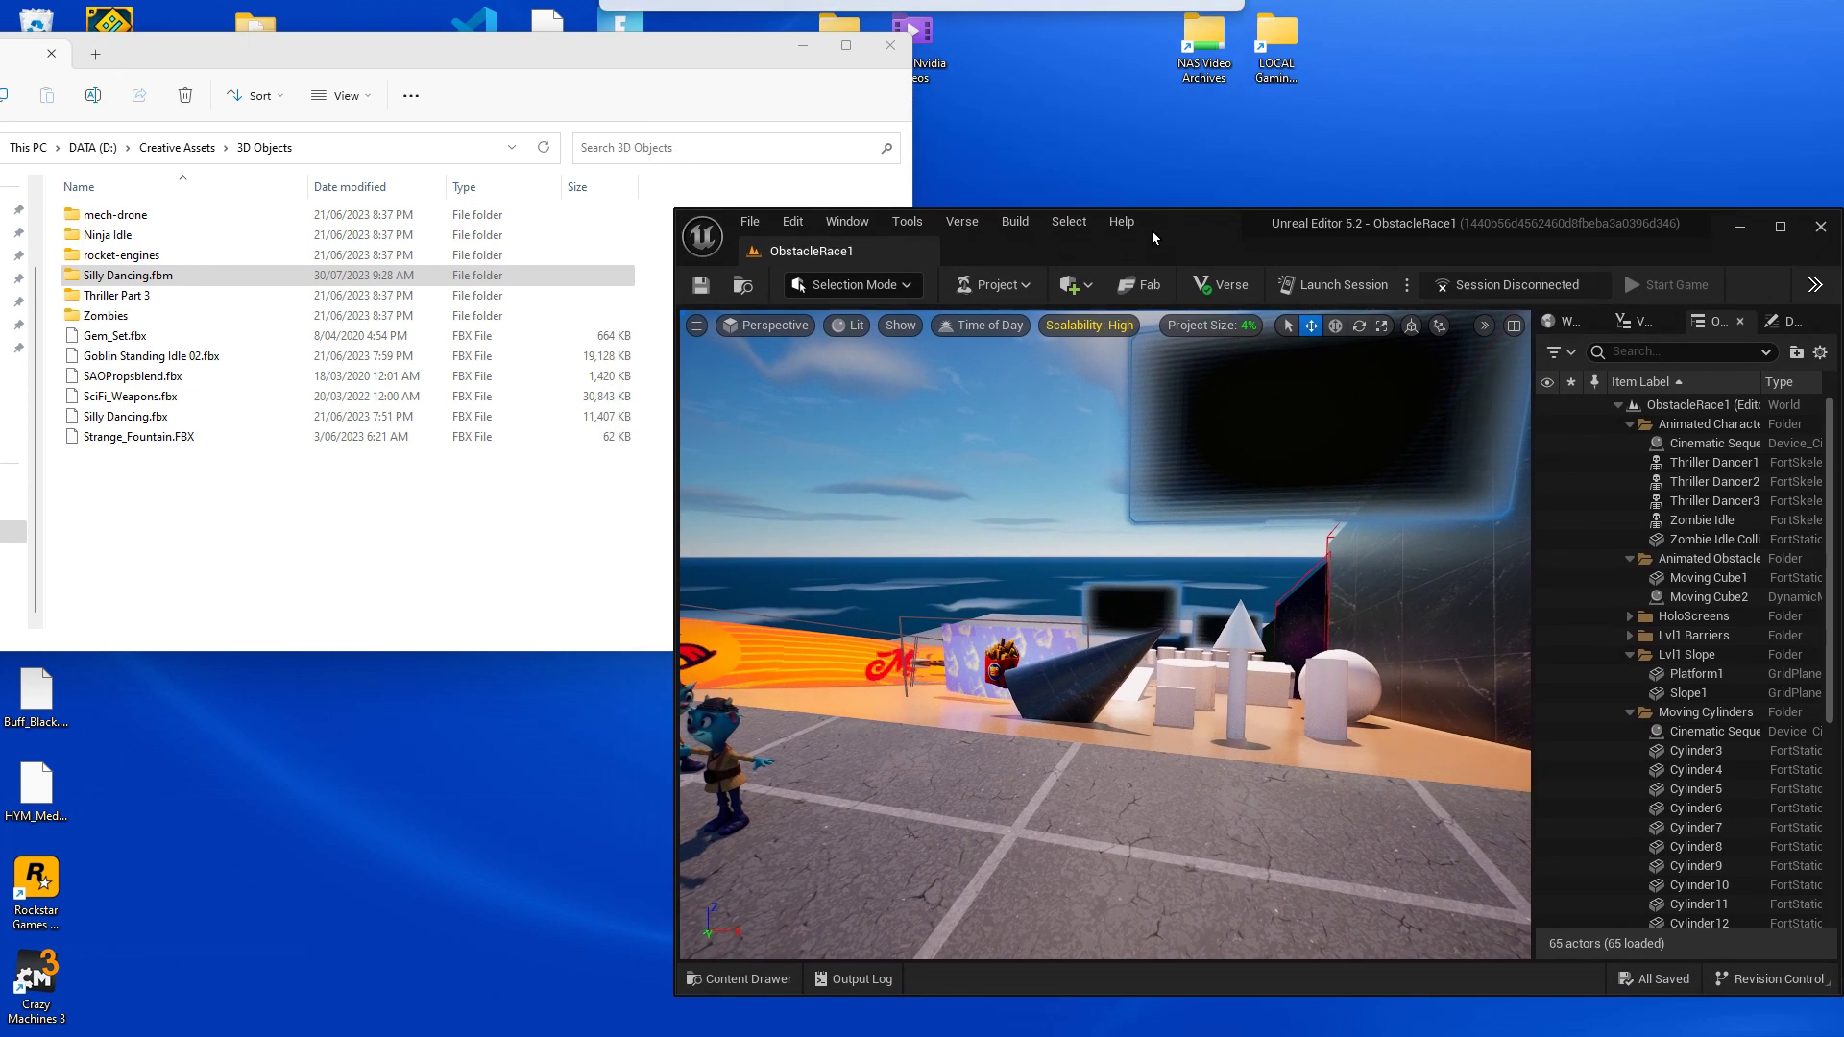
pyautogui.hotkey('ctrl', 'space')
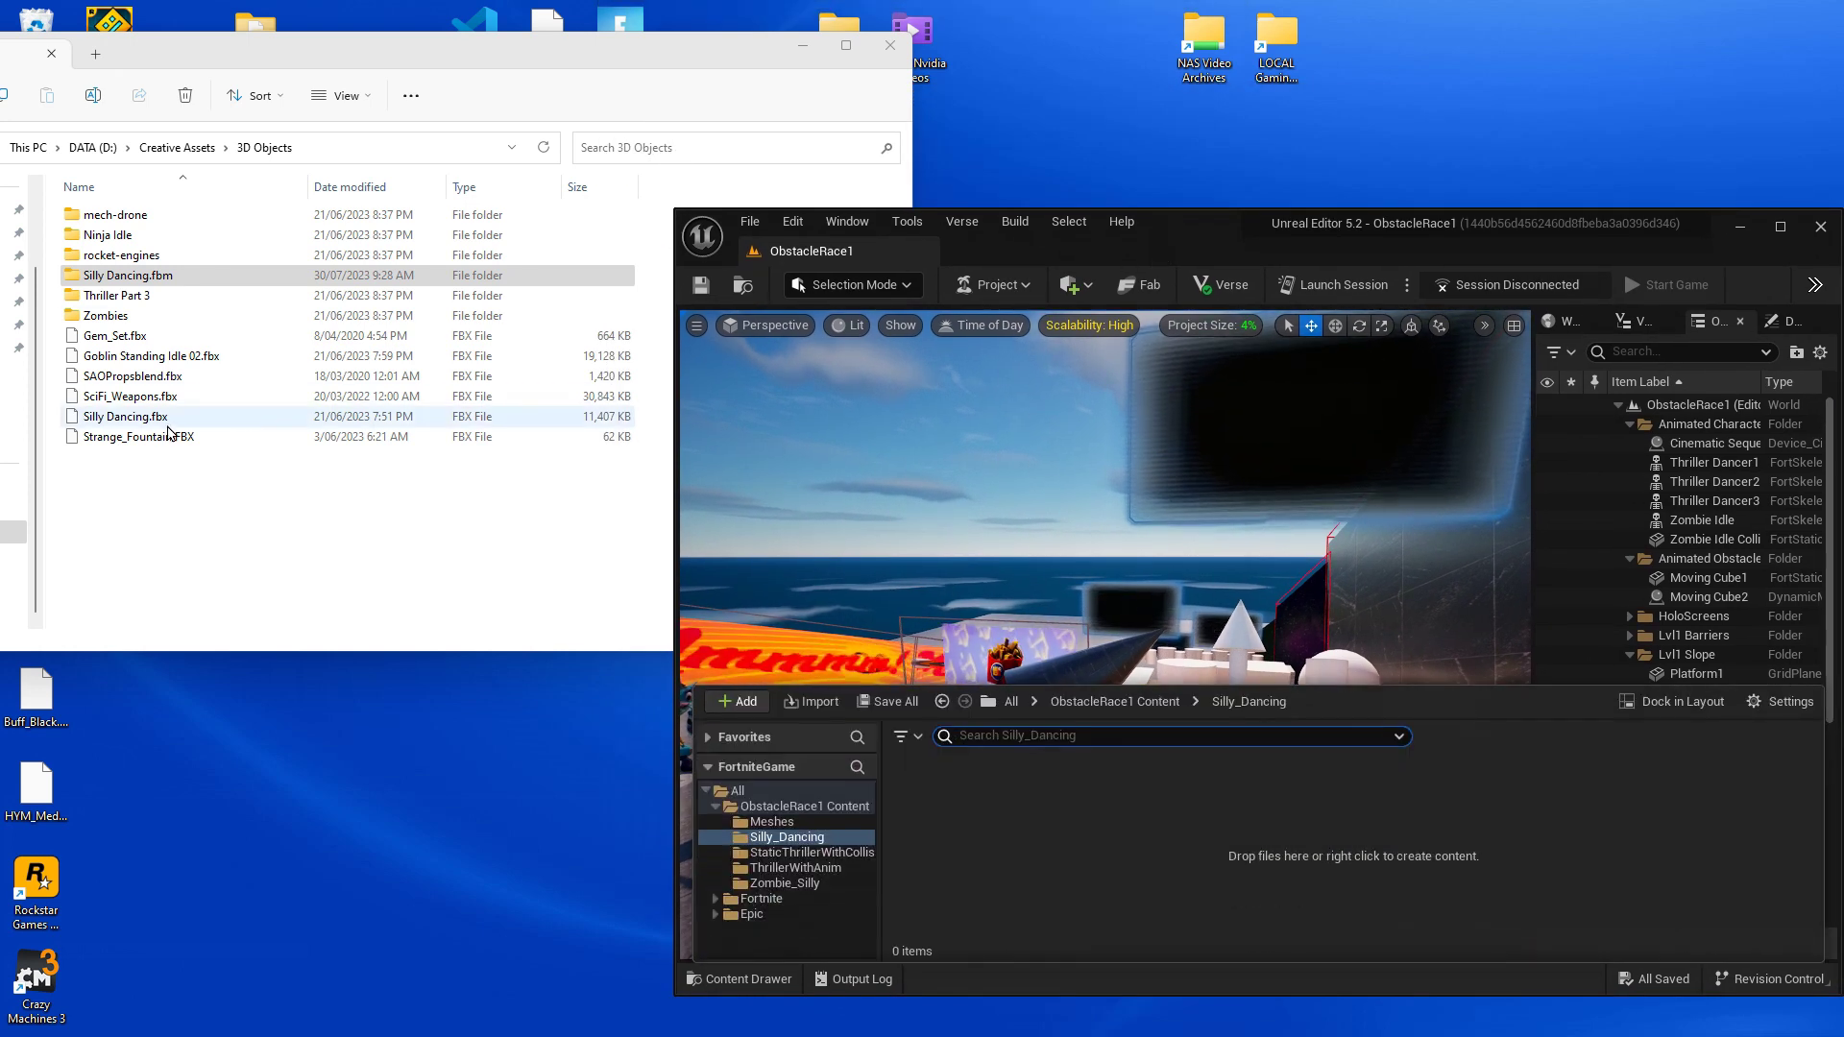
pyautogui.moveTo(145, 415)
pyautogui.mouseDown()
pyautogui.moveTo(703, 622)
pyautogui.moveTo(1030, 821)
pyautogui.mouseUp()
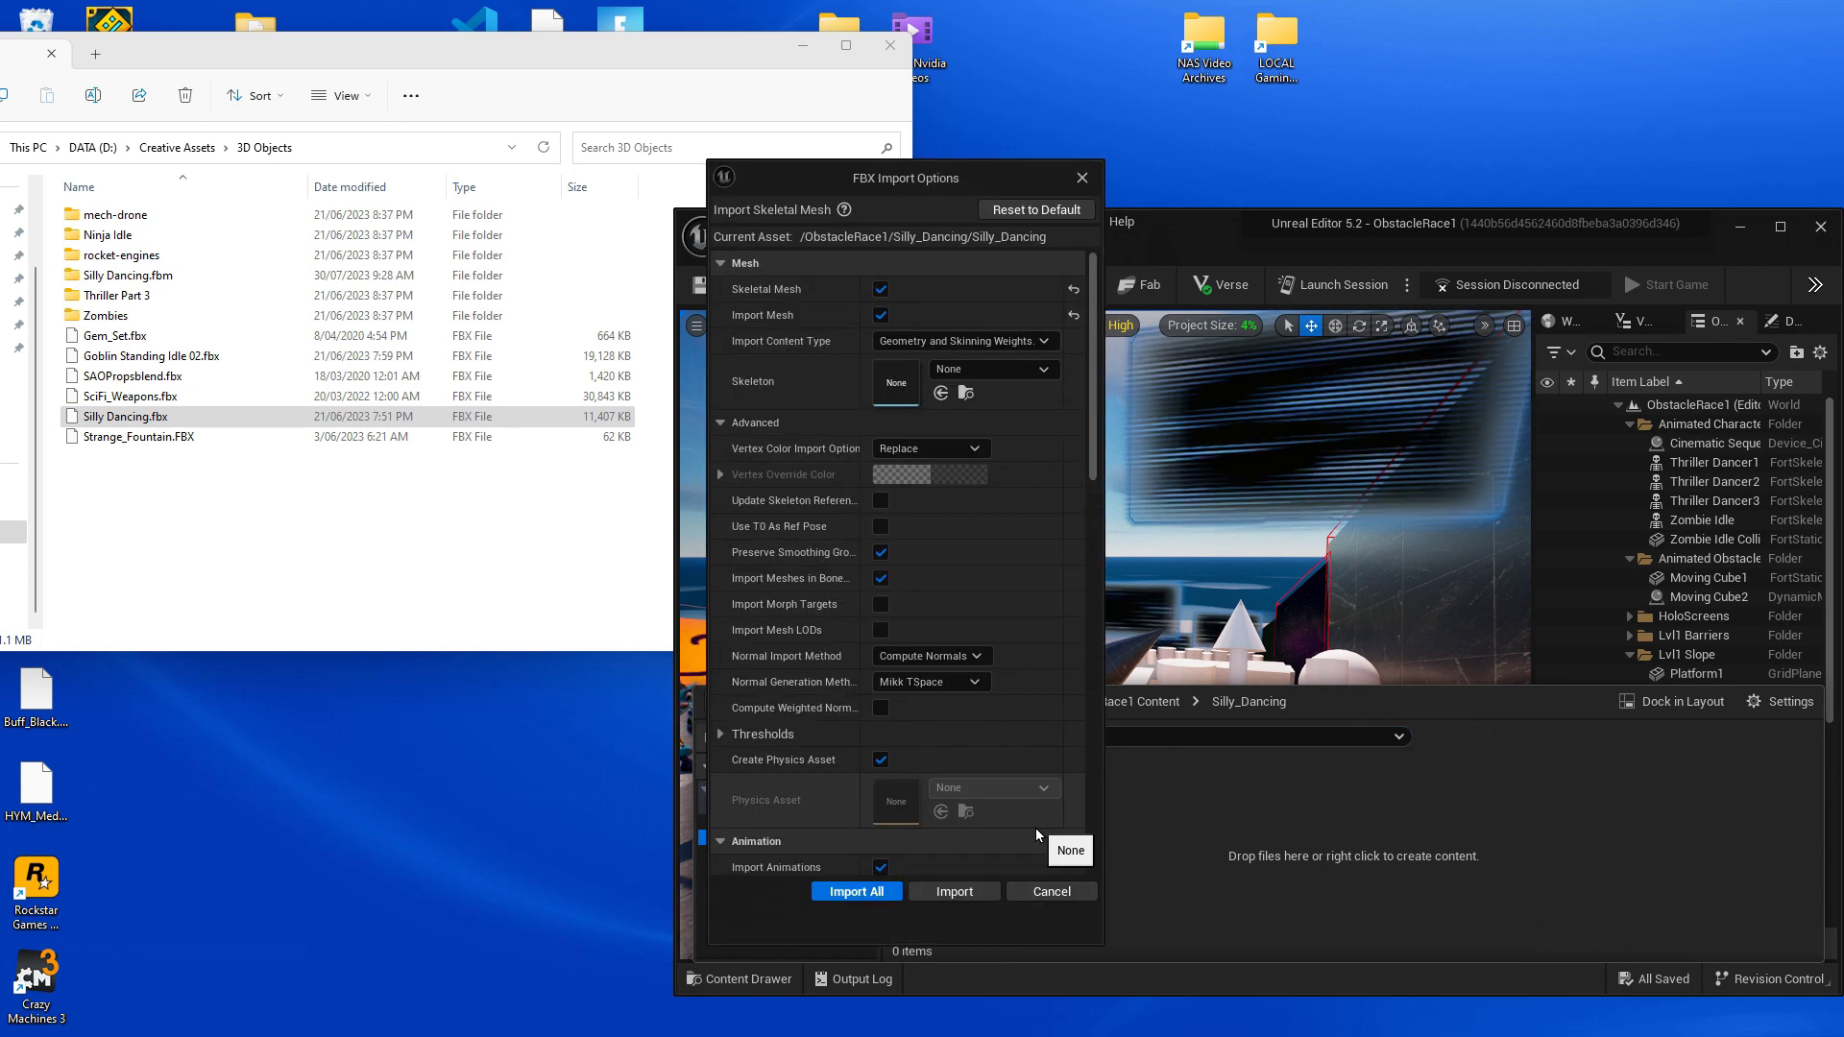
pyautogui.scroll(-2, 998, 638)
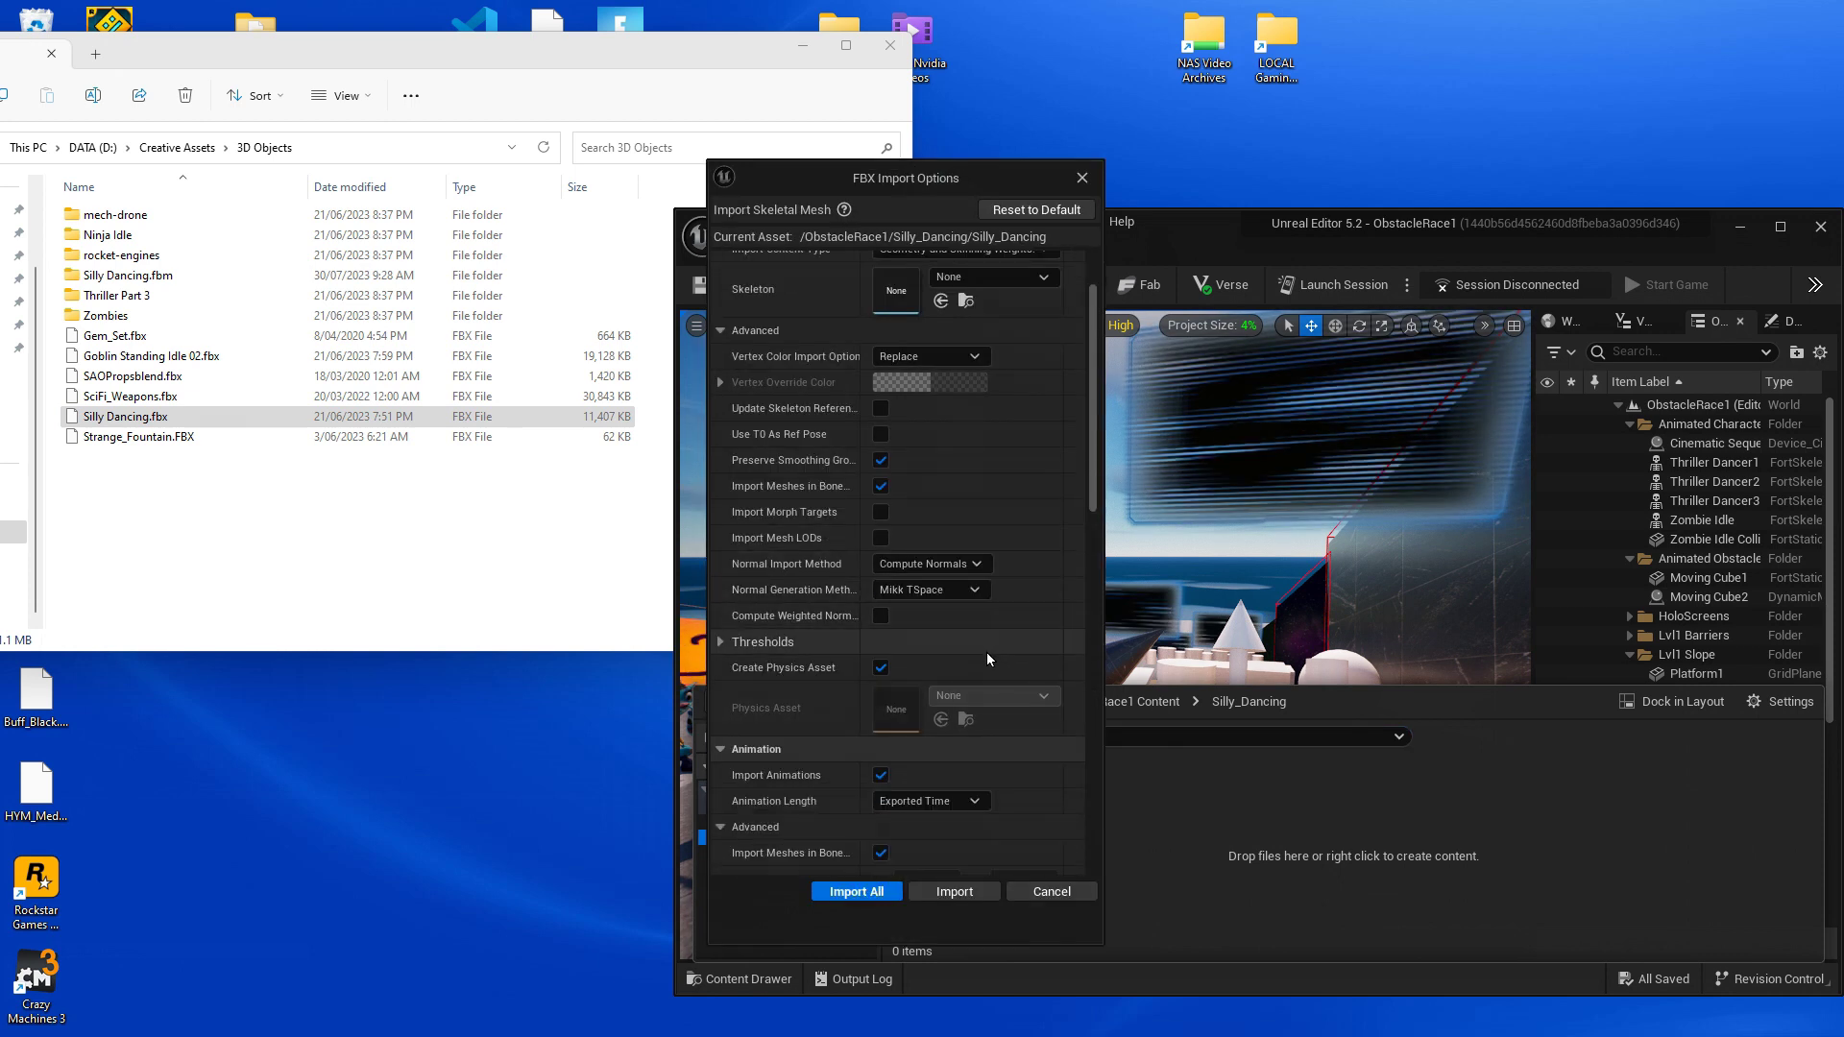
pyautogui.click(861, 892)
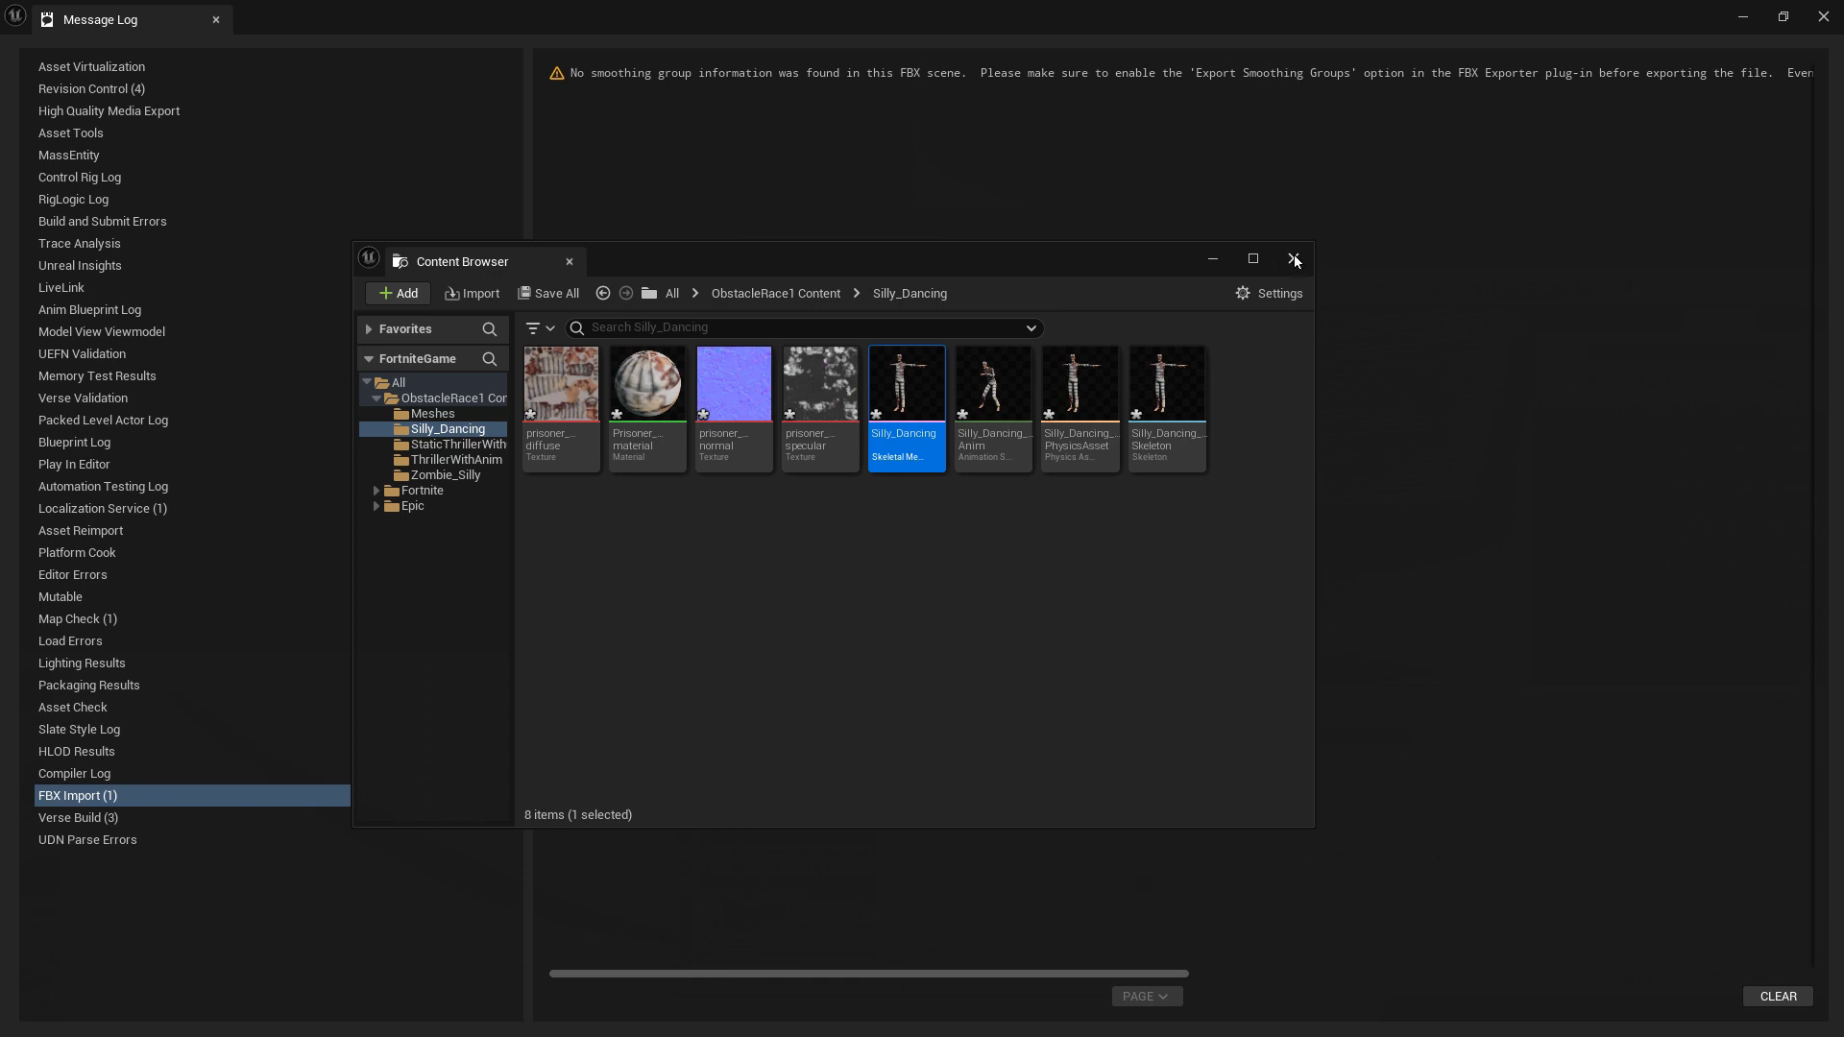
pyautogui.click(1831, 21)
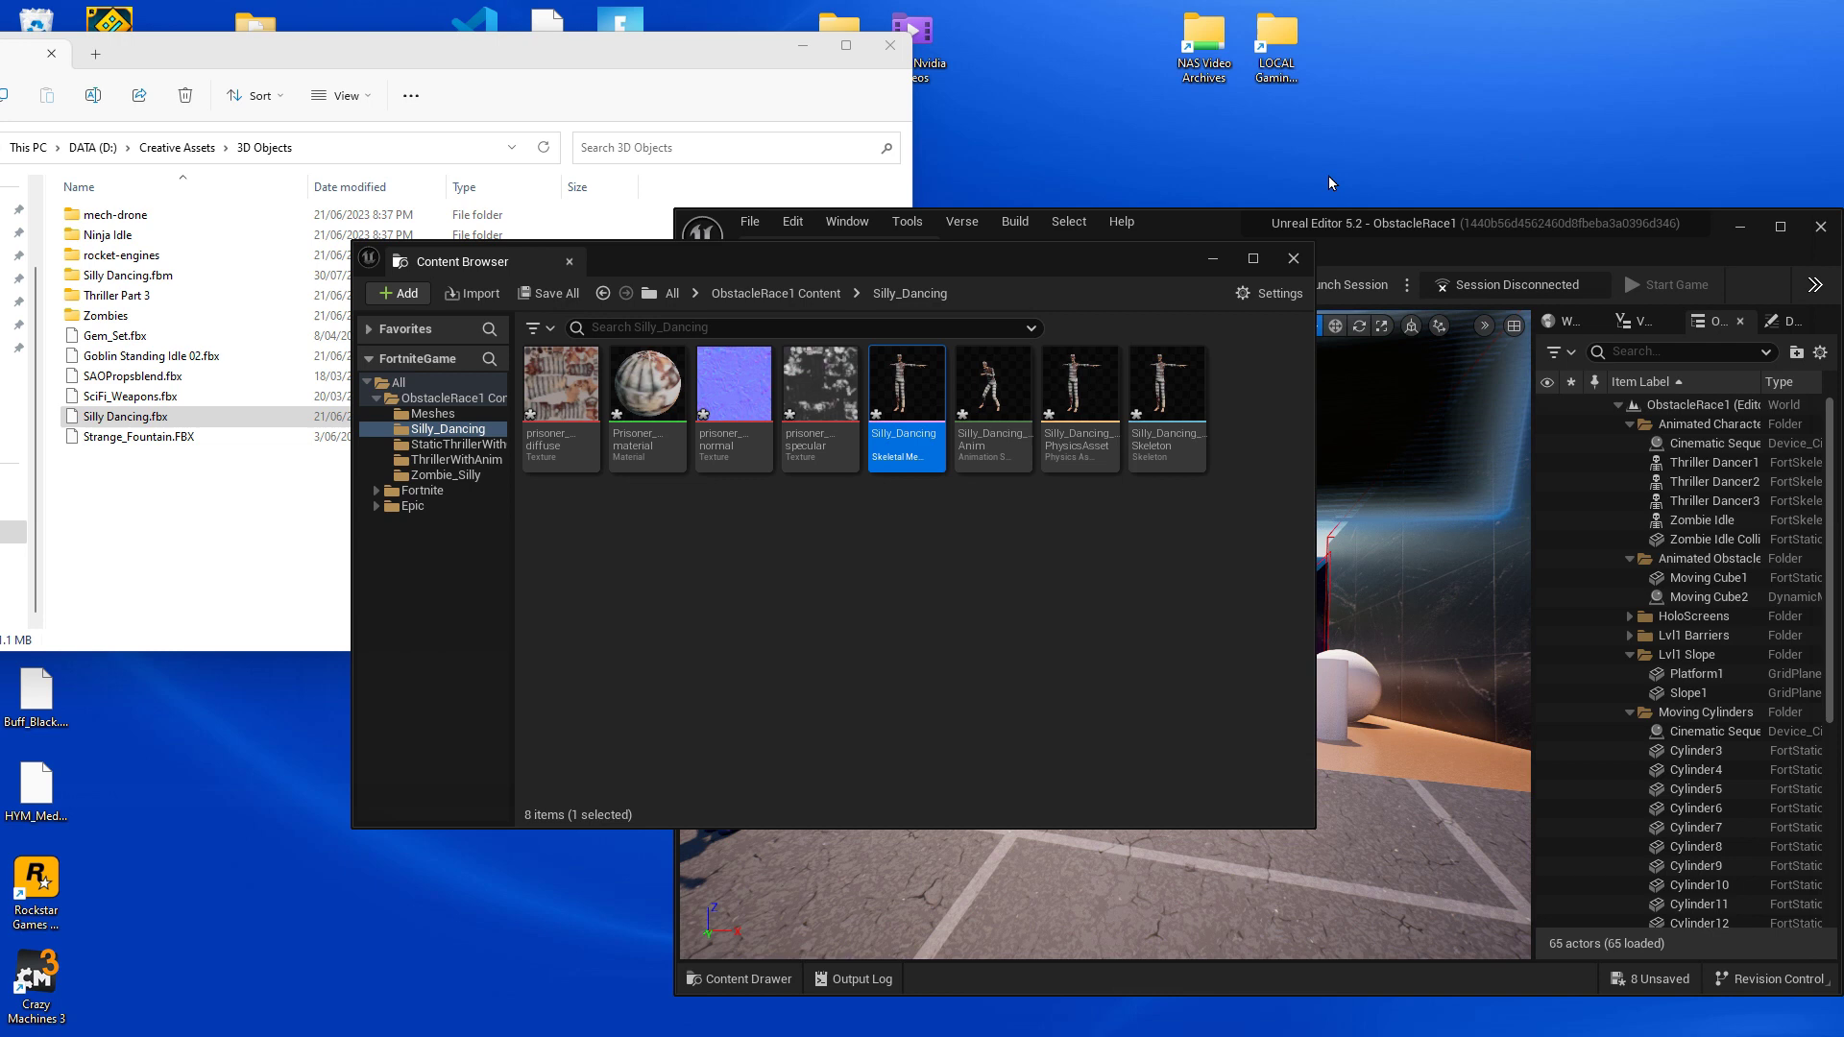
# Step: Close the floating Content Browser and maximize the editor window
pyautogui.click(1292, 261)
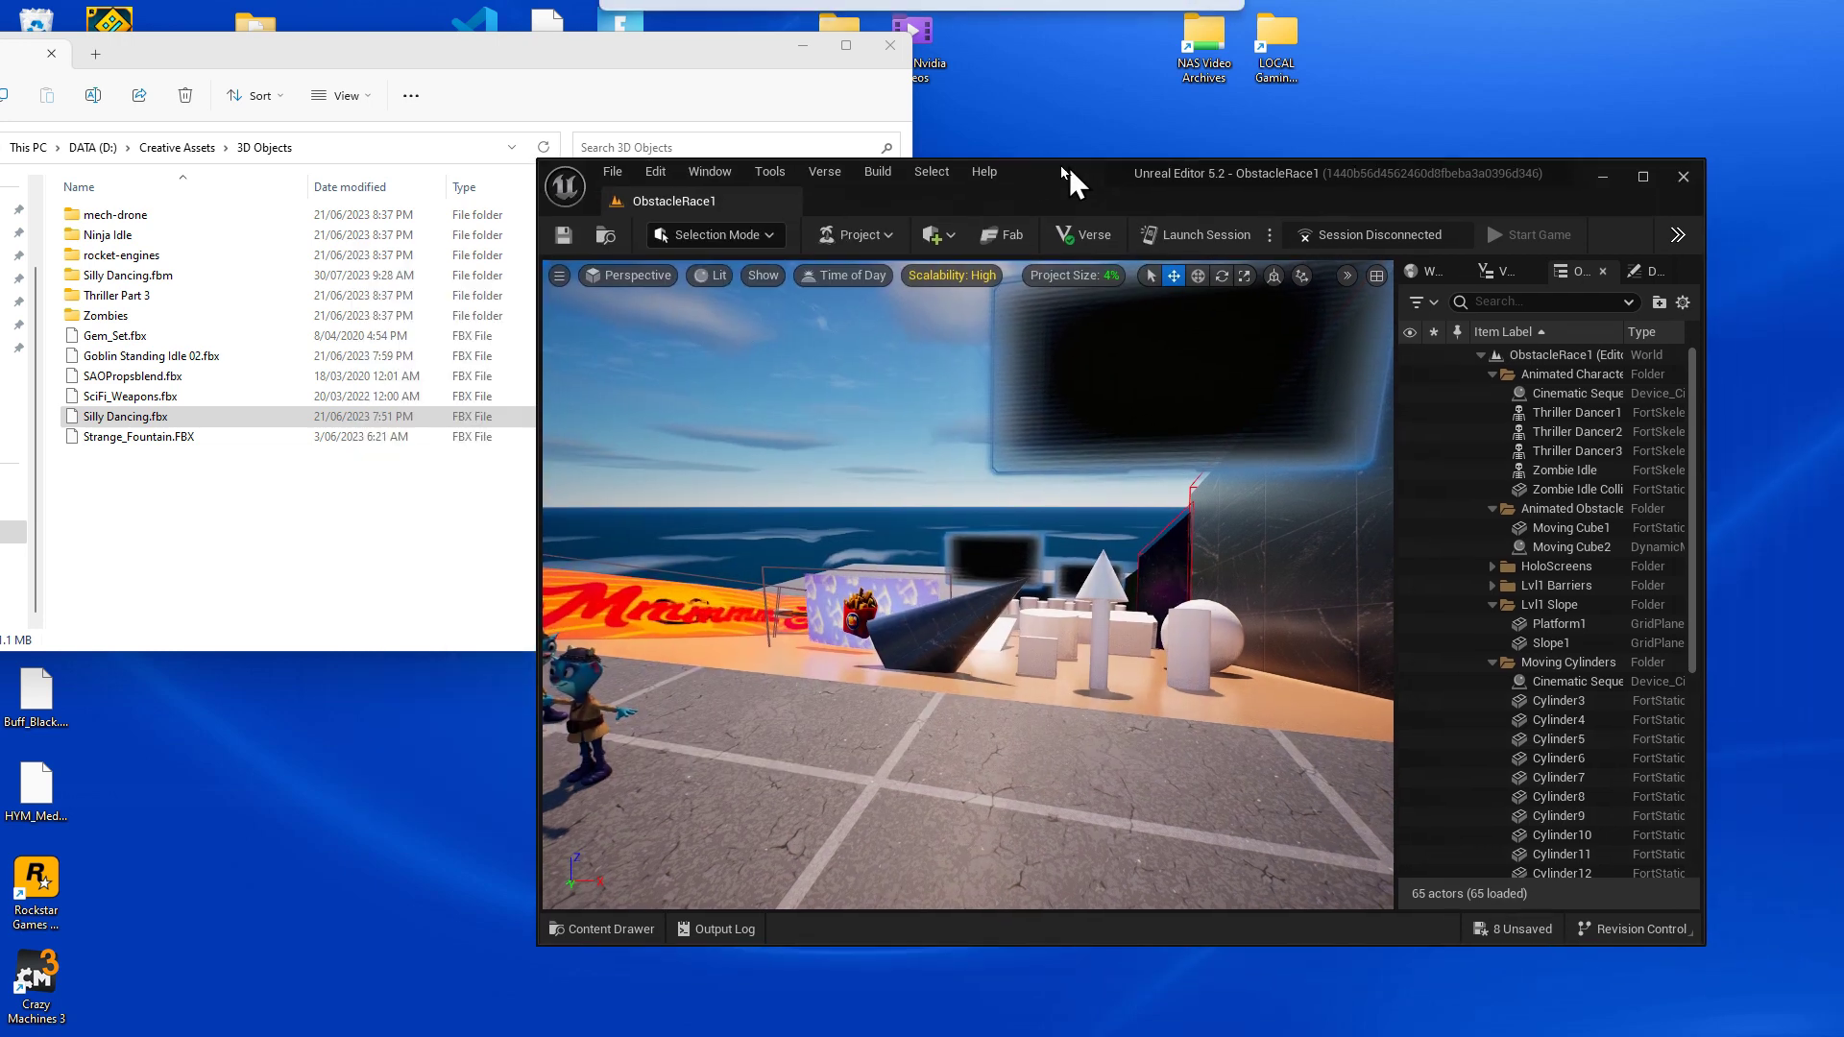
pyautogui.moveTo(1252, 222); pyautogui.dragTo(1089, 164)
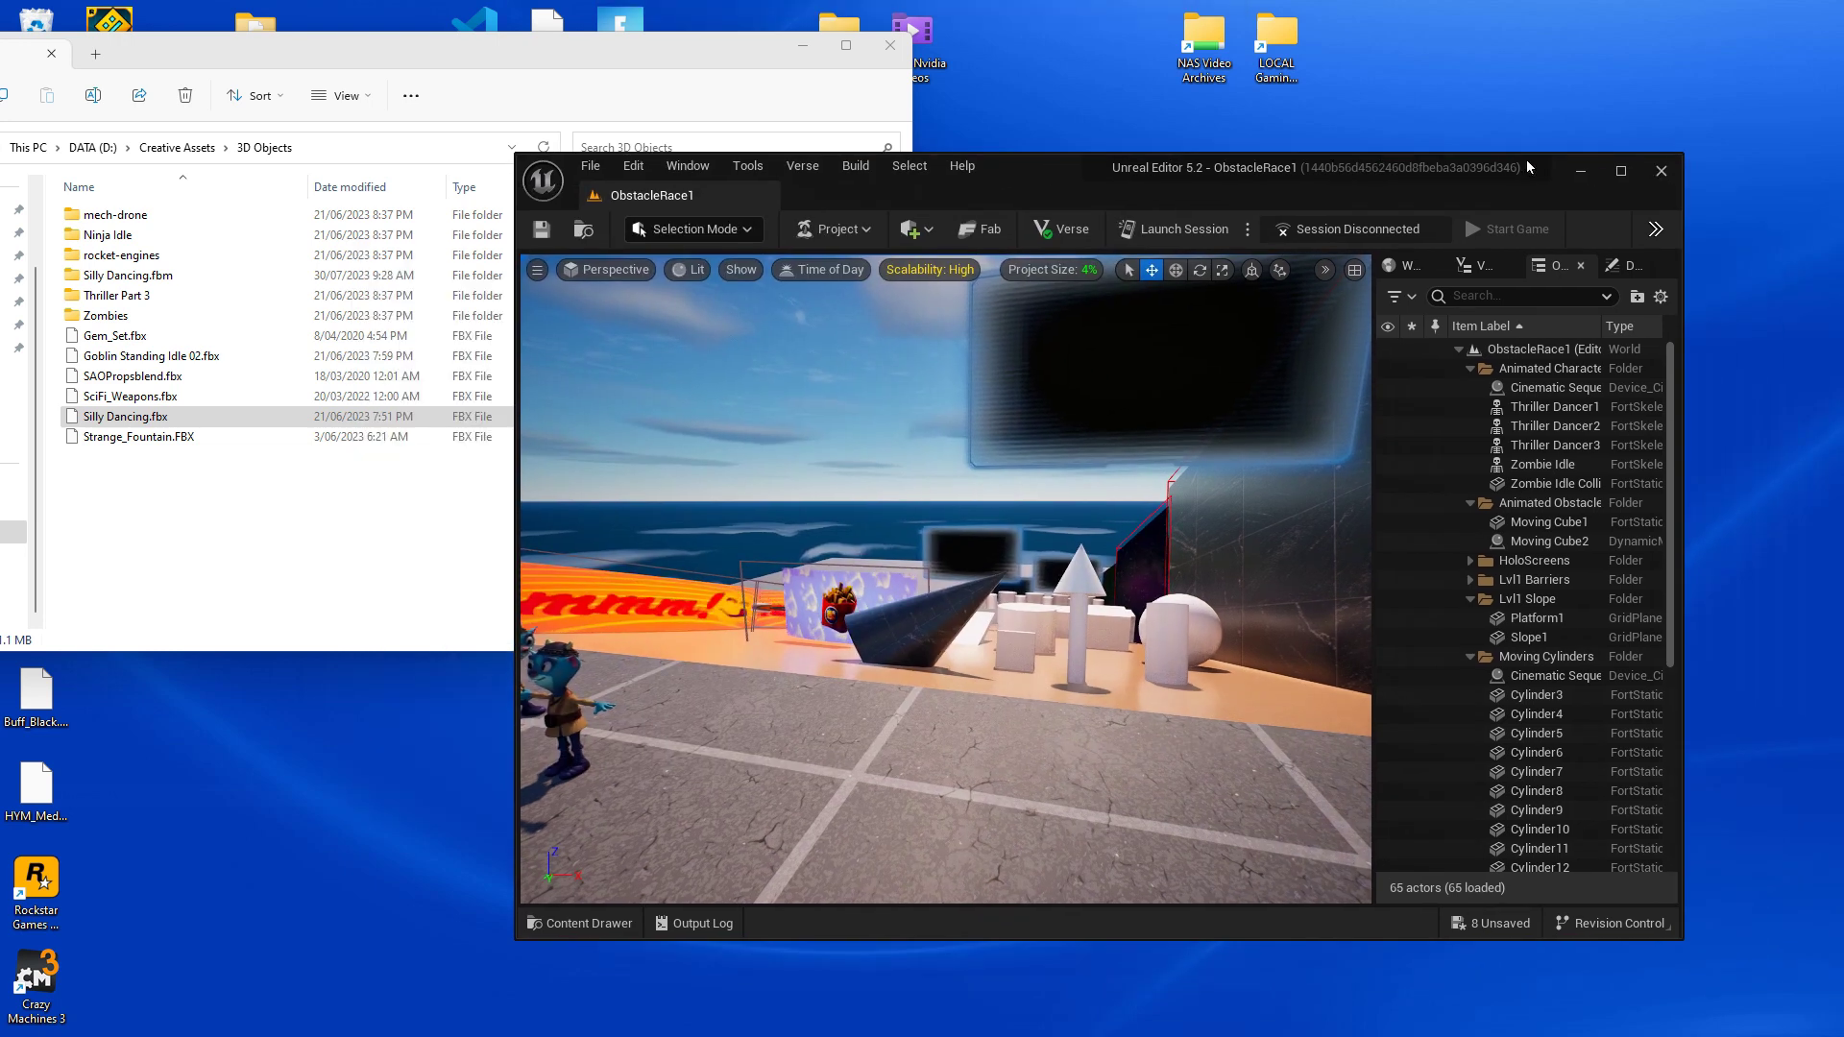
pyautogui.doubleClick(1465, 170)
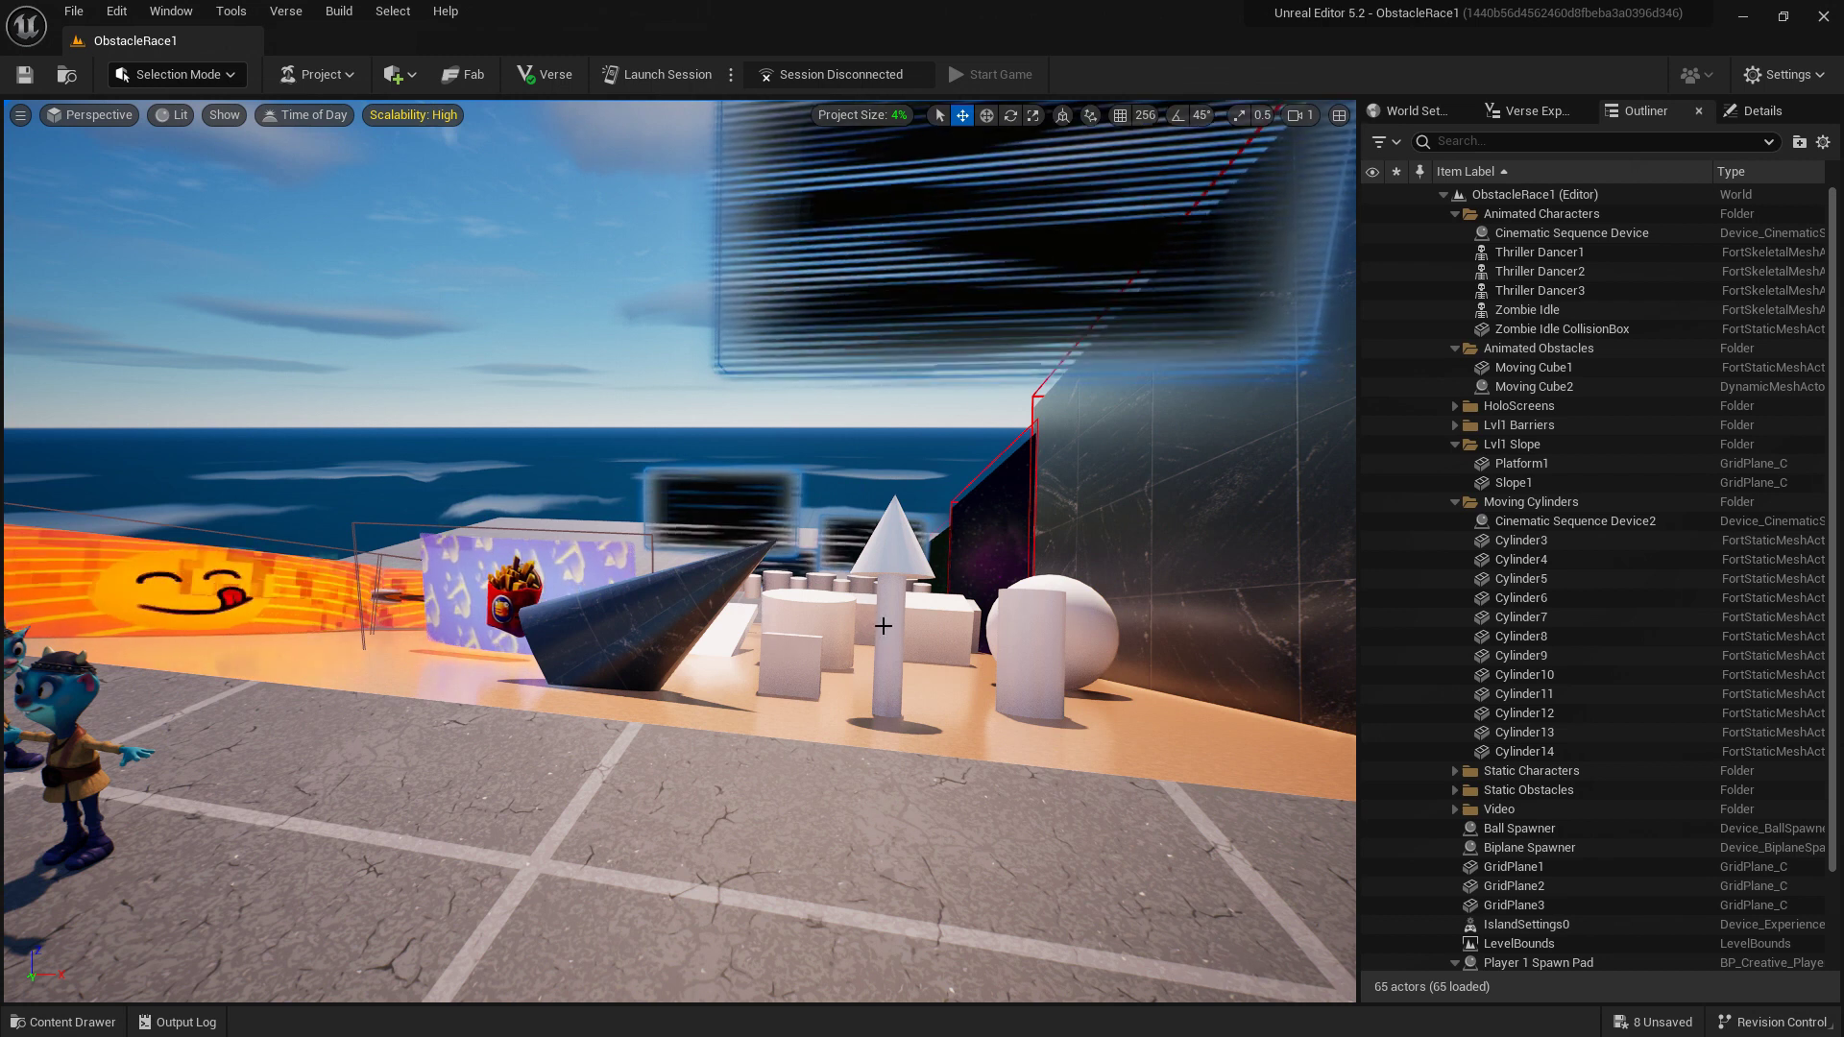
# Step: Inspect the 13 capsule bodies of Silly_Dancing_PhysicsAsset, then close it
pyautogui.hotkey('ctrl', 'space')
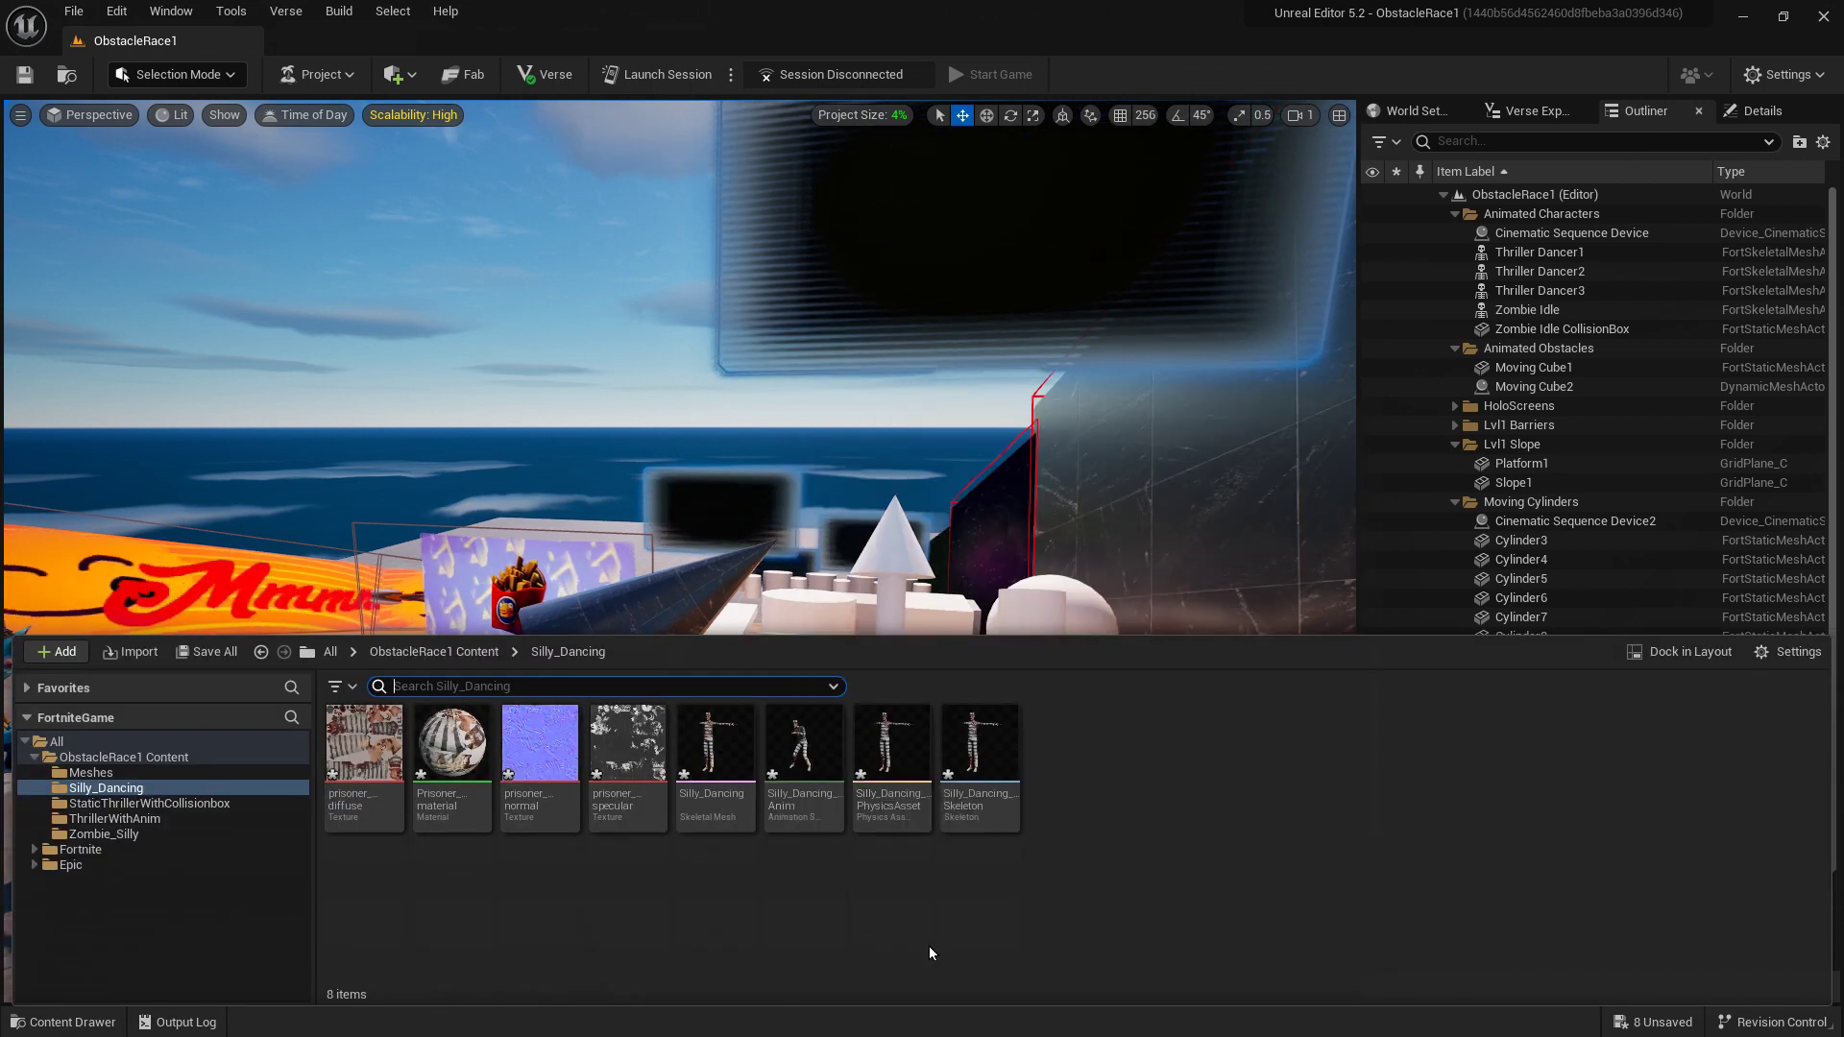
pyautogui.doubleClick(892, 742)
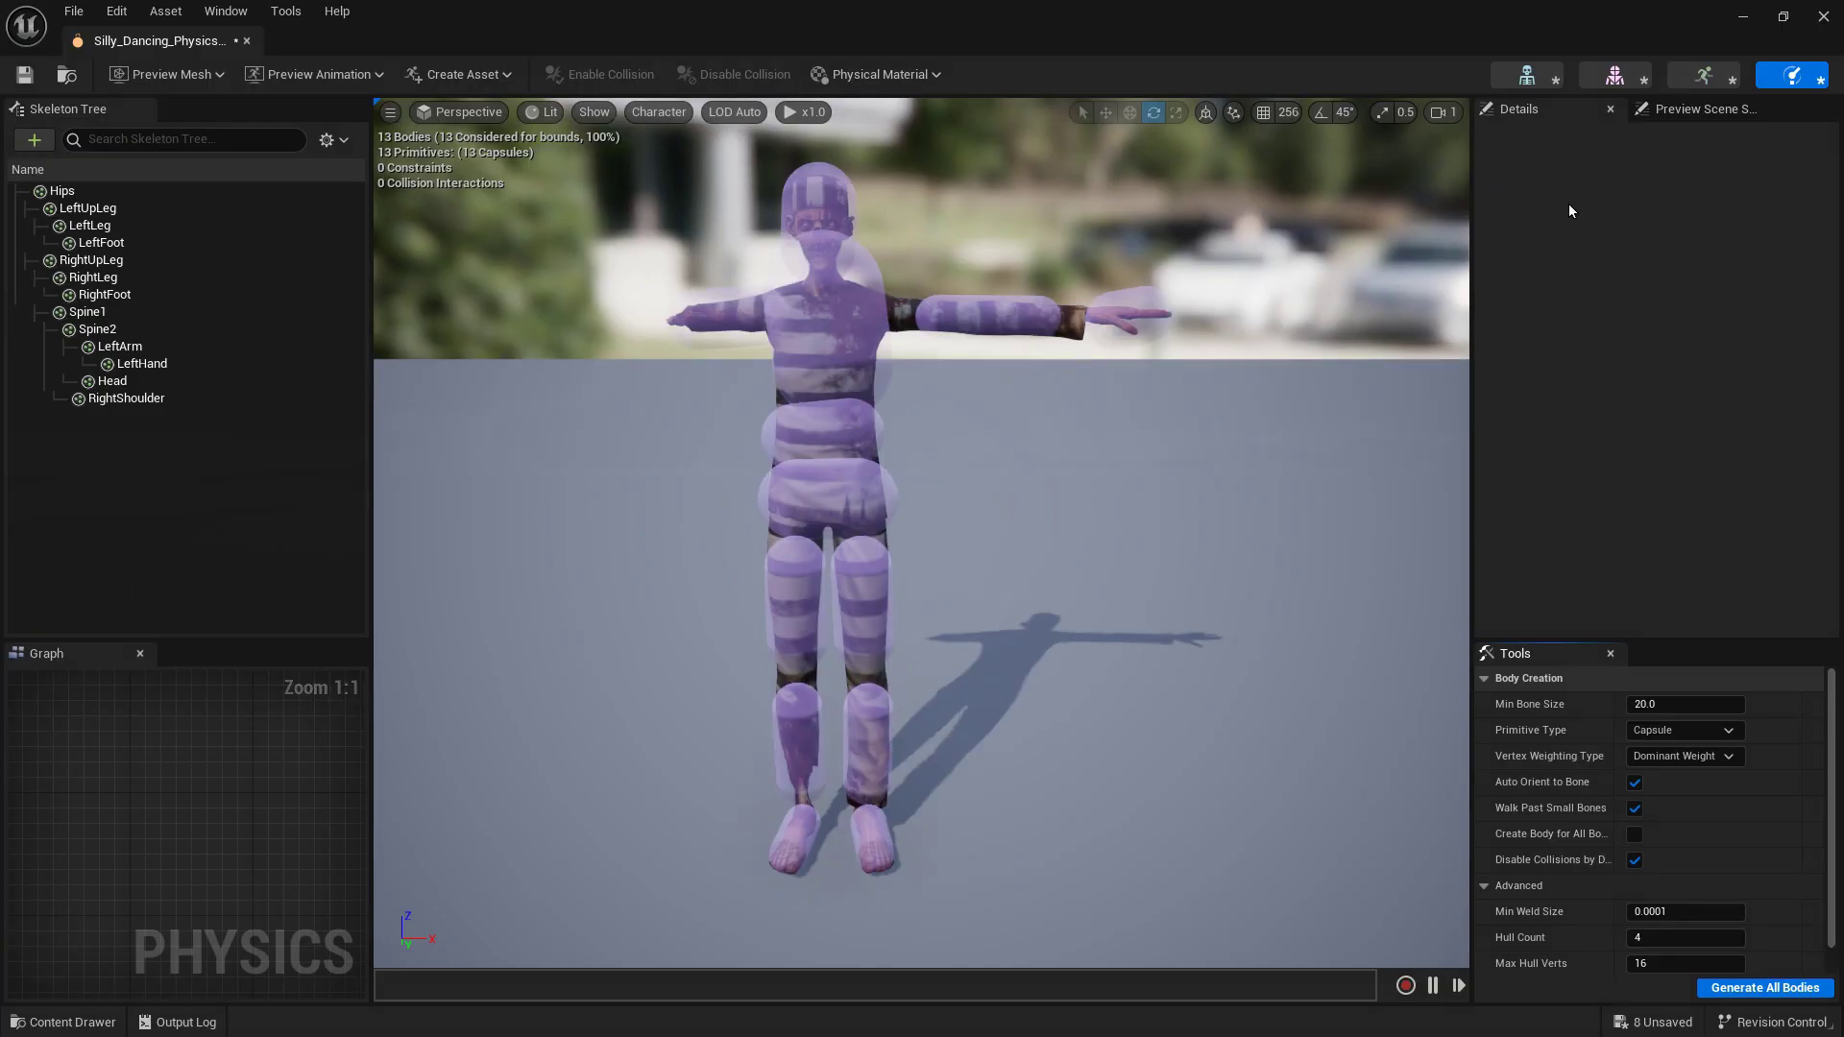
pyautogui.click(1823, 18)
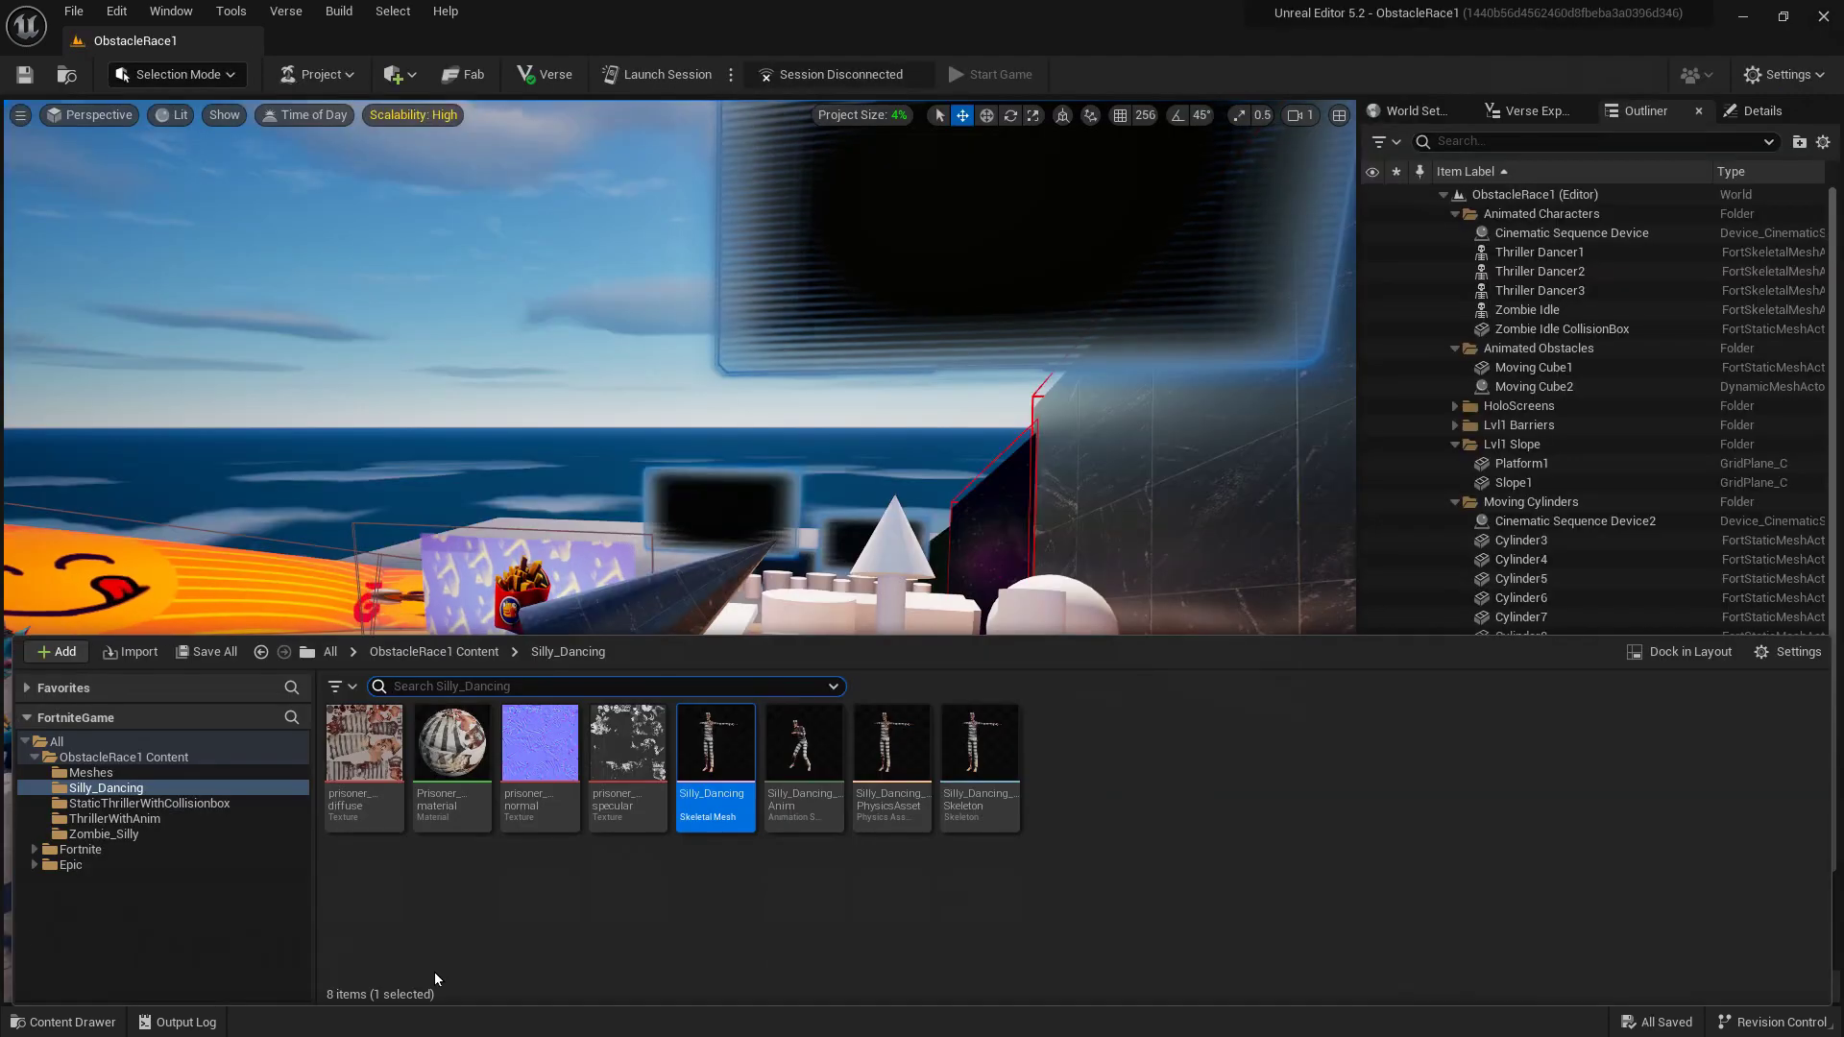
# Step: Freeze Silly_Dancing_Anim at frame 72 and save the pose as DancerStatic in Silly_Dancing
pyautogui.doubleClick(802, 759)
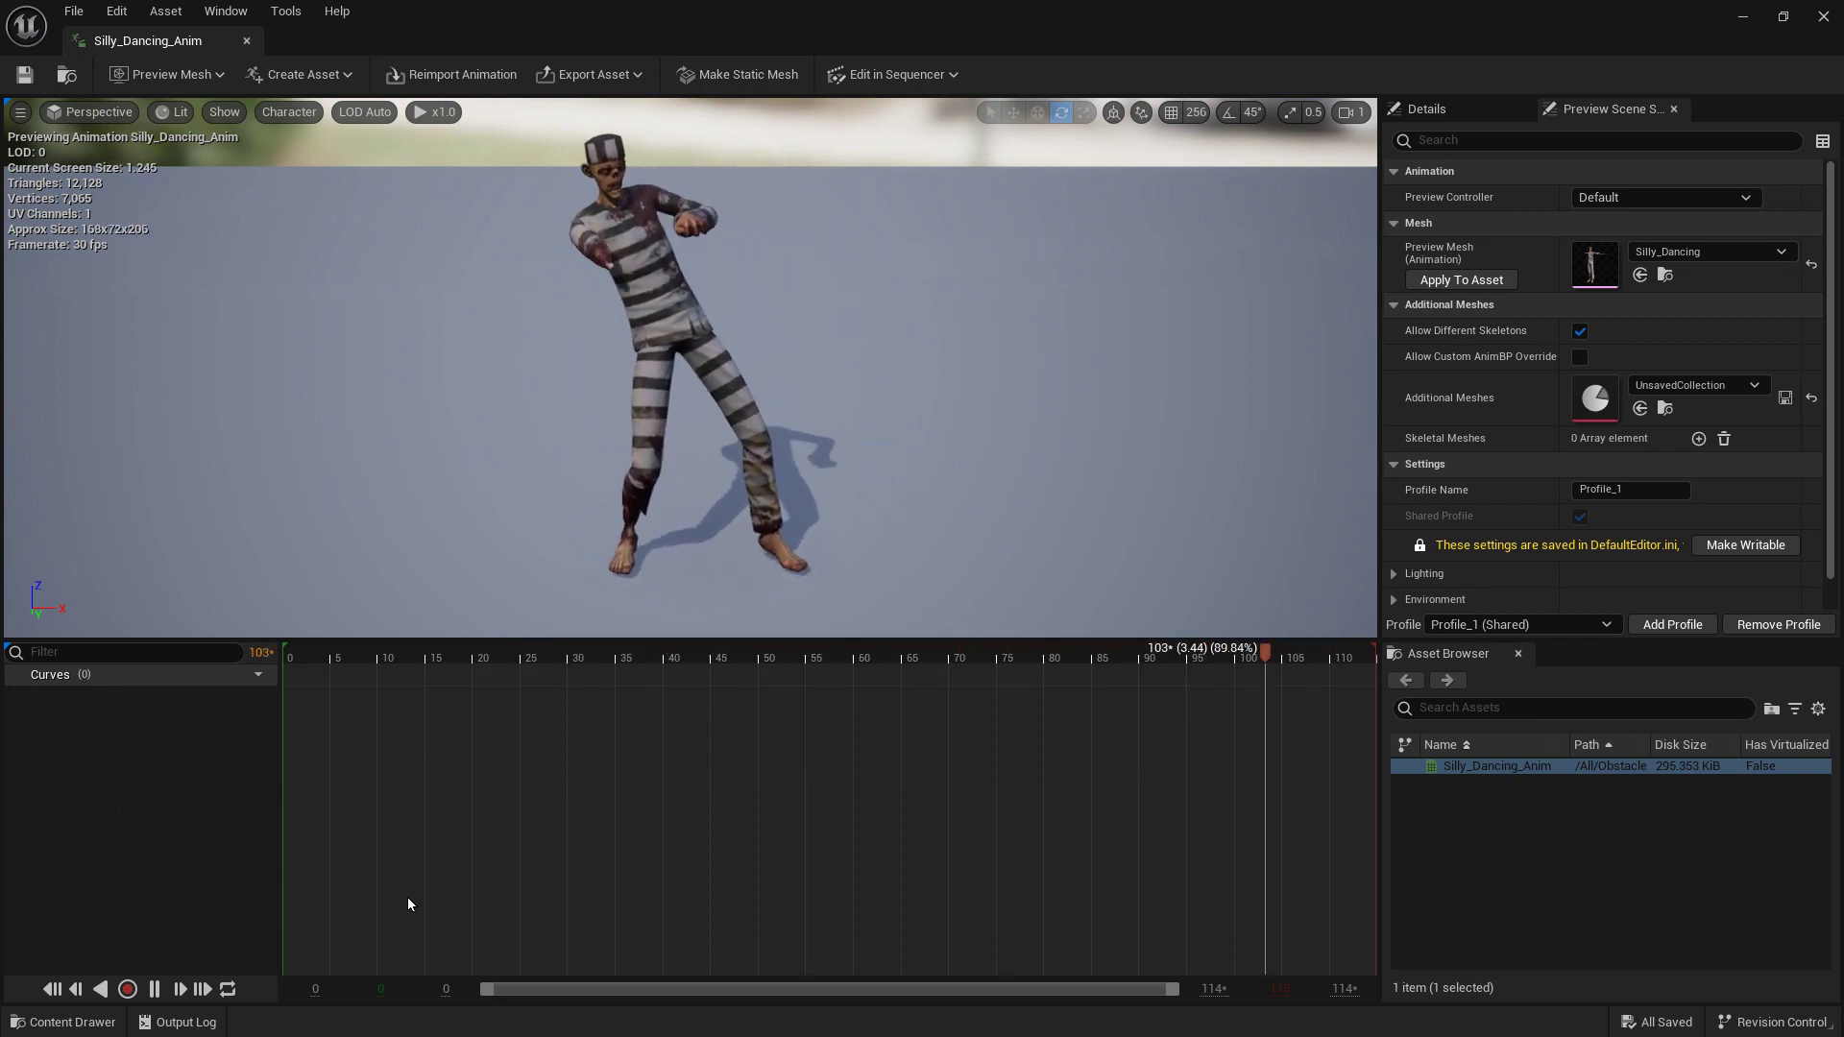
pyautogui.click(154, 990)
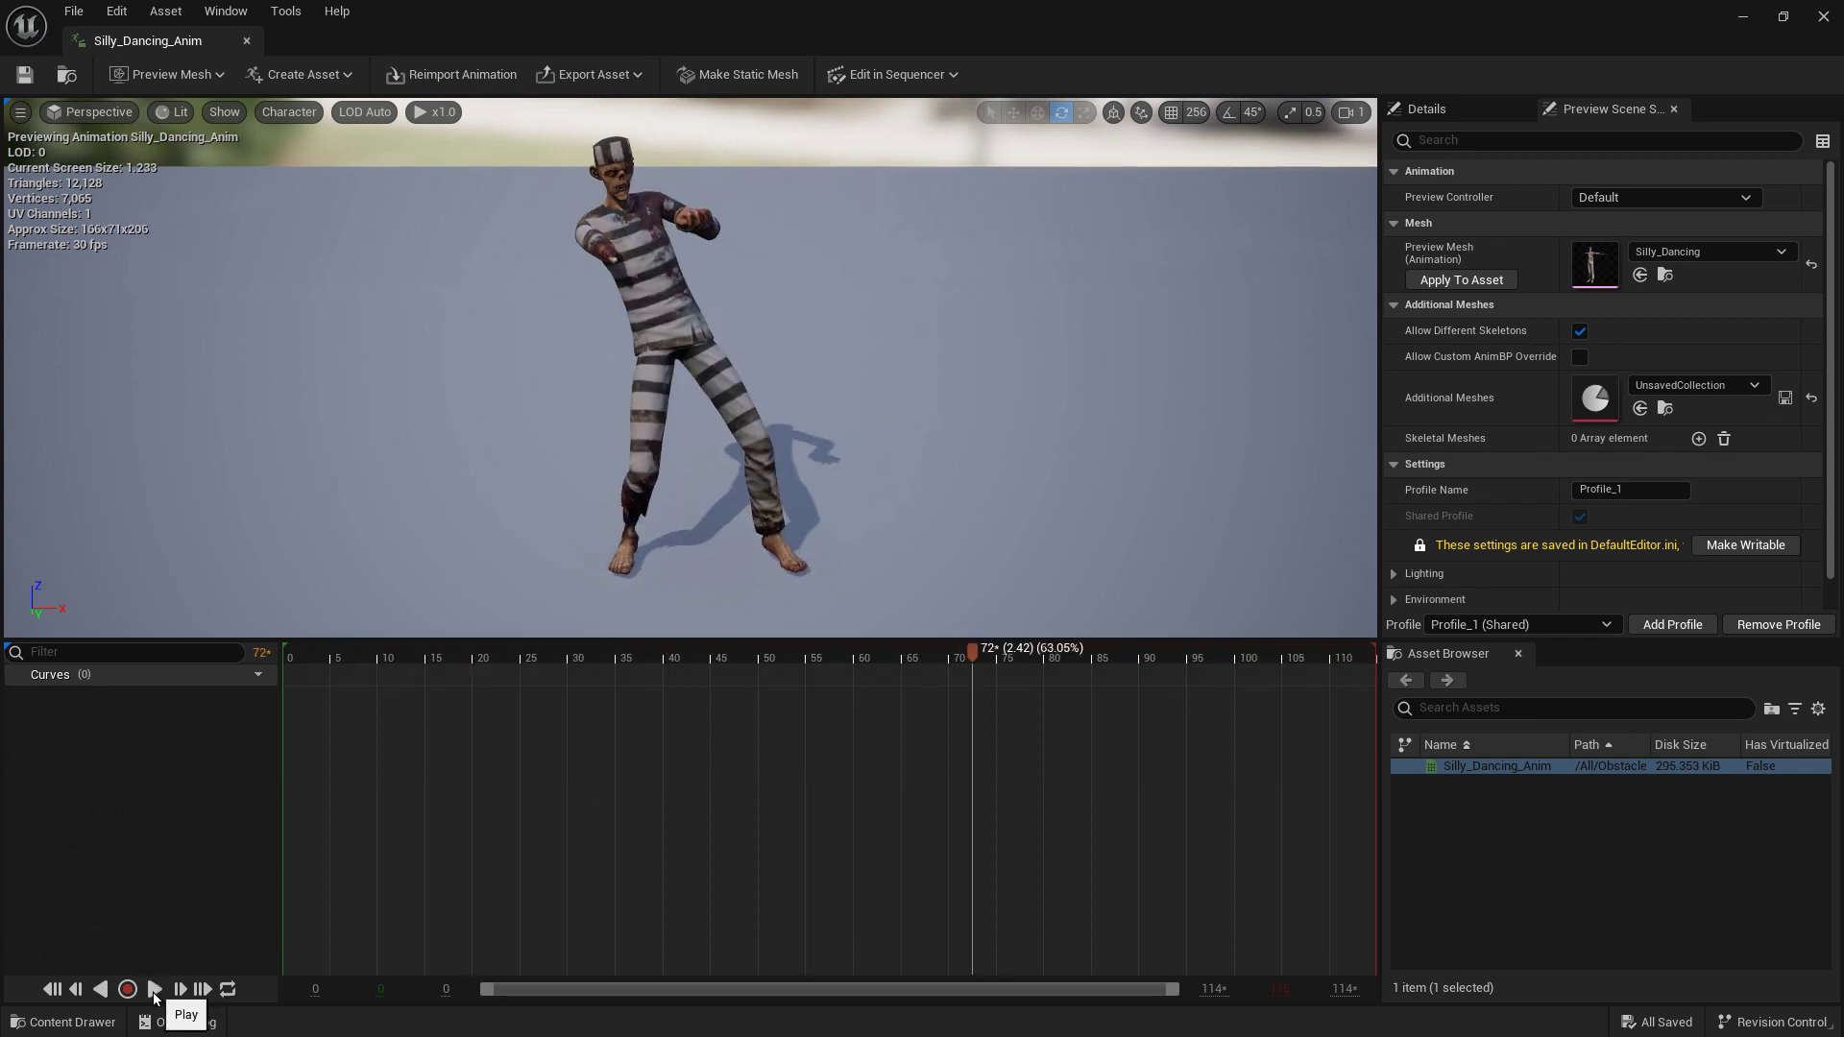
pyautogui.click(752, 74)
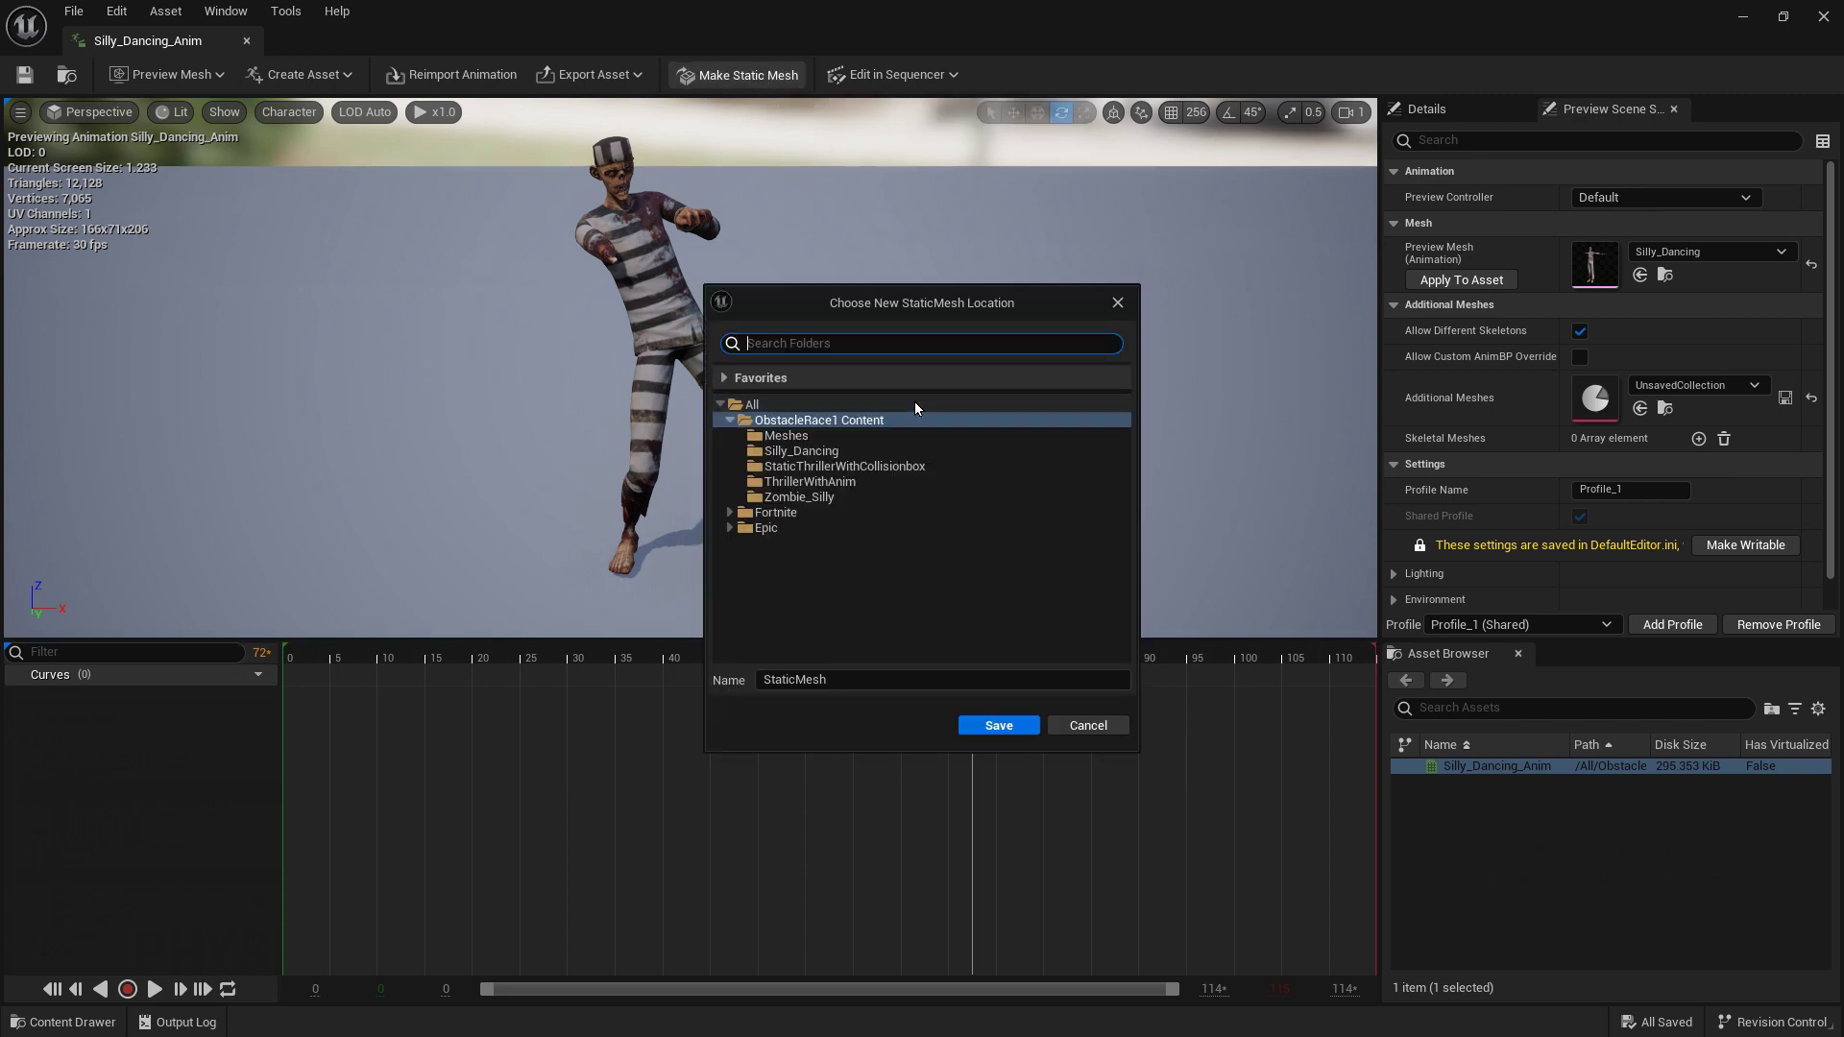
pyautogui.click(836, 453)
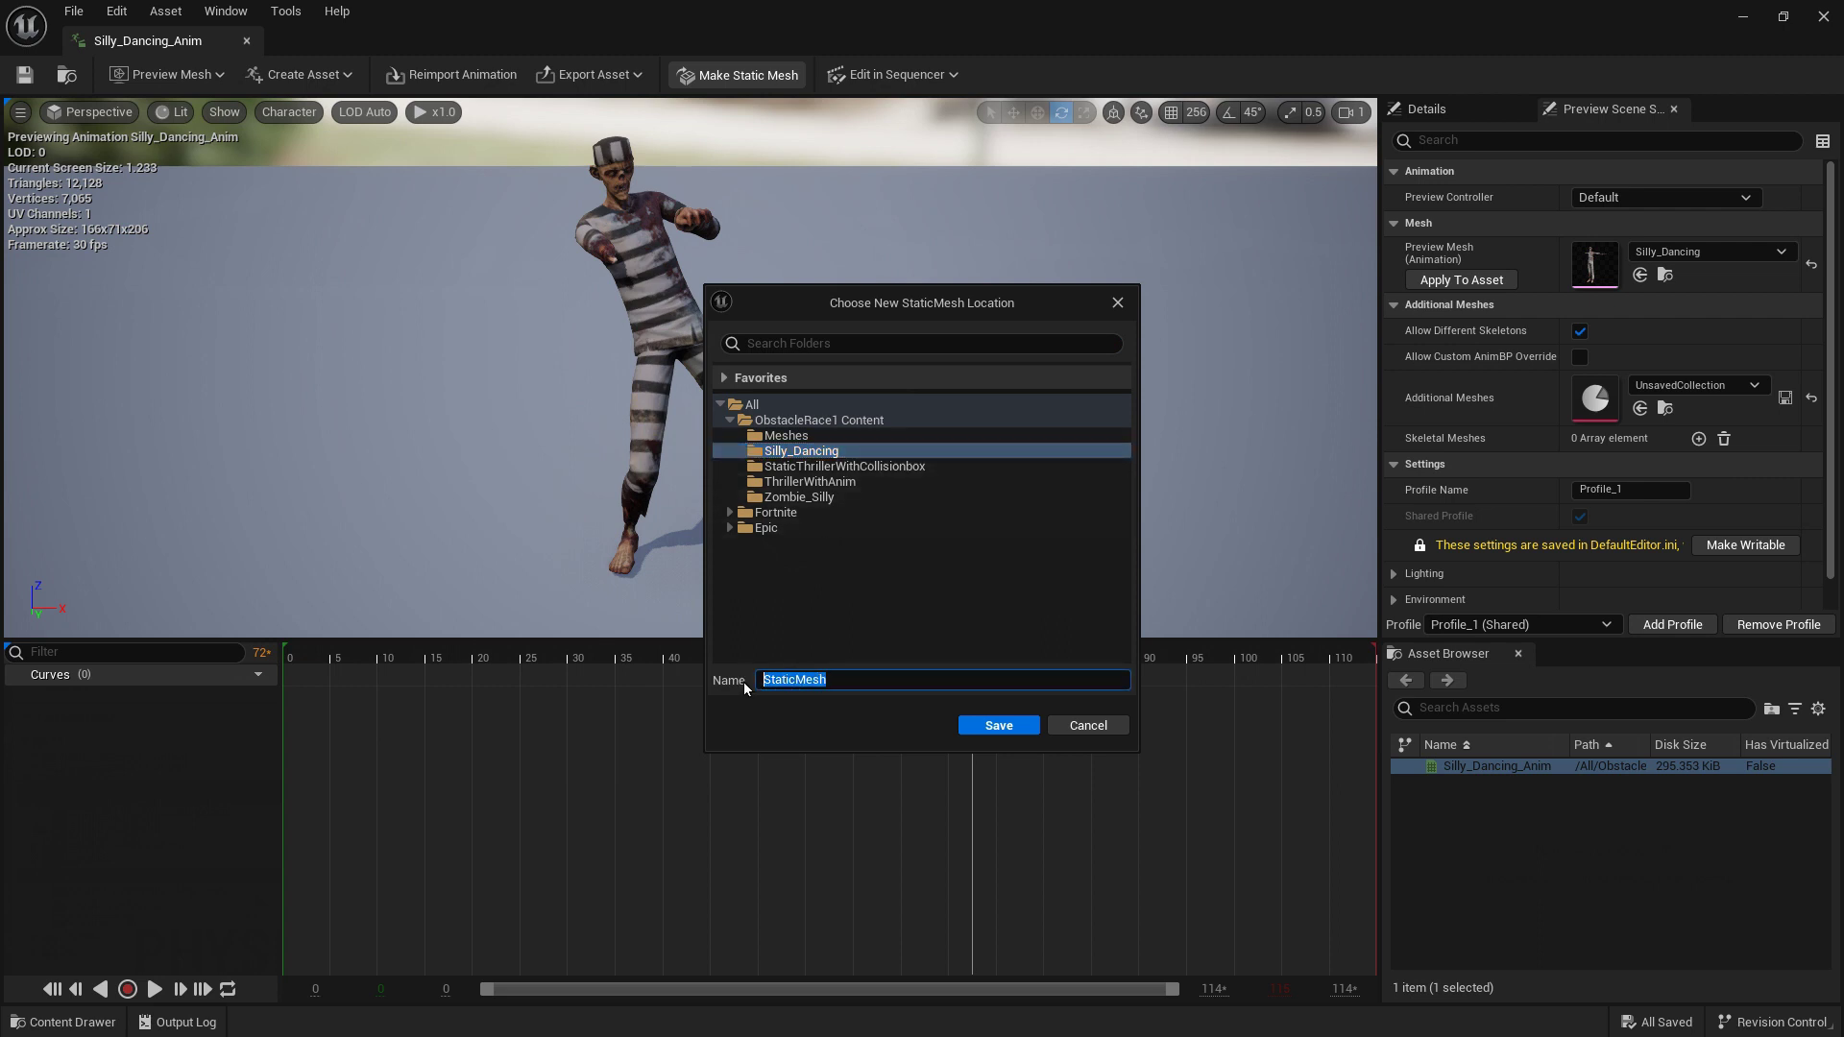
pyautogui.write('Dancer')
pyautogui.write('Static')
pyautogui.click(1006, 727)
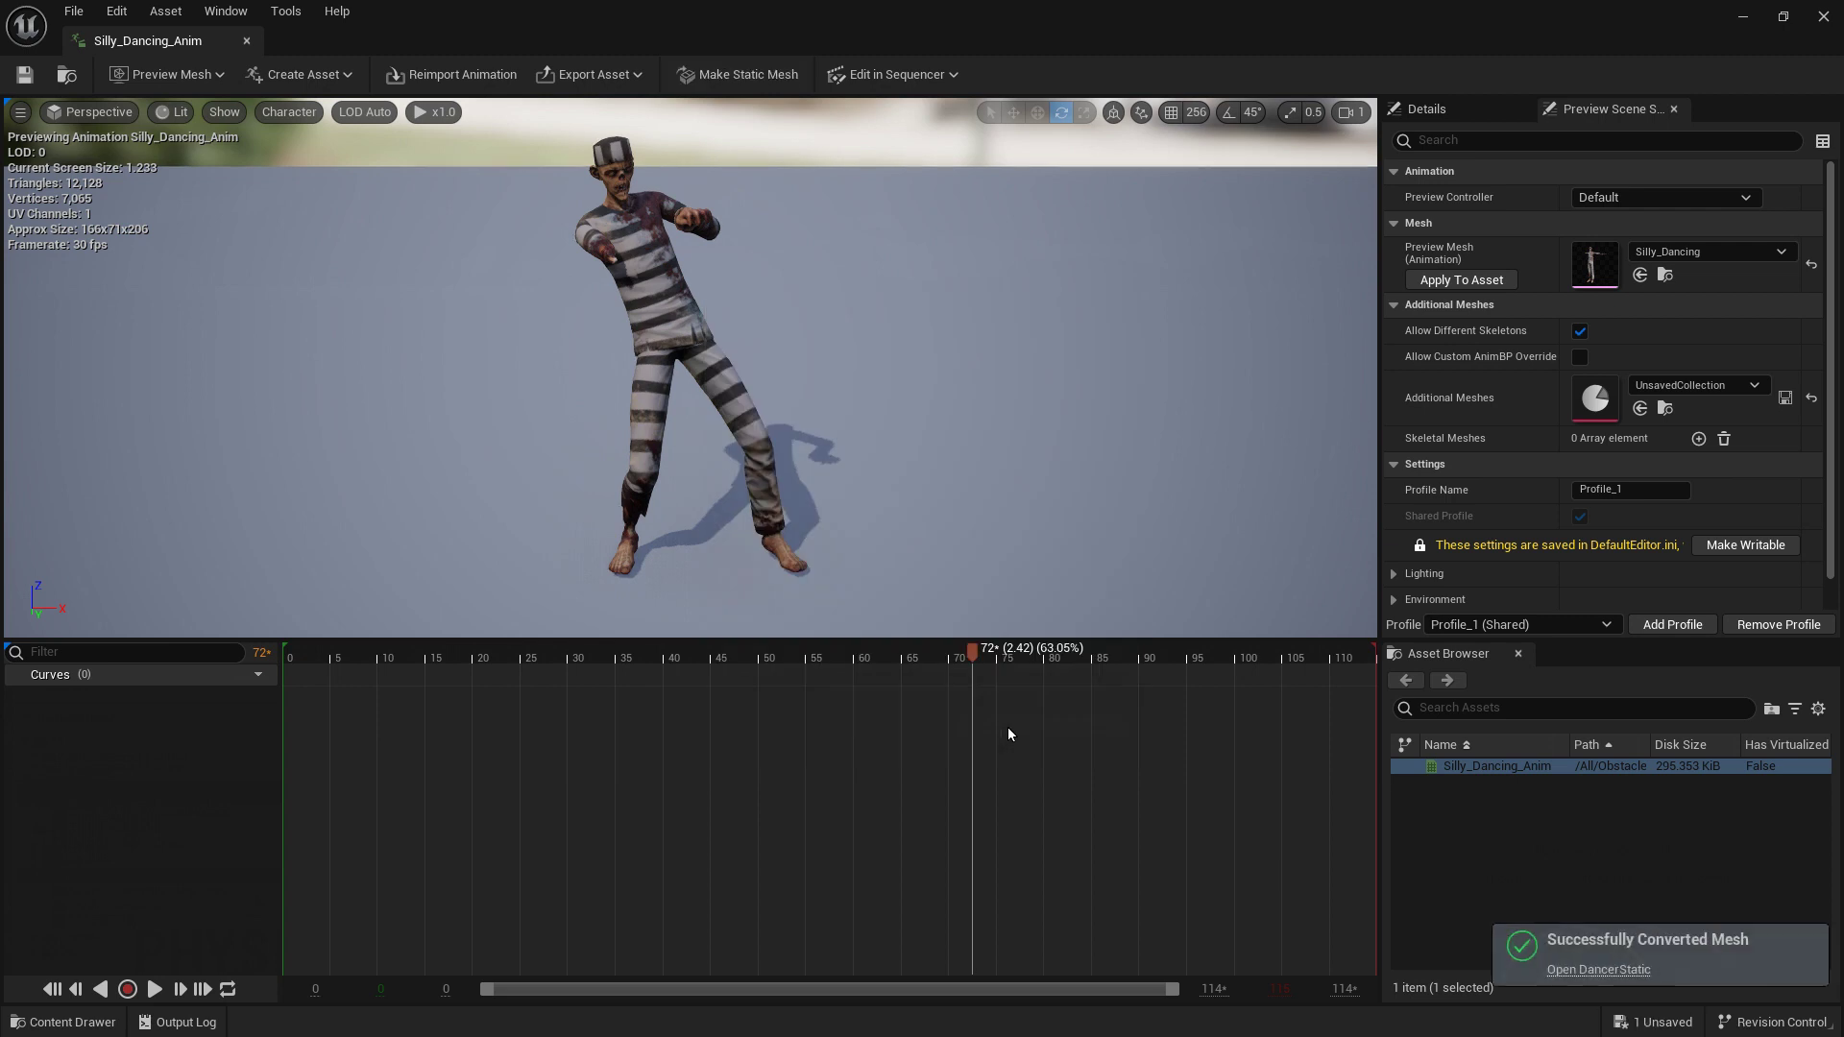
# Step: Open the DancerStatic mesh and give it a capsule collision
pyautogui.click(1825, 17)
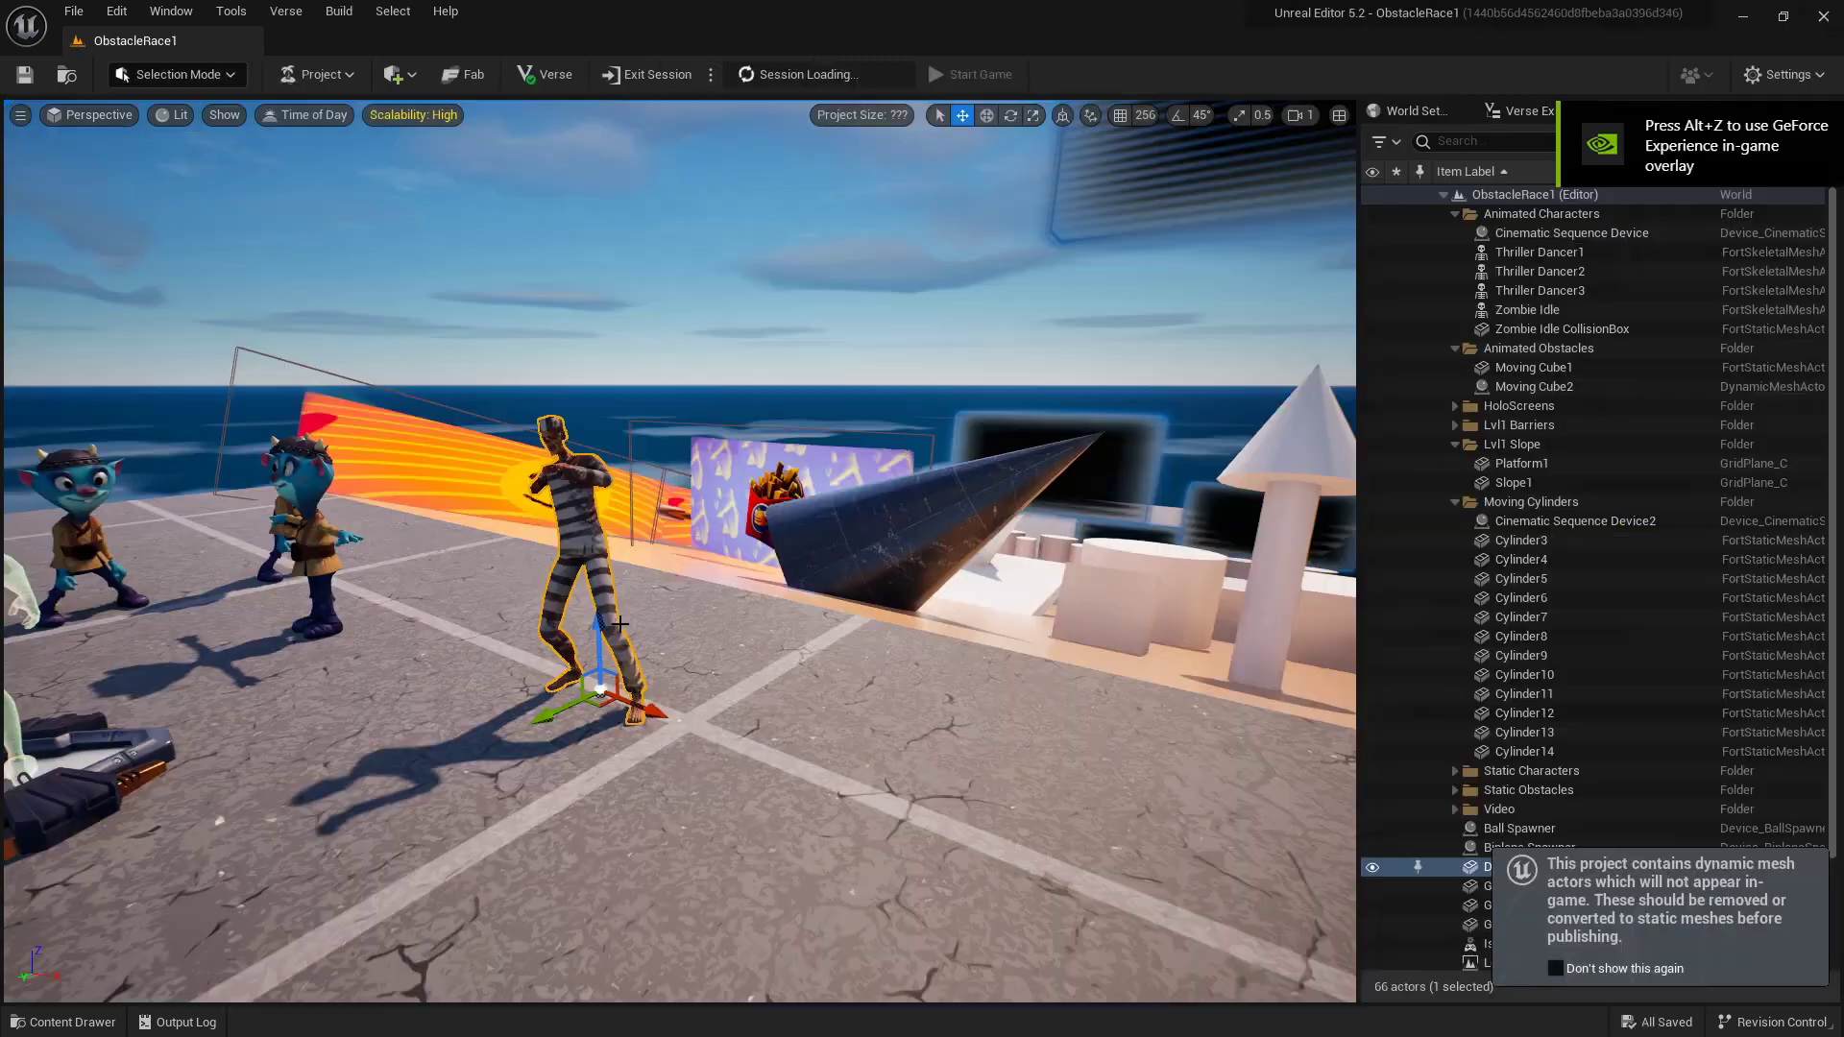
pyautogui.doubleClick(379, 753)
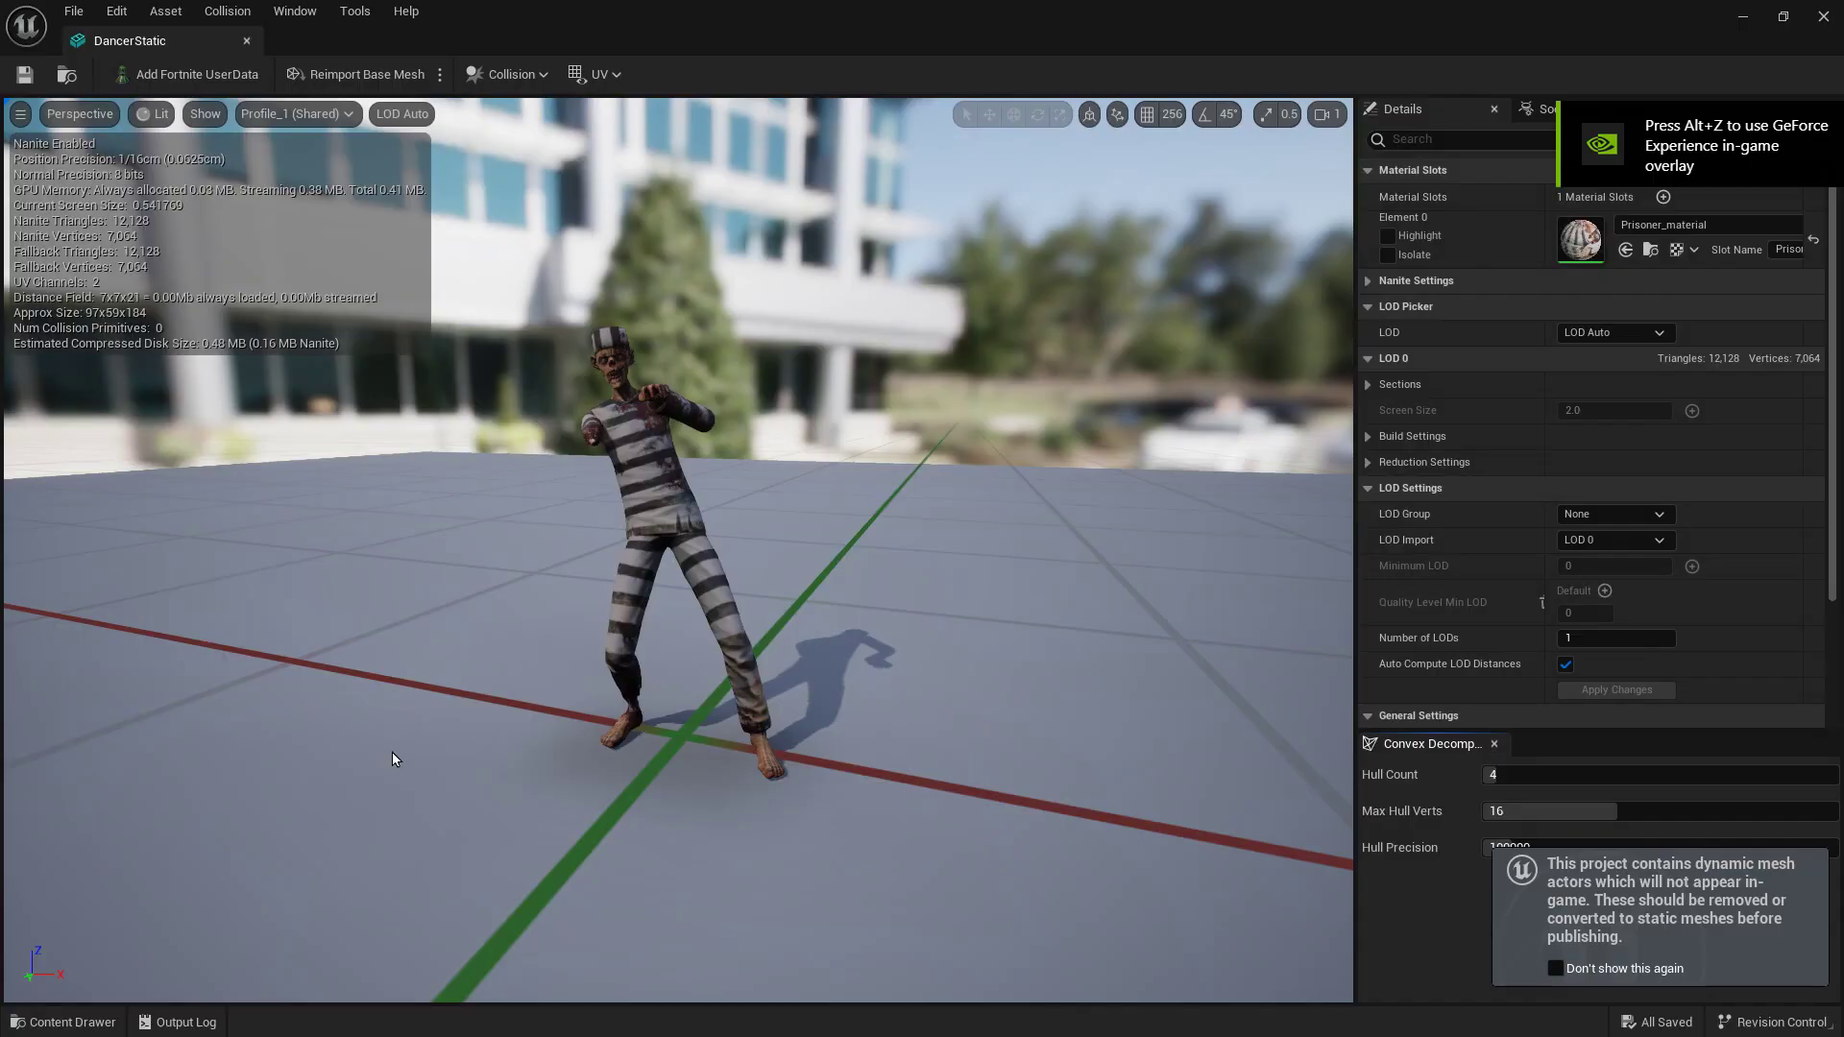
pyautogui.click(543, 73)
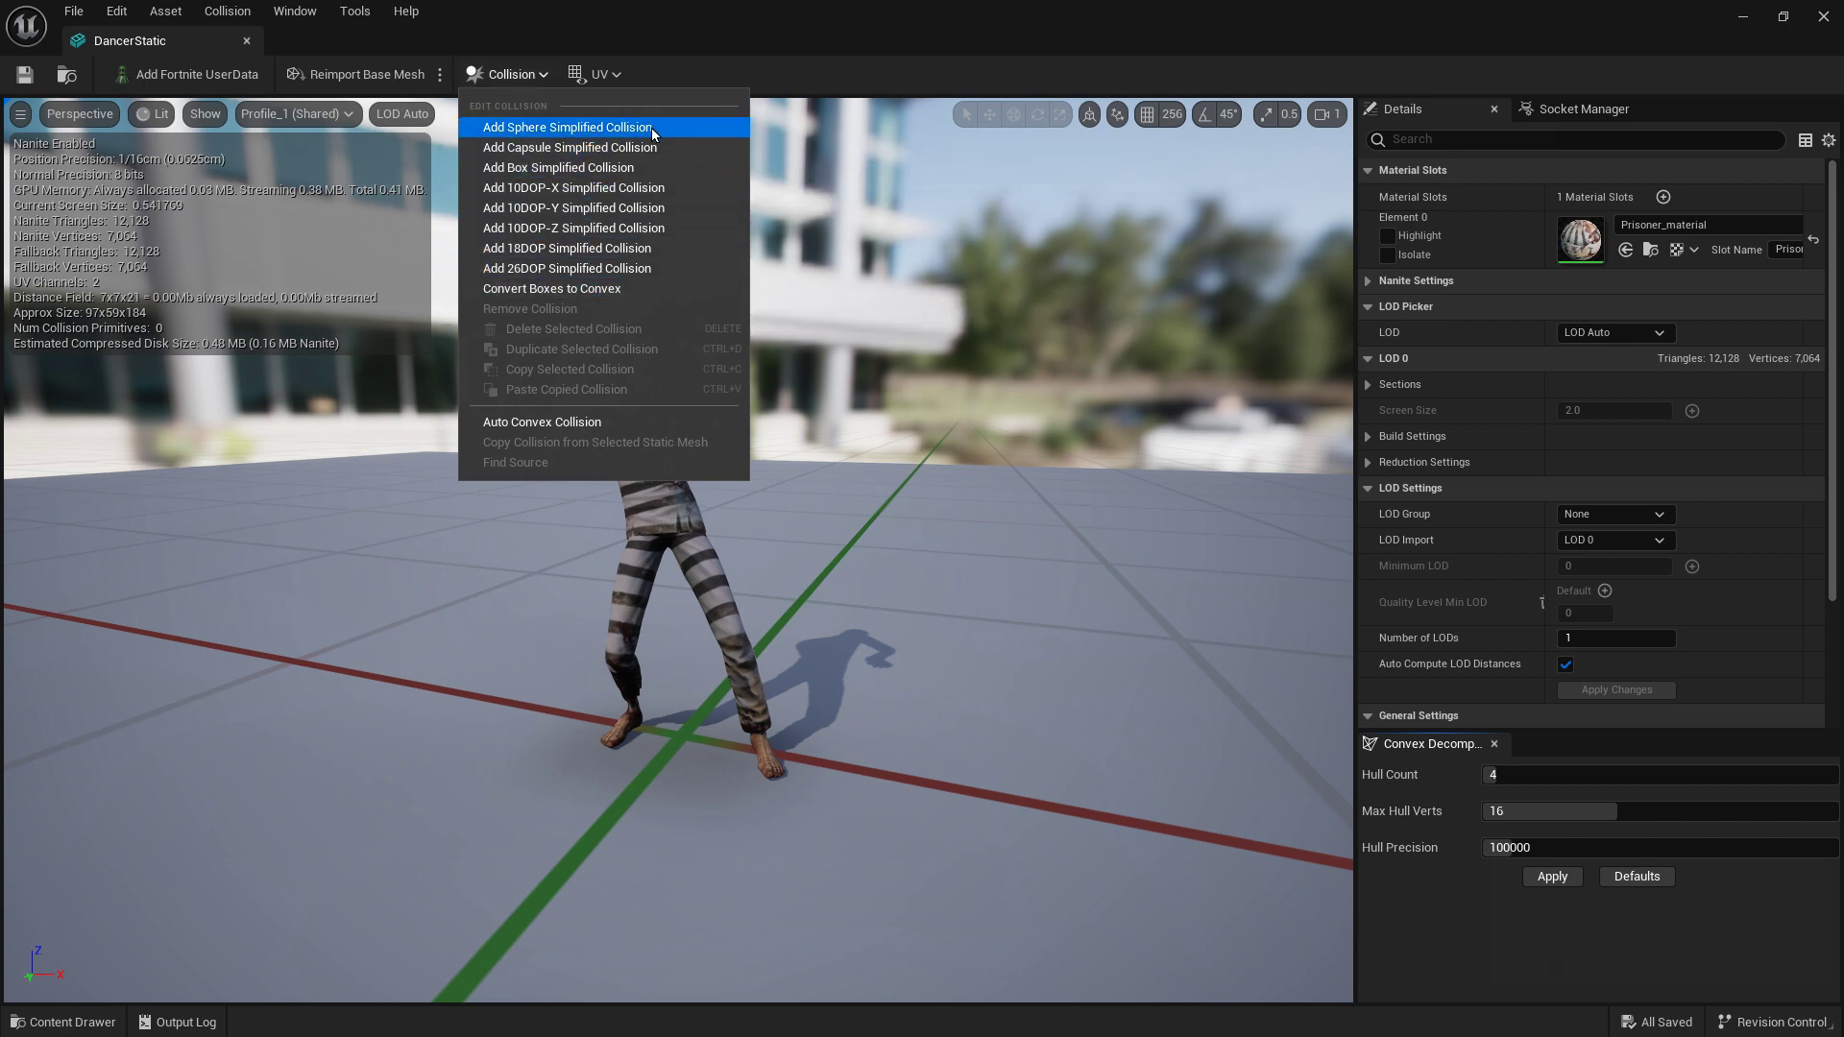
pyautogui.click(616, 158)
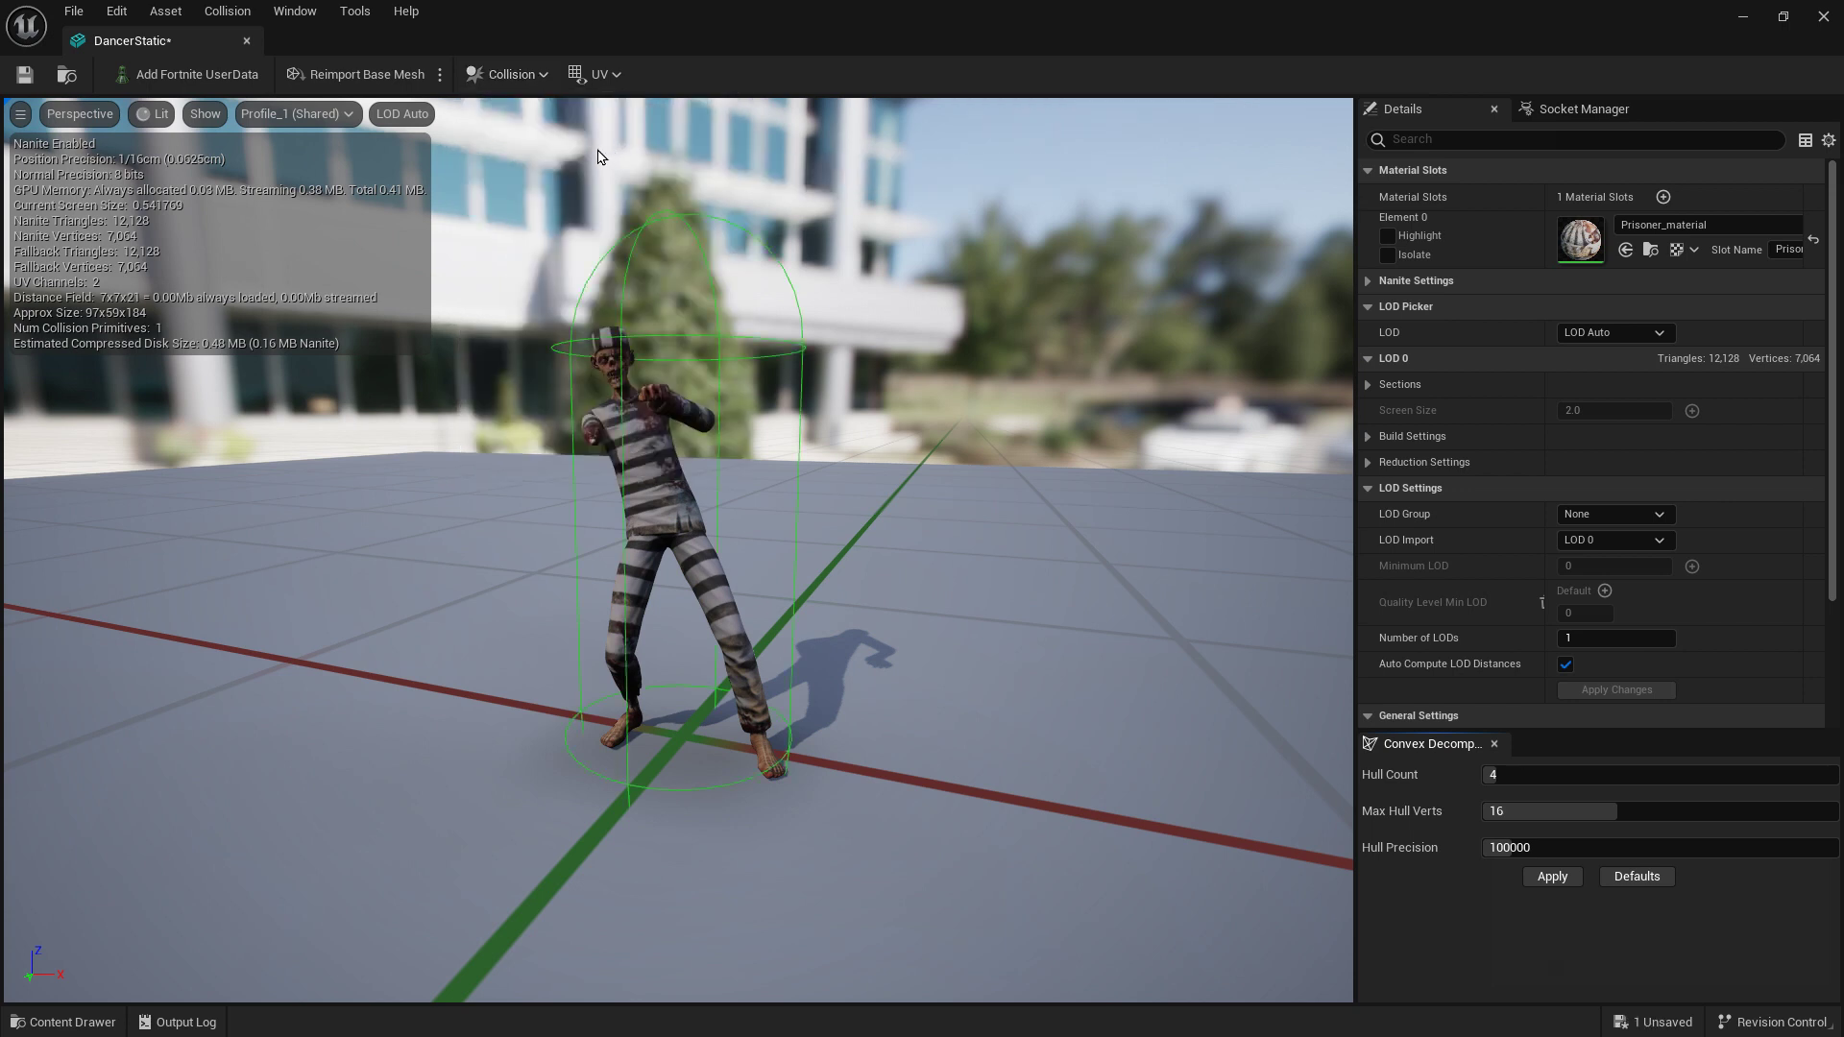
# Step: Add a box collision to DancerStatic, then remove all its collision
pyautogui.click(542, 75)
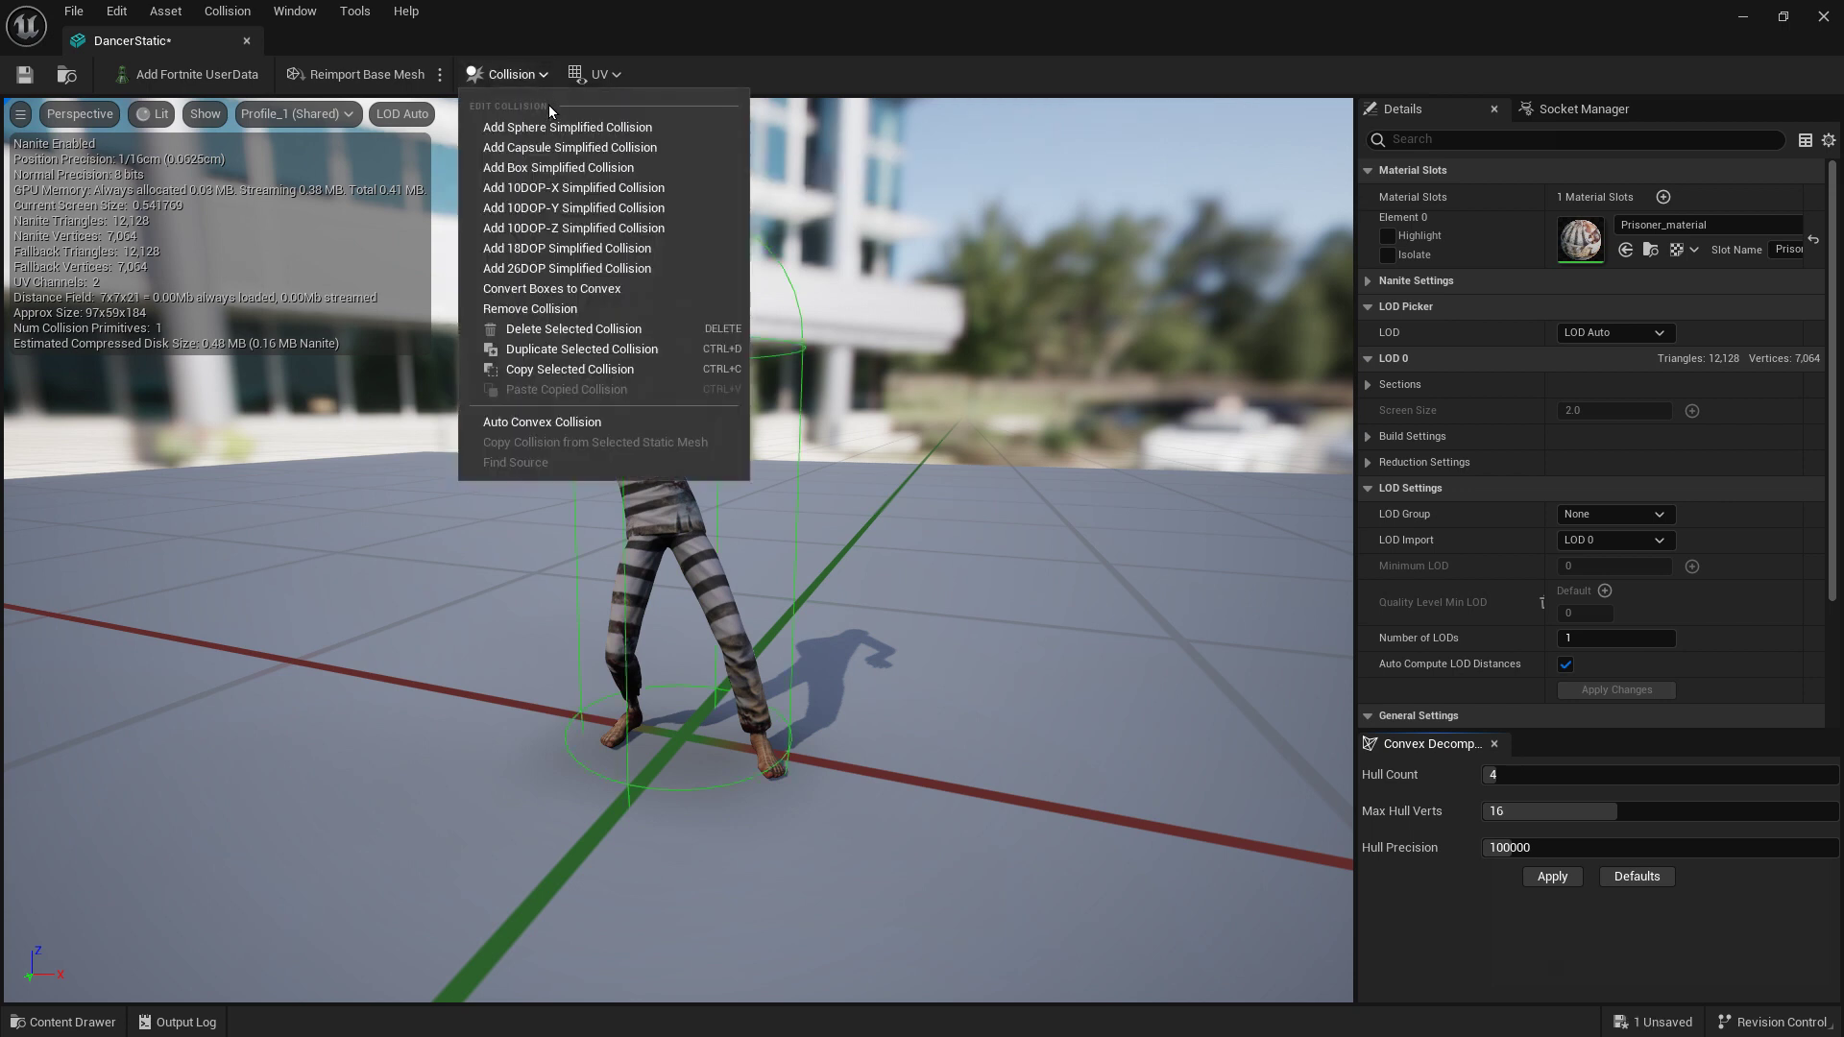
pyautogui.click(562, 170)
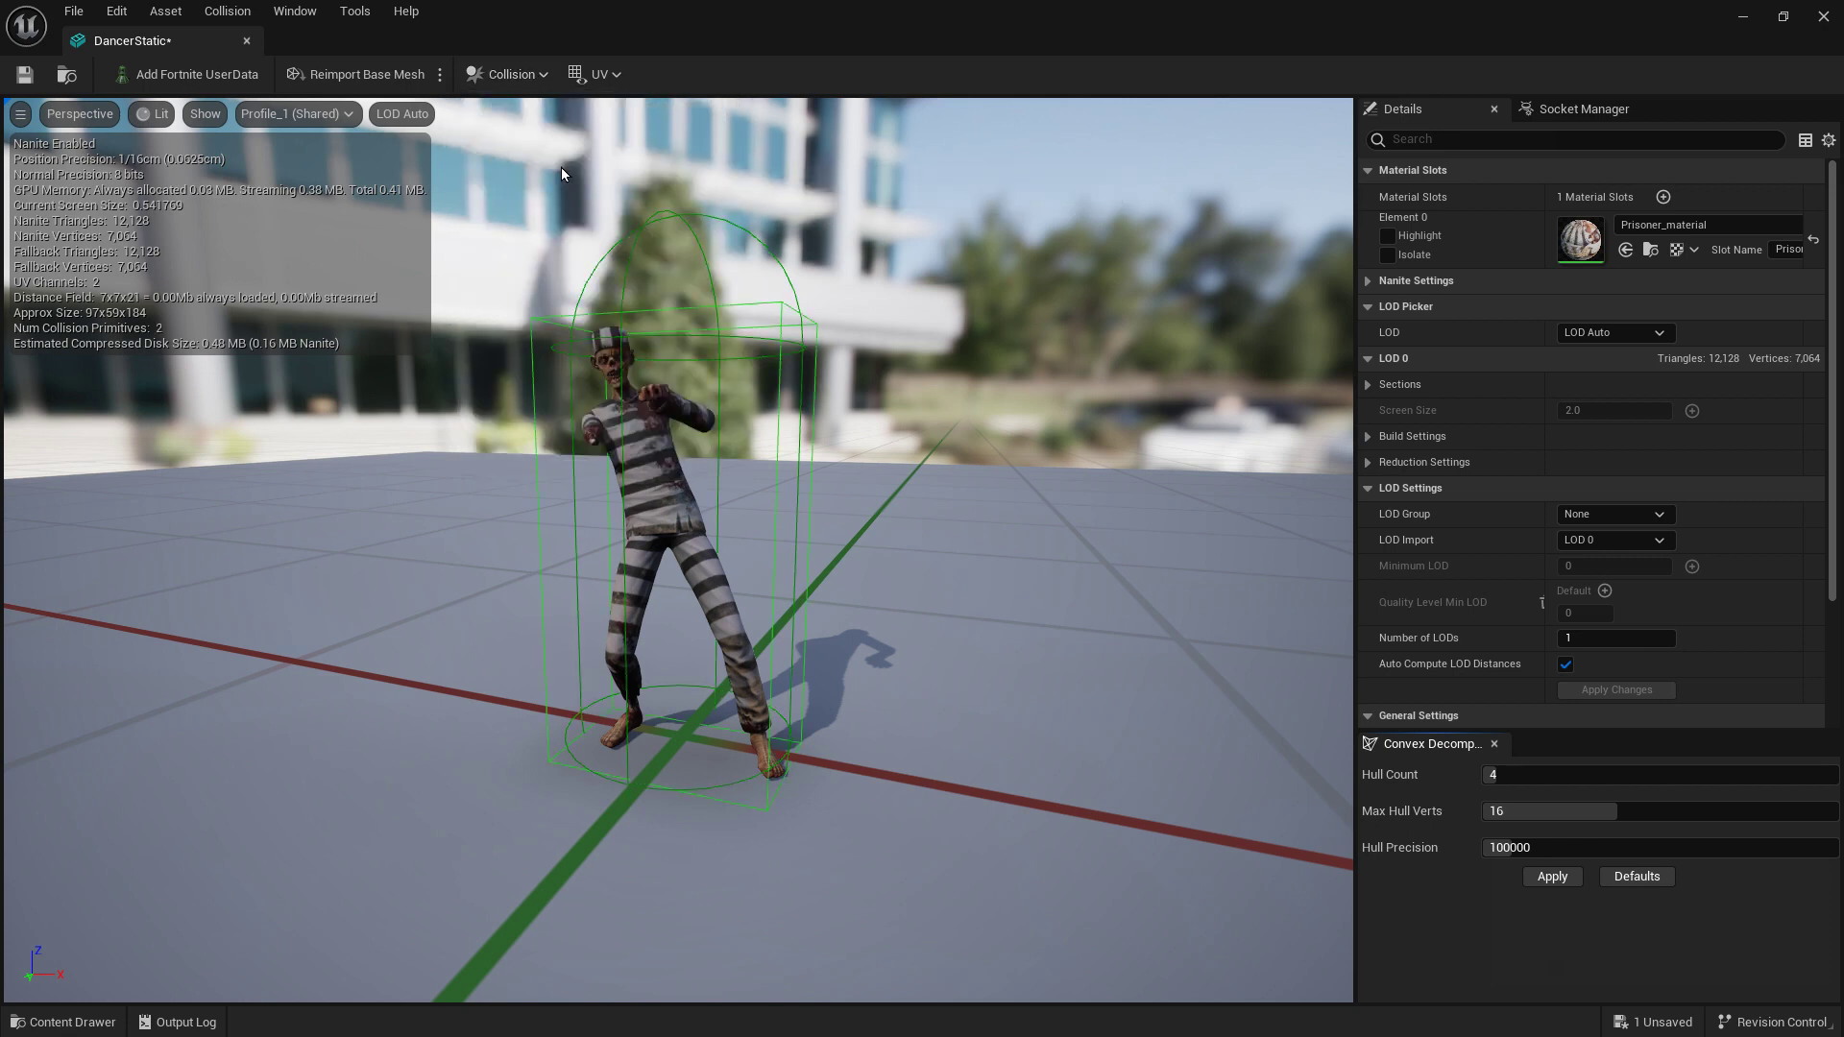
pyautogui.click(511, 75)
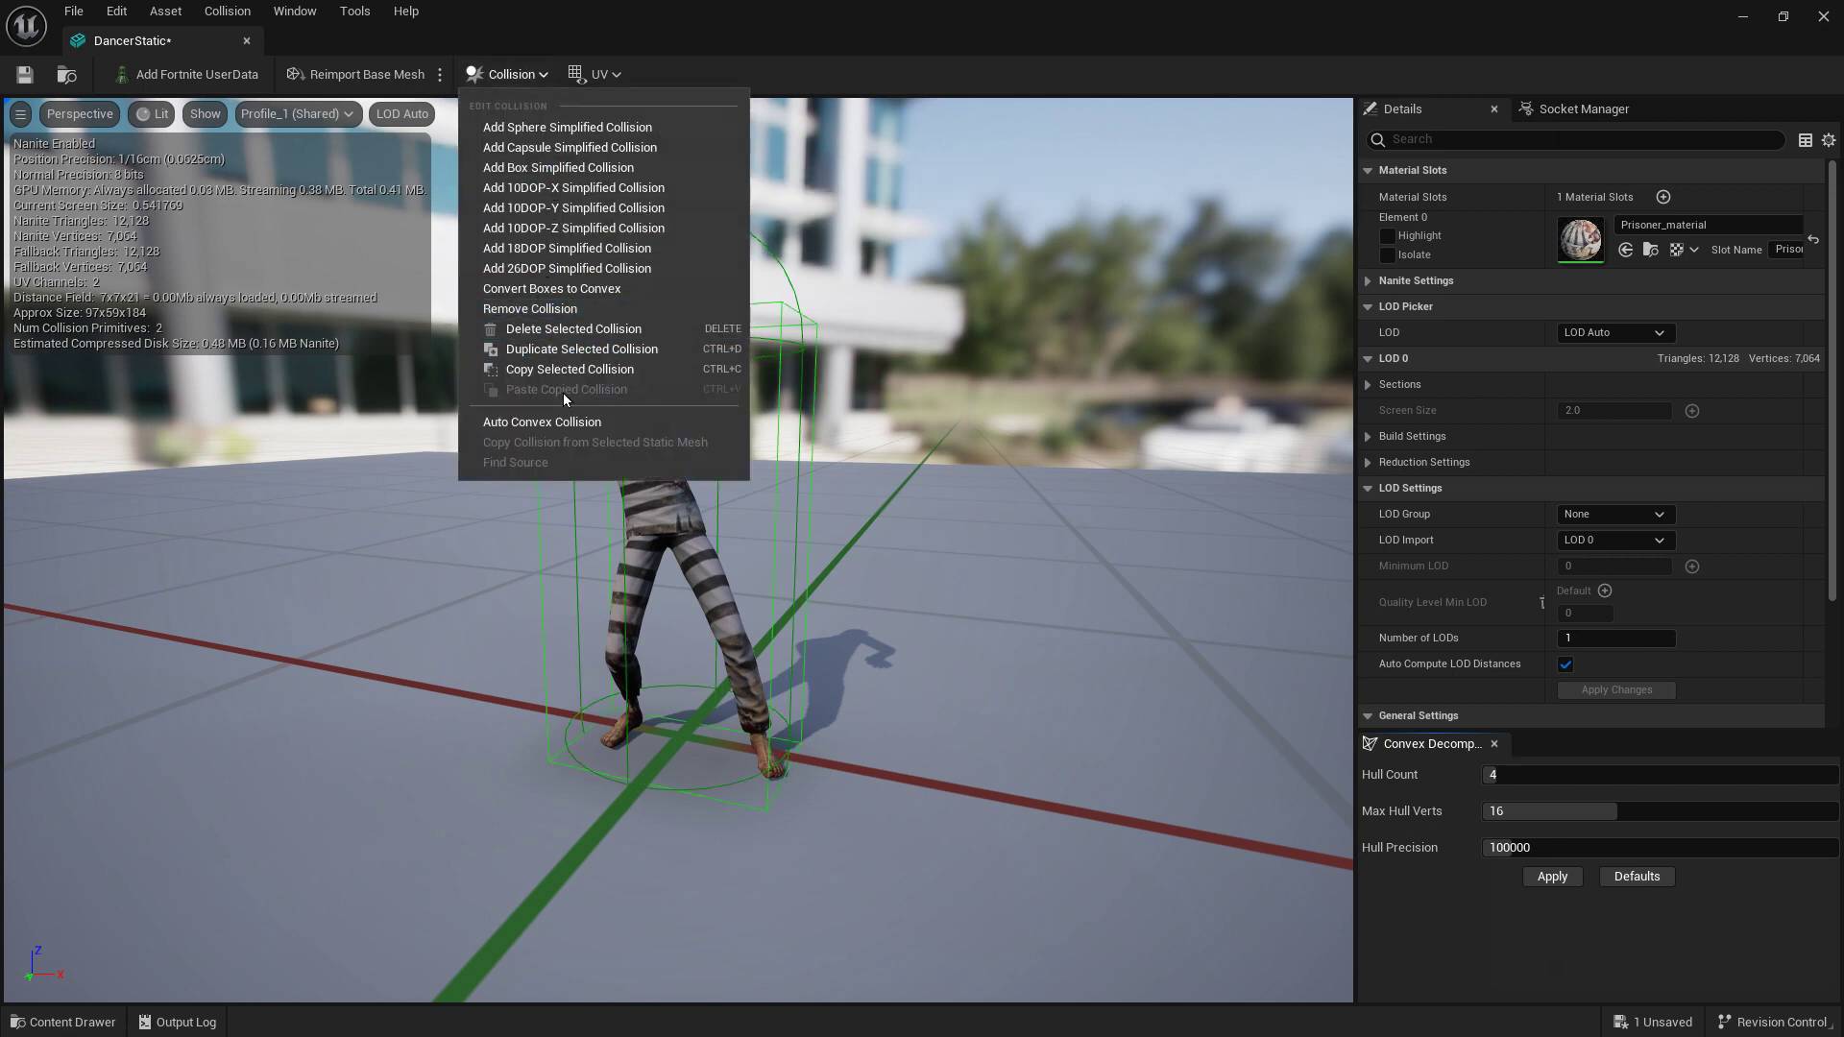
pyautogui.click(549, 308)
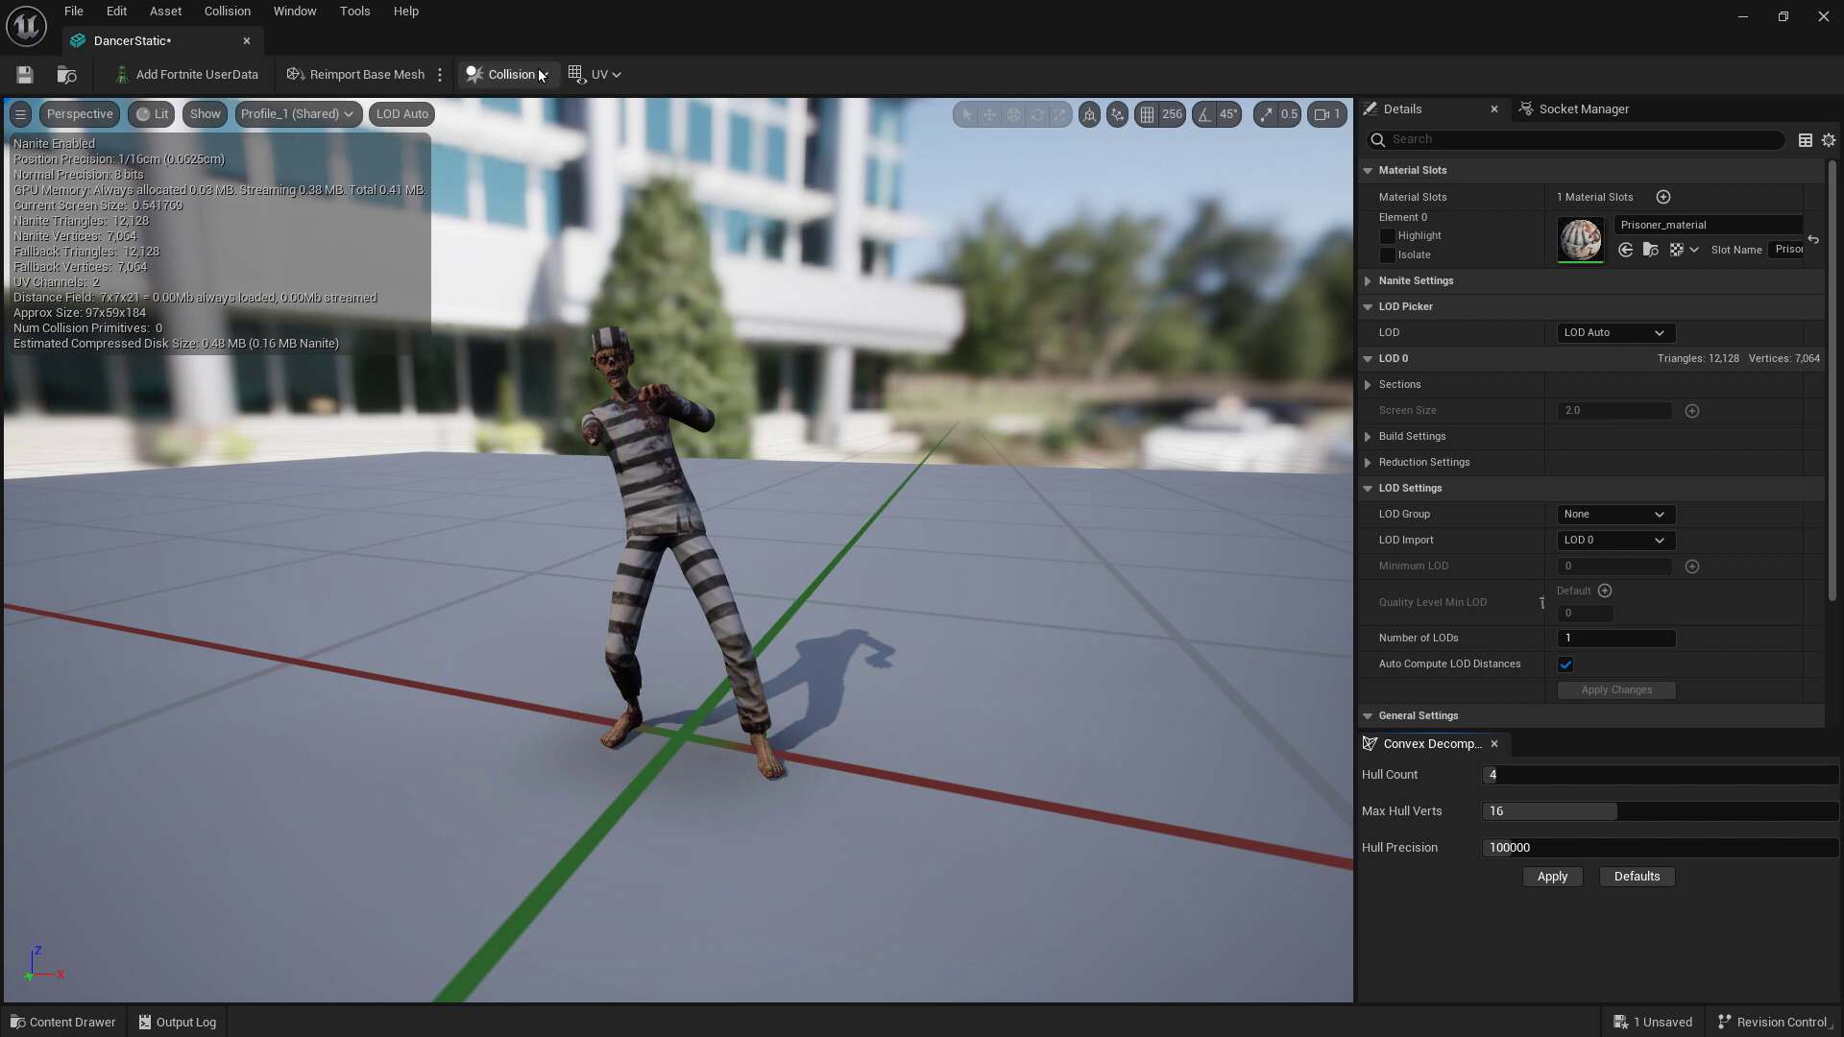
pyautogui.click(508, 73)
pyautogui.click(924, 532)
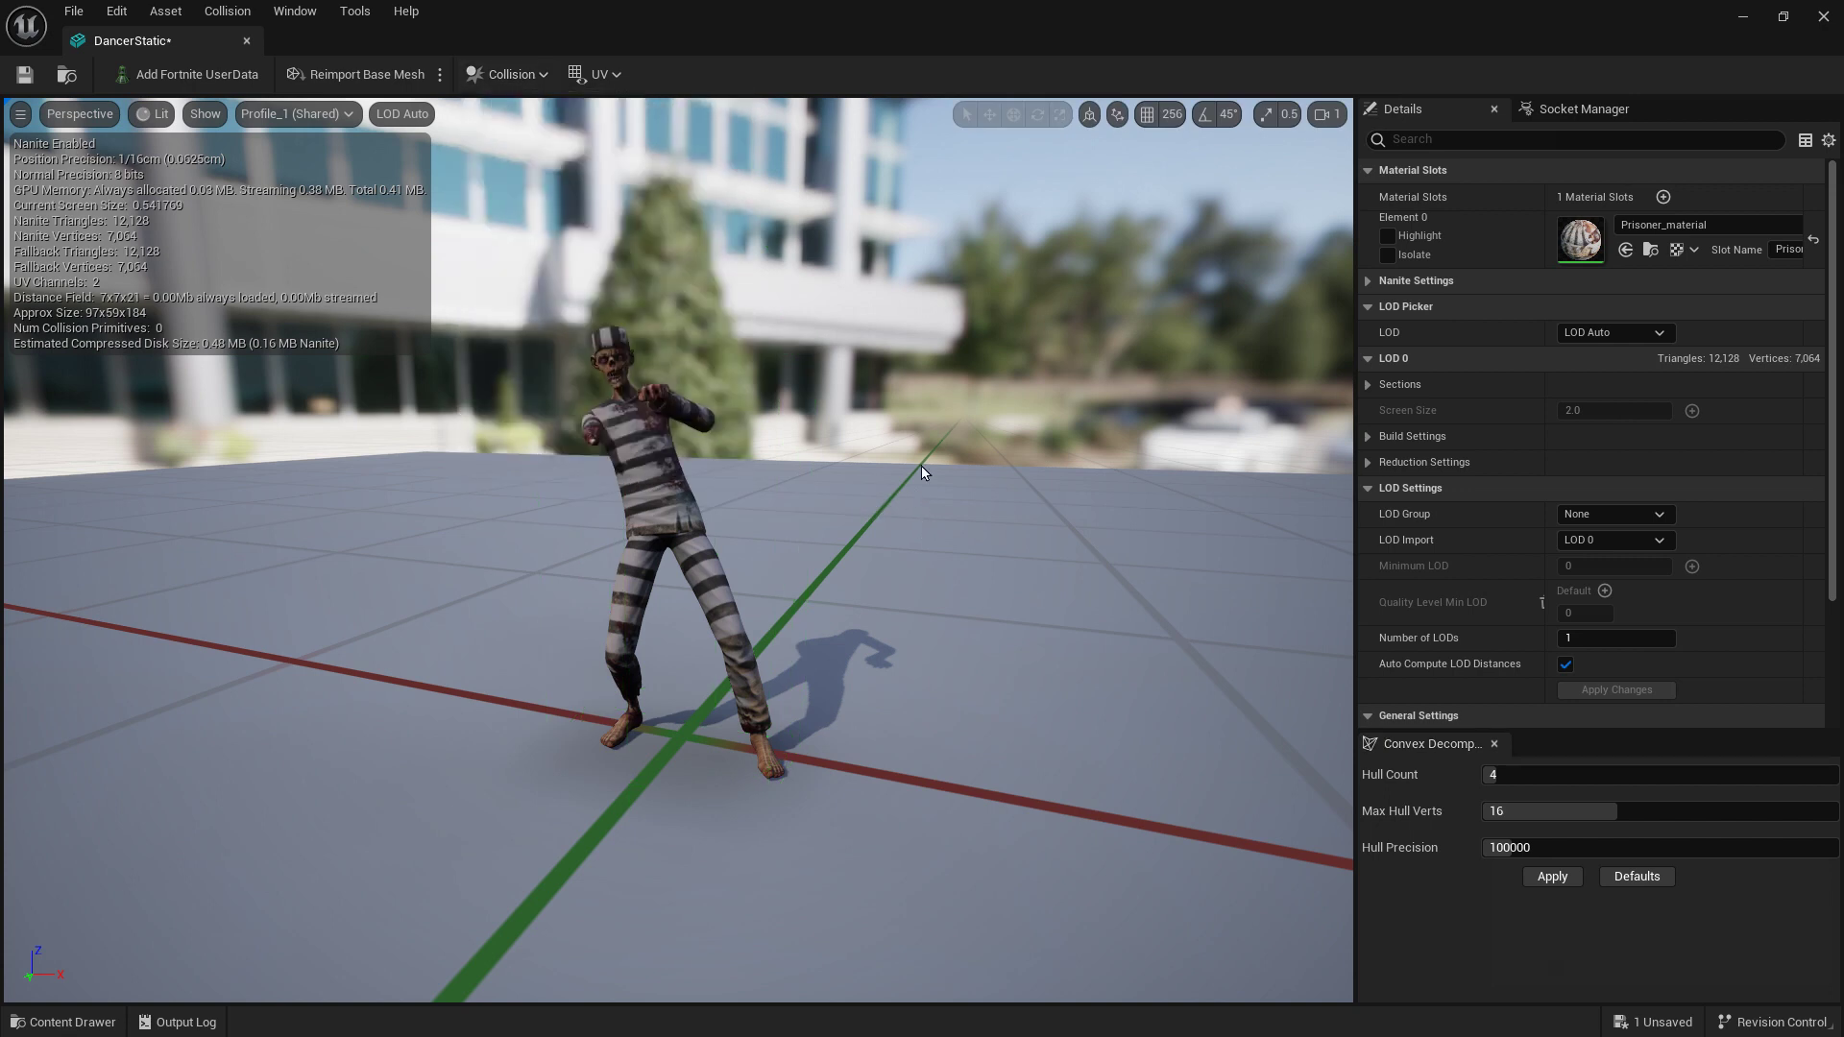
# Step: Add a box collision to DancerStatic again
pyautogui.click(547, 74)
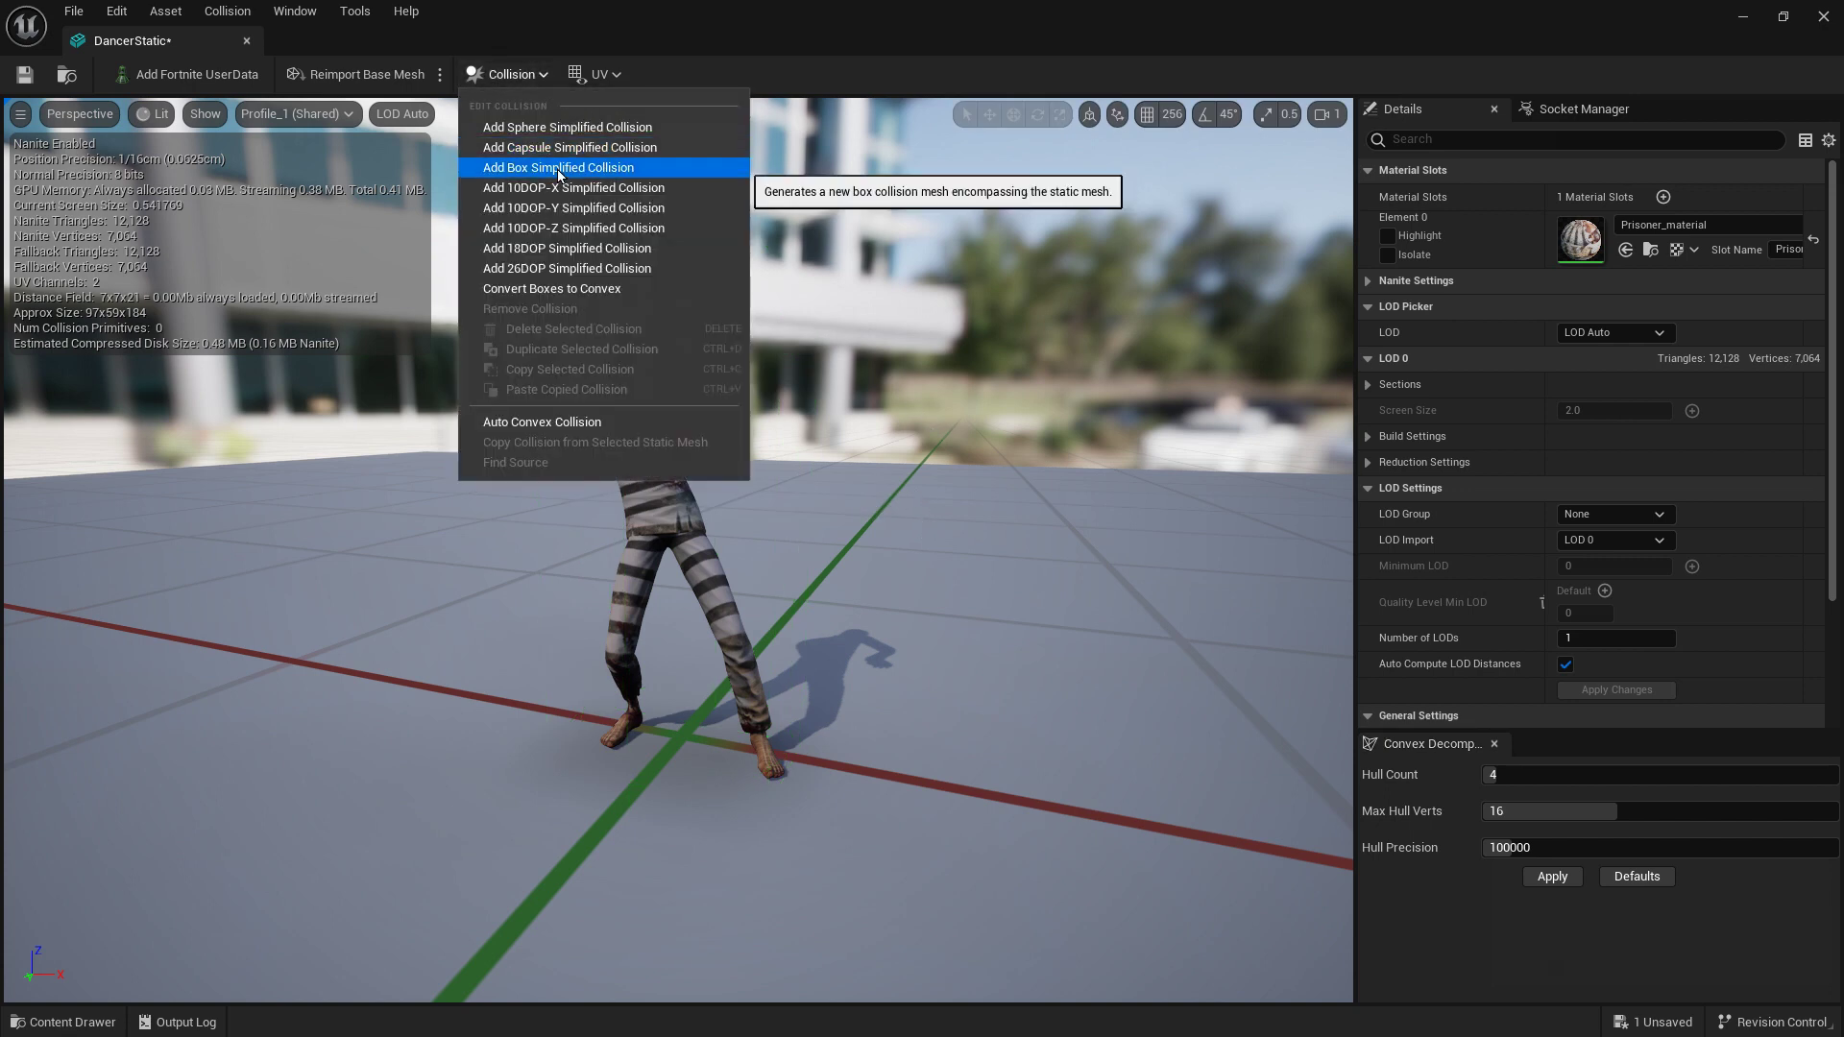
pyautogui.click(554, 170)
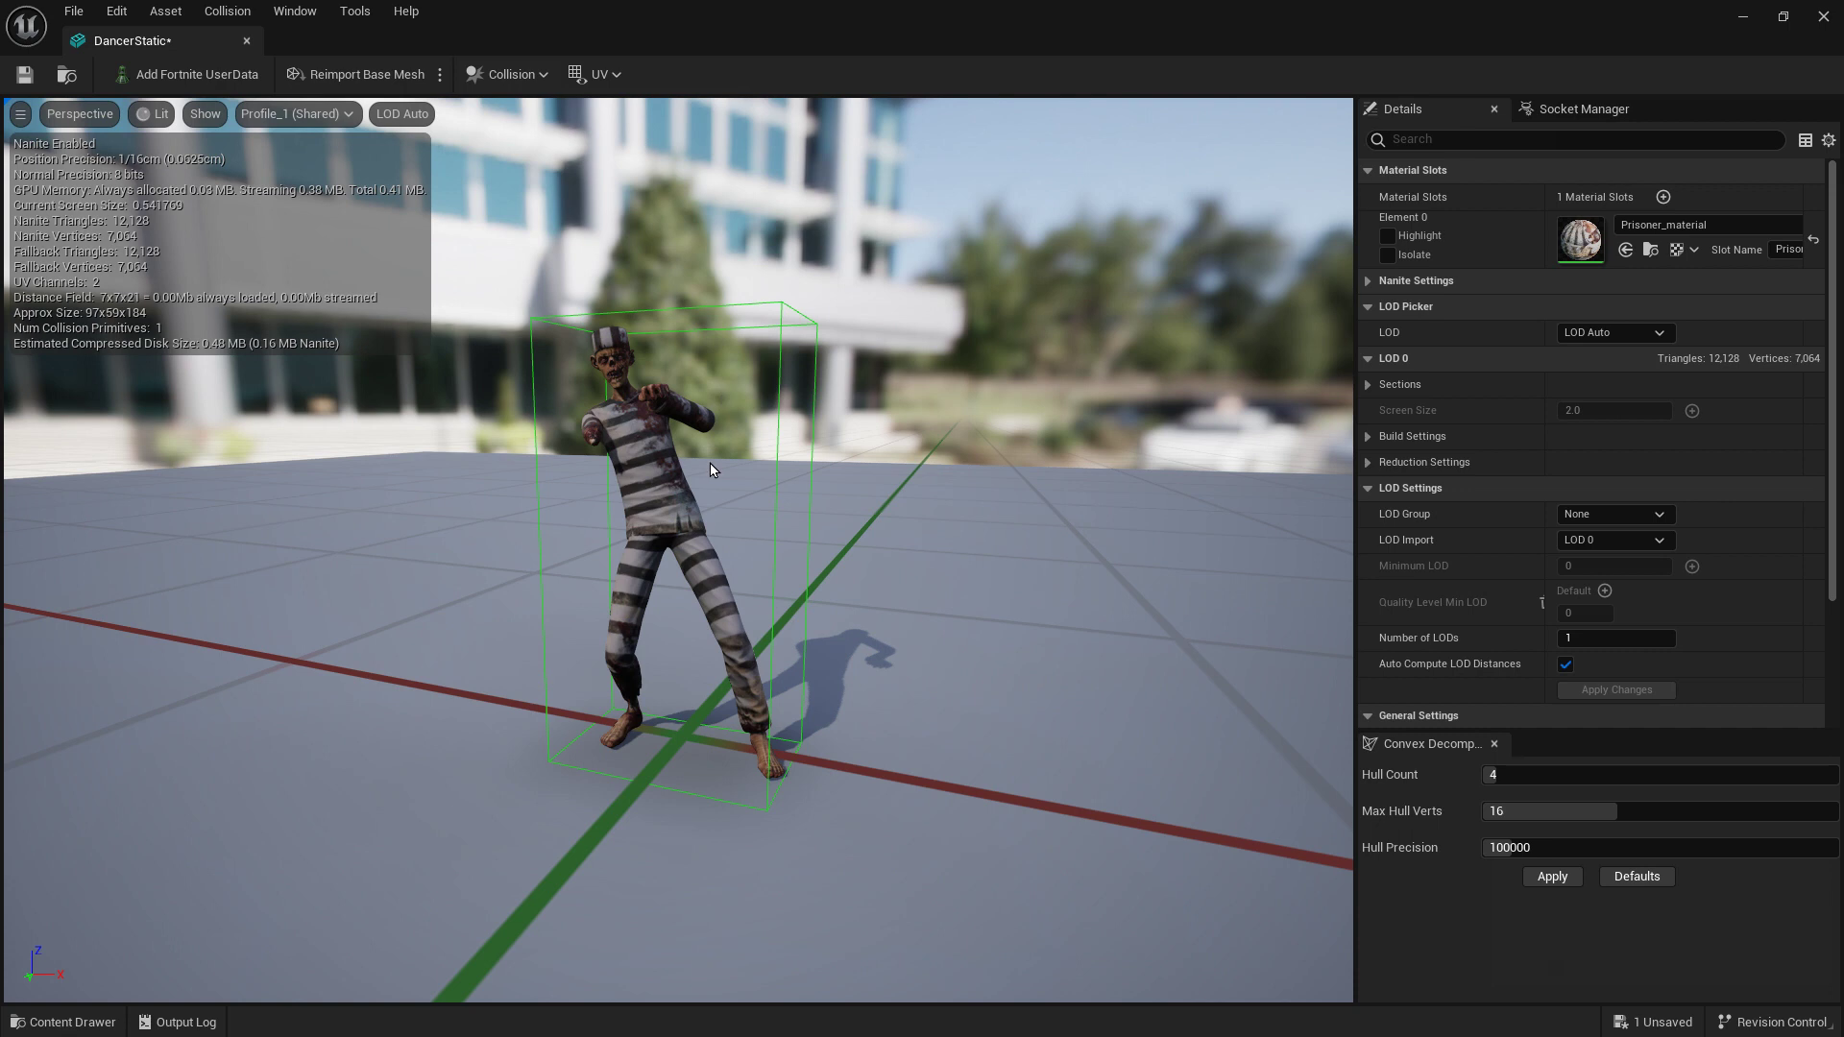
pyautogui.click(538, 74)
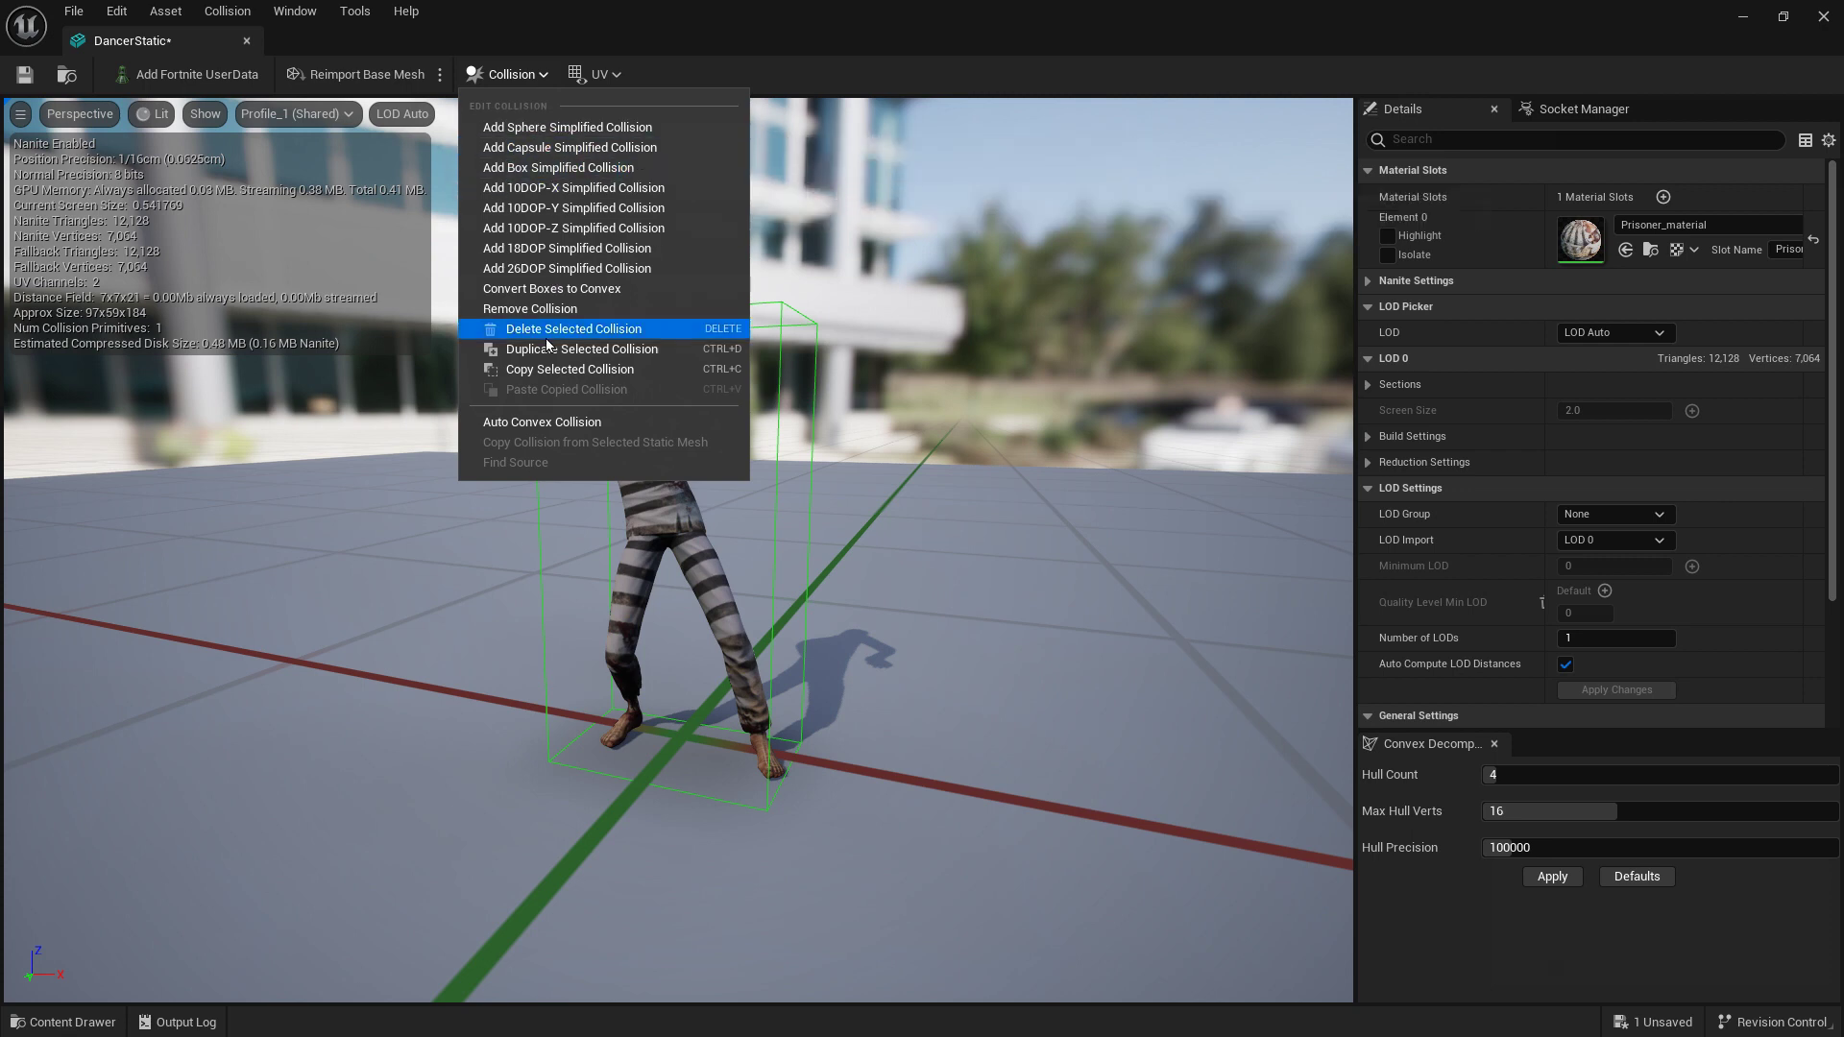
pyautogui.click(560, 423)
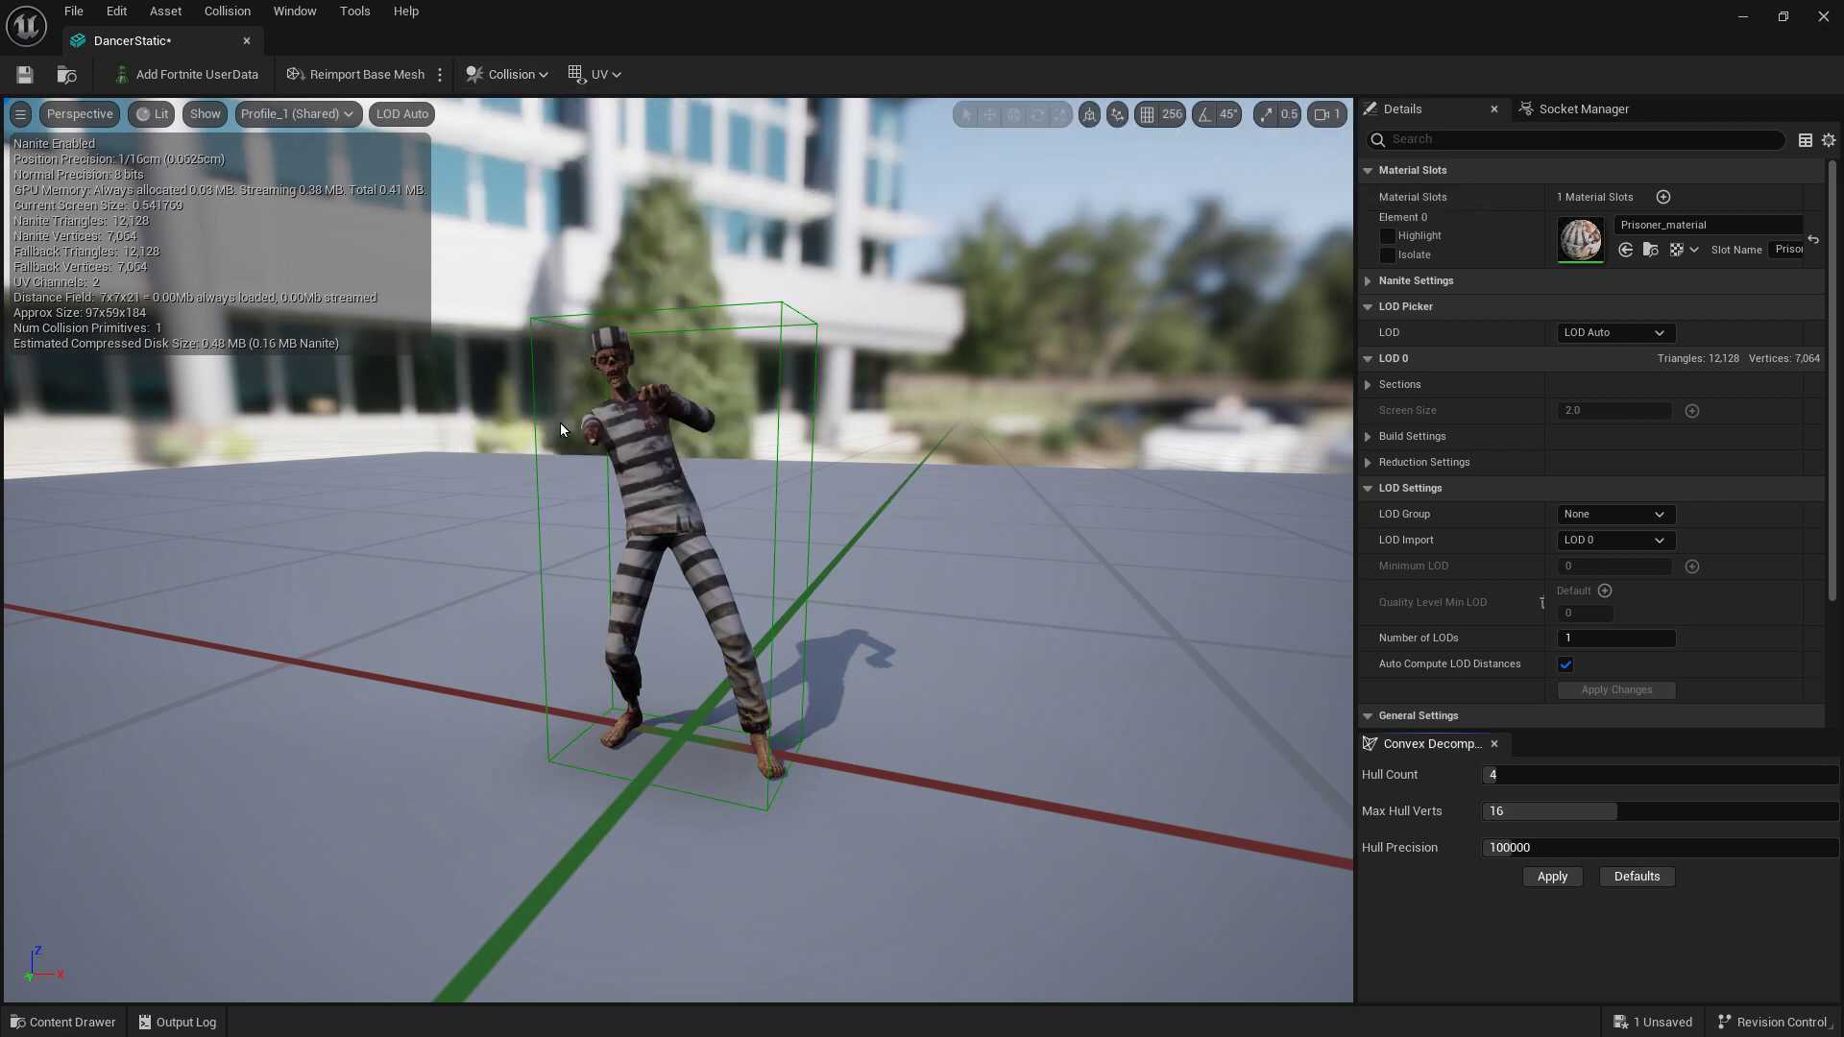
# Step: Replace the box collision with a 10DOP-Y simplified collision hull
pyautogui.click(548, 76)
pyautogui.click(553, 298)
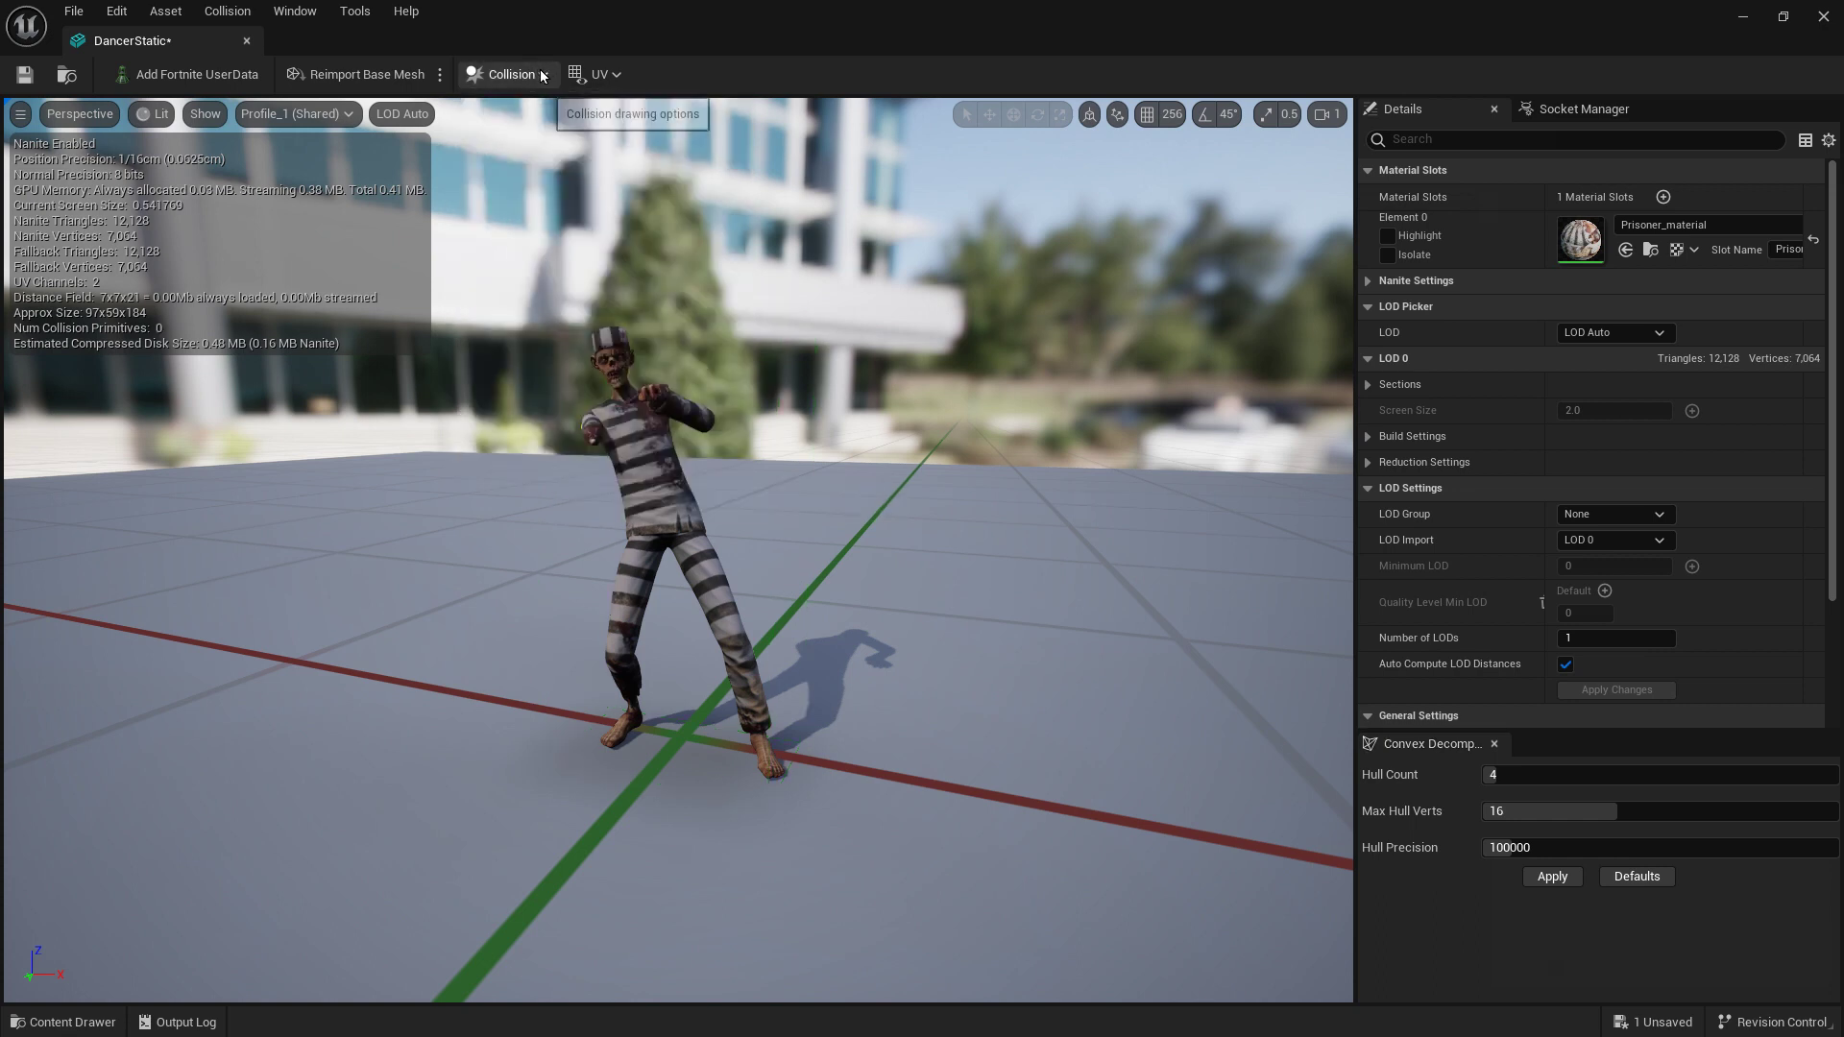
pyautogui.click(544, 76)
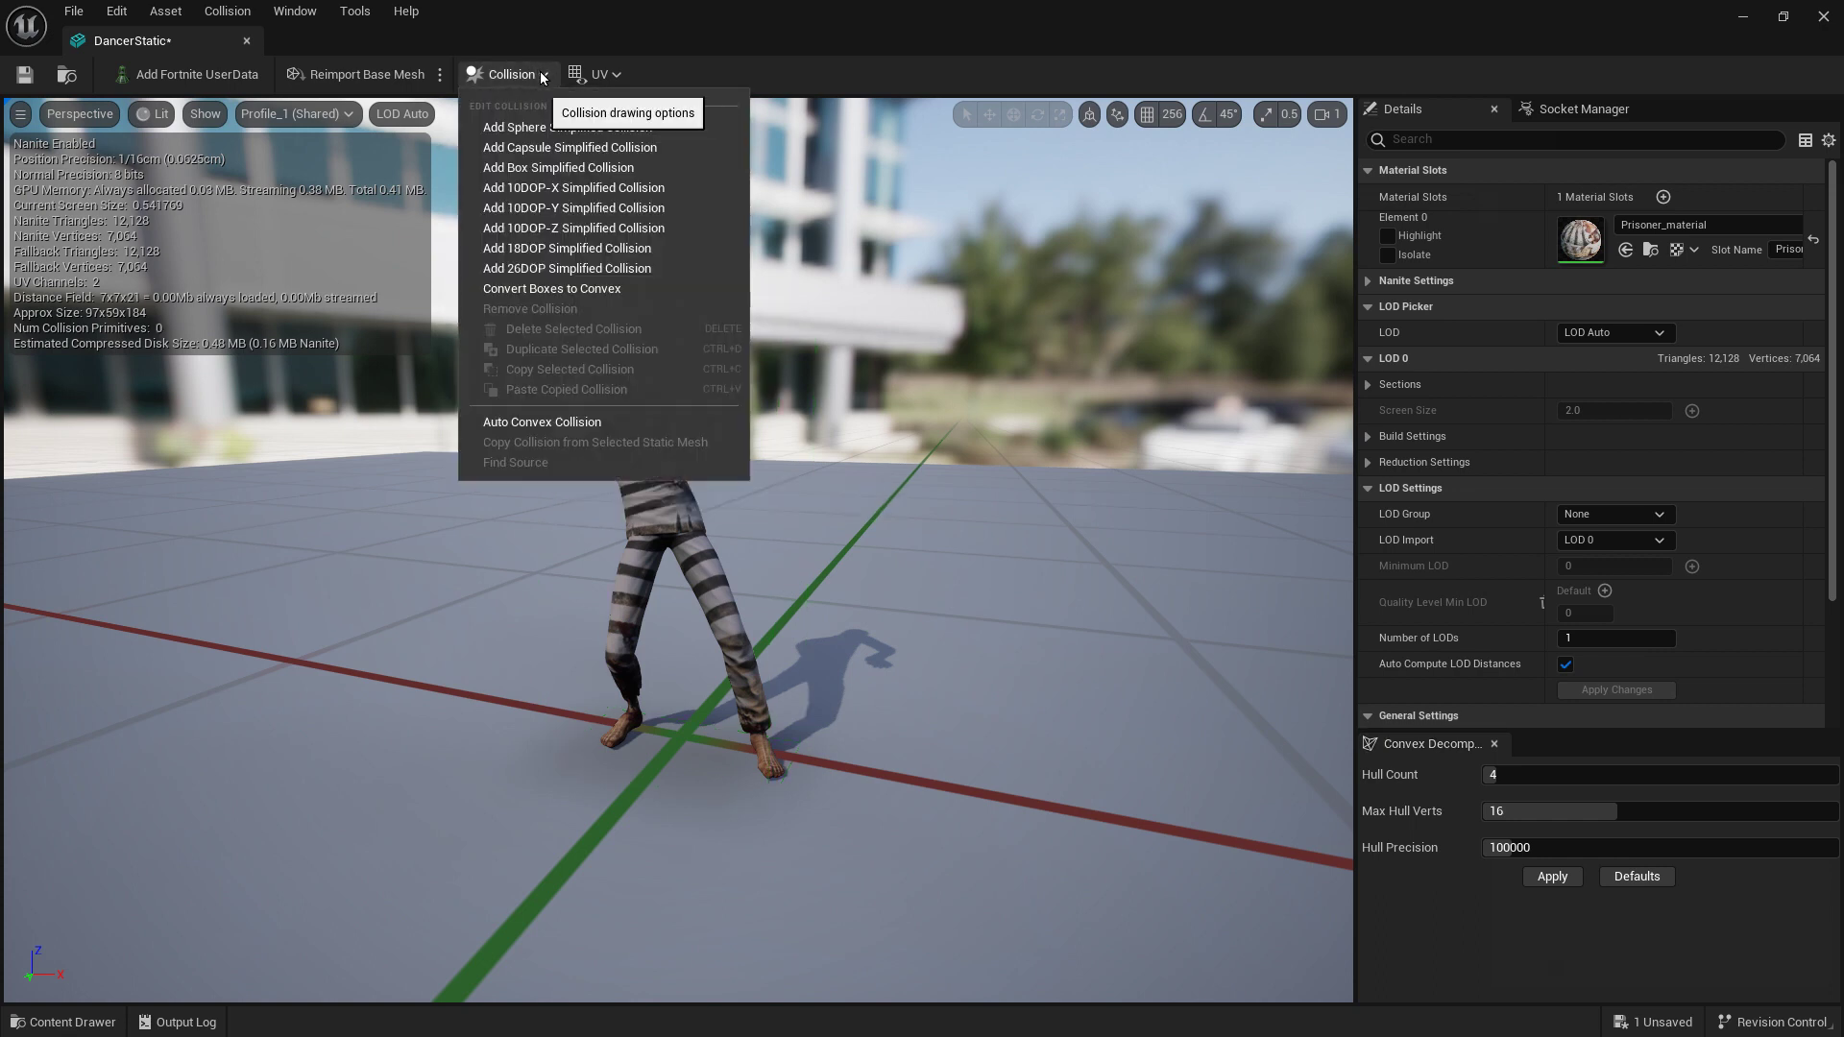
pyautogui.click(570, 211)
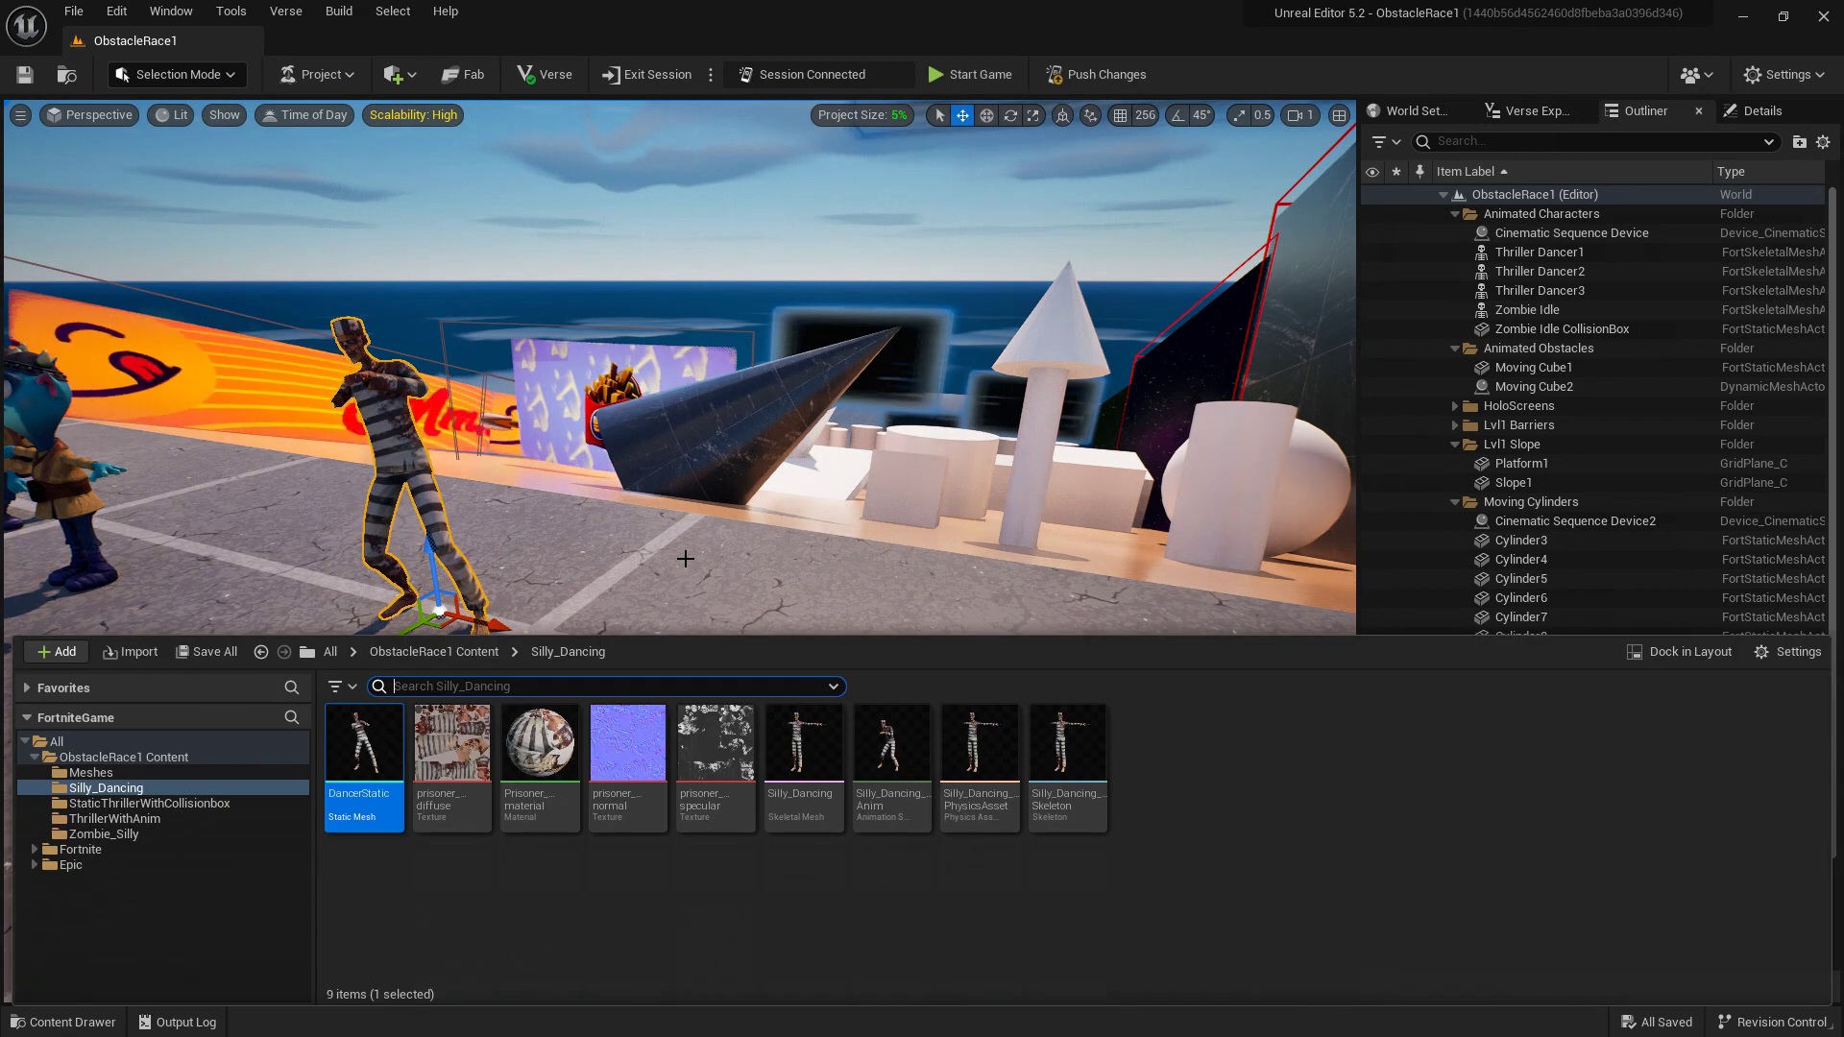
# Step: Place a second DancerStatic beside the first, save it and push changes to Fortnite
pyautogui.moveTo(365, 746); pyautogui.dragTo(714, 661)
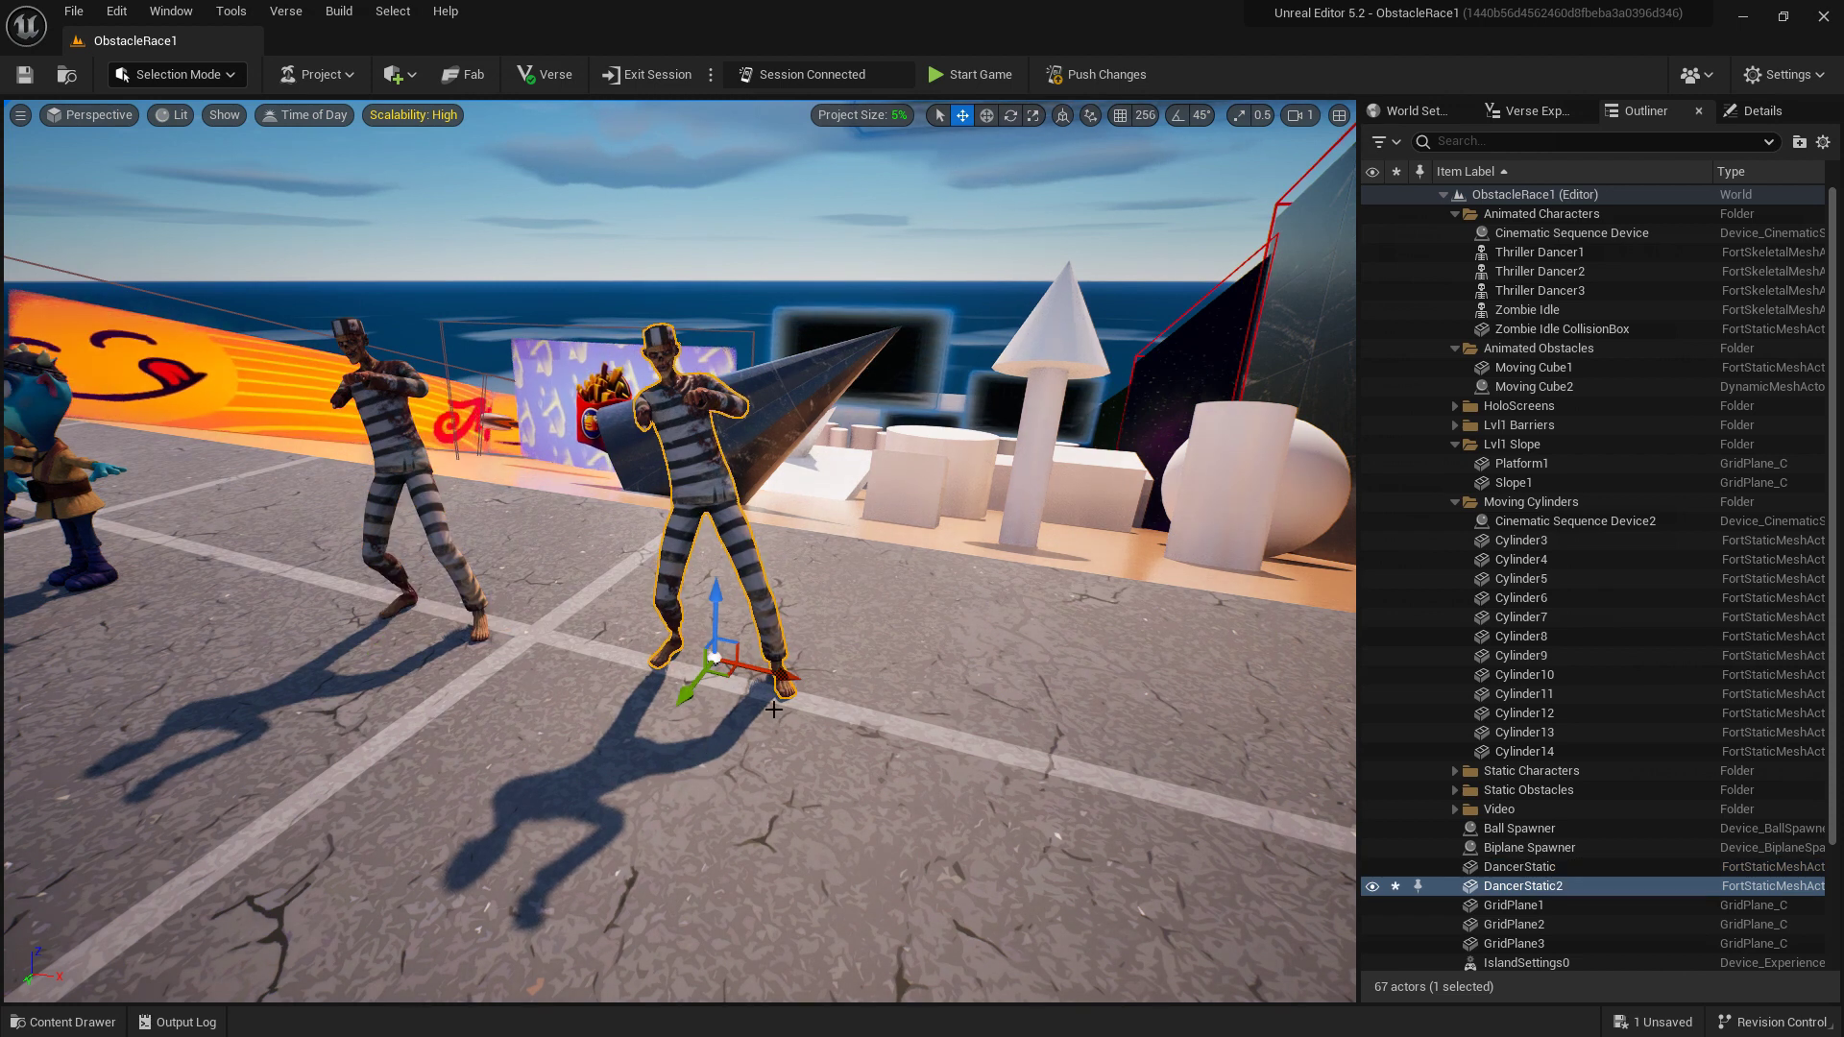
pyautogui.click(1098, 74)
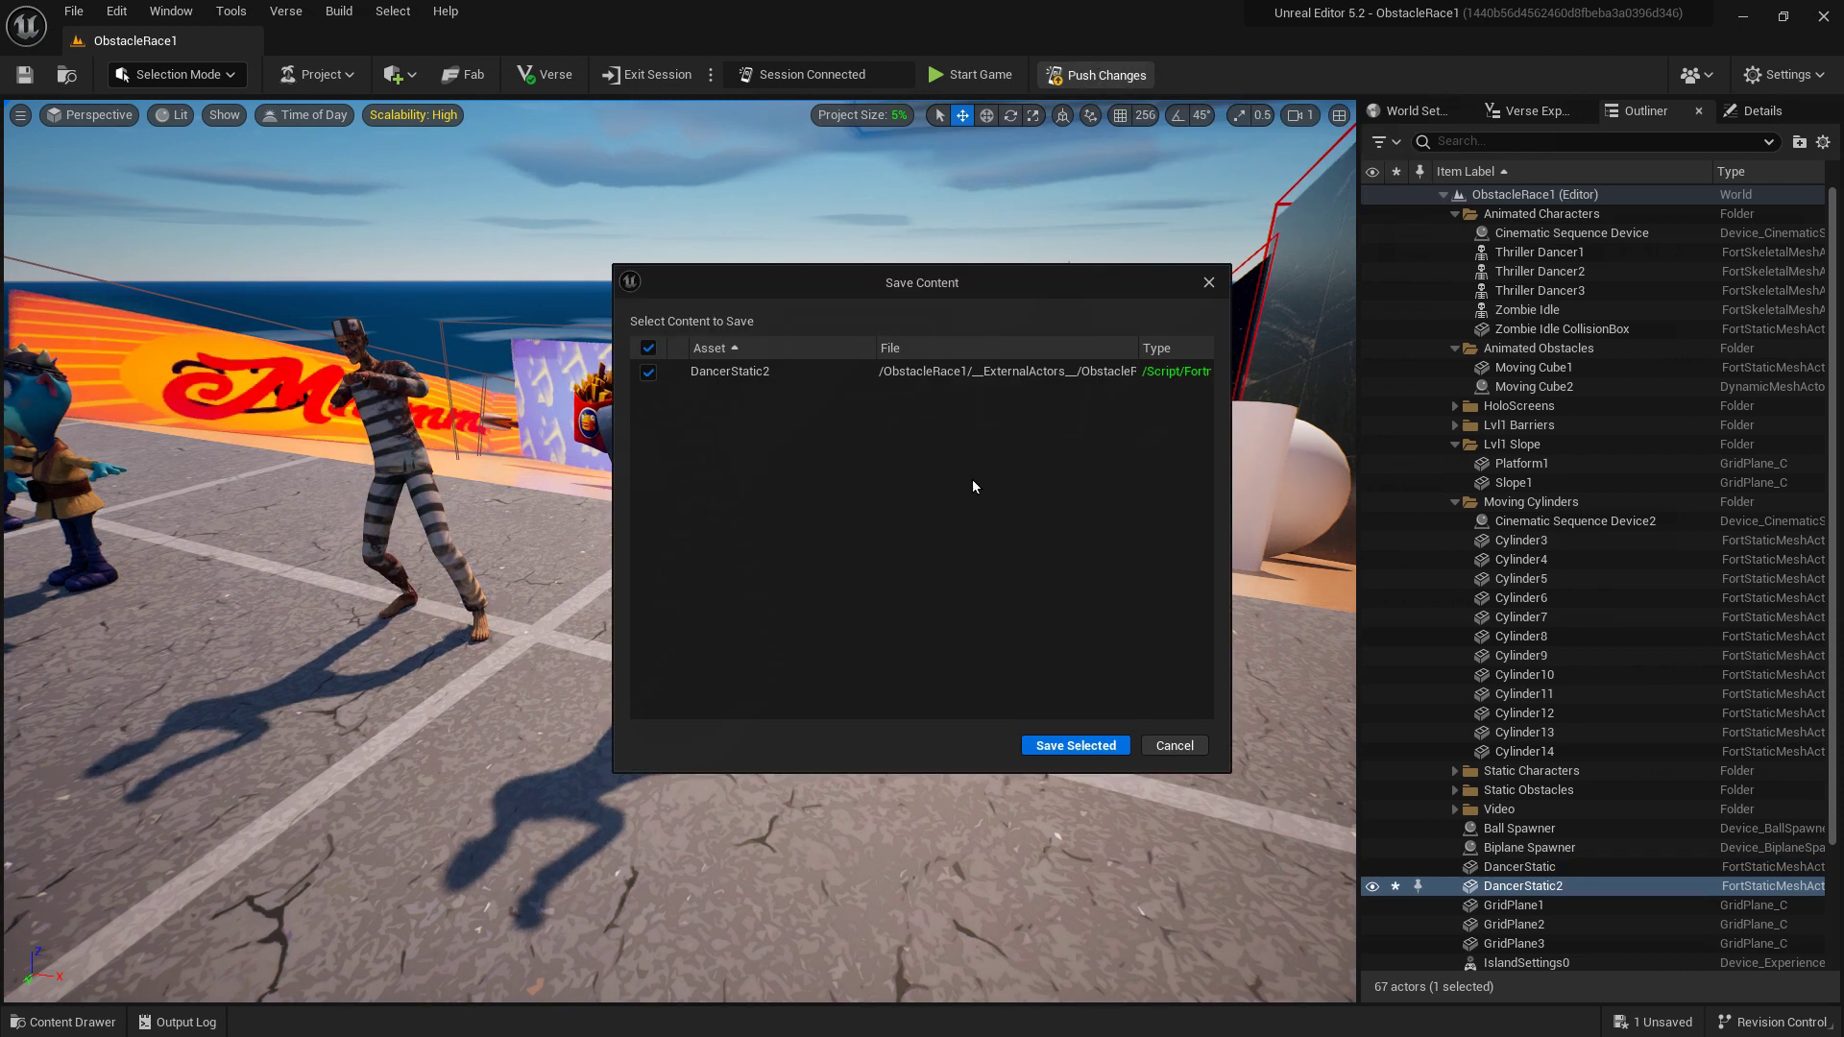
pyautogui.click(1076, 742)
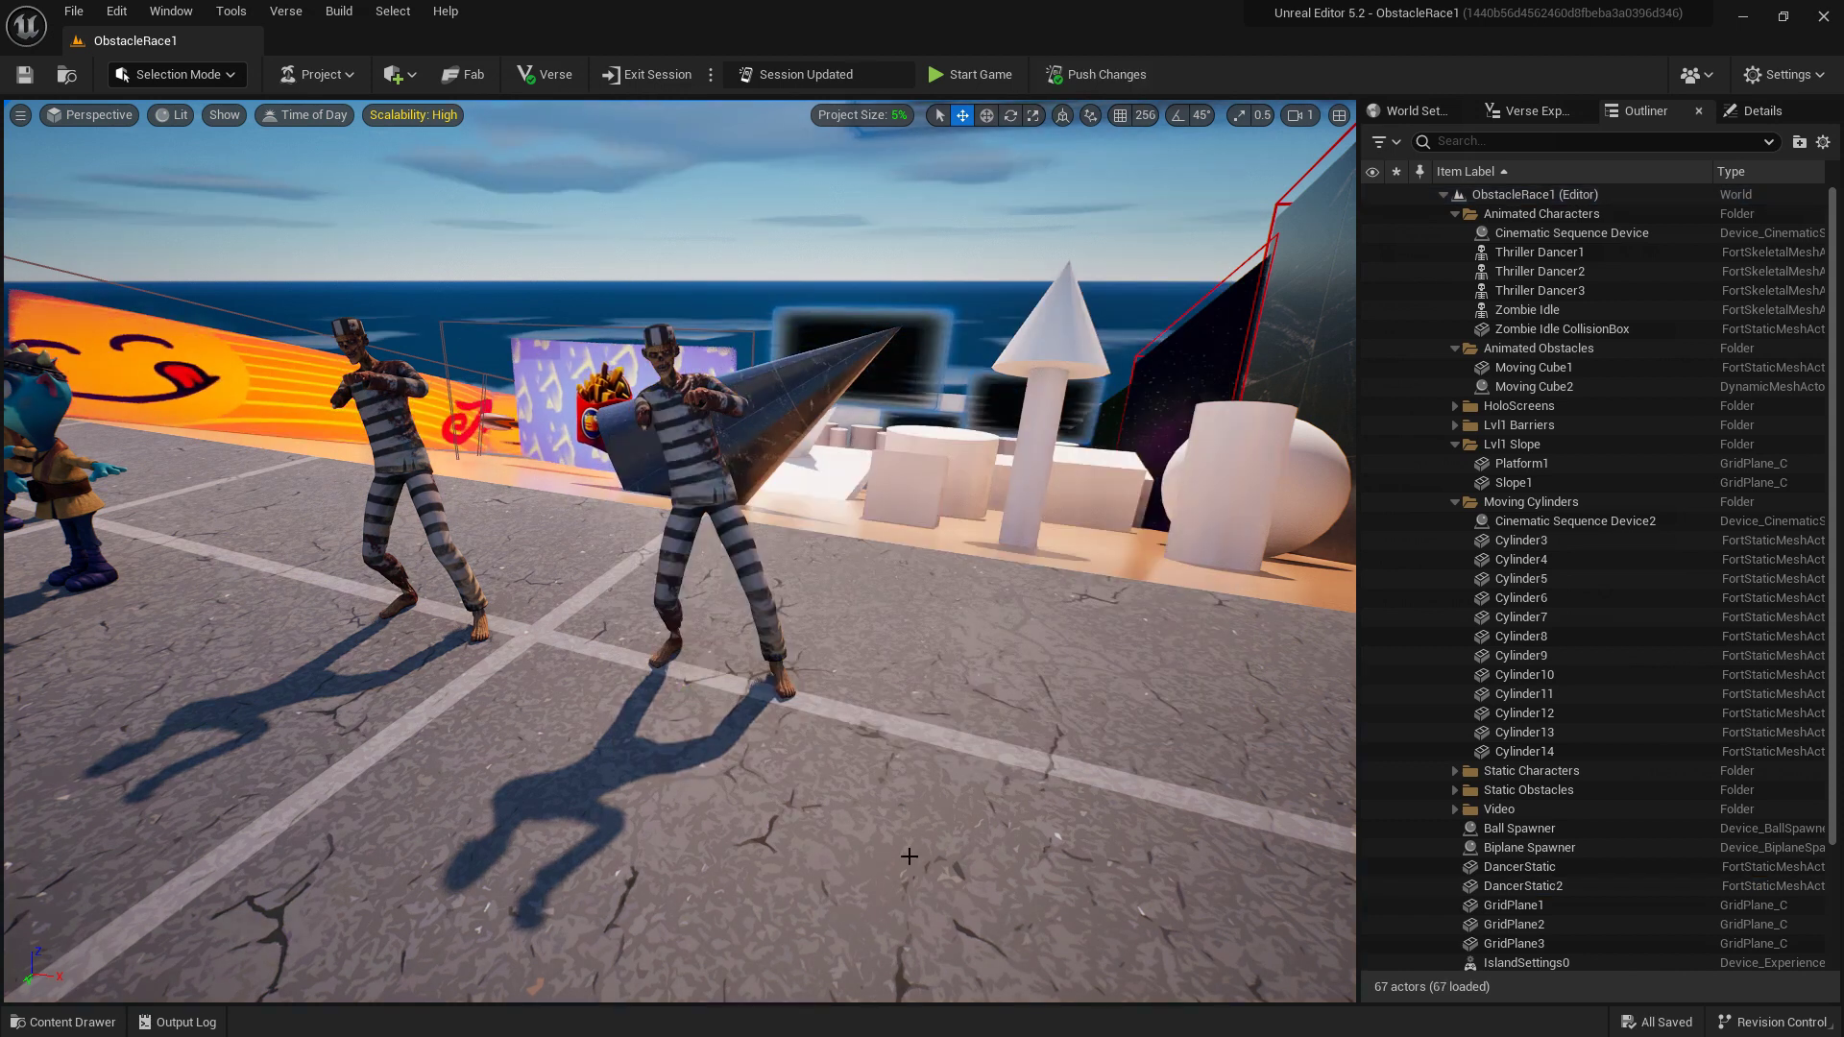
pyautogui.hotkey('alt', 'Tab')
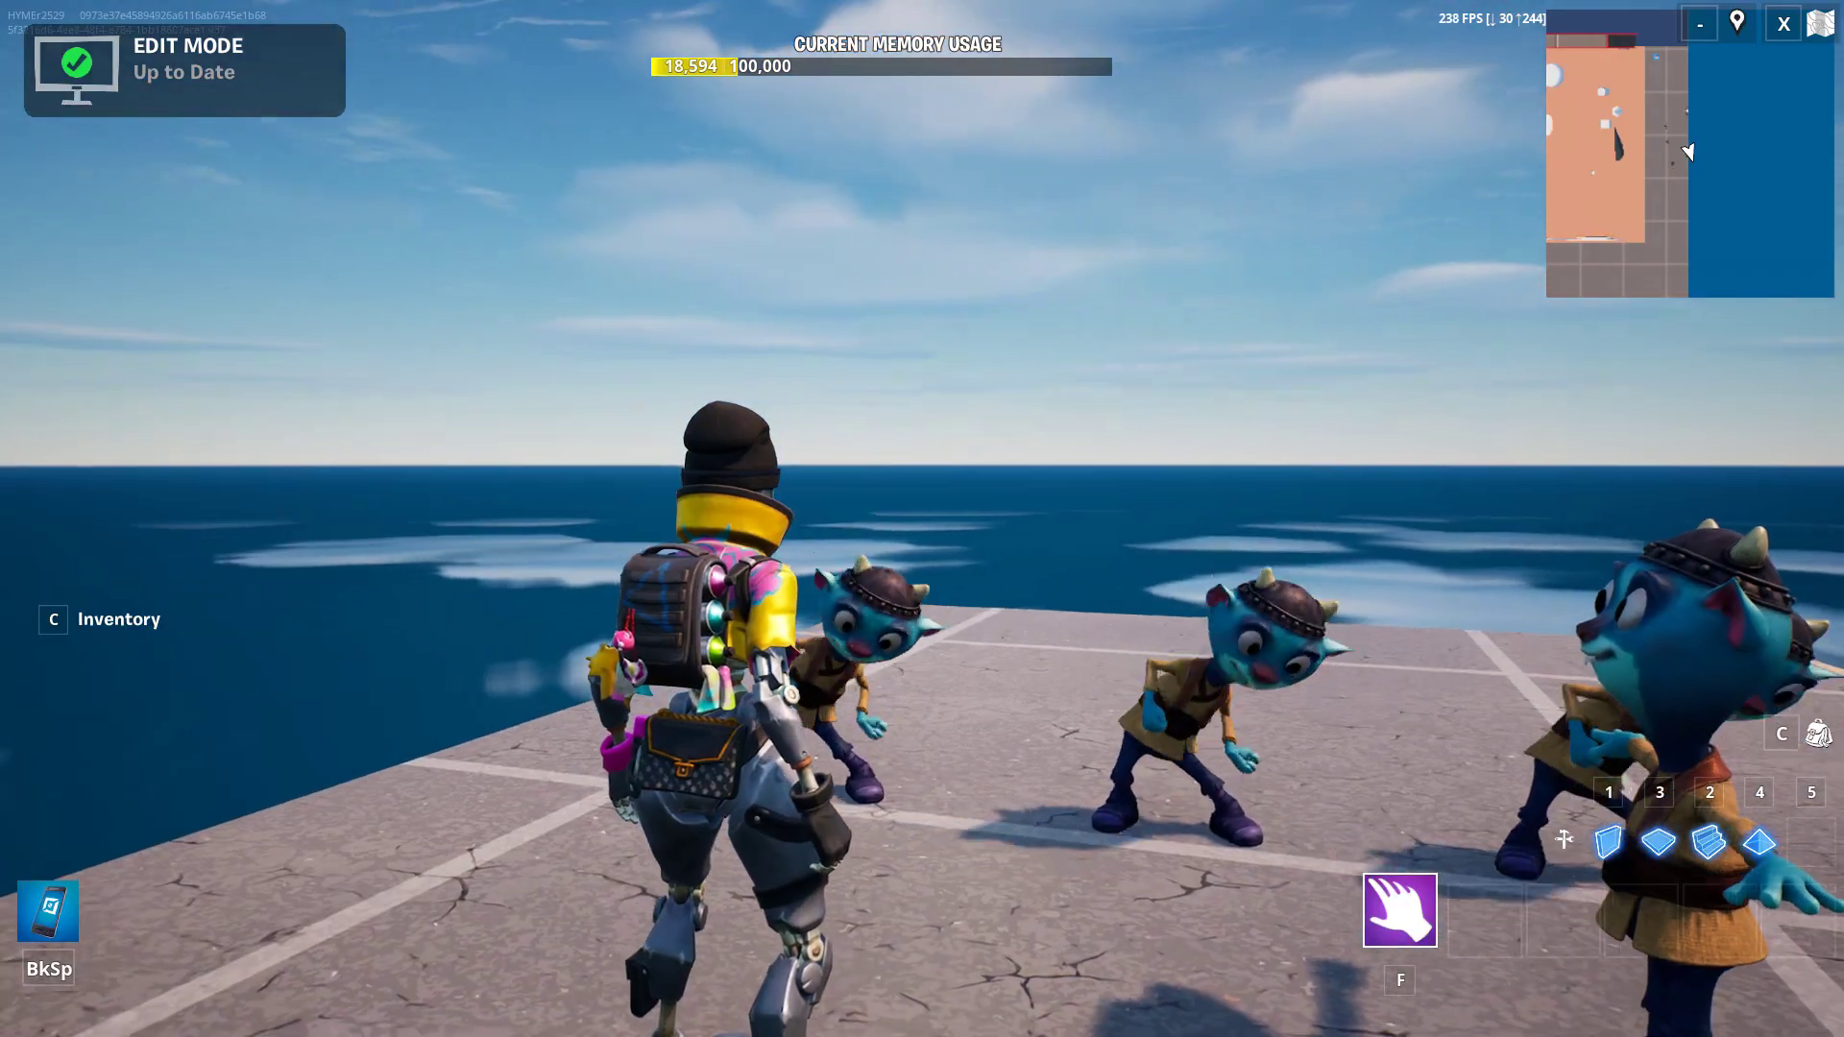
# Step: Start the game and run among the prisoner dancers toward the black cone and white shapes
pyautogui.press('Escape')
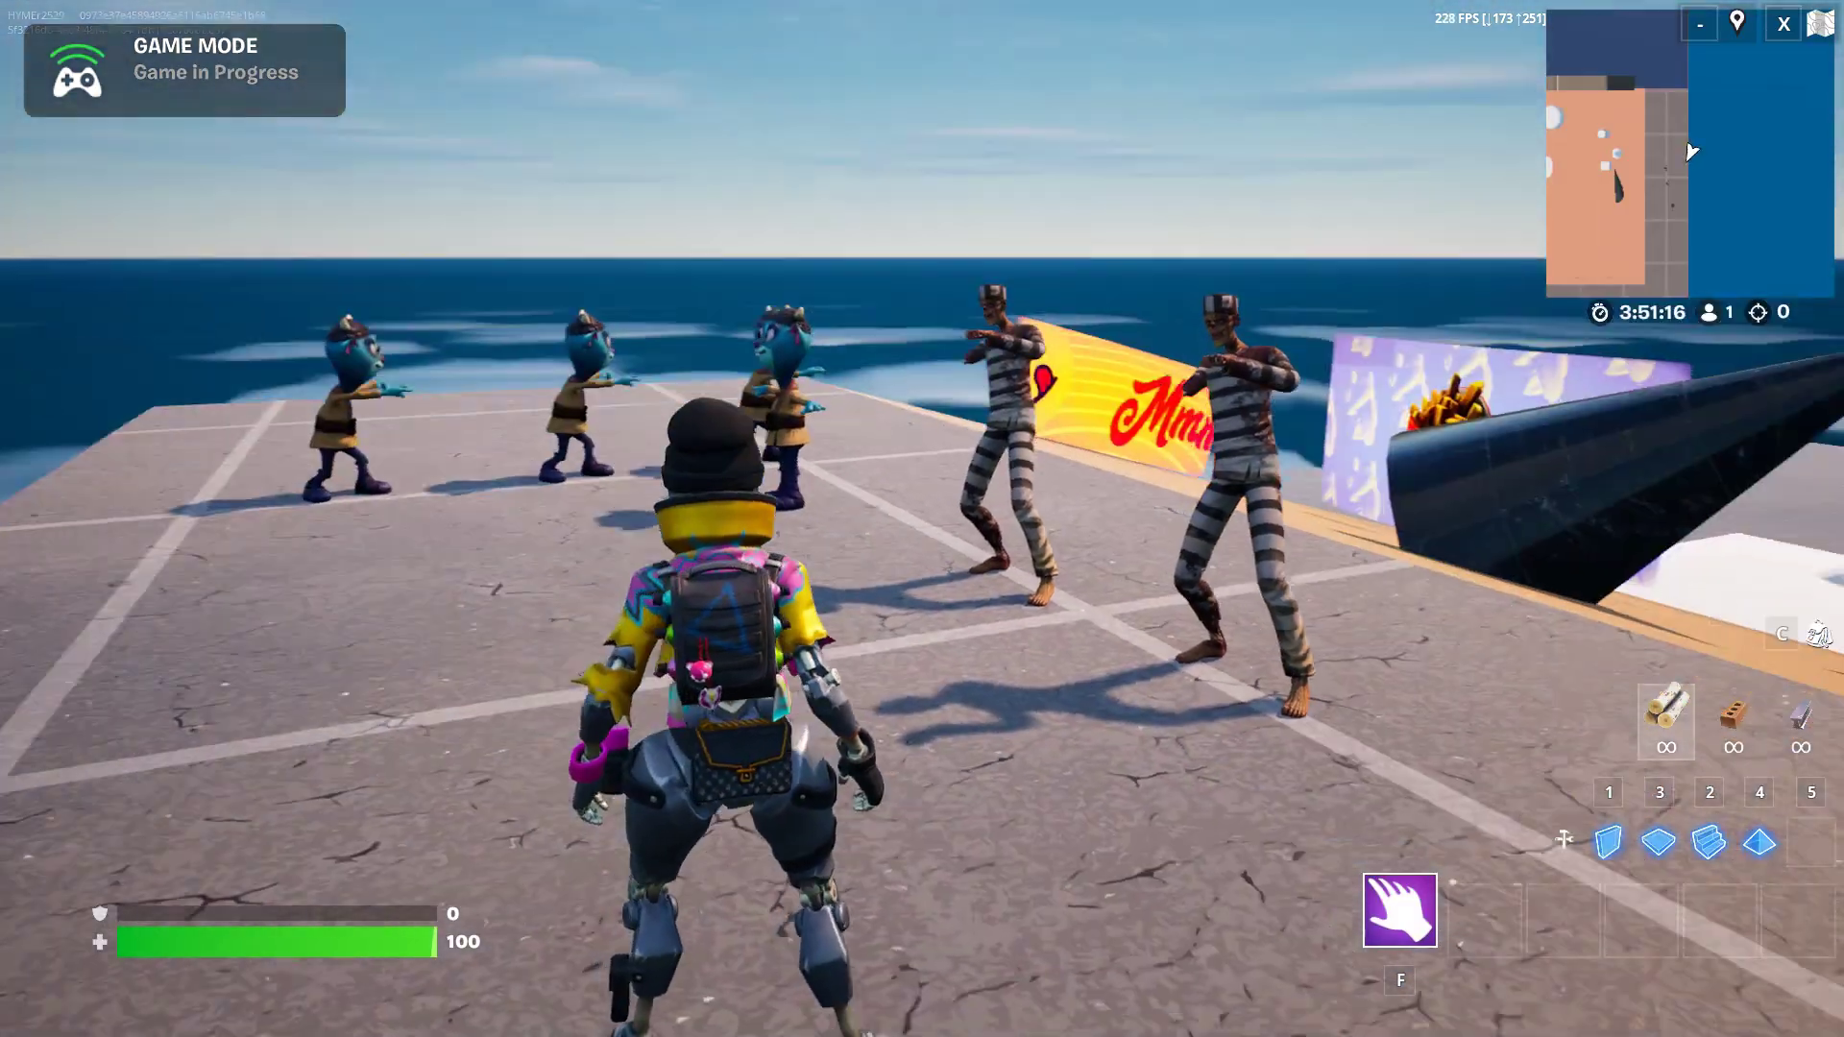
pyautogui.press('w')
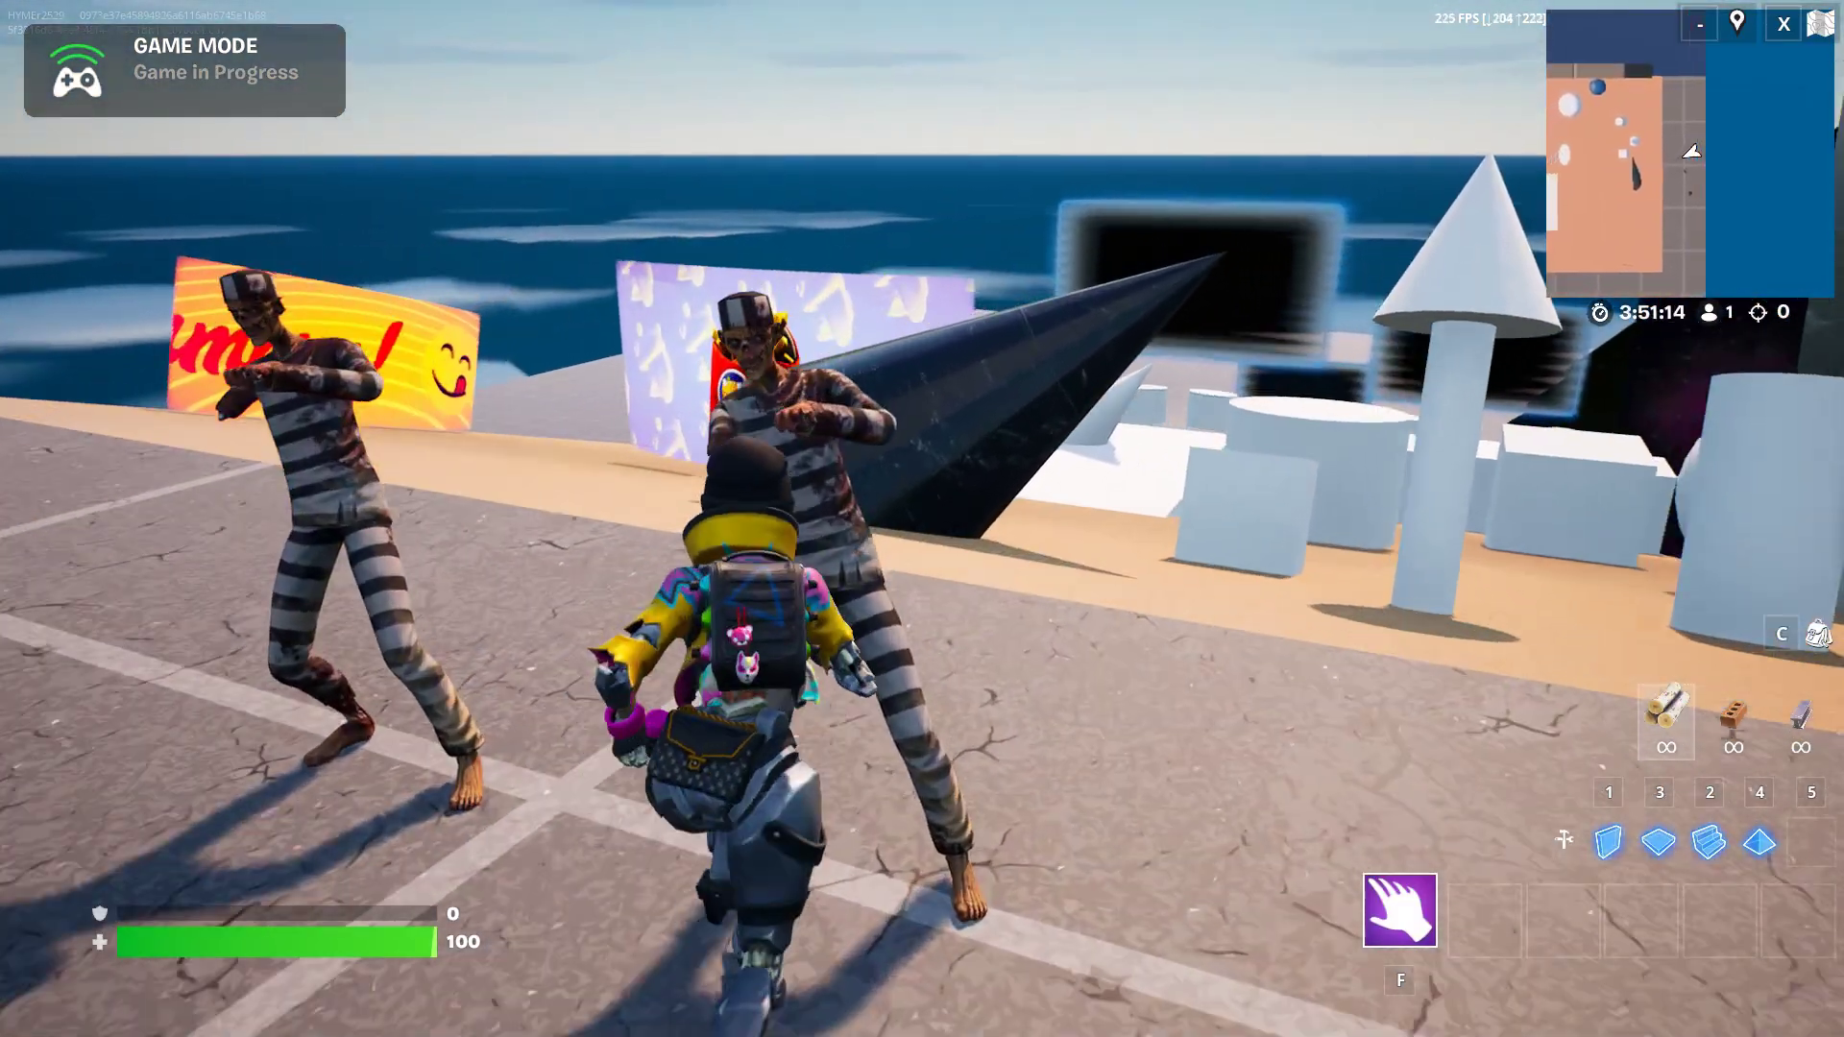
pyautogui.press('w')
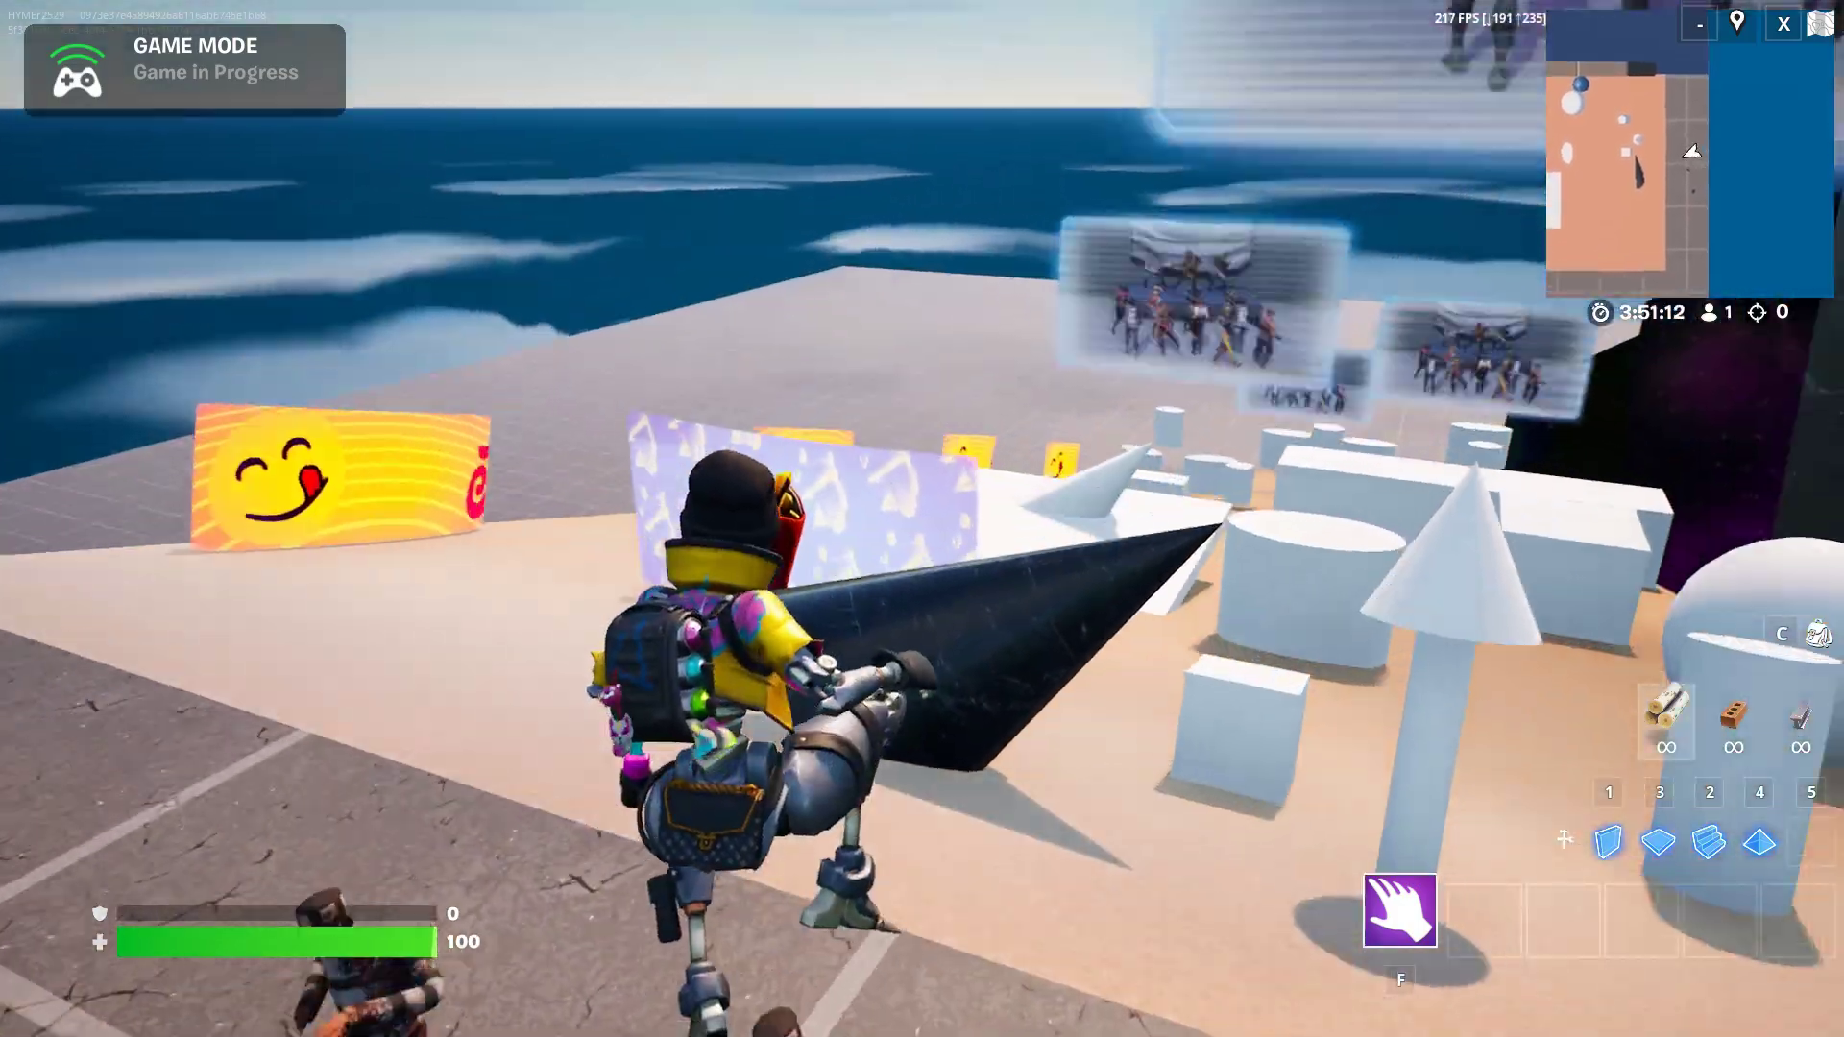
pyautogui.press('w')
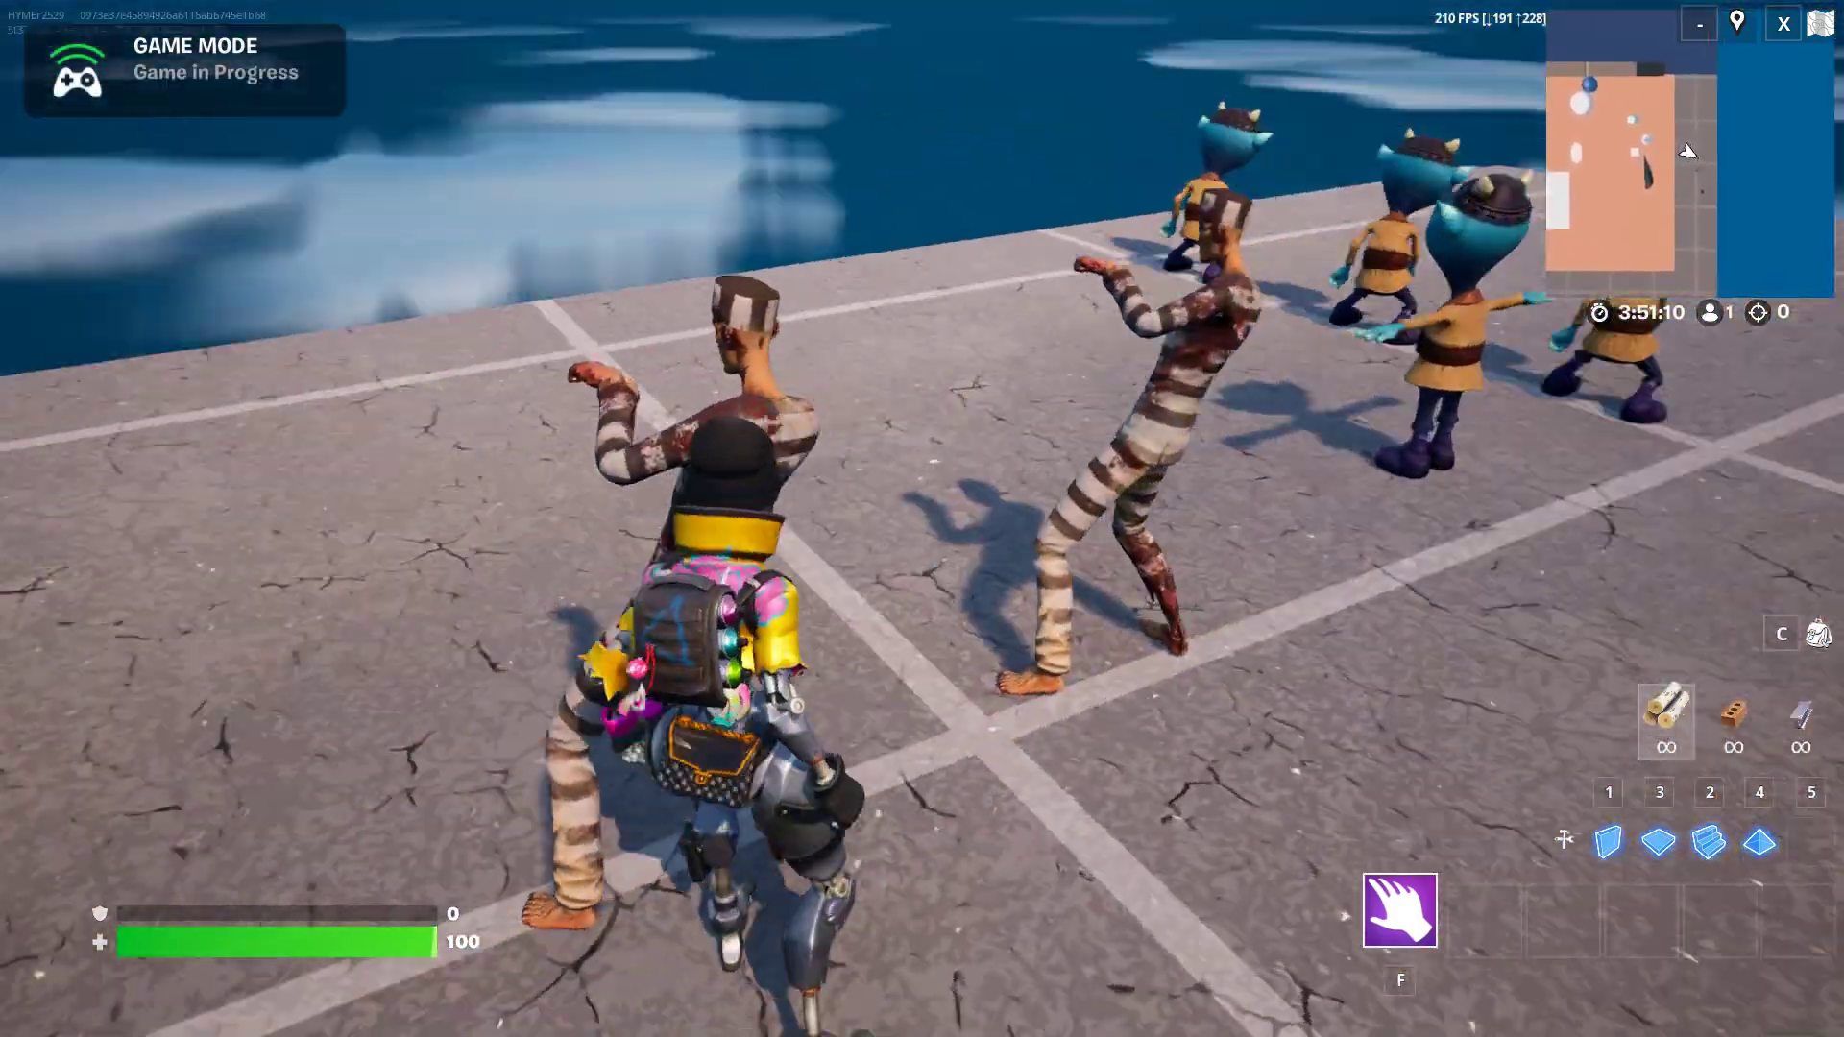
pyautogui.press('w')
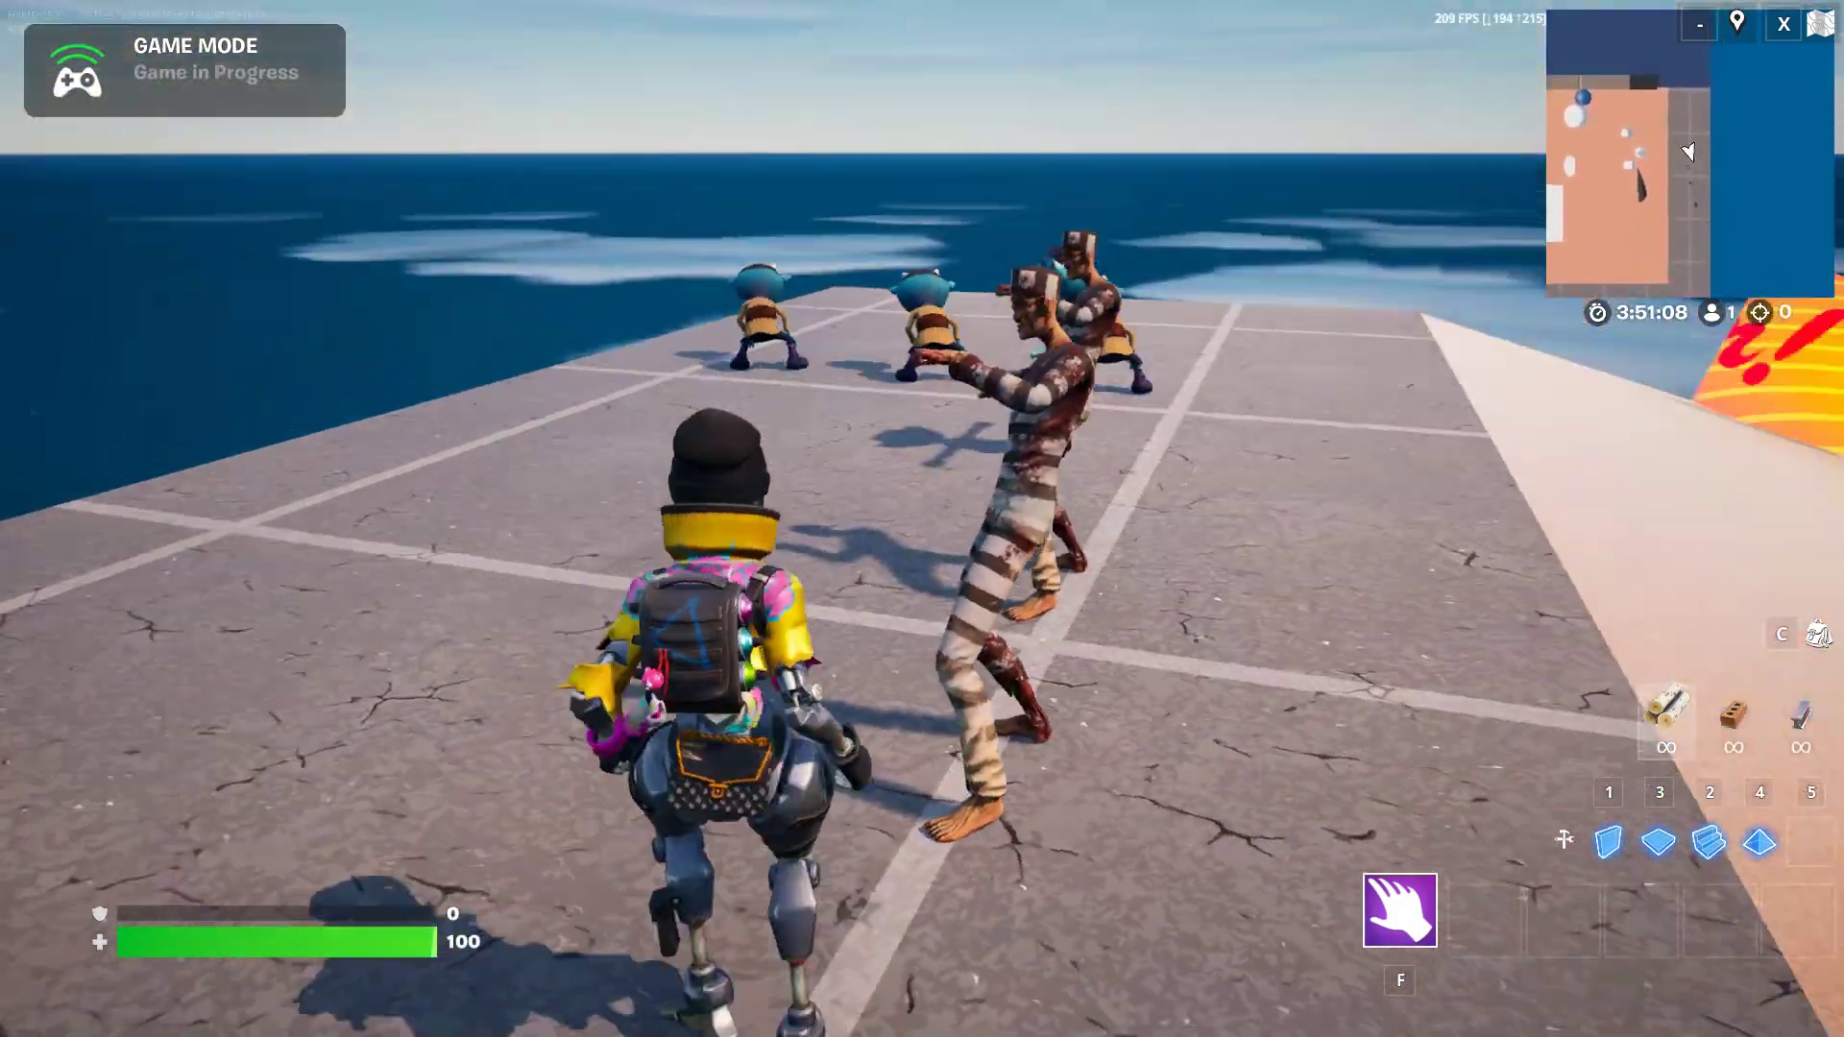
pyautogui.press('w')
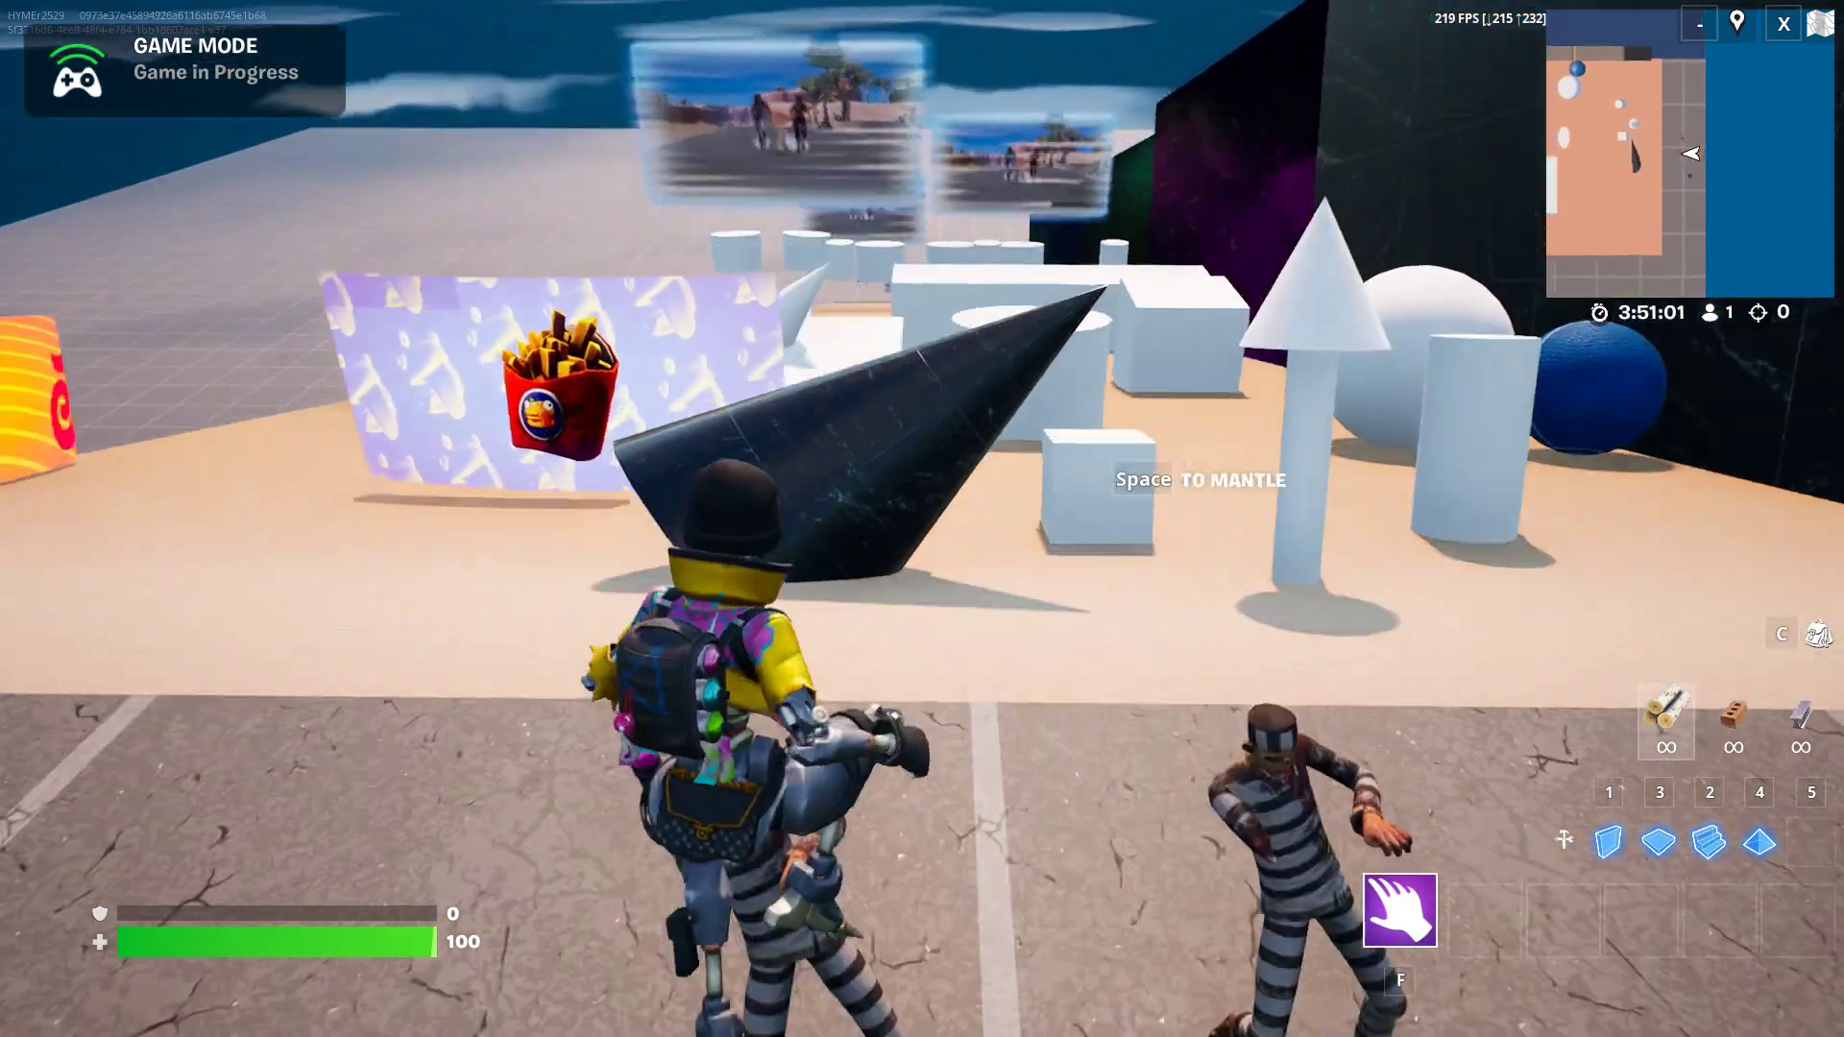
pyautogui.press('w')
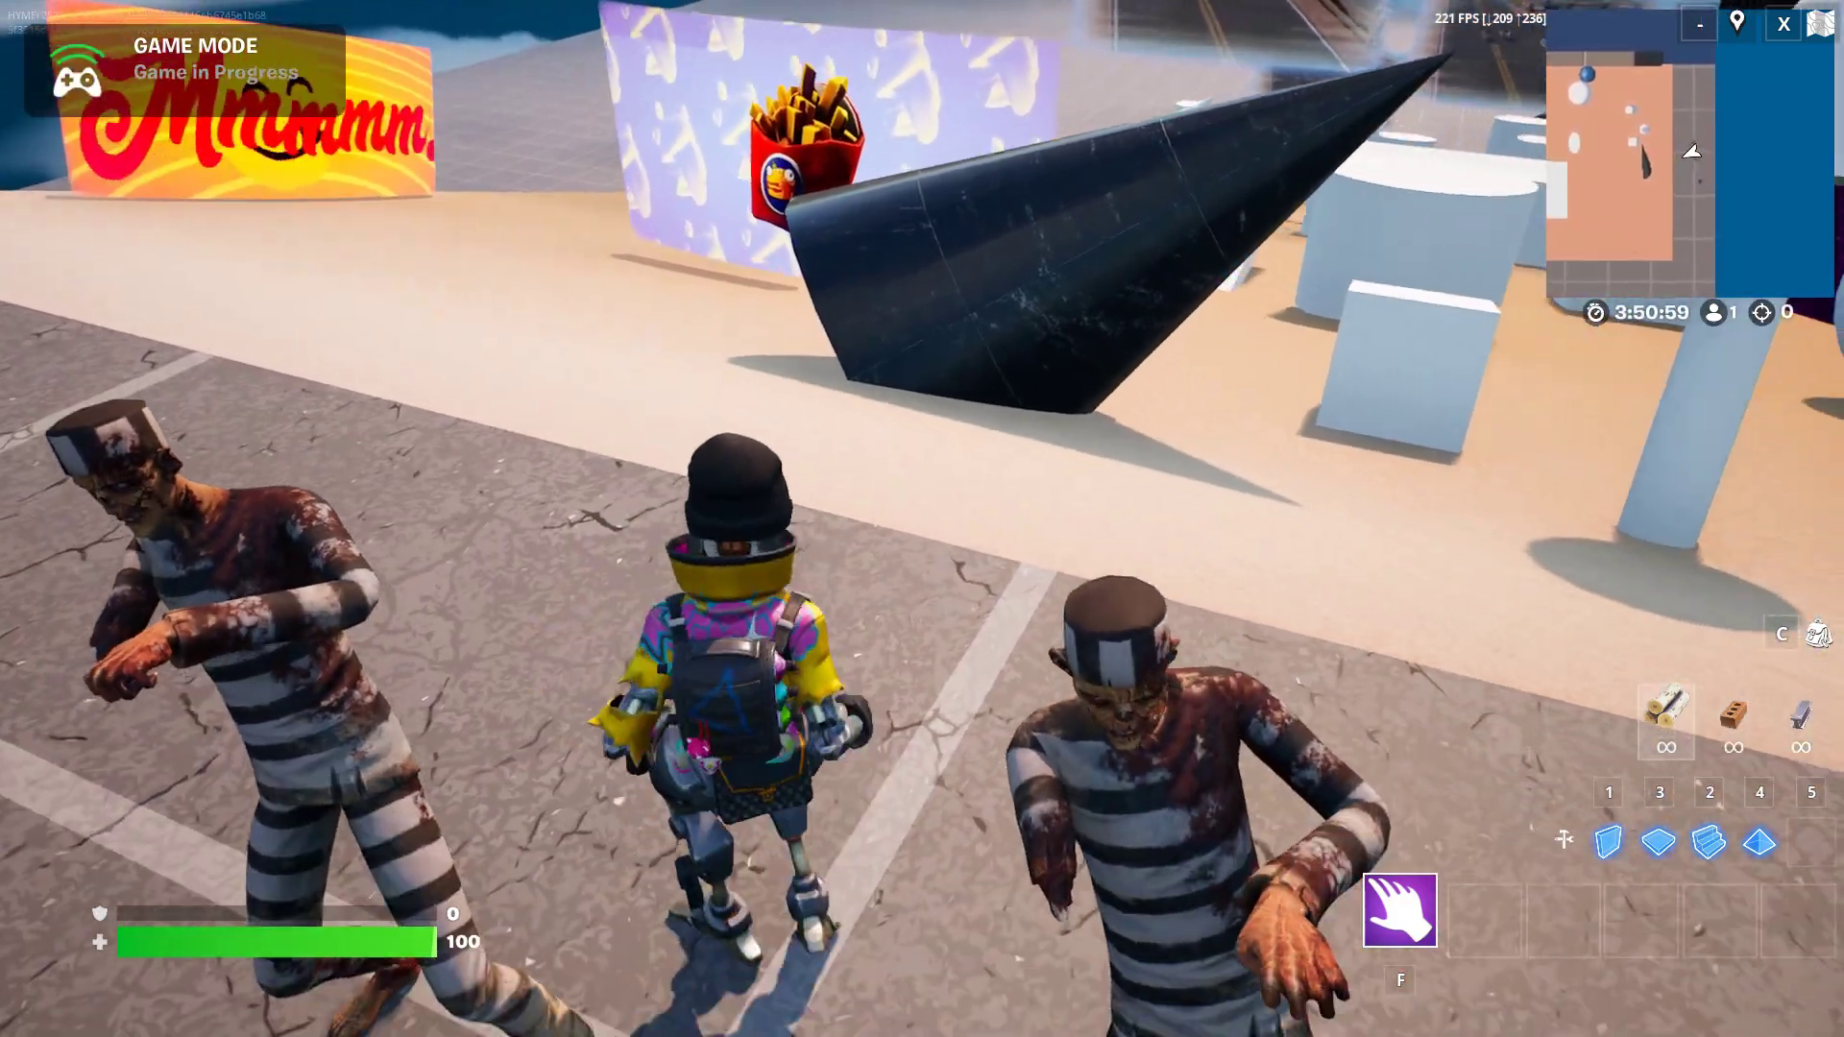